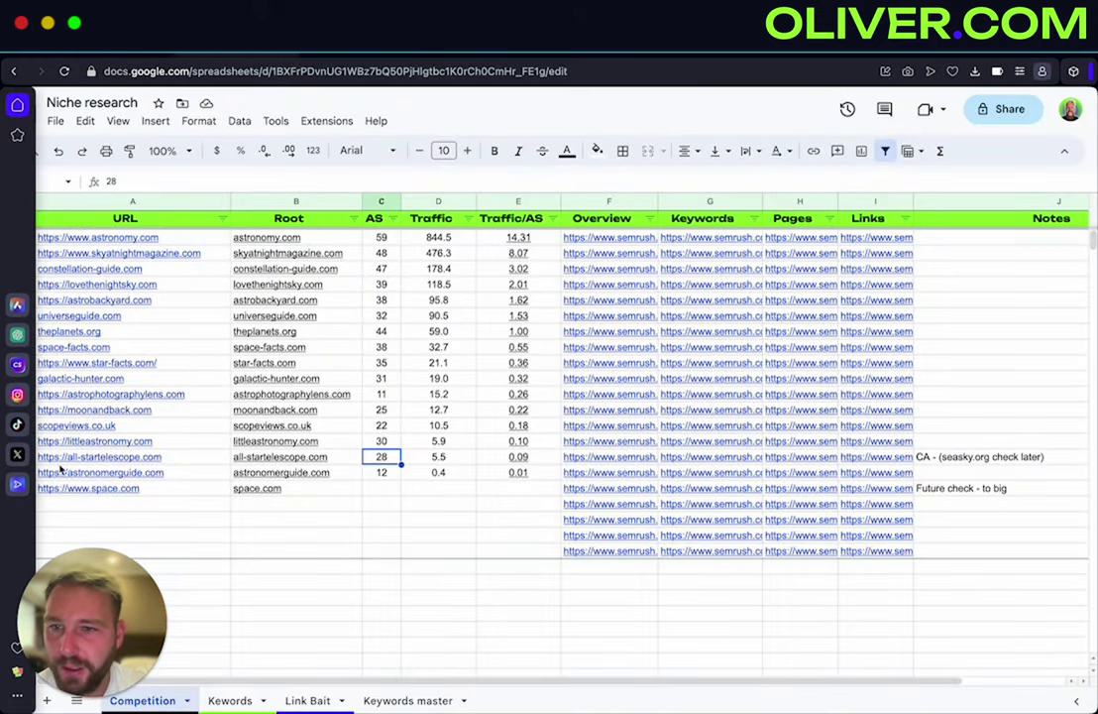
Switch to Semrush's Organic Research positions for all-startelescope.com and export all keywords as CSV
{"action": "left_click", "coordinate": [459, 542]}
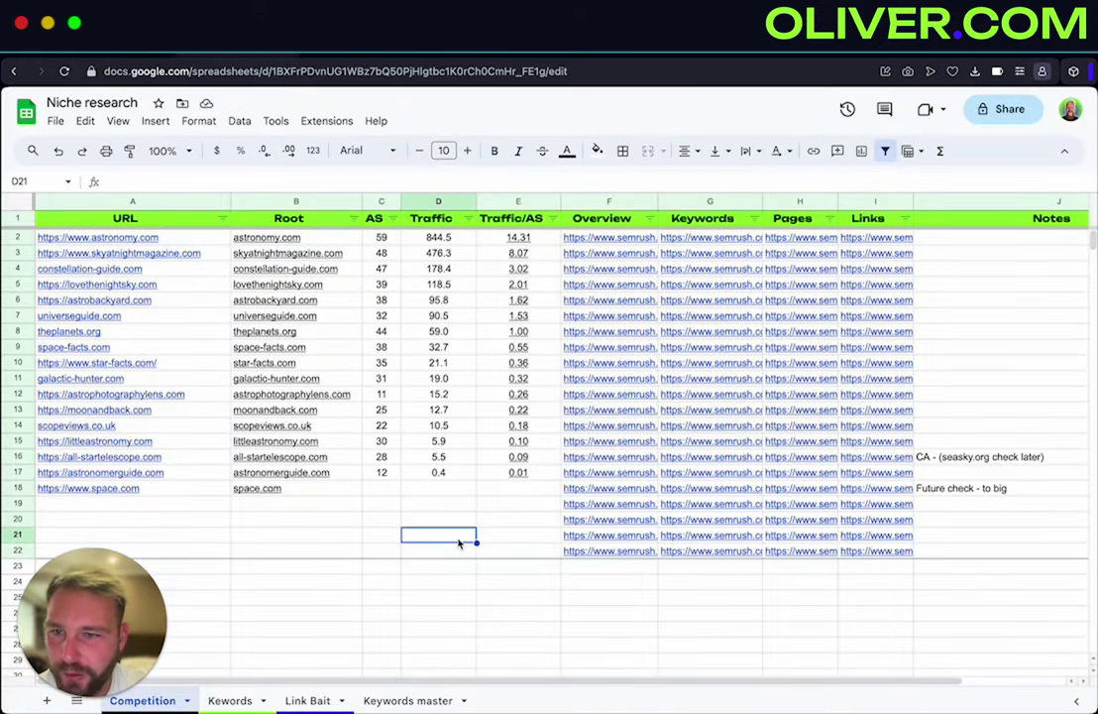
{"action": "left_click", "coordinate": [193, 458]}
{"action": "left_click", "coordinate": [238, 457]}
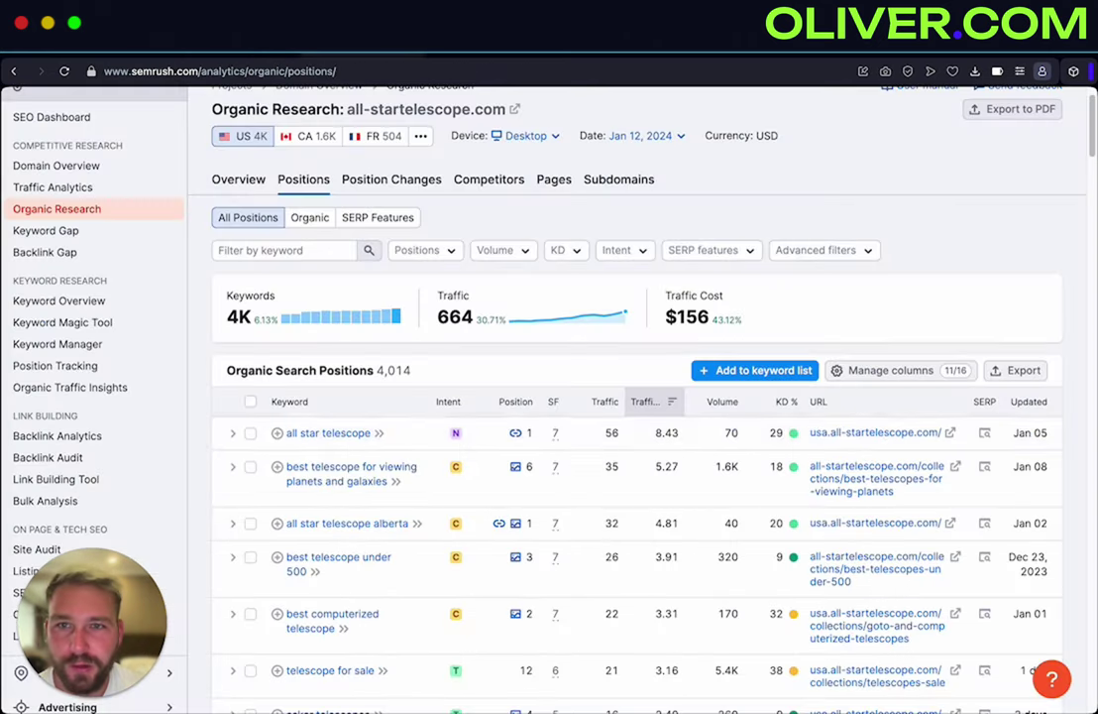
{"action": "scroll", "coordinate": [266, 258], "scroll_direction": "up", "scroll_amount": 1}
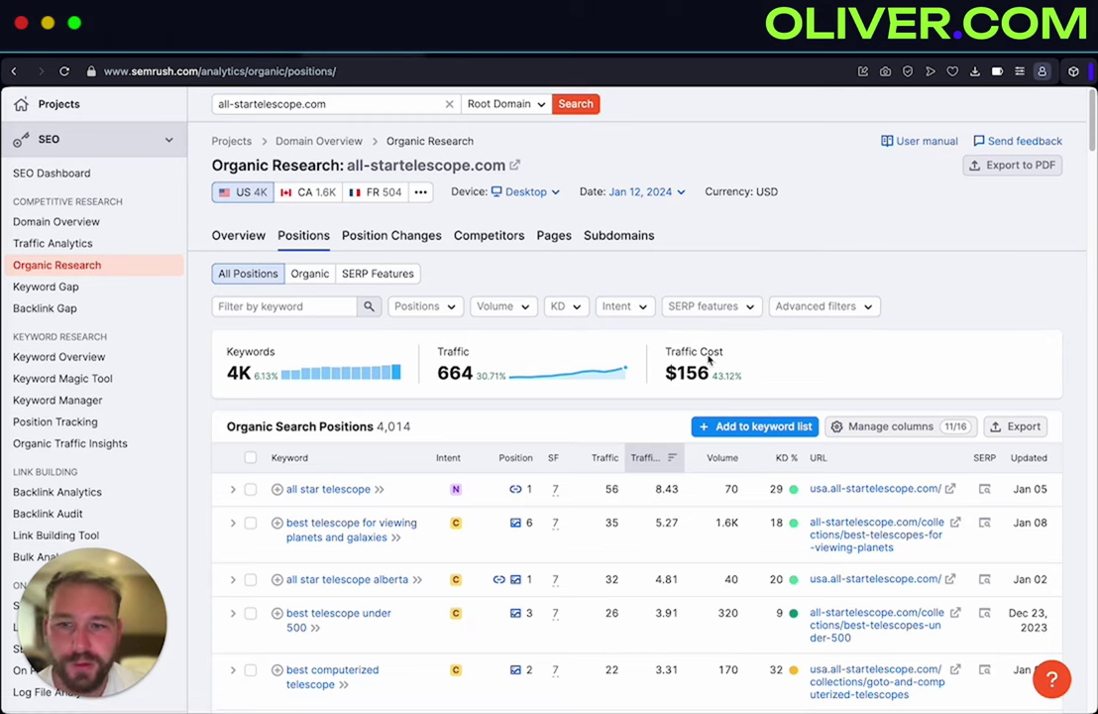
{"action": "left_click", "coordinate": [1019, 426]}
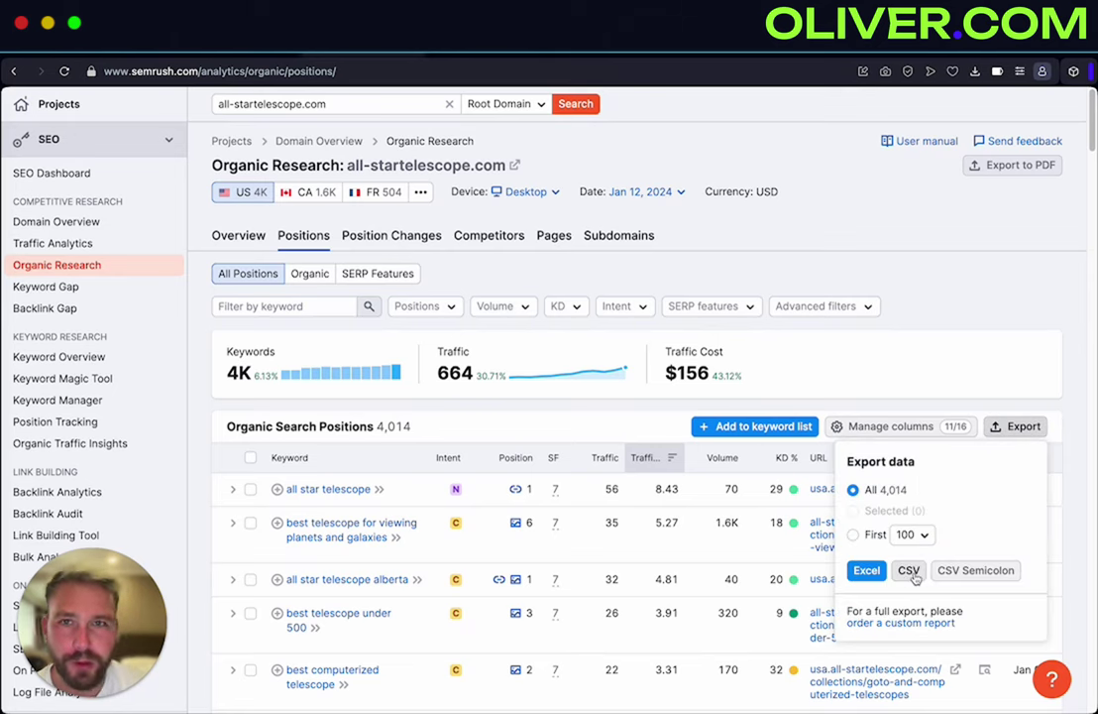
{"action": "left_click", "coordinate": [909, 571]}
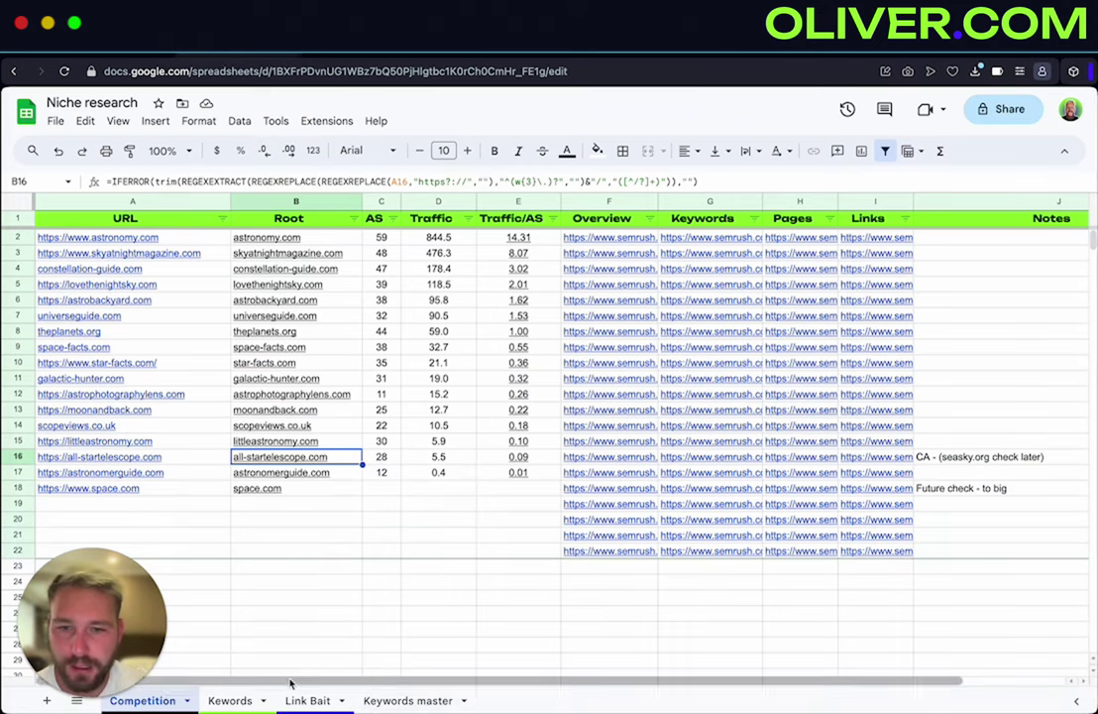
Copy cells A1:A2 from the Keywords master sheet of the Niche research spreadsheet to cell A1 of the Kewords sheet
{"action": "left_click", "coordinate": [403, 701]}
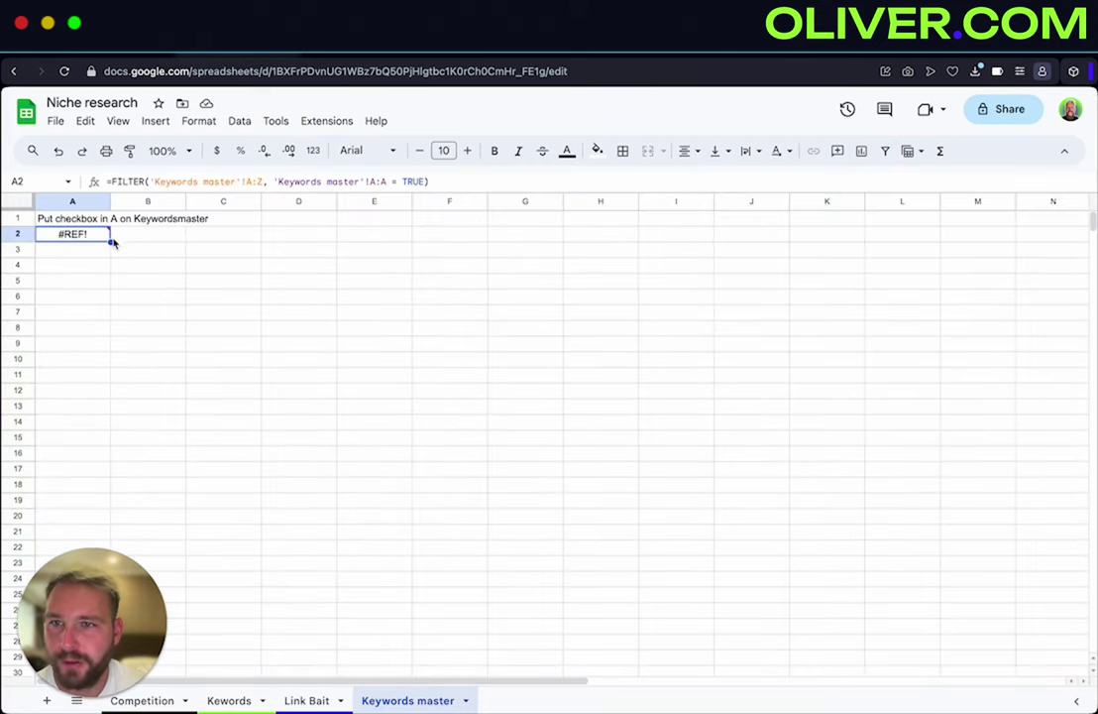
{"action": "left_click", "coordinate": [243, 701]}
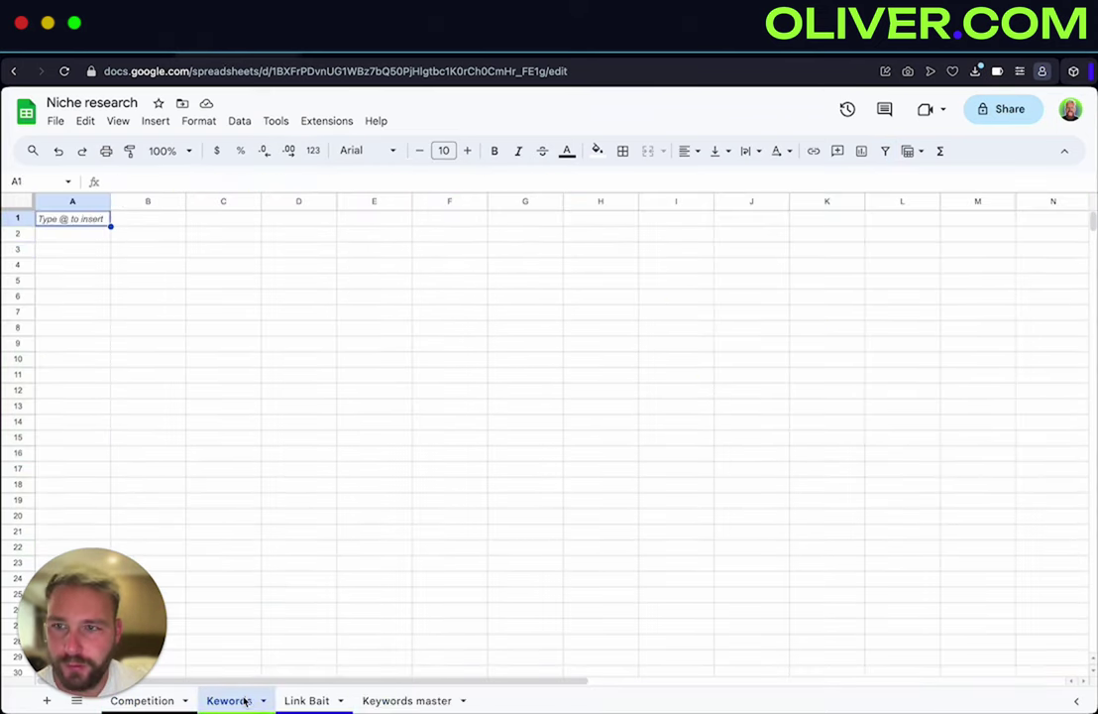
{"action": "left_click", "coordinate": [396, 699]}
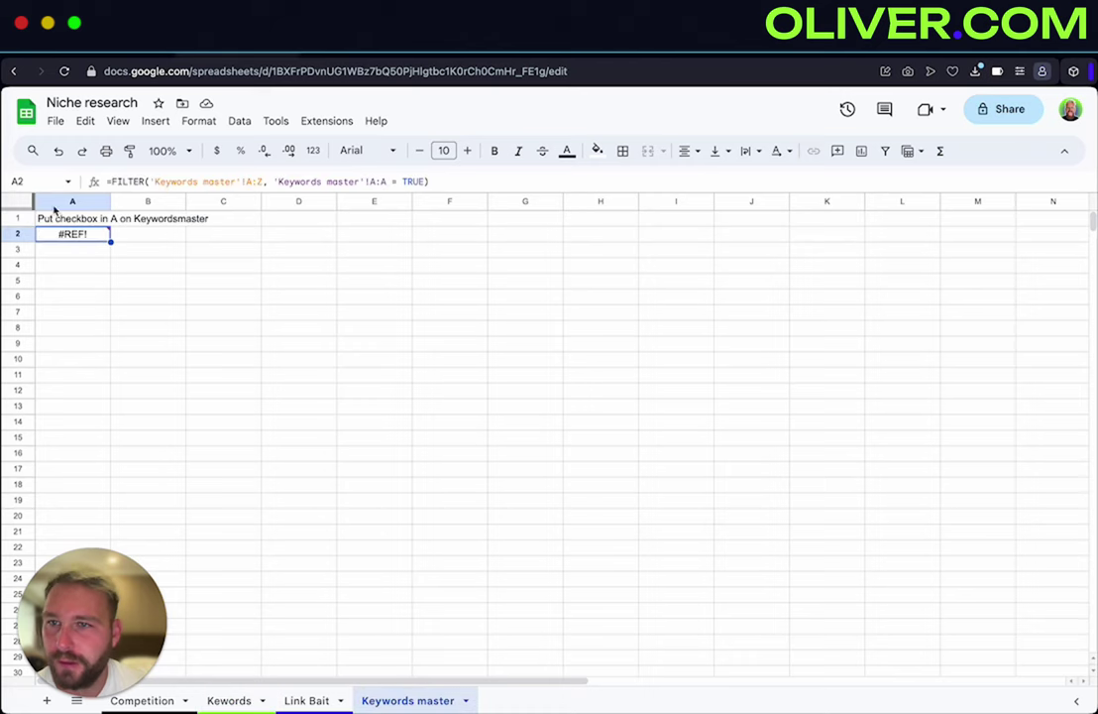
{"action": "left_click", "coordinate": [167, 282]}
{"action": "left_click", "coordinate": [89, 220]}
{"action": "left_click_drag", "start_coordinate": [89, 222], "coordinate": [86, 235]}
{"action": "key", "text": "ctrl+c"}
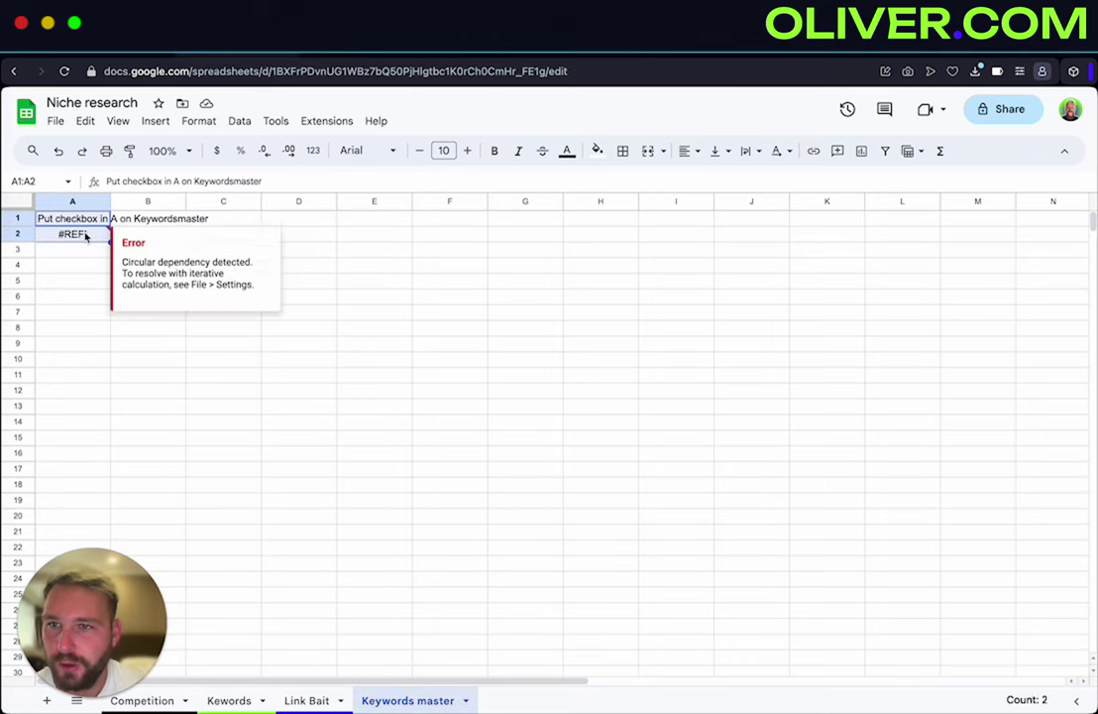
{"action": "key", "text": "alt+Up"}
{"action": "key", "text": "alt+Up"}
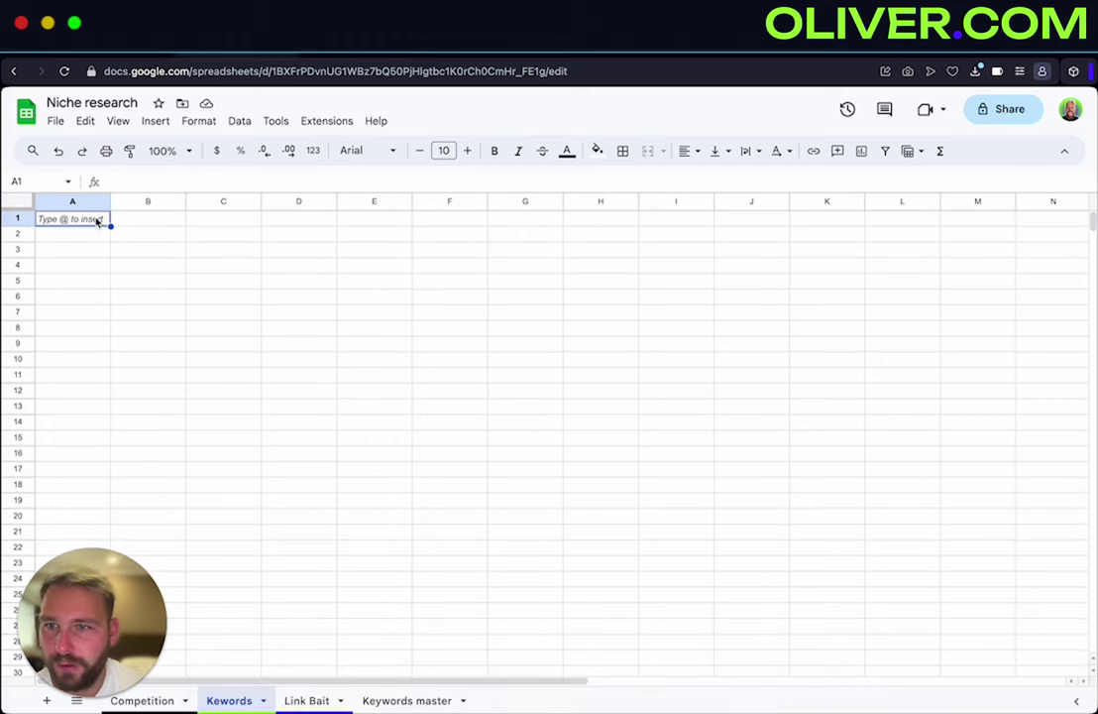
{"action": "key", "text": "ctrl+v"}
Clear the original note and FILTER formula from A1:A2 of the Keywords master sheet
{"action": "left_click", "coordinate": [223, 248]}
{"action": "left_click", "coordinate": [421, 699]}
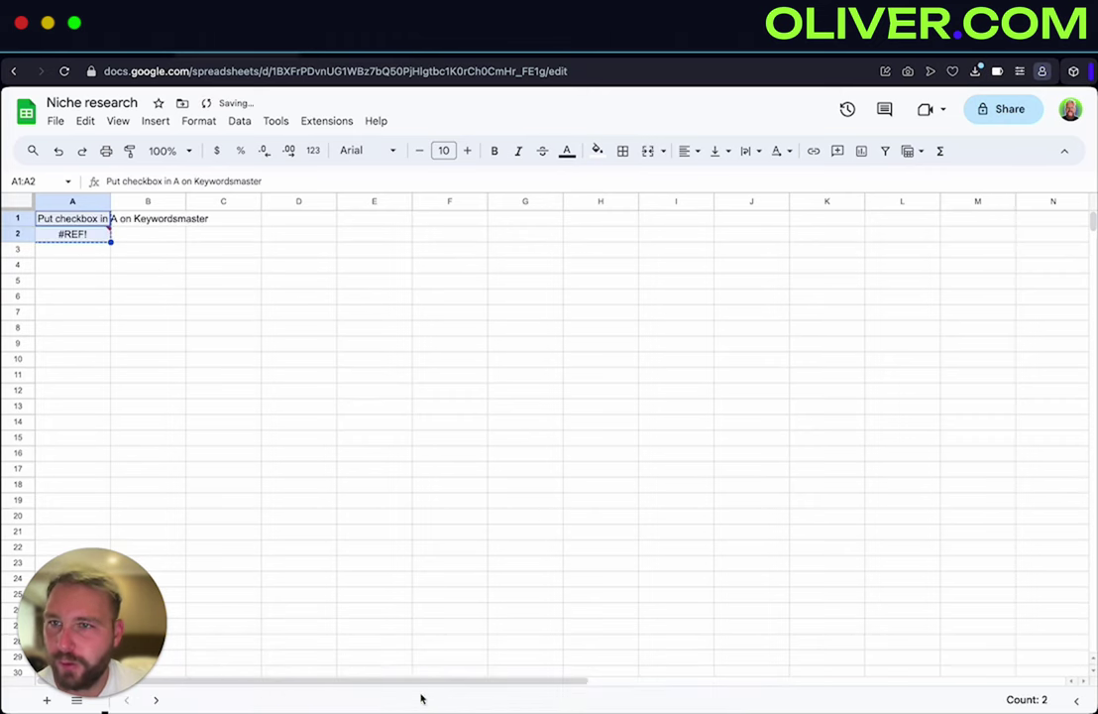
{"action": "key", "text": "Delete"}
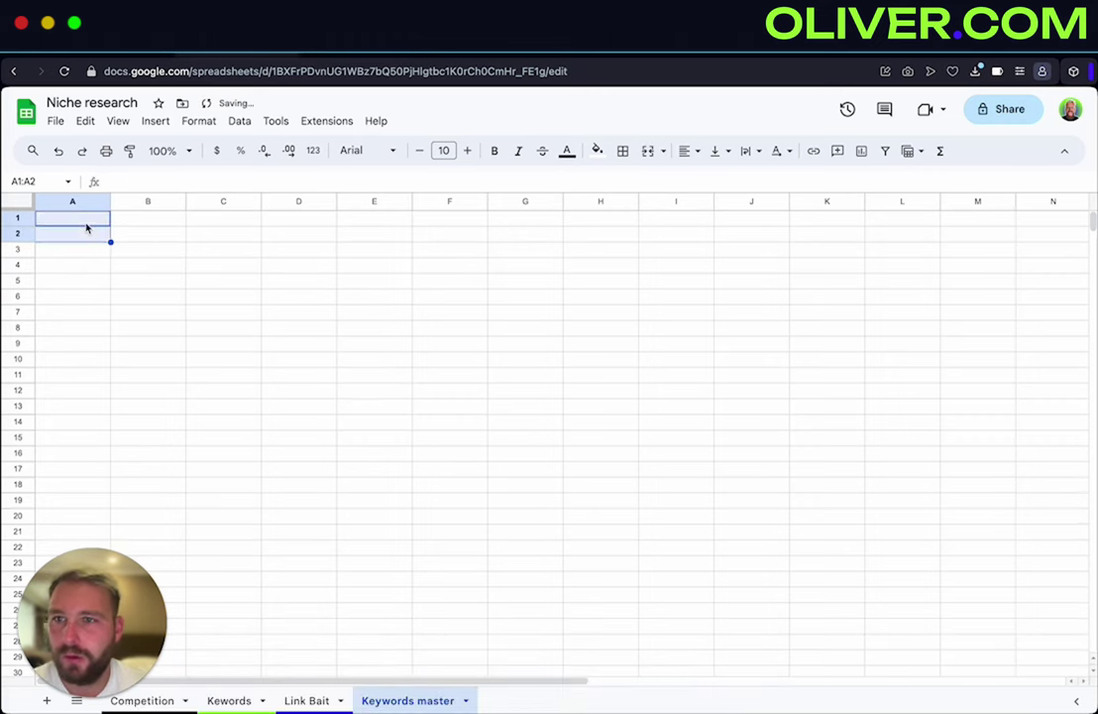
Import the downloaded all-startelescope.com positions CSV into the Keywords master sheet, replacing the current sheet
{"action": "left_click", "coordinate": [86, 222]}
{"action": "left_click", "coordinate": [56, 121]}
{"action": "left_click", "coordinate": [163, 217]}
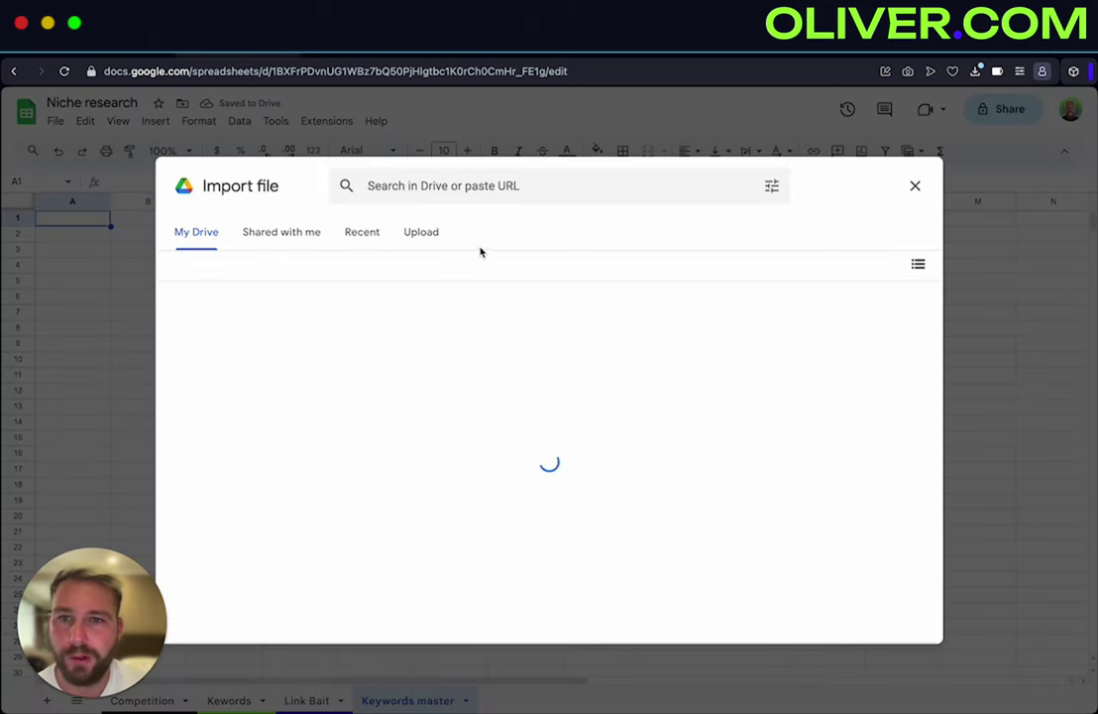
{"action": "left_click", "coordinate": [438, 234]}
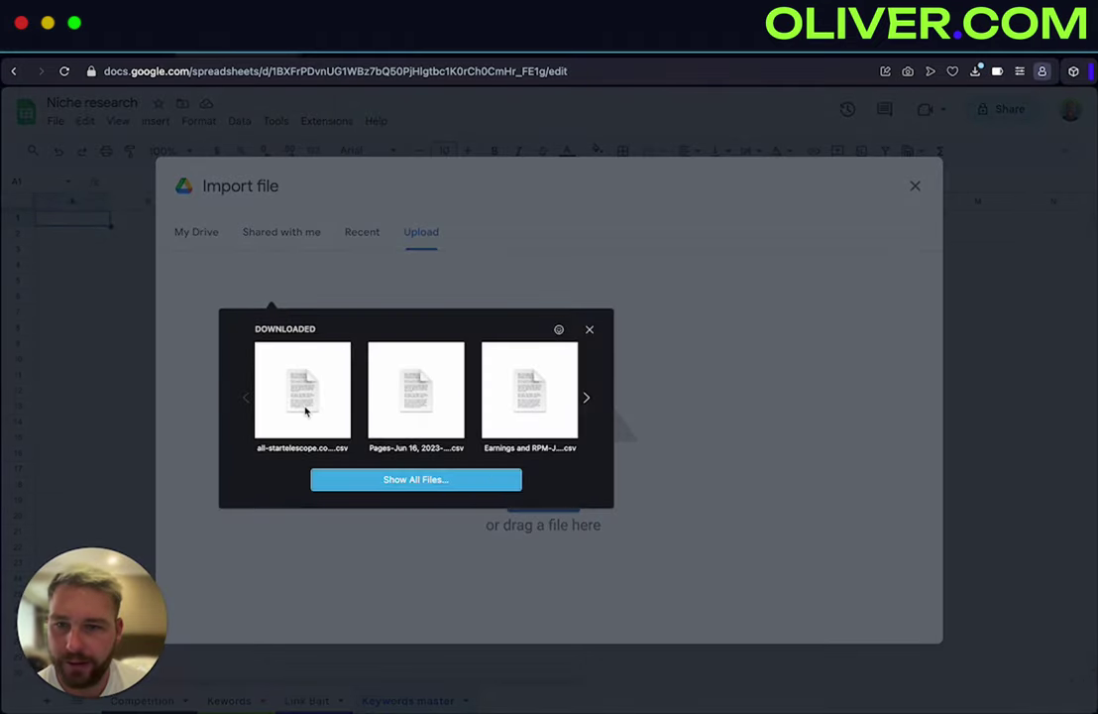
{"action": "left_click_drag", "start_coordinate": [306, 411], "coordinate": [473, 436]}
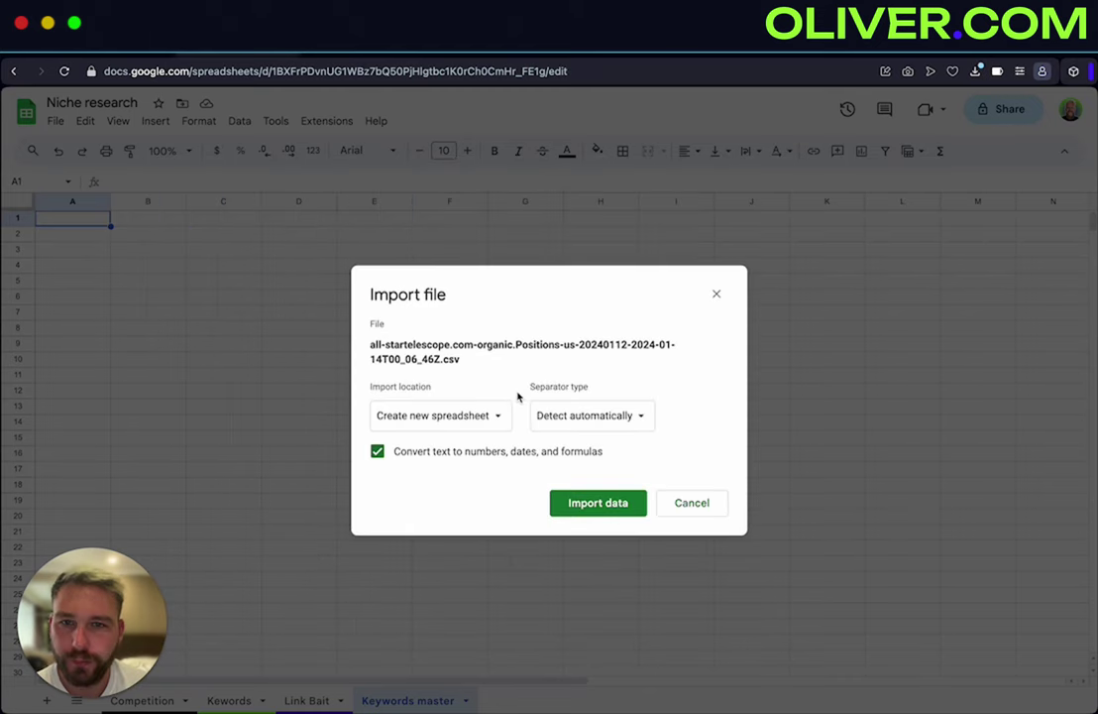
{"action": "left_click", "coordinate": [491, 414]}
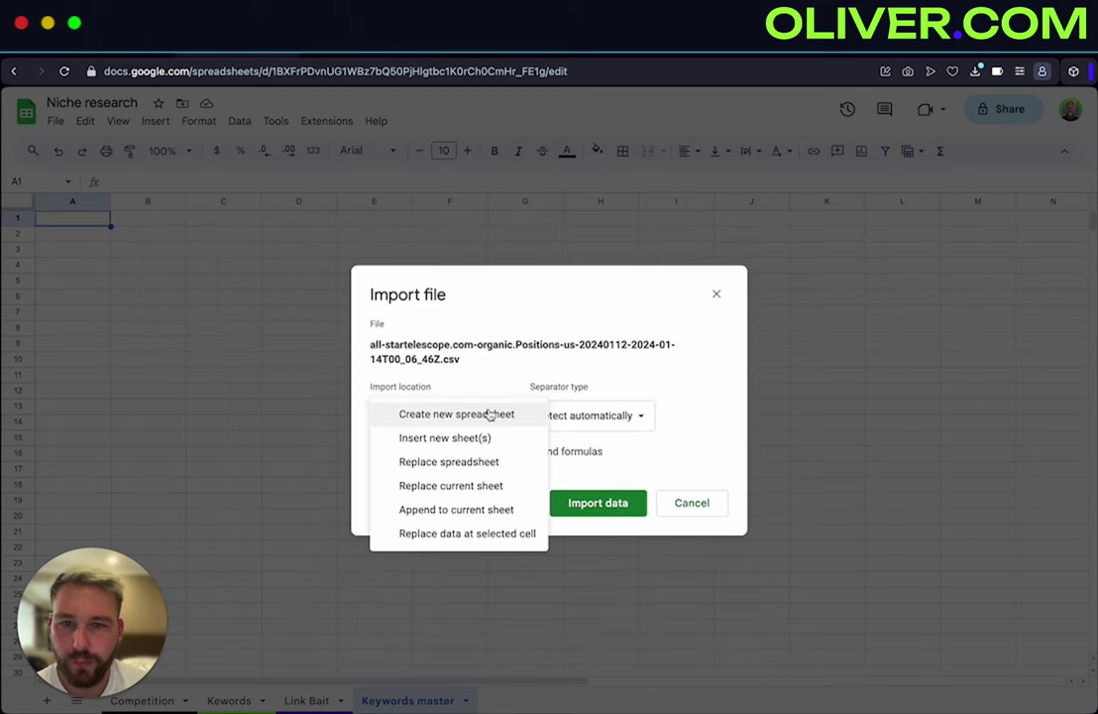
{"action": "left_click", "coordinate": [472, 484]}
{"action": "left_click", "coordinate": [587, 512]}
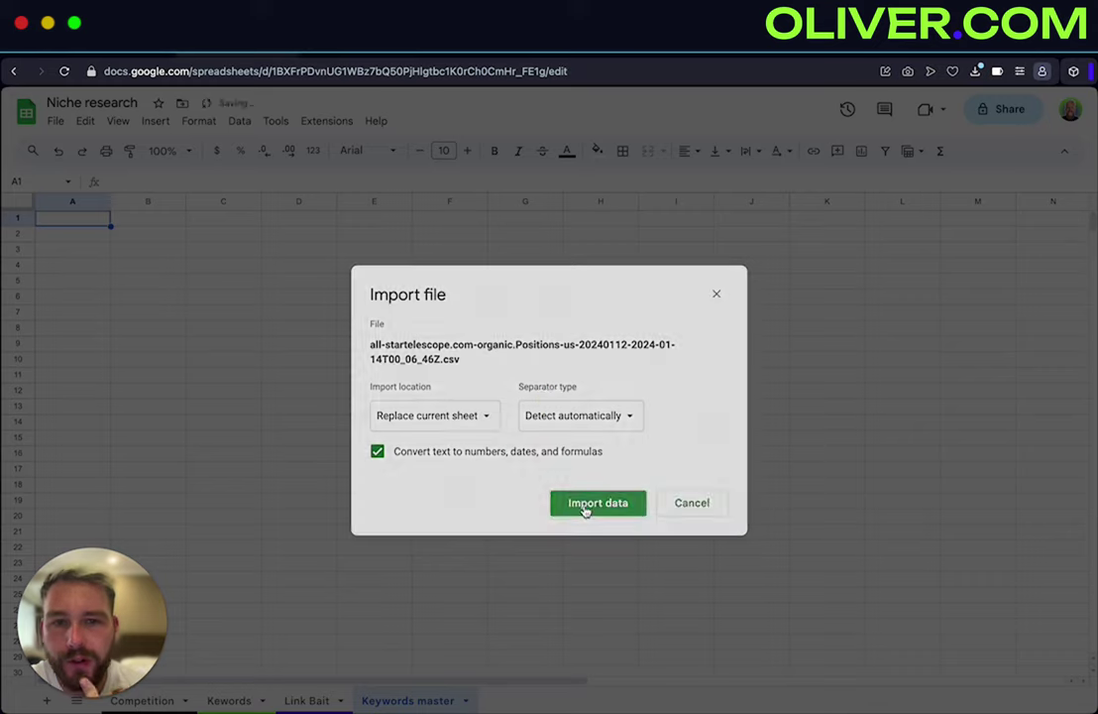
{"action": "left_click", "coordinate": [584, 511]}
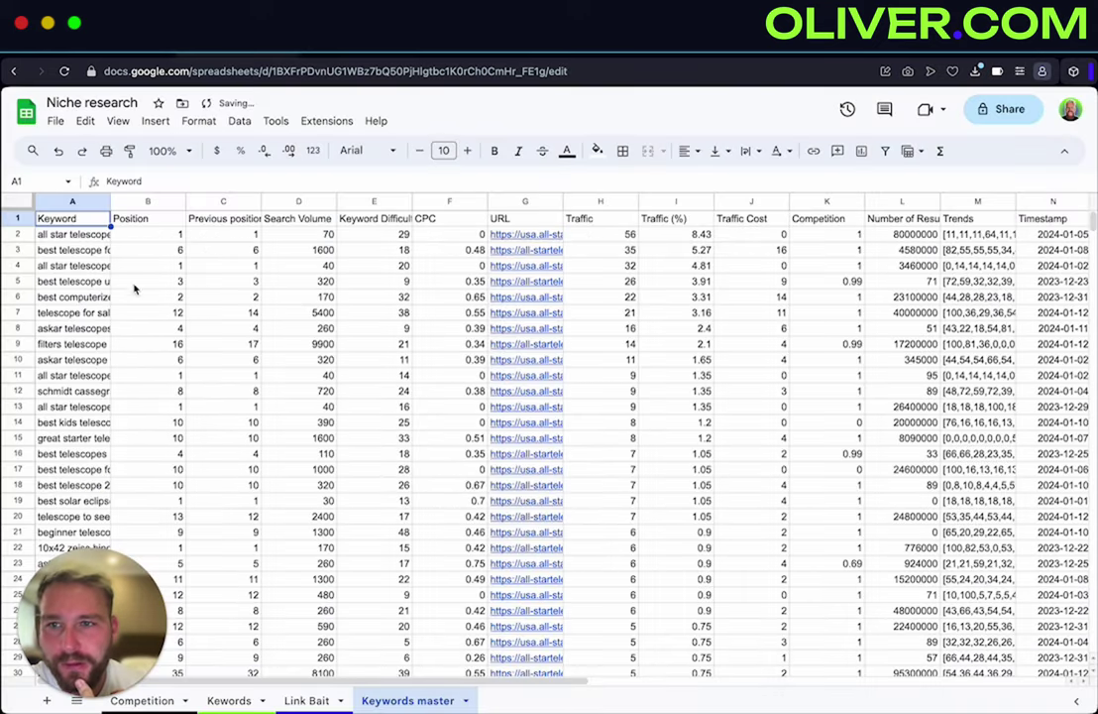
Widen the Keyword column to fit the full keywords and select the first empty cell below the data, A4016
{"action": "left_click_drag", "start_coordinate": [110, 201], "coordinate": [275, 202]}
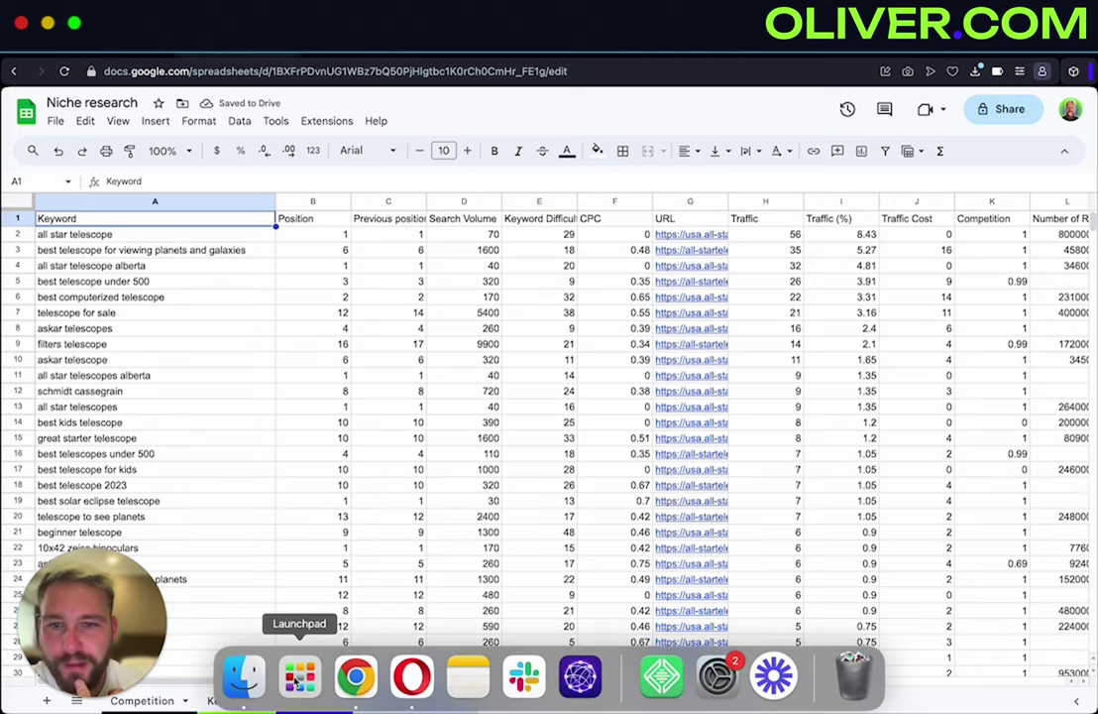
{"action": "scroll", "coordinate": [260, 474], "scroll_direction": "down", "scroll_amount": 20}
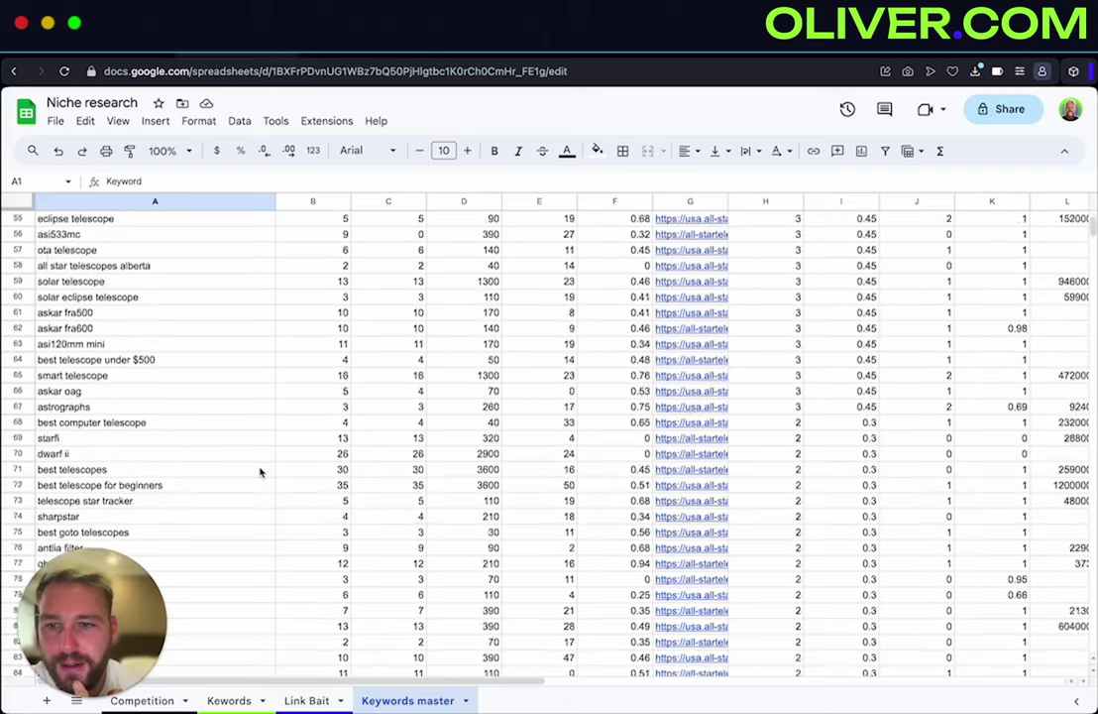
{"action": "scroll", "coordinate": [951, 386], "scroll_direction": "down", "scroll_amount": 20}
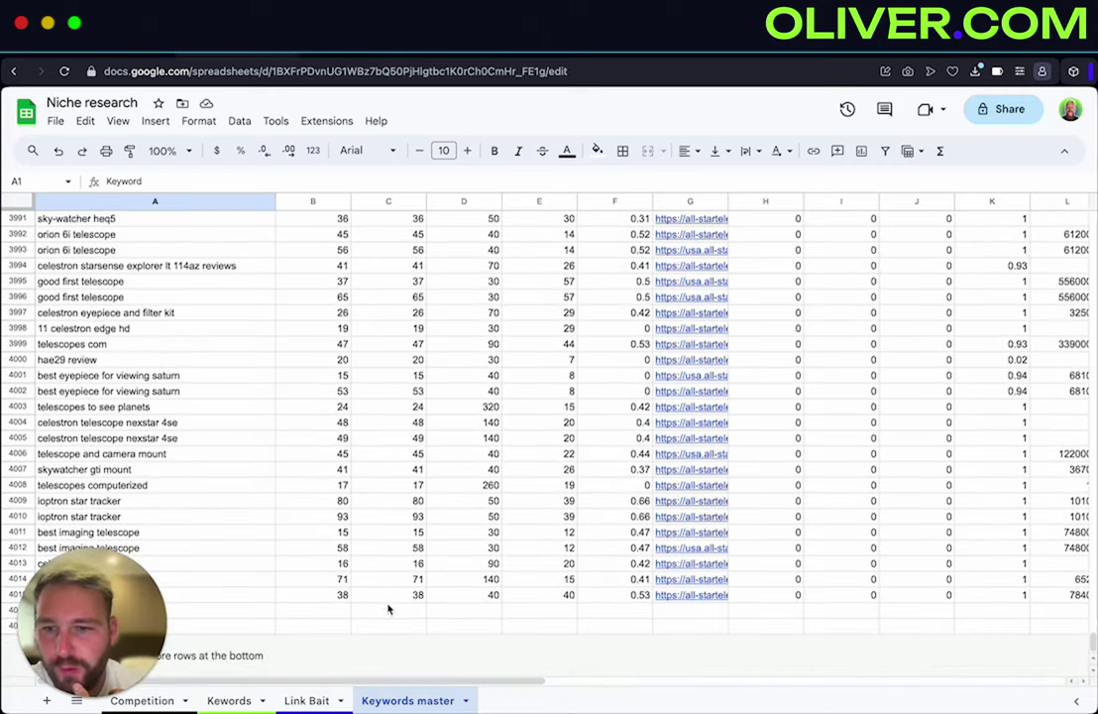
{"action": "left_click", "coordinate": [312, 610]}
{"action": "left_click", "coordinate": [158, 607]}
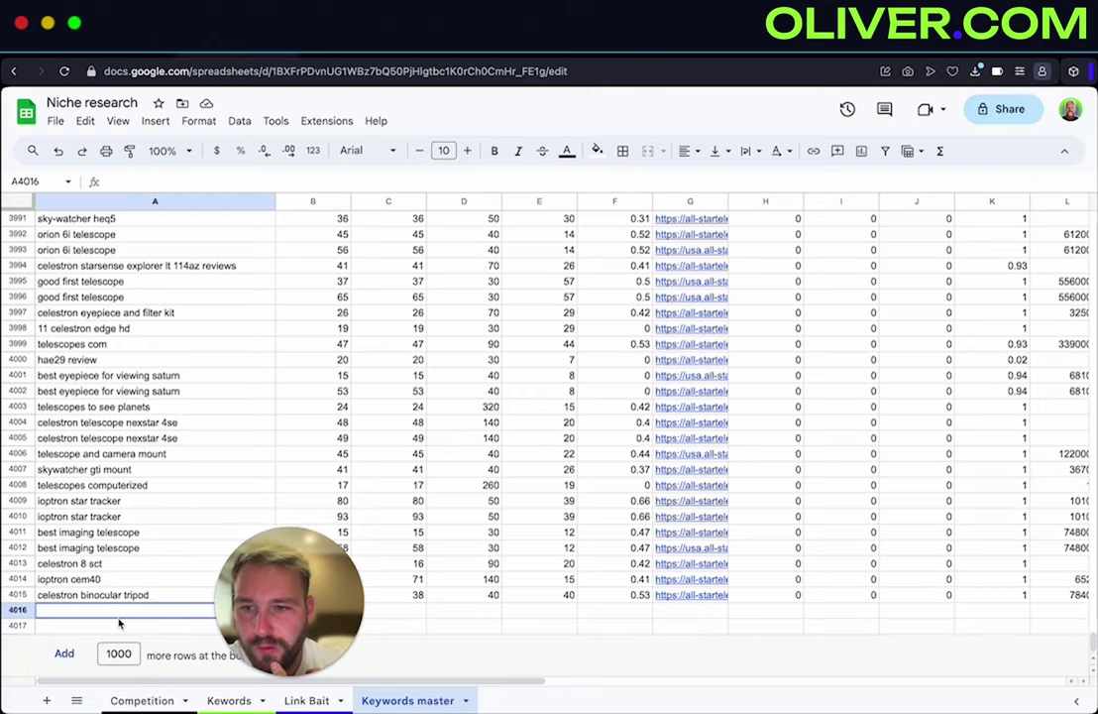
Open the Semrush keywords link for astronomerguide.com from the Competition sheet and inspect its CONCATENATE formula in G17
{"action": "left_click", "coordinate": [379, 51]}
{"action": "left_click", "coordinate": [186, 51]}
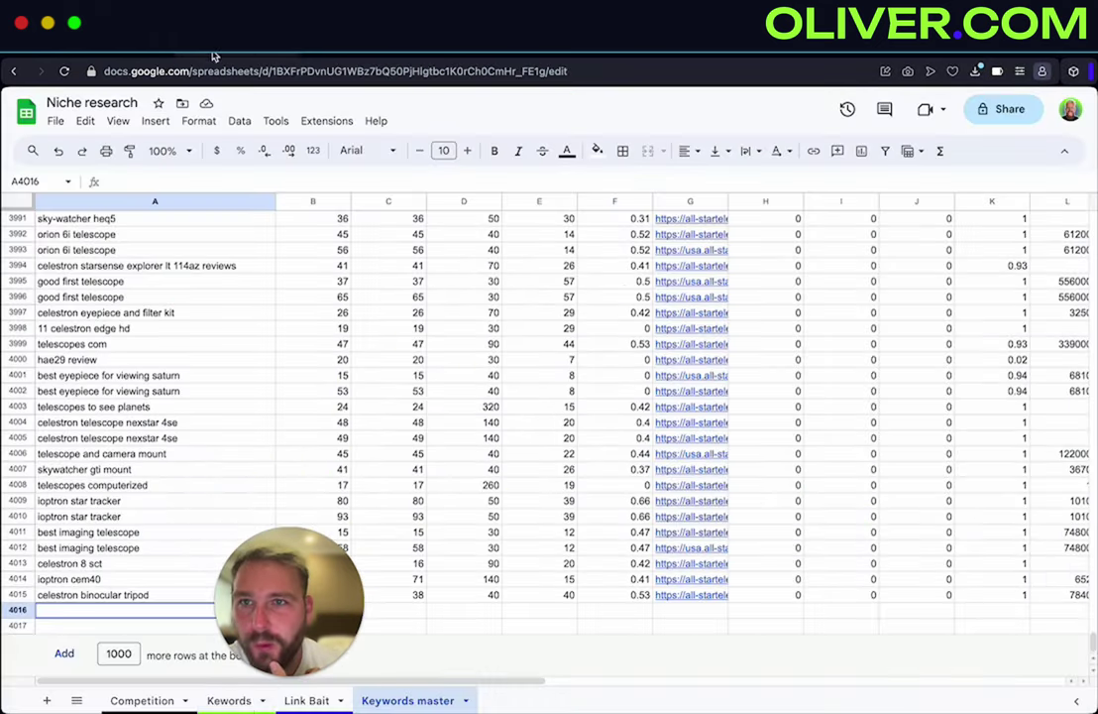
{"action": "left_click", "coordinate": [144, 701]}
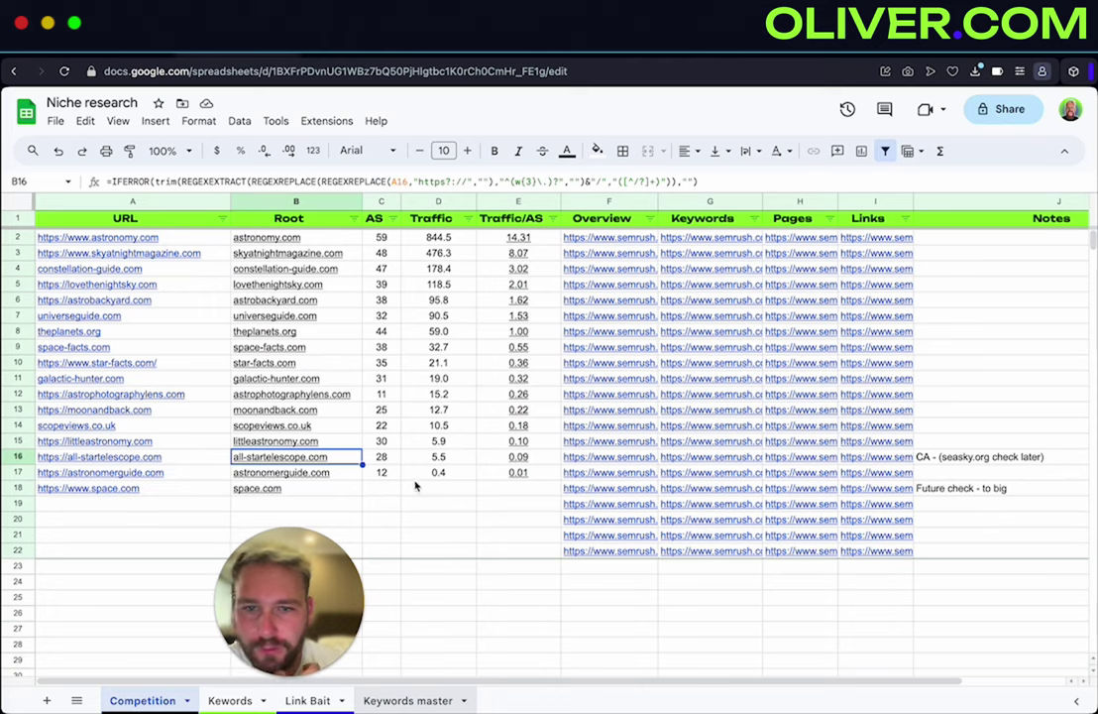
{"action": "left_click", "coordinate": [646, 480]}
{"action": "left_click", "coordinate": [718, 497]}
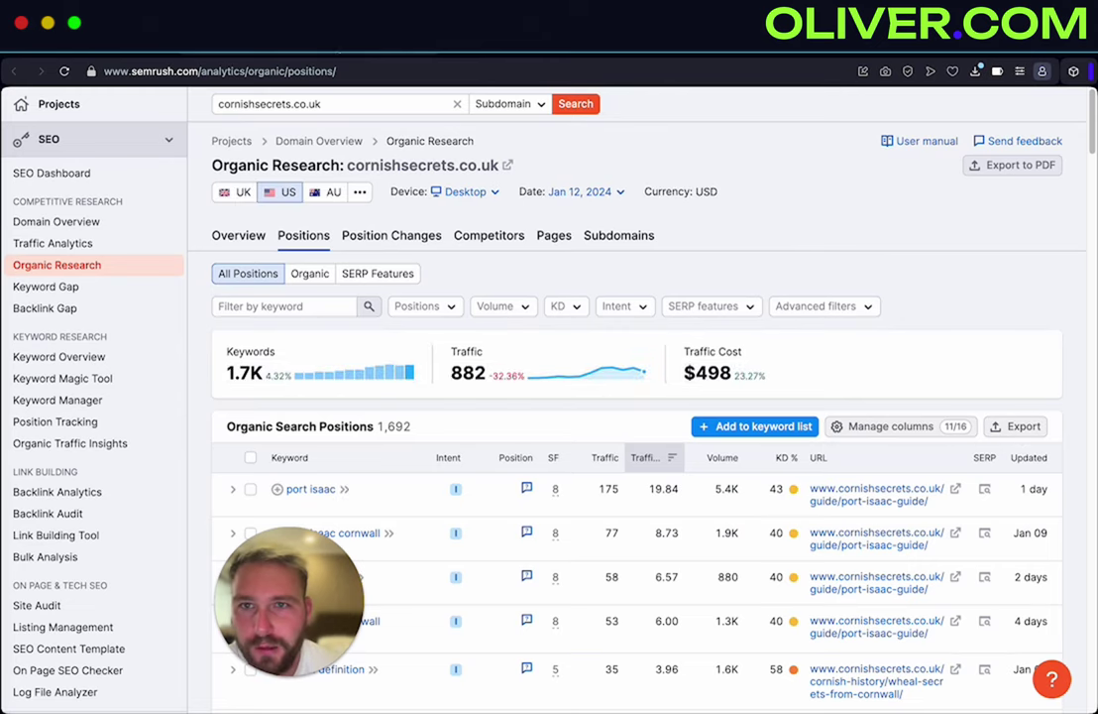
{"action": "left_click", "coordinate": [297, 50]}
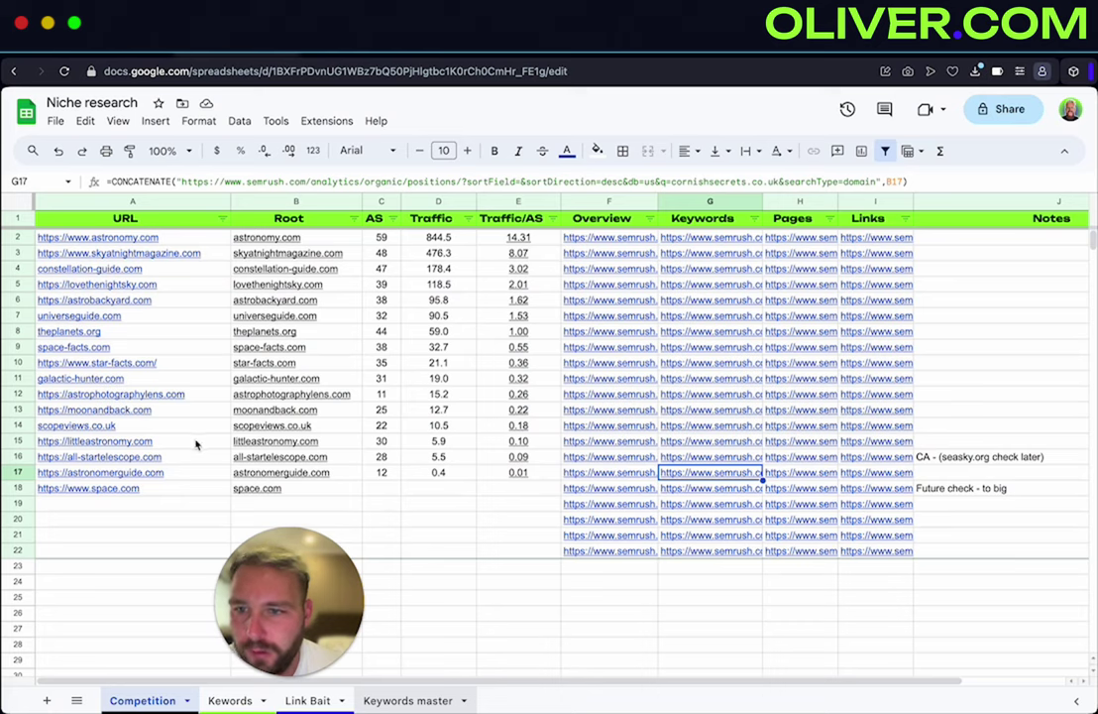
{"action": "double_click", "coordinate": [737, 476]}
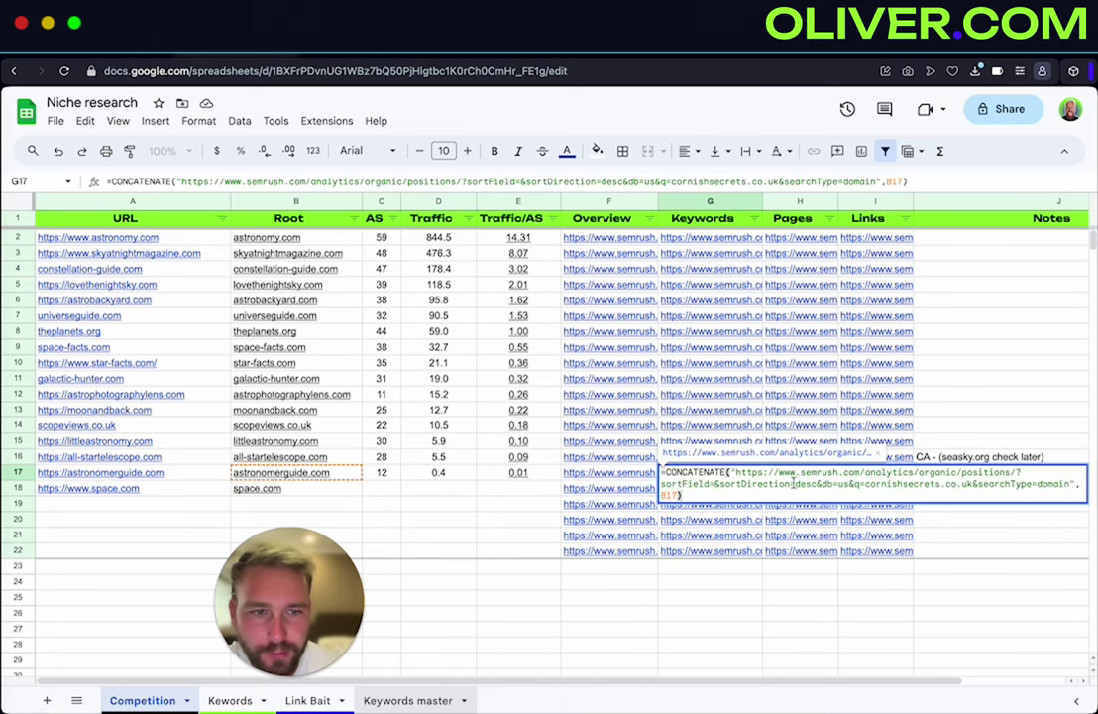
{"action": "left_click", "coordinate": [461, 477]}
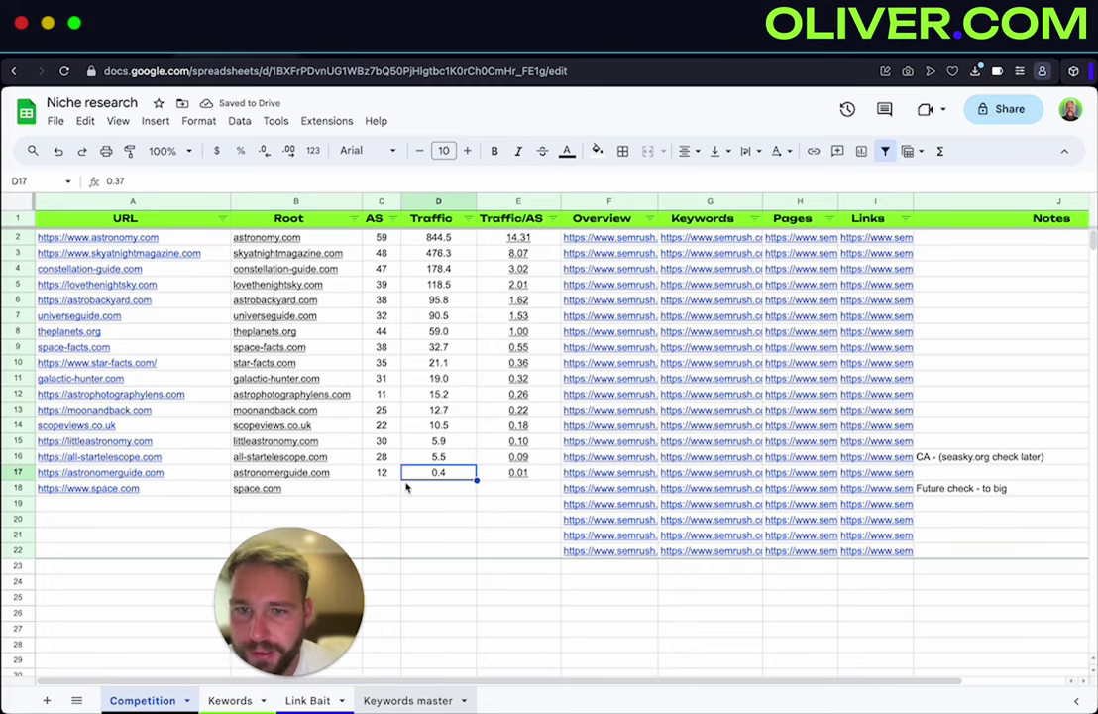
Copy the astronomerguide.com root domain, look it up in Semrush Organic Research, and export all its positions as CSV
{"action": "left_click", "coordinate": [268, 475]}
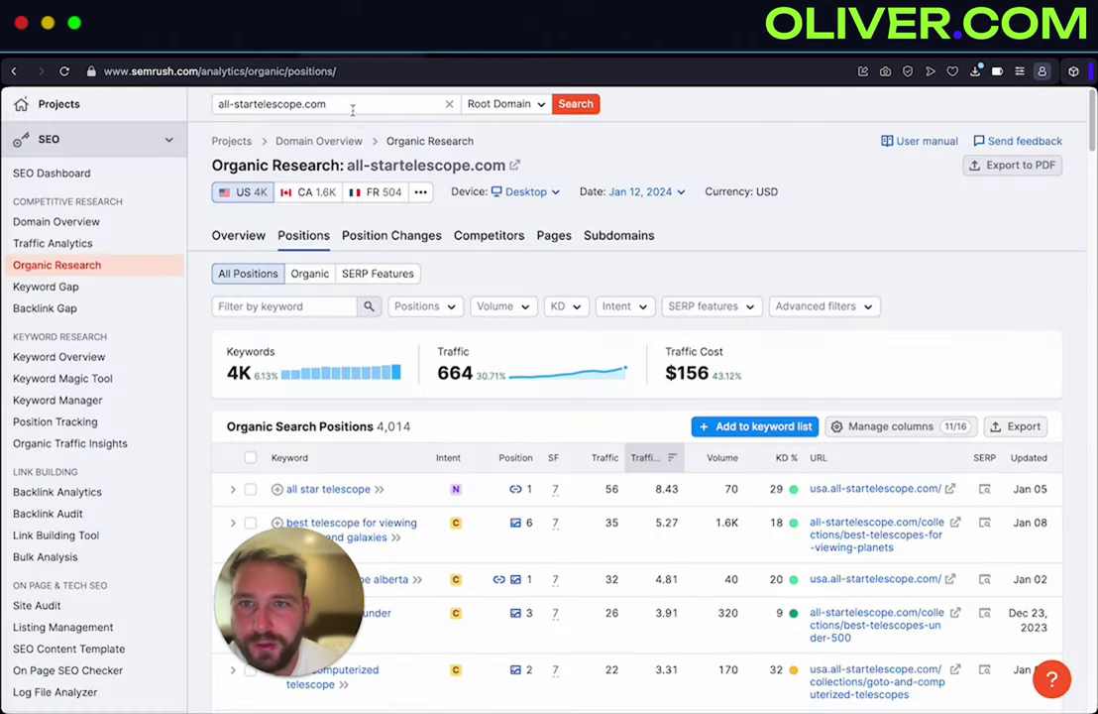
{"action": "left_click", "coordinate": [352, 111]}
{"action": "key", "text": "ctrl+v"}
{"action": "key", "text": "Return"}
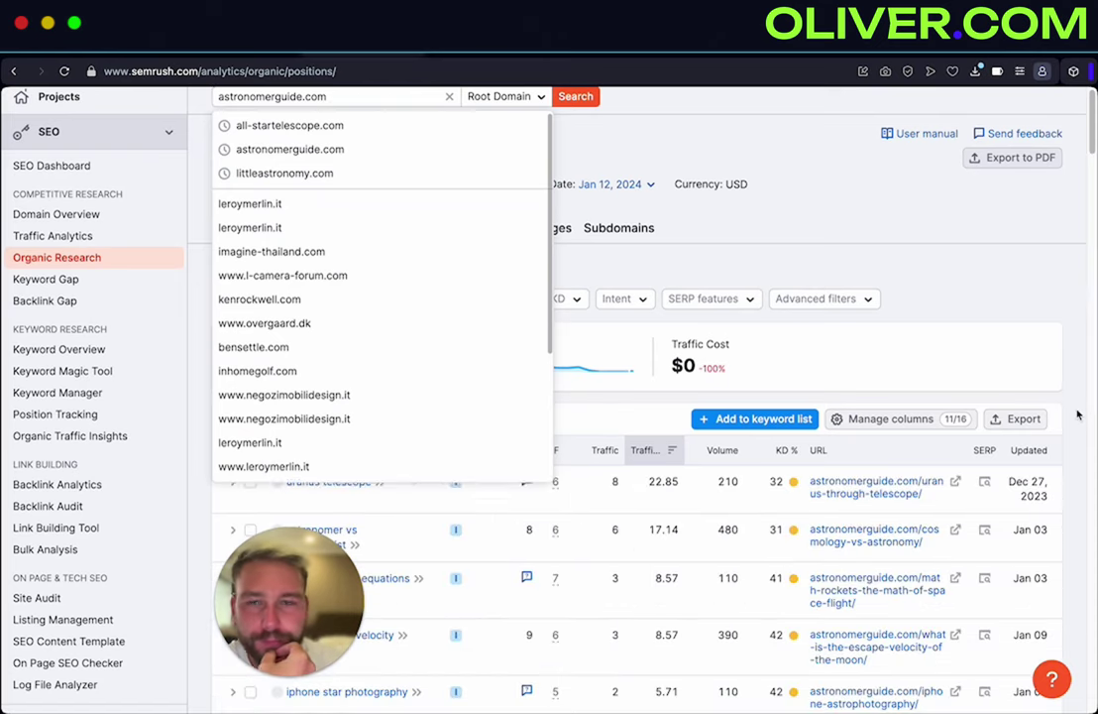
{"action": "scroll", "coordinate": [374, 438], "scroll_direction": "down", "scroll_amount": 1}
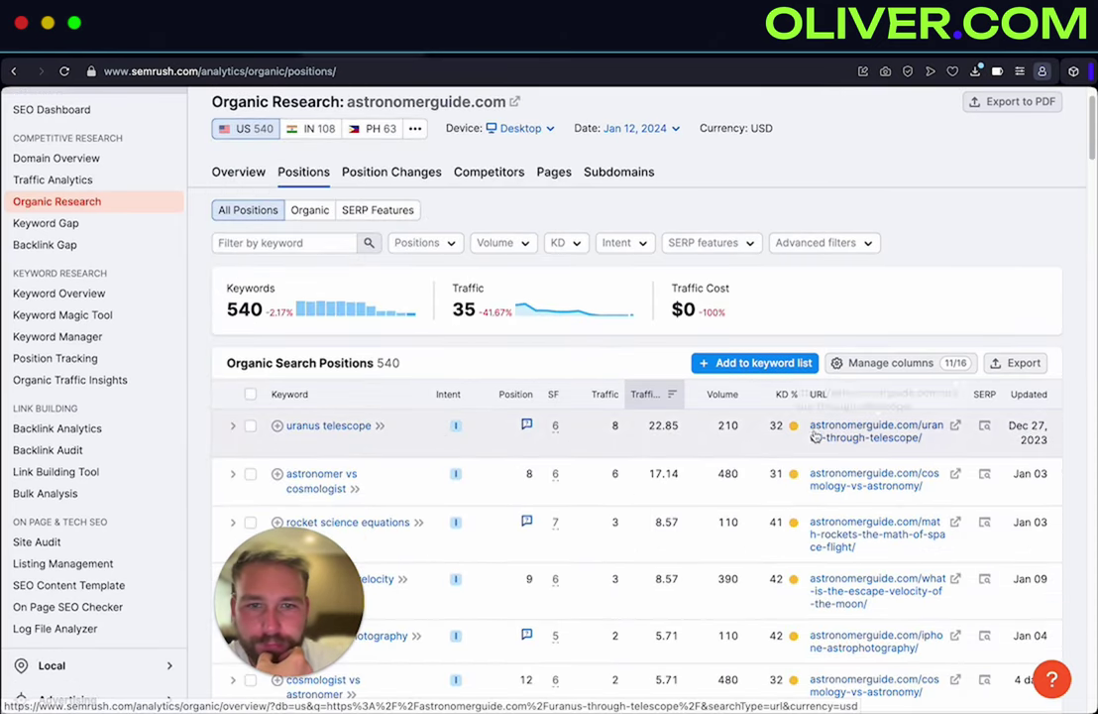
{"action": "left_click", "coordinate": [1012, 365]}
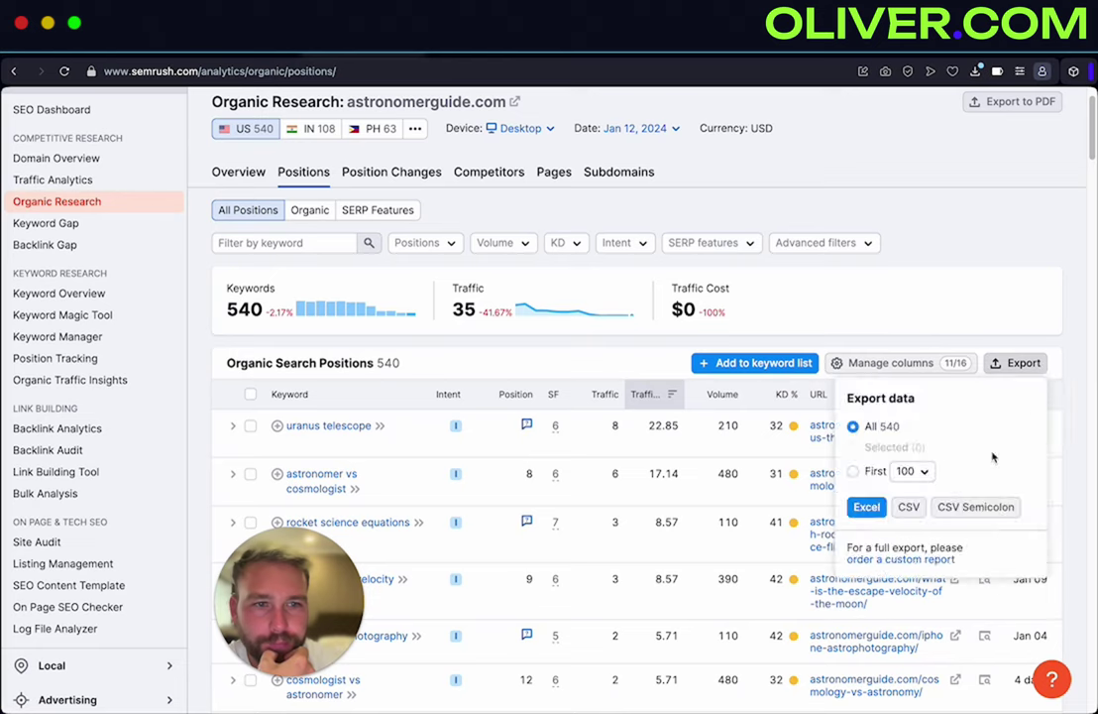
{"action": "left_click", "coordinate": [909, 507]}
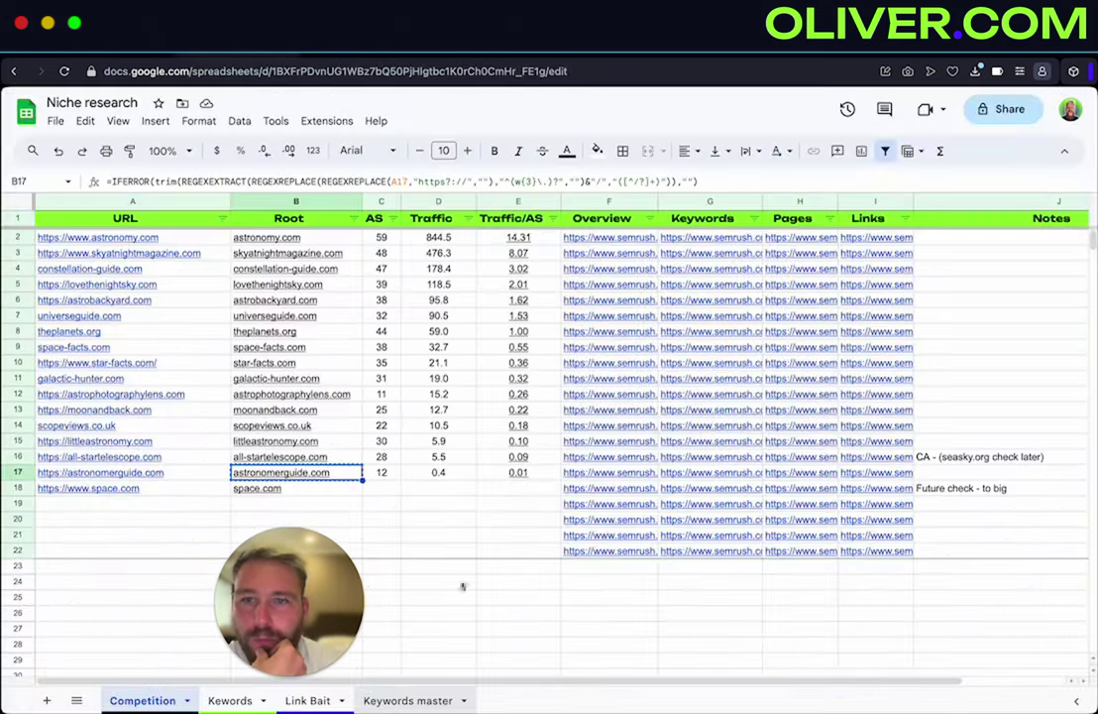
Import the downloaded astronomerguide.com positions CSV into the Keywords master sheet, adding it below the existing keyword rows
{"action": "left_click", "coordinate": [339, 51]}
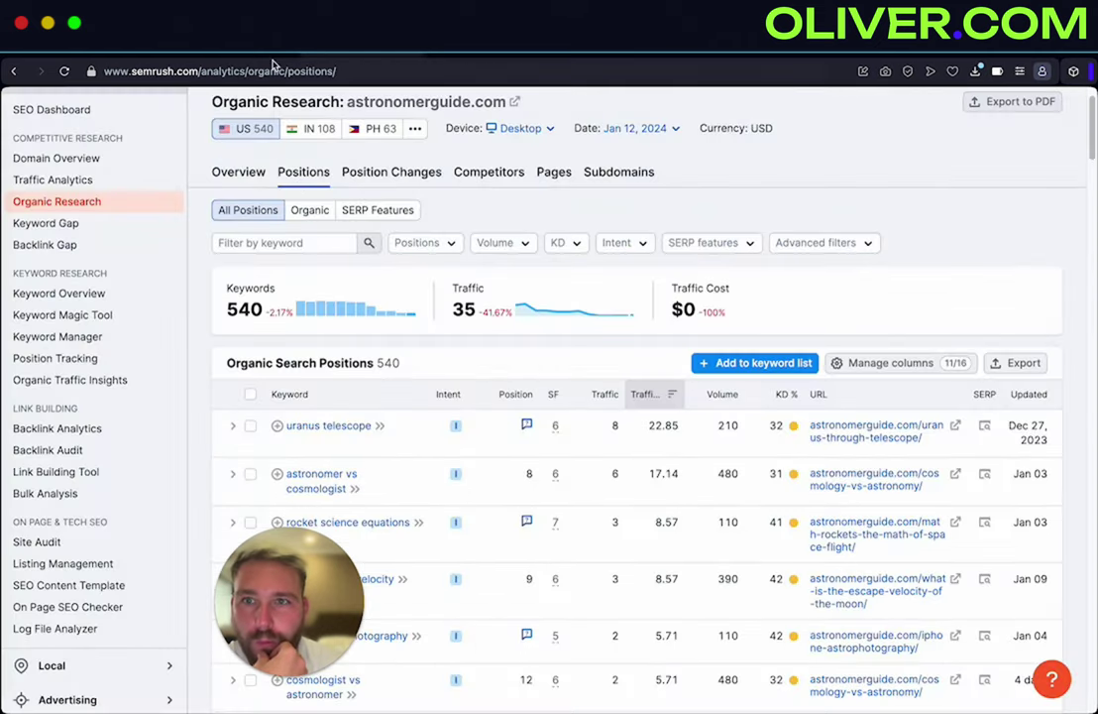
{"action": "left_click", "coordinate": [238, 55]}
{"action": "left_click", "coordinate": [388, 700]}
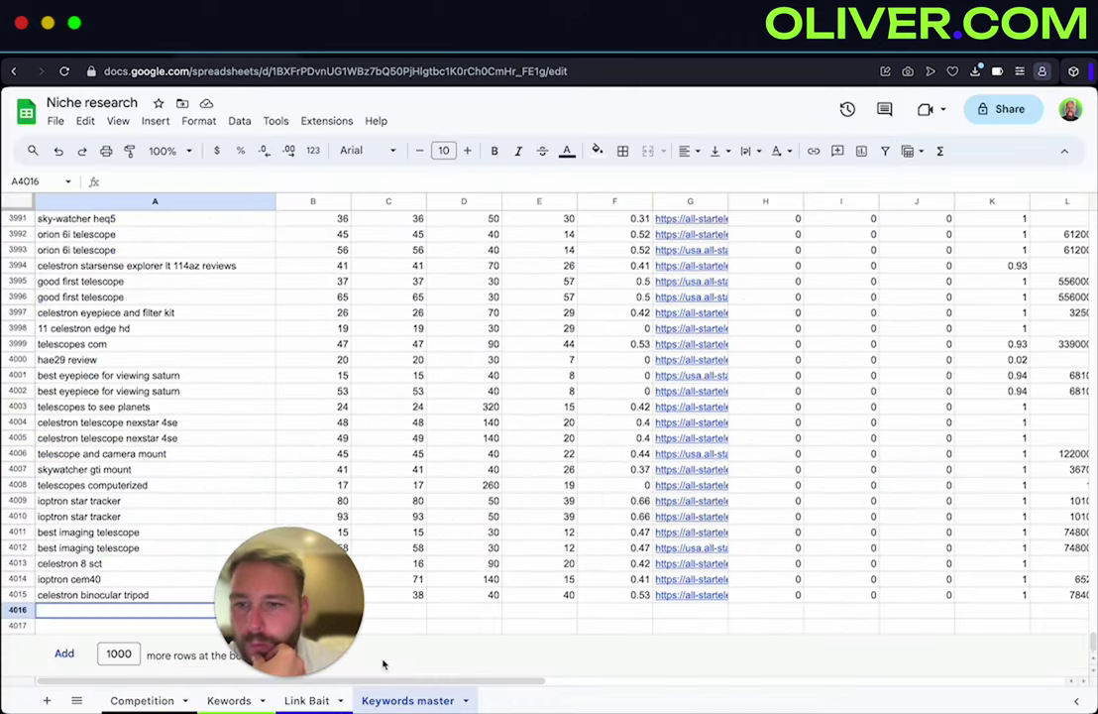
{"action": "left_click", "coordinate": [156, 120]}
{"action": "mouse_move", "coordinate": [56, 120]}
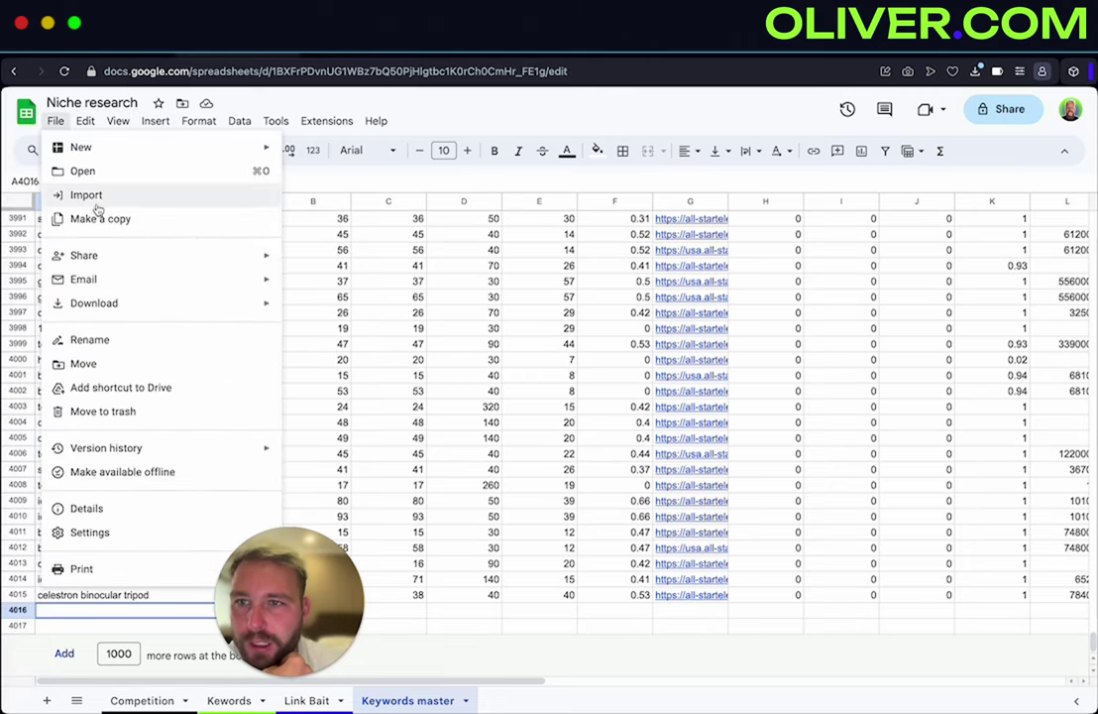
{"action": "left_click", "coordinate": [140, 198]}
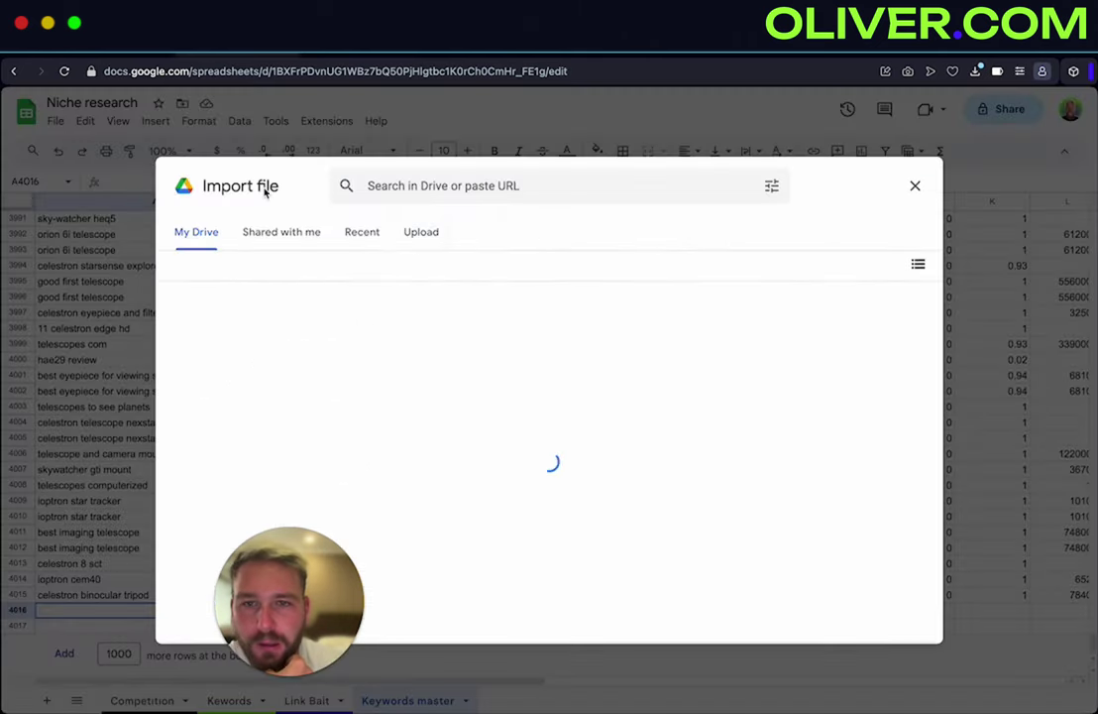
{"action": "left_click", "coordinate": [415, 234]}
{"action": "left_click", "coordinate": [553, 505]}
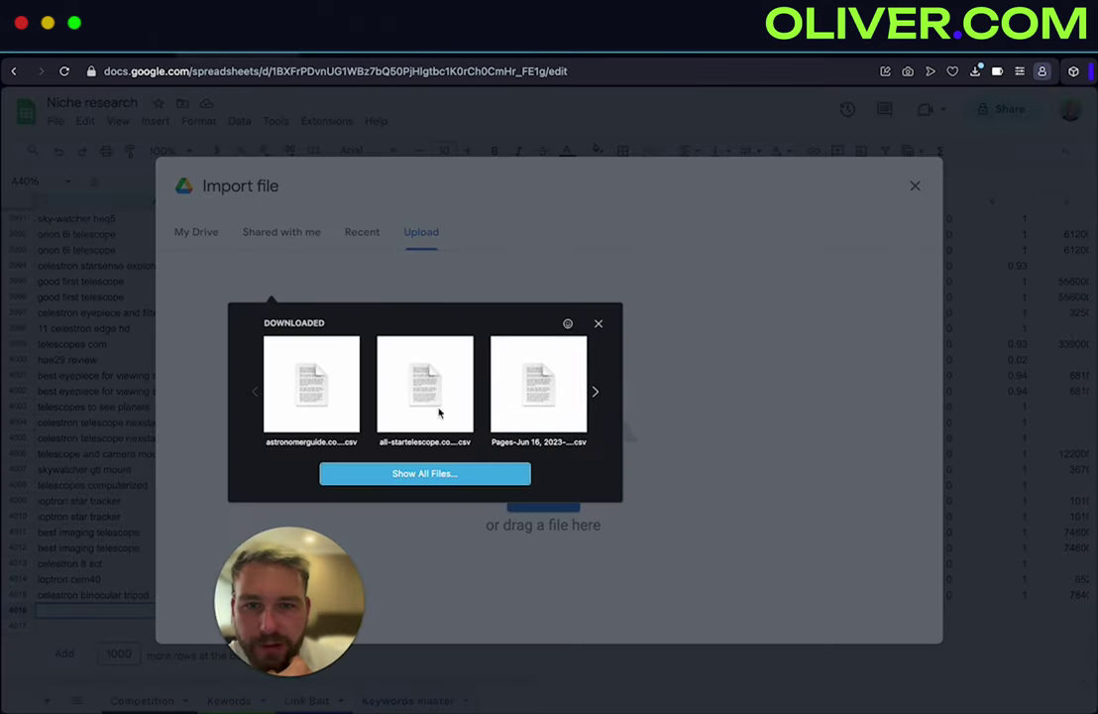
{"action": "left_click", "coordinate": [331, 405]}
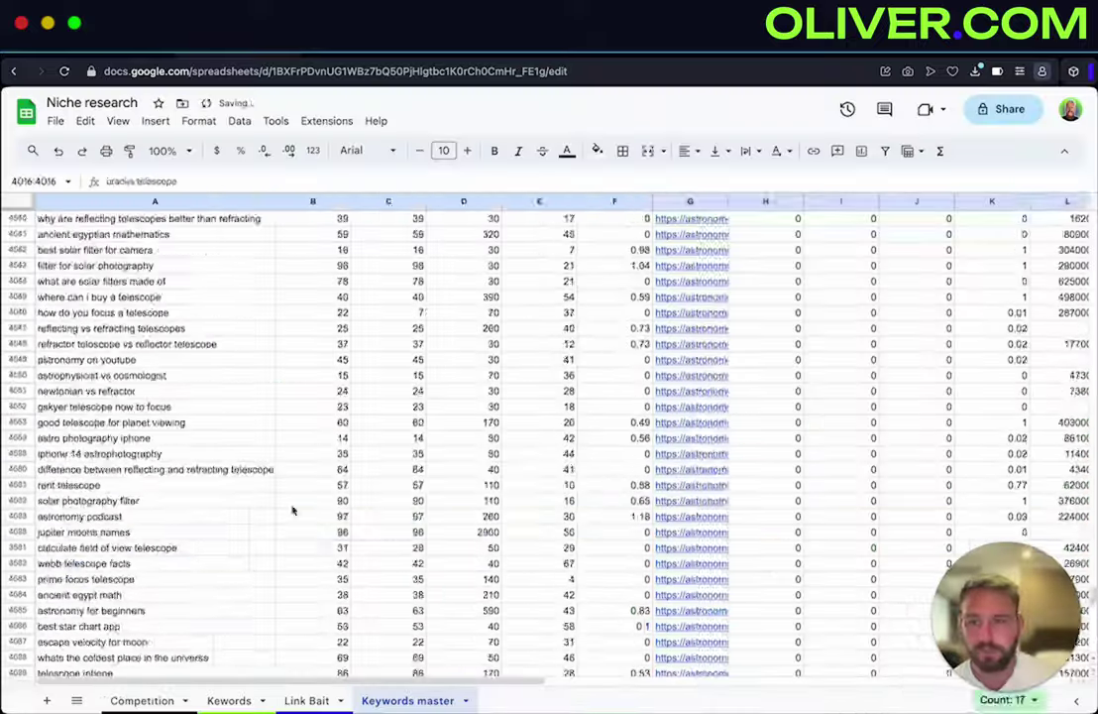
{"action": "key", "text": "ctrl+Down"}
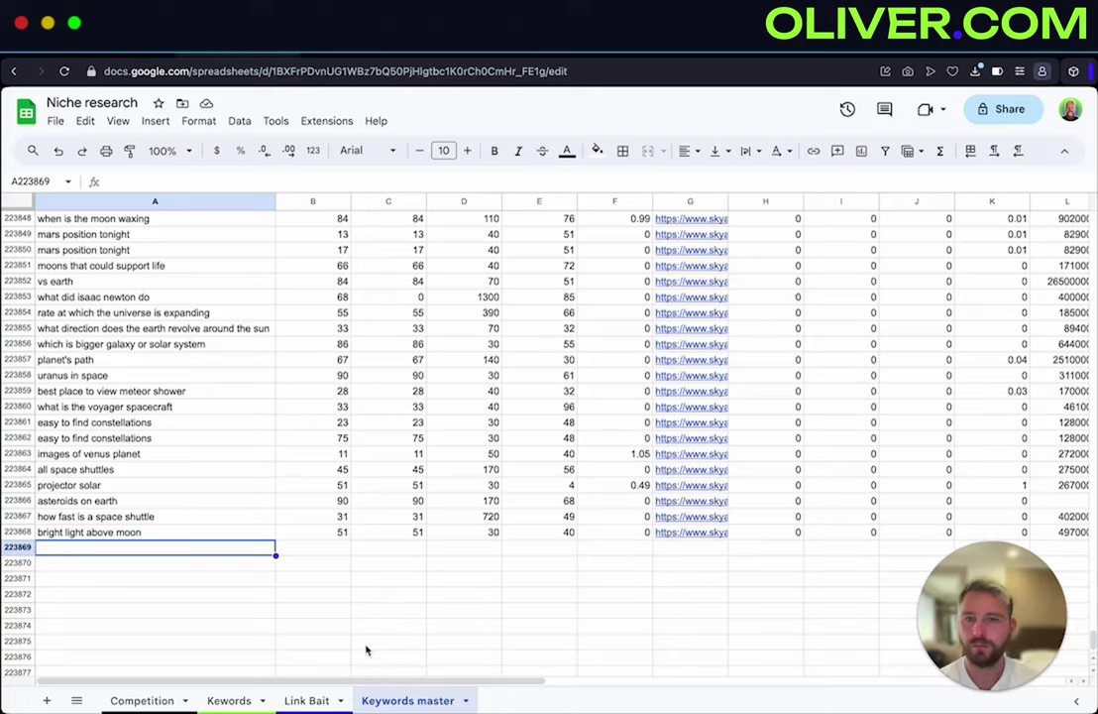
Return to the start of the Keywords master sheet and freeze its header row
{"action": "scroll", "coordinate": [365, 649], "scroll_direction": "up", "scroll_amount": 10}
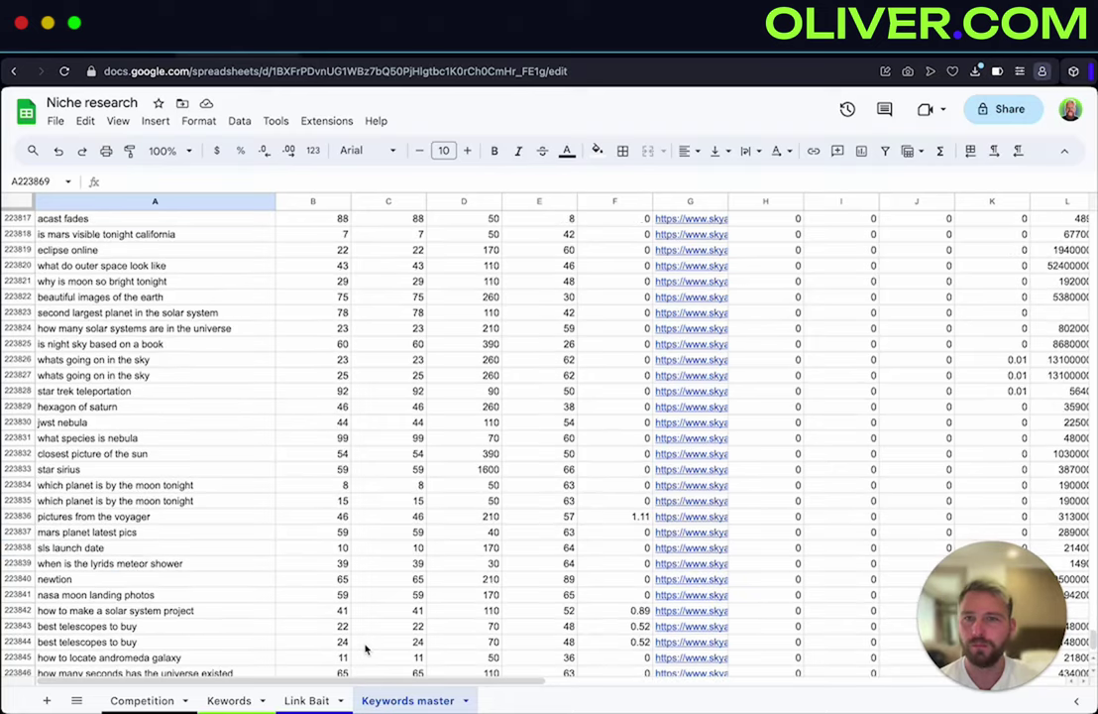
{"action": "scroll", "coordinate": [365, 649], "scroll_direction": "up", "scroll_amount": 20}
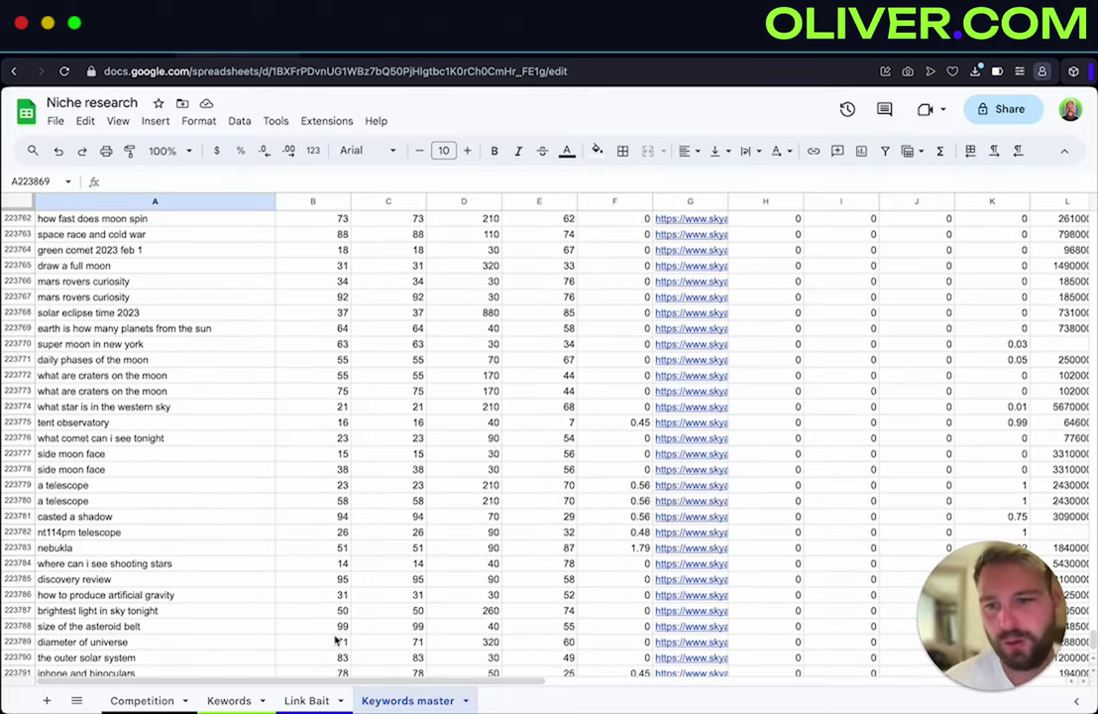
{"action": "scroll", "coordinate": [396, 594], "scroll_direction": "up", "scroll_amount": 3}
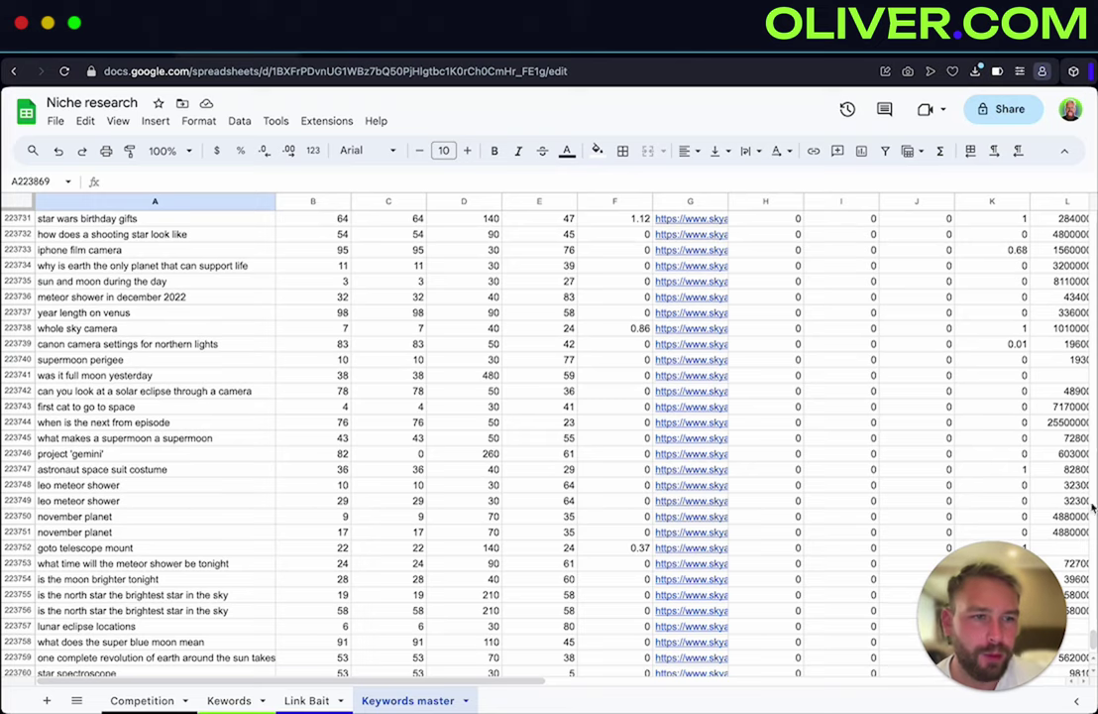
{"action": "left_click_drag", "start_coordinate": [1093, 639], "coordinate": [1091, 206]}
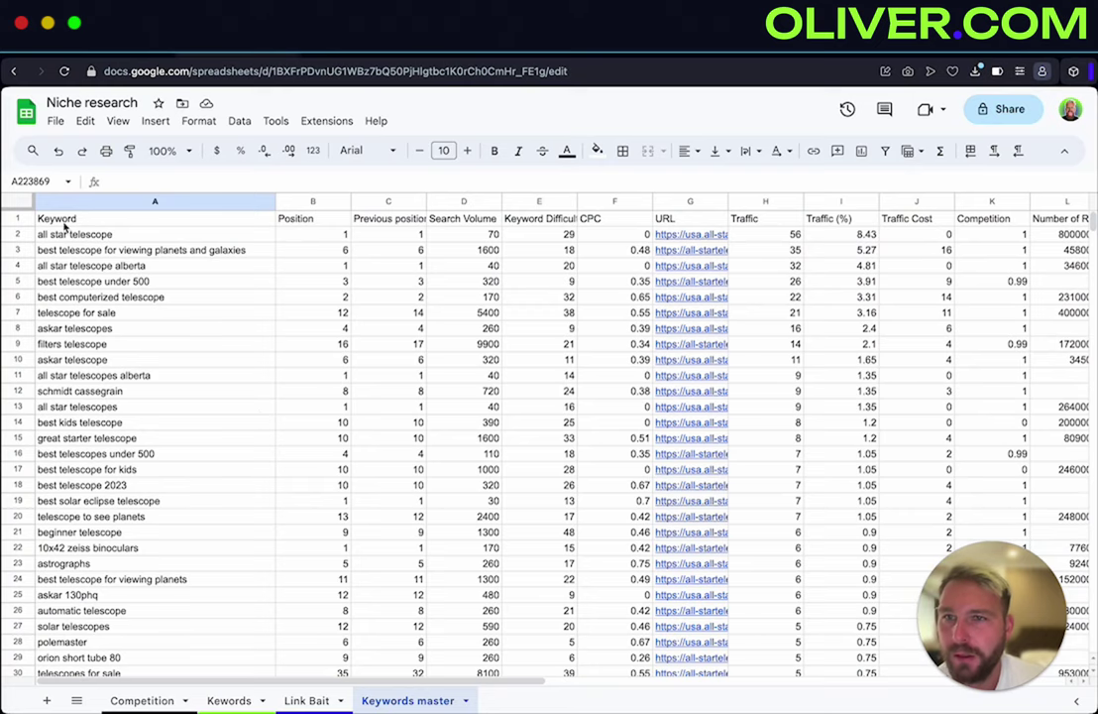
{"action": "left_click_drag", "start_coordinate": [30, 206], "coordinate": [58, 229]}
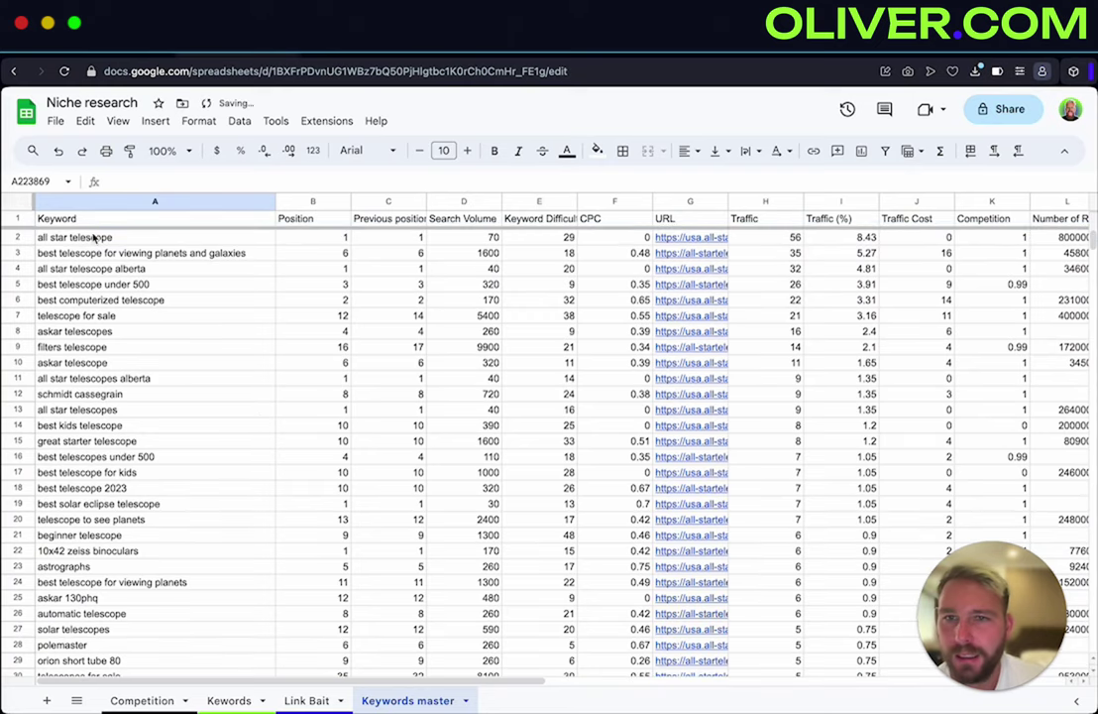
Remove duplicate rows from the whole Keywords master sheet, treating row 1 as the header and analyzing only Column A - Keyword
{"action": "left_click", "coordinate": [124, 222]}
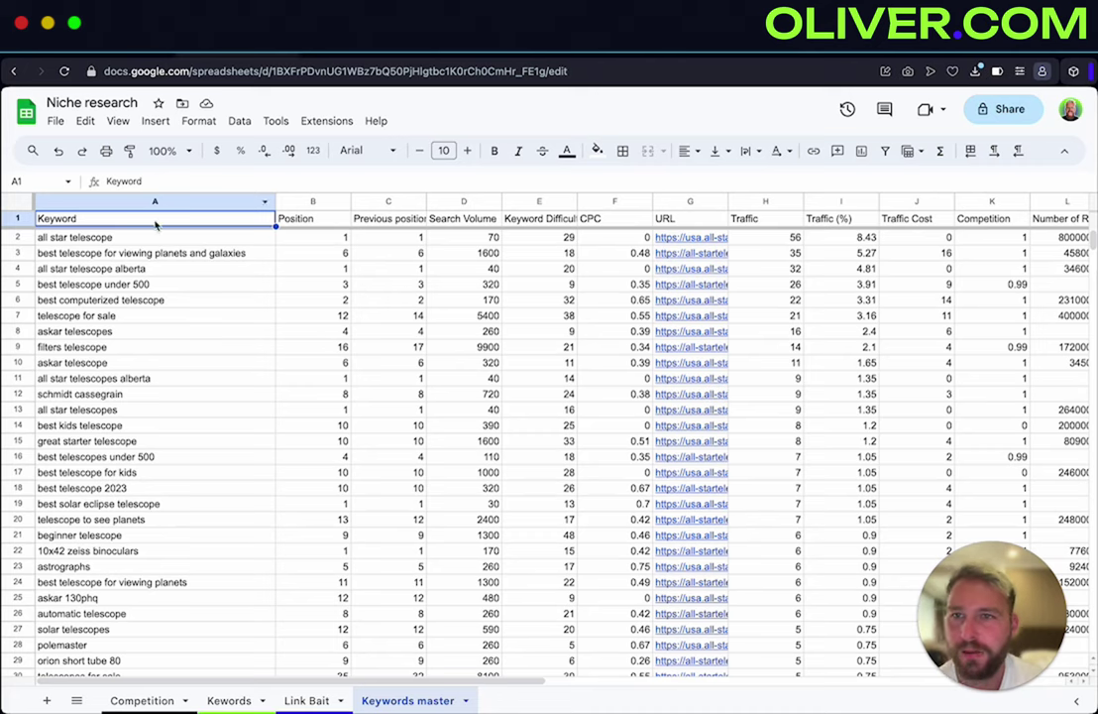
{"action": "left_click", "coordinate": [12, 209]}
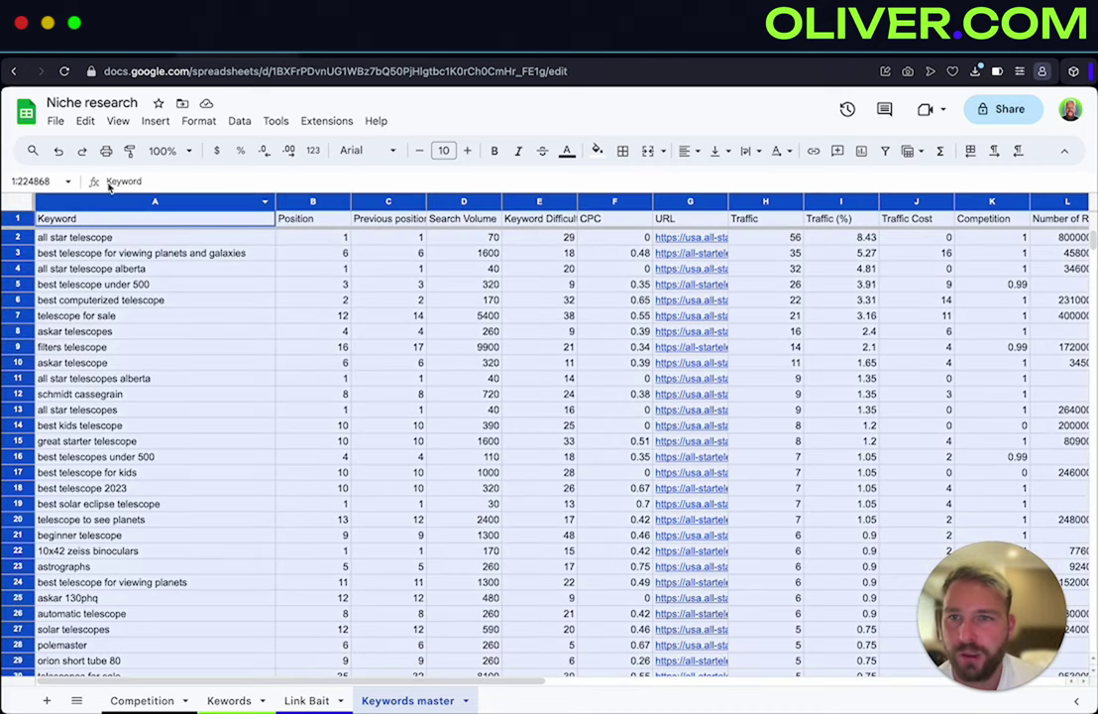
{"action": "left_click", "coordinate": [374, 121]}
{"action": "left_click", "coordinate": [402, 147]}
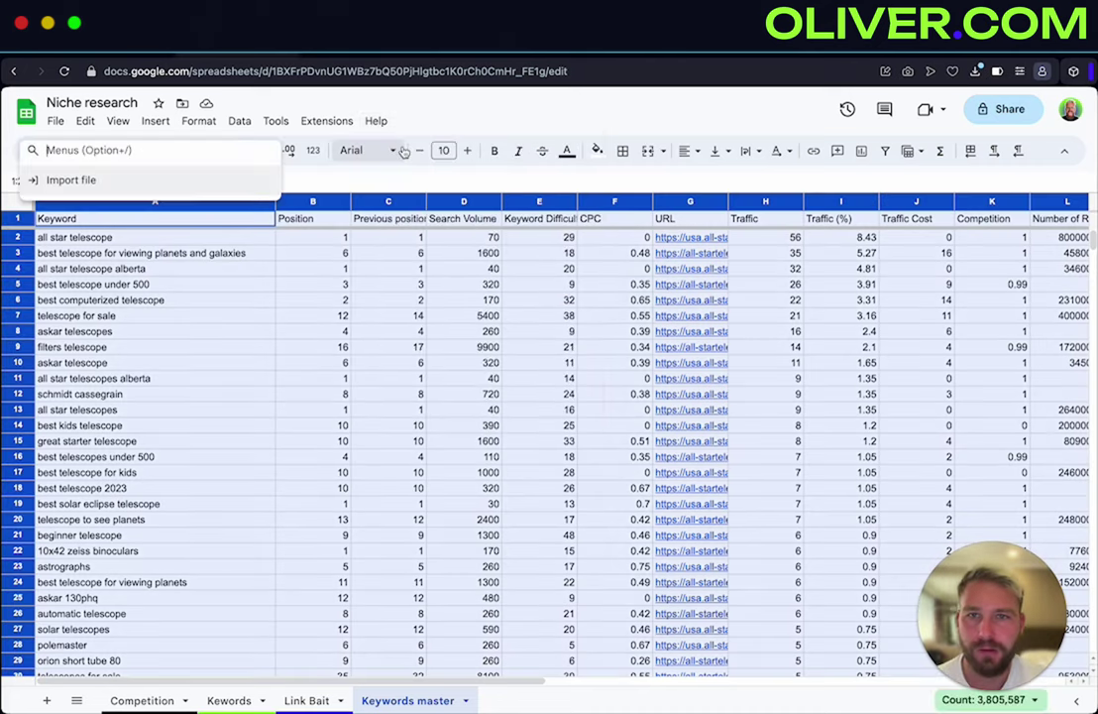
{"action": "type", "text": "remove"}
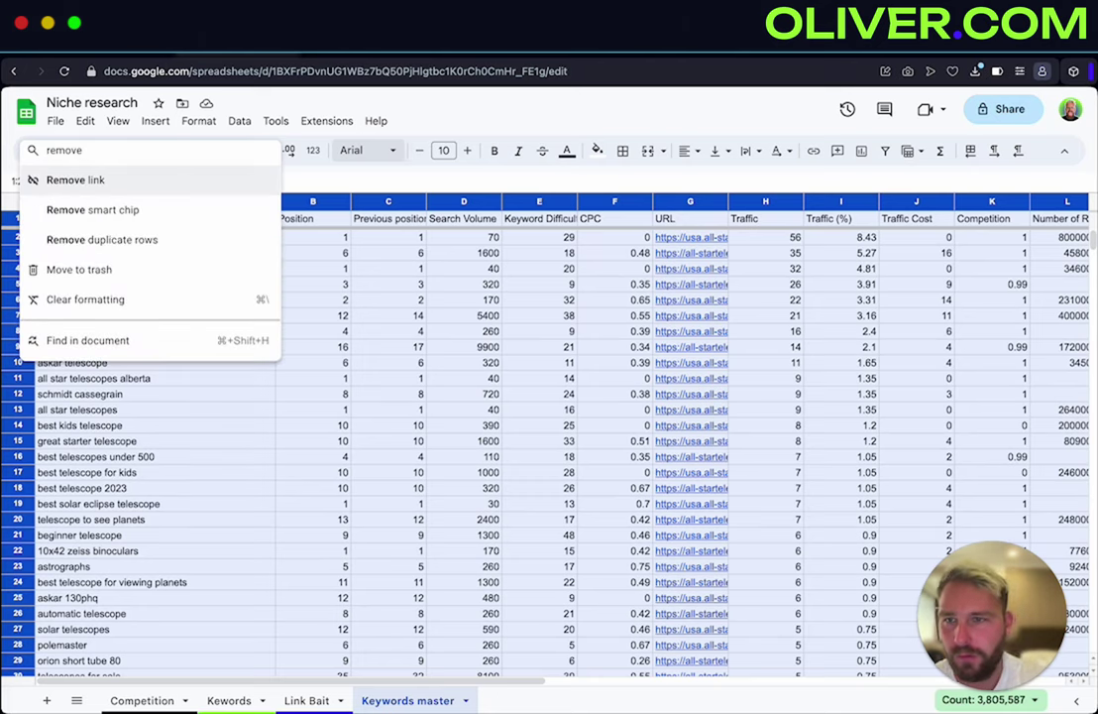
{"action": "left_click", "coordinate": [188, 239]}
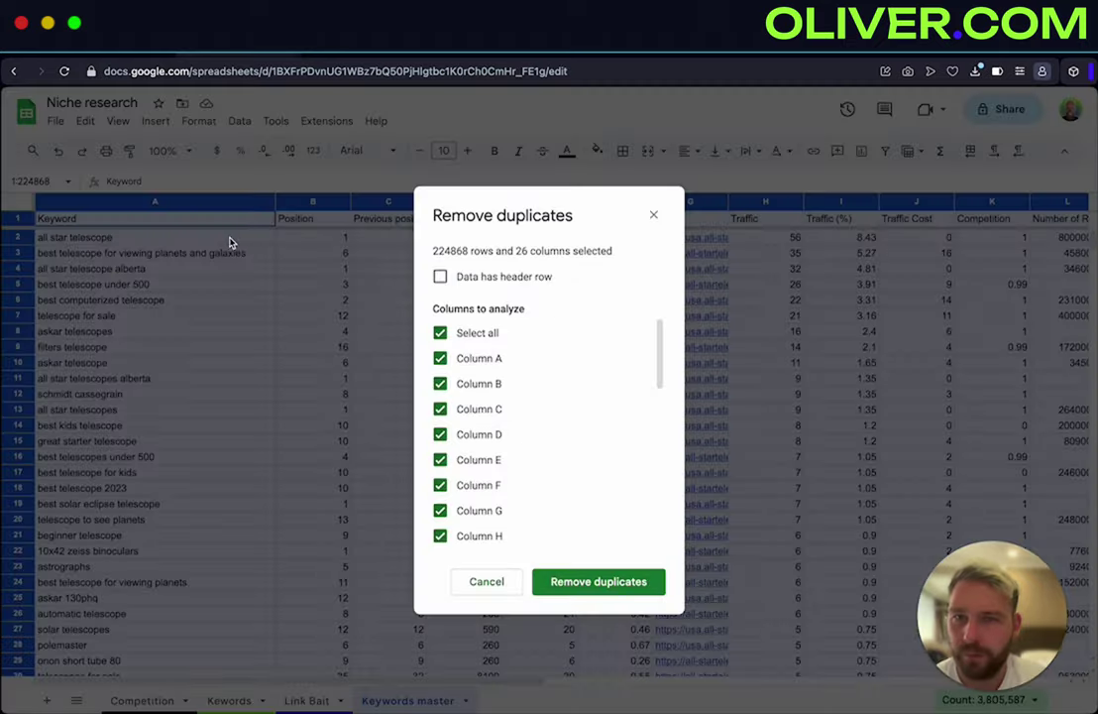
{"action": "left_click", "coordinate": [459, 283]}
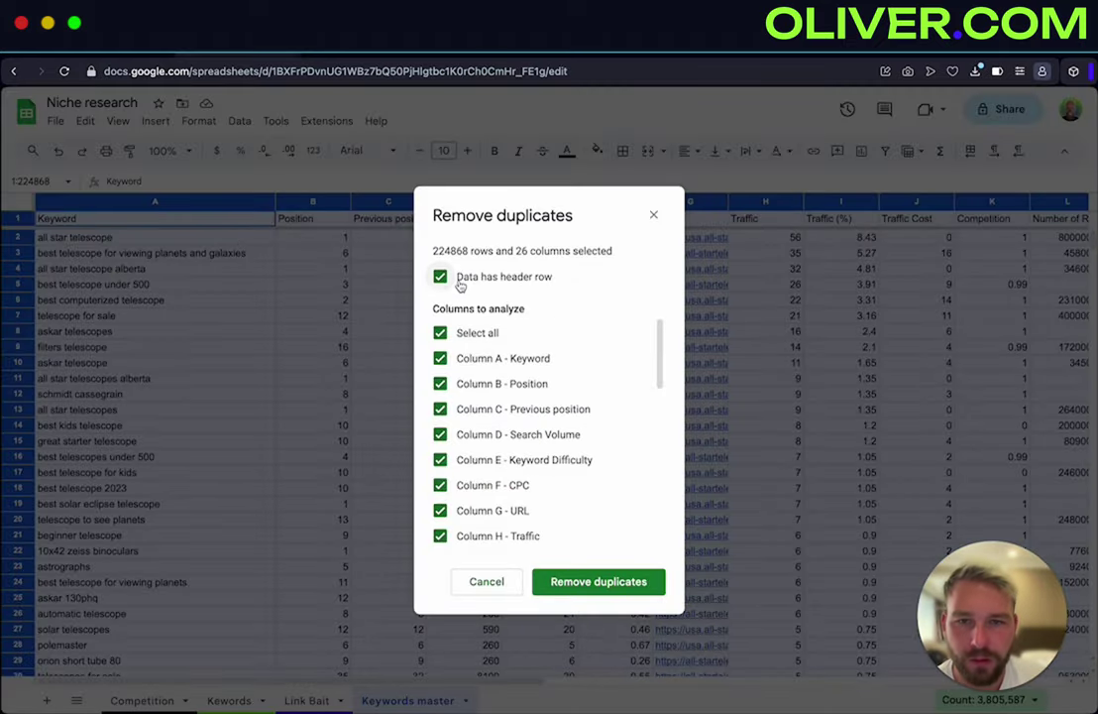
{"action": "left_click", "coordinate": [475, 335]}
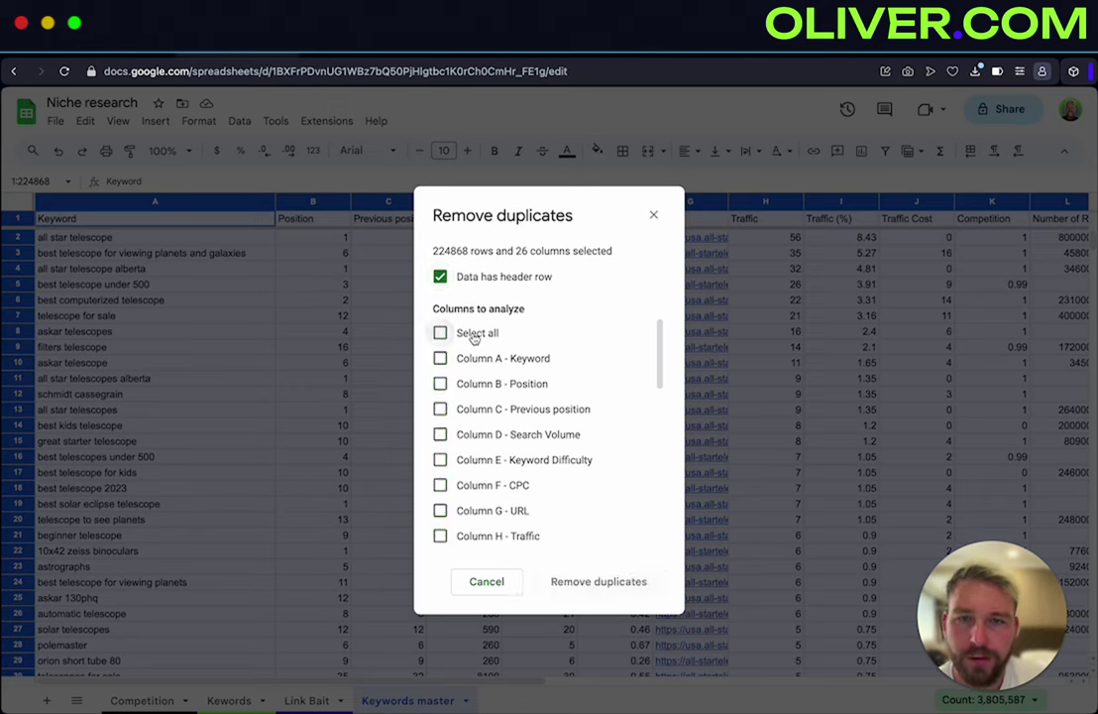
{"action": "left_click", "coordinate": [468, 359]}
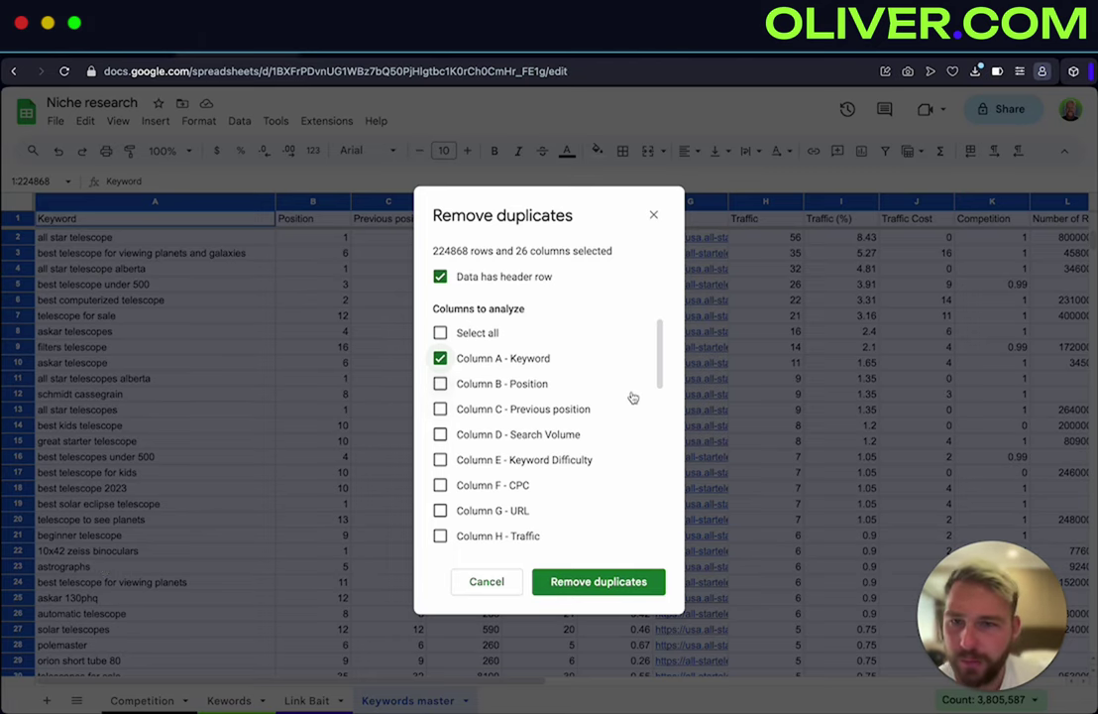
{"action": "scroll", "coordinate": [570, 473], "scroll_direction": "down", "scroll_amount": 5}
{"action": "scroll", "coordinate": [572, 470], "scroll_direction": "up", "scroll_amount": 5}
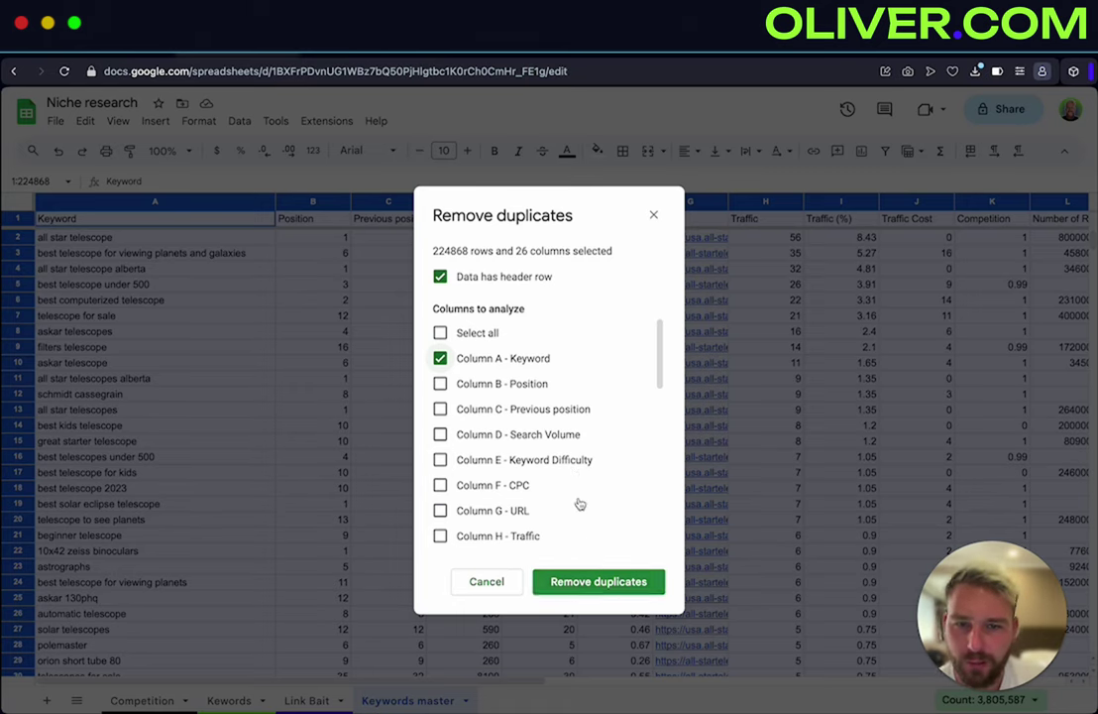
{"action": "scroll", "coordinate": [578, 503], "scroll_direction": "down", "scroll_amount": 6}
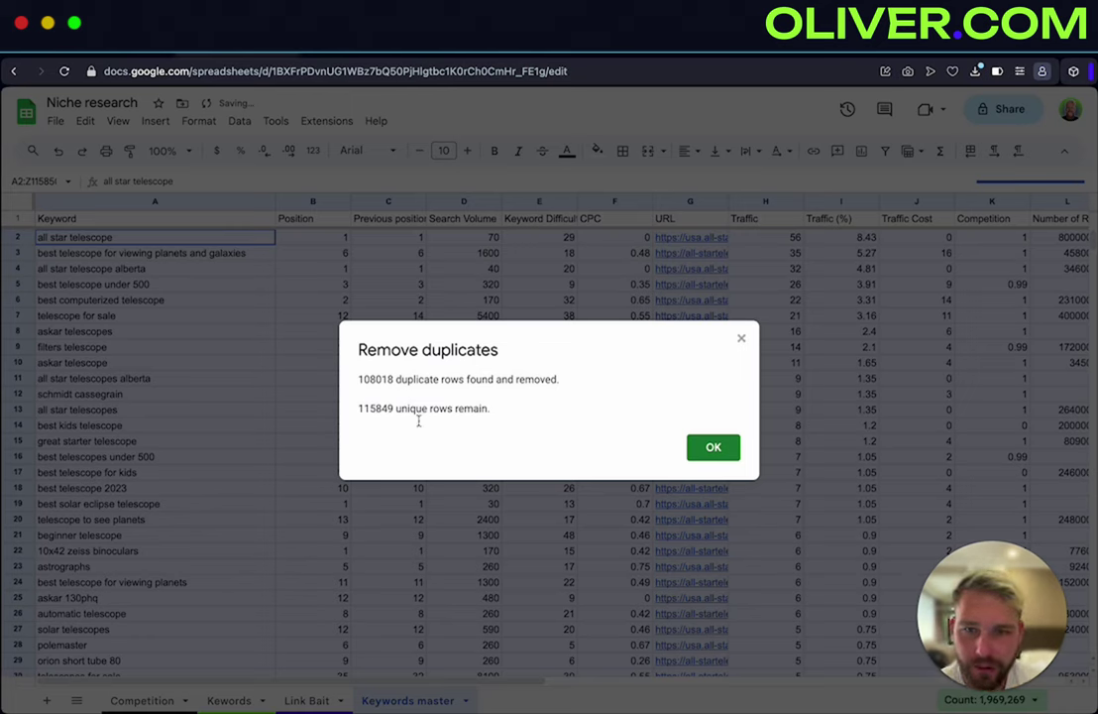
{"action": "left_click", "coordinate": [729, 452]}
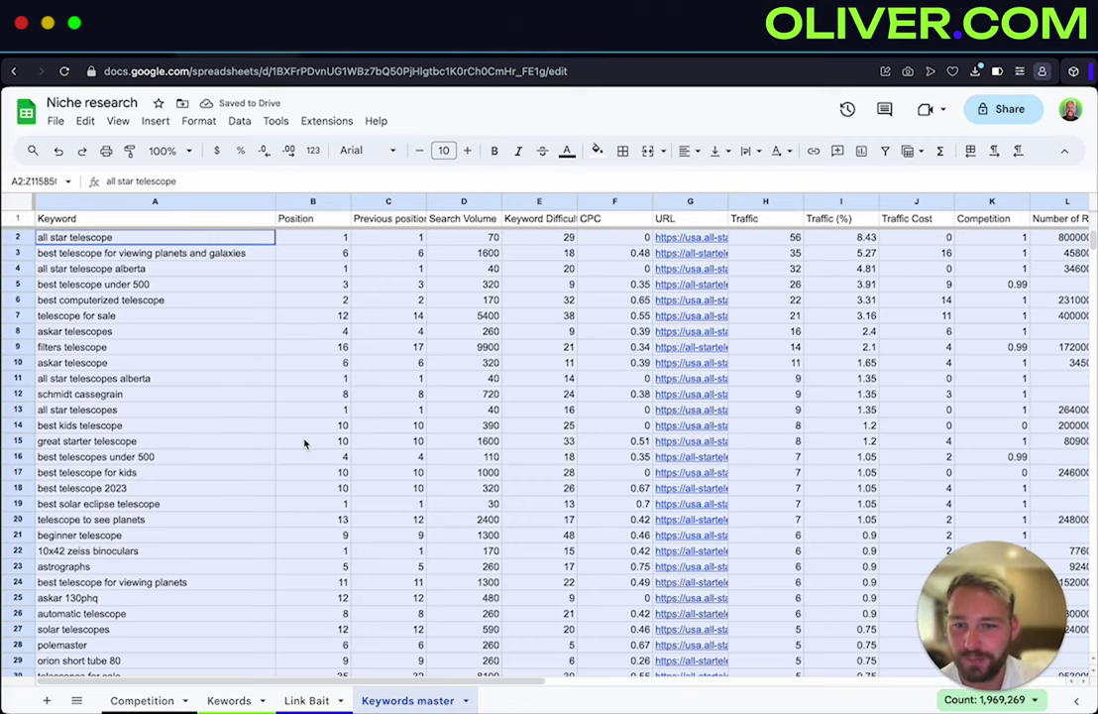
Select the first empty cell below the data in the Keyword column, A115851
{"action": "left_click", "coordinate": [286, 458]}
{"action": "scroll", "coordinate": [287, 458], "scroll_direction": "down", "scroll_amount": 7}
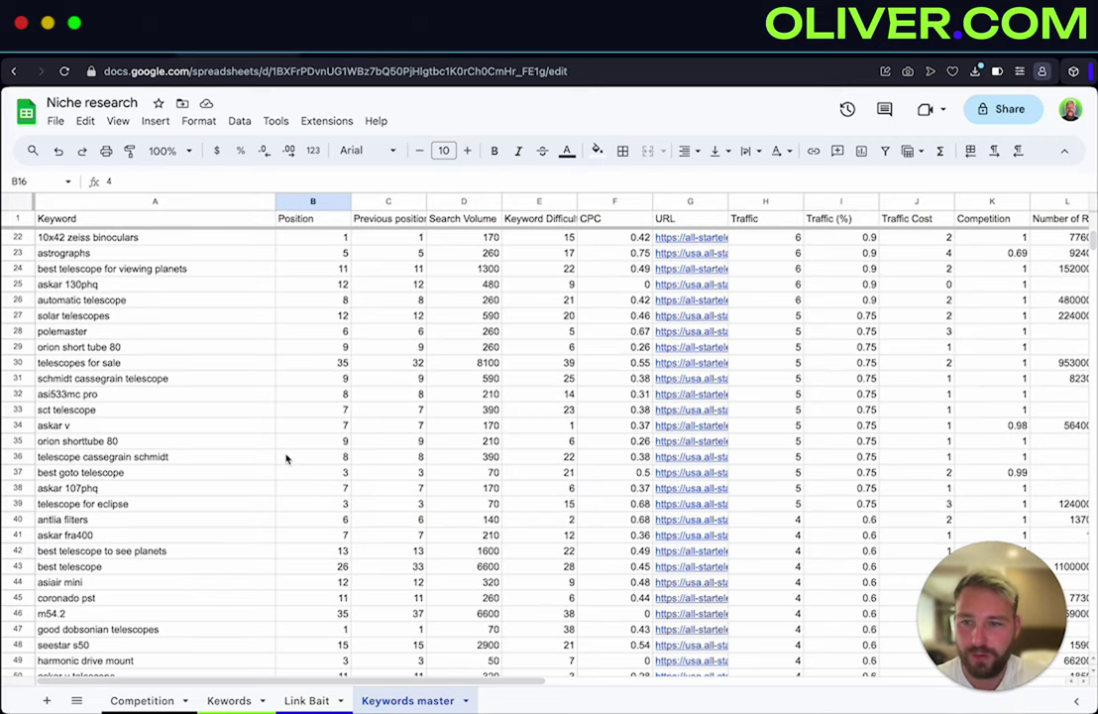
{"action": "key", "text": "ctrl+Down"}
{"action": "scroll", "coordinate": [286, 458], "scroll_direction": "down", "scroll_amount": 4}
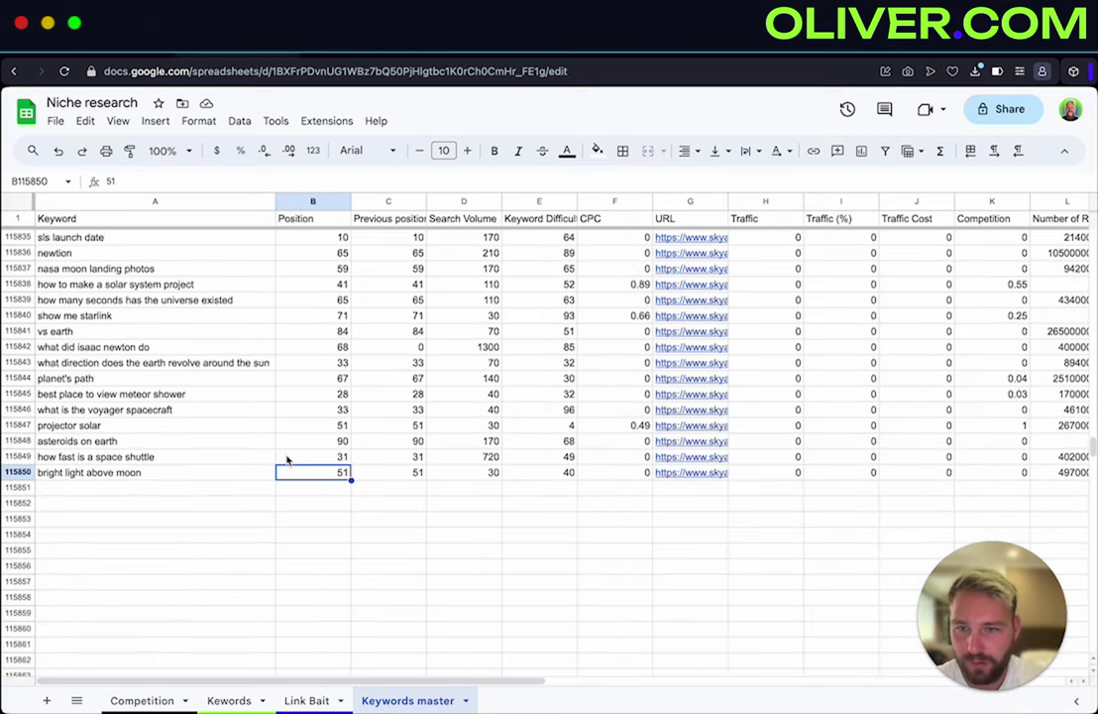
{"action": "left_click", "coordinate": [164, 489]}
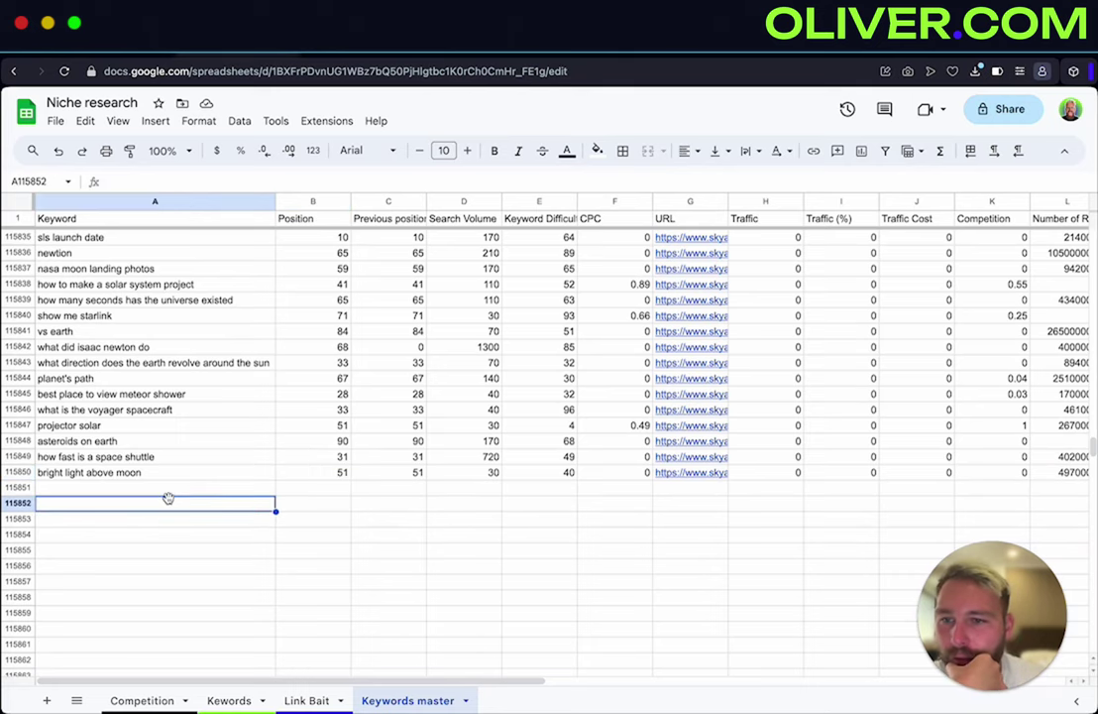
Import the downloaded astronomy.com organic positions CSV and append it to the current Keywords master sheet
{"action": "left_click", "coordinate": [55, 120]}
{"action": "left_click", "coordinate": [87, 196]}
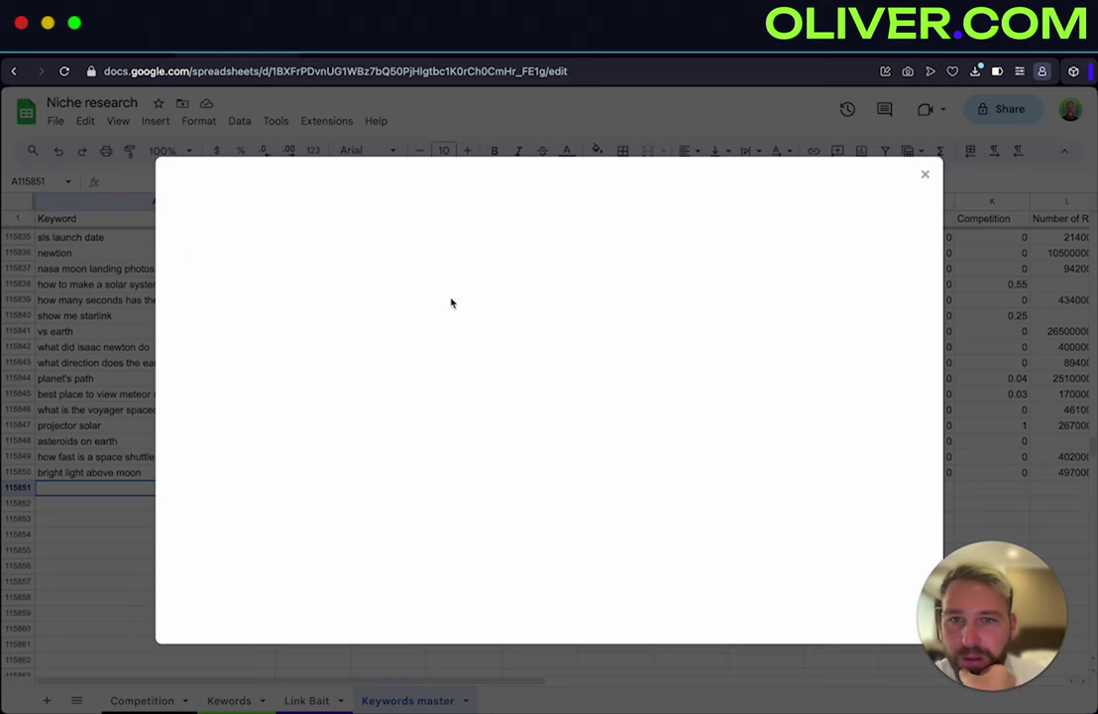
{"action": "left_click", "coordinate": [438, 238]}
{"action": "left_click", "coordinate": [566, 493]}
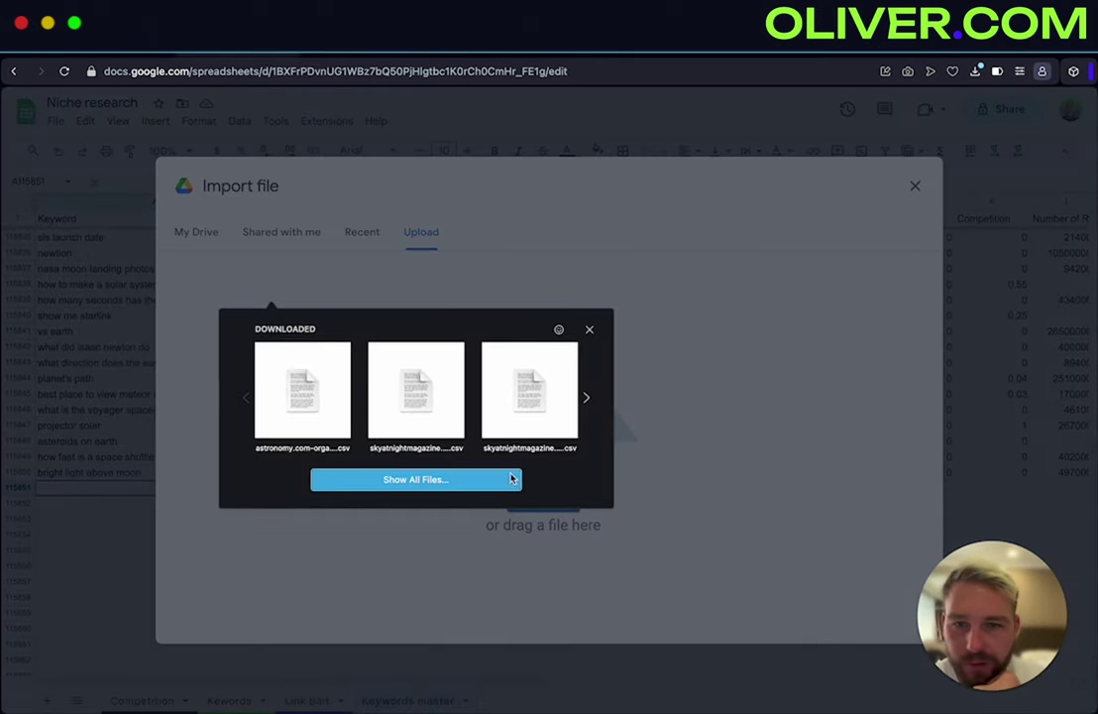
{"action": "left_click", "coordinate": [306, 409]}
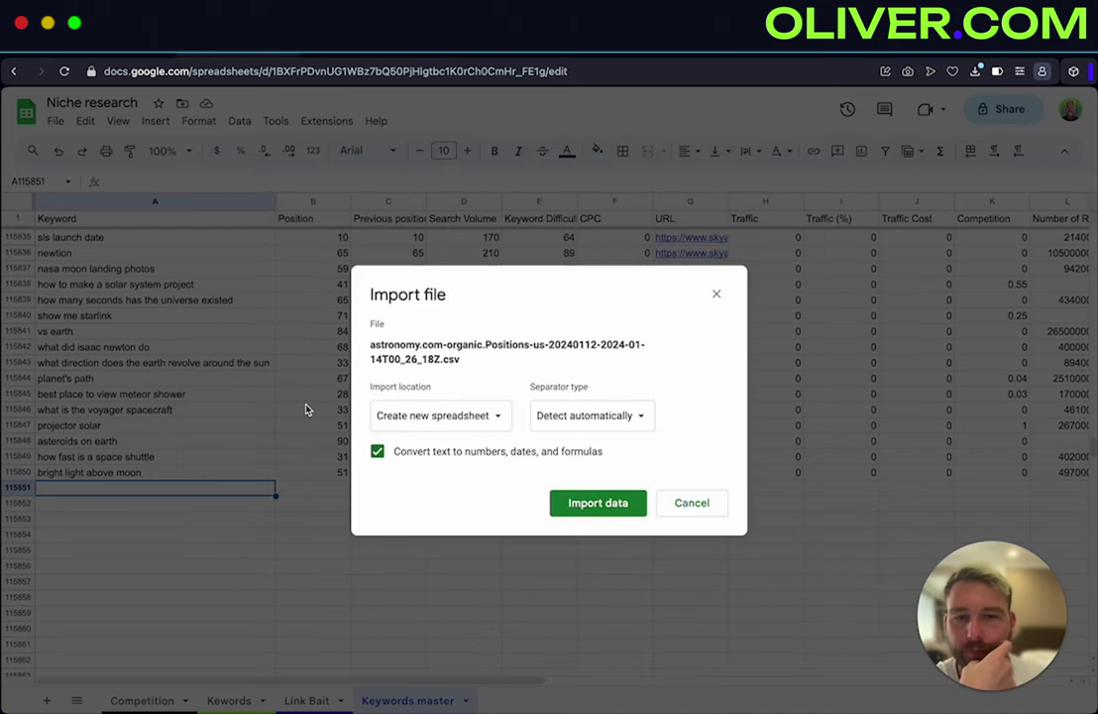
{"action": "left_click", "coordinate": [380, 416]}
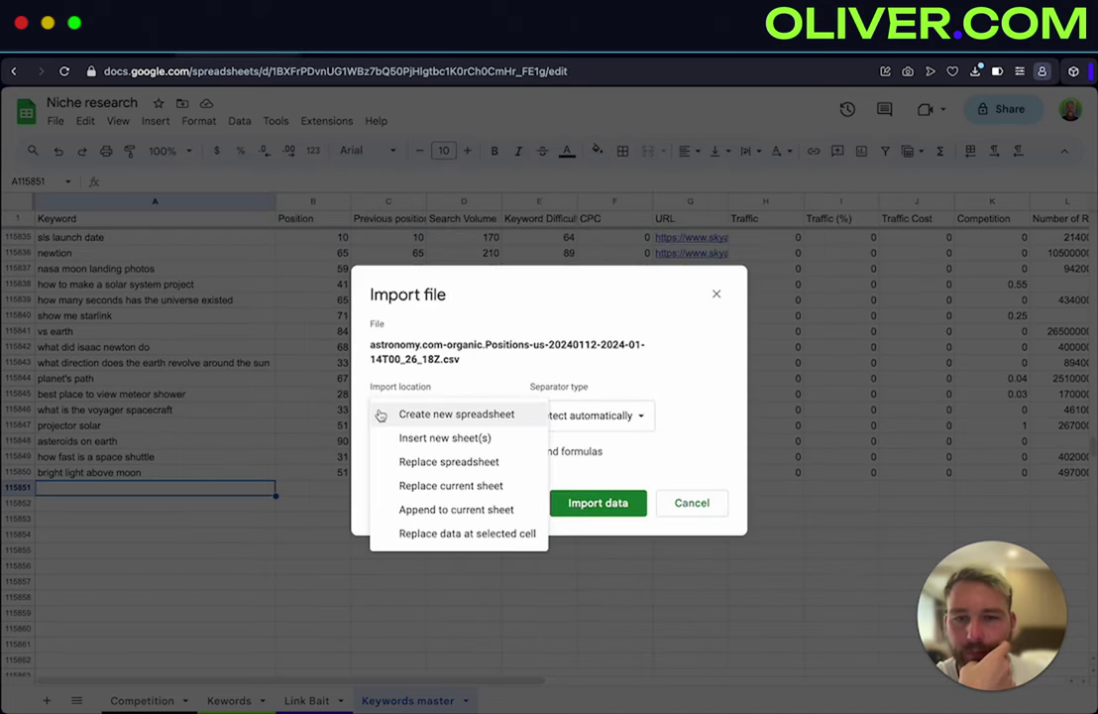
{"action": "left_click", "coordinate": [491, 508]}
{"action": "left_click", "coordinate": [622, 504]}
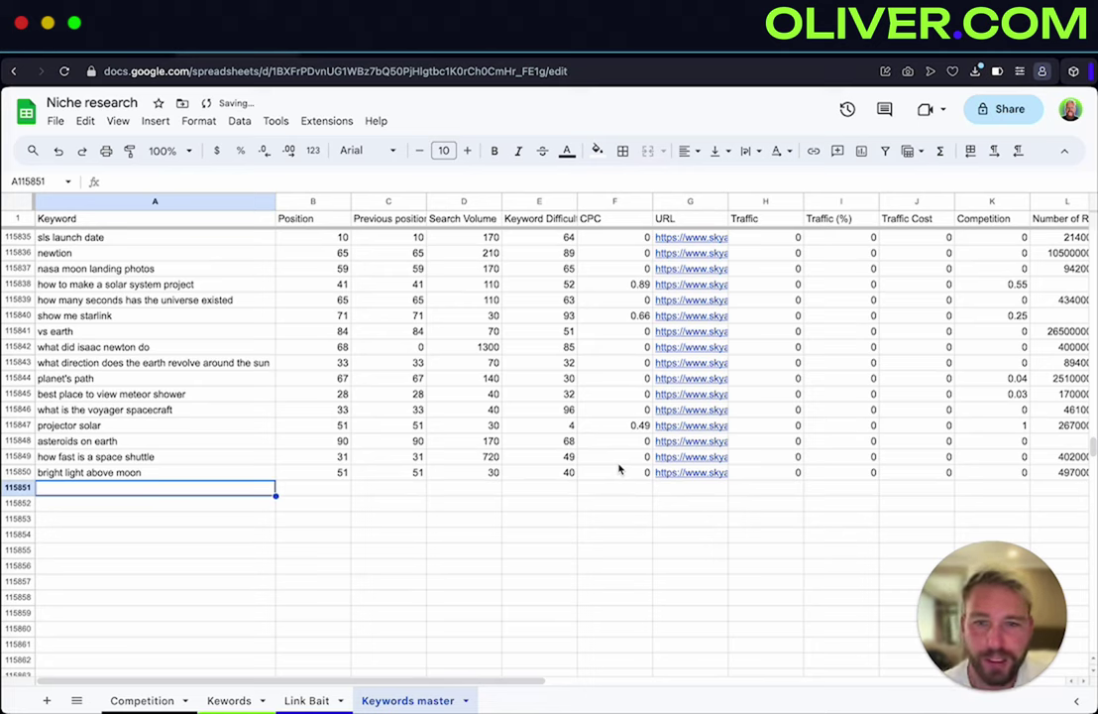
{"action": "key", "text": "super+v"}
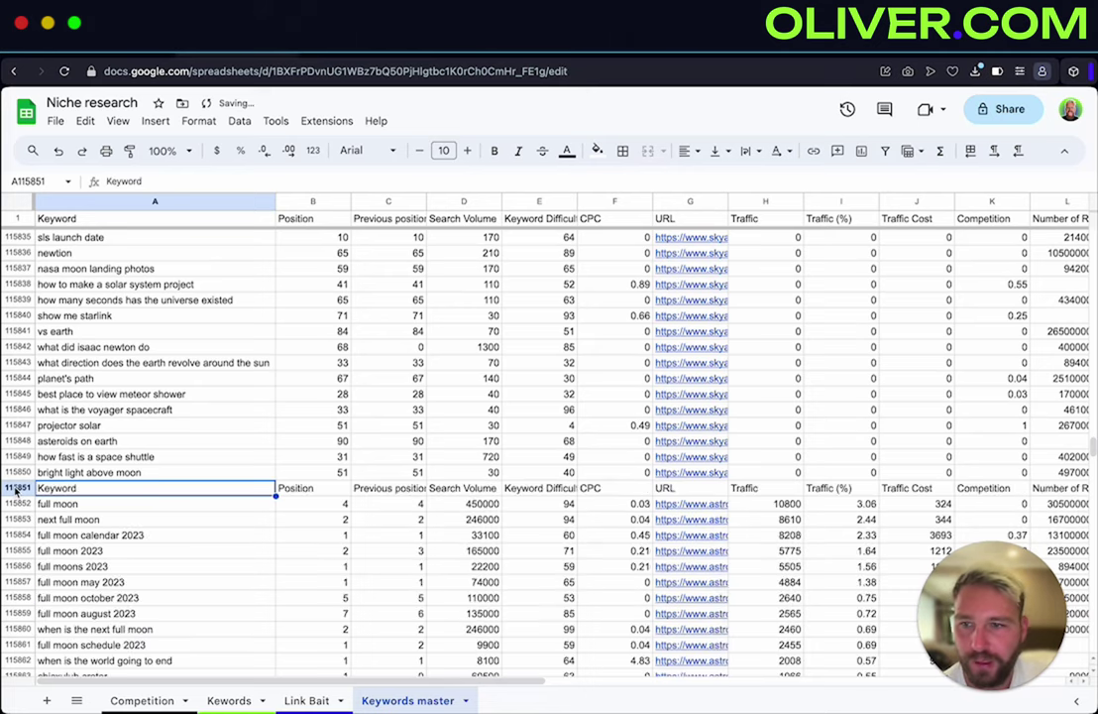
Delete the repeated header row 115851 that came with the astronomy.com import and return to the start of the sheet
{"action": "left_click", "coordinate": [16, 490]}
{"action": "right_click", "coordinate": [16, 490]}
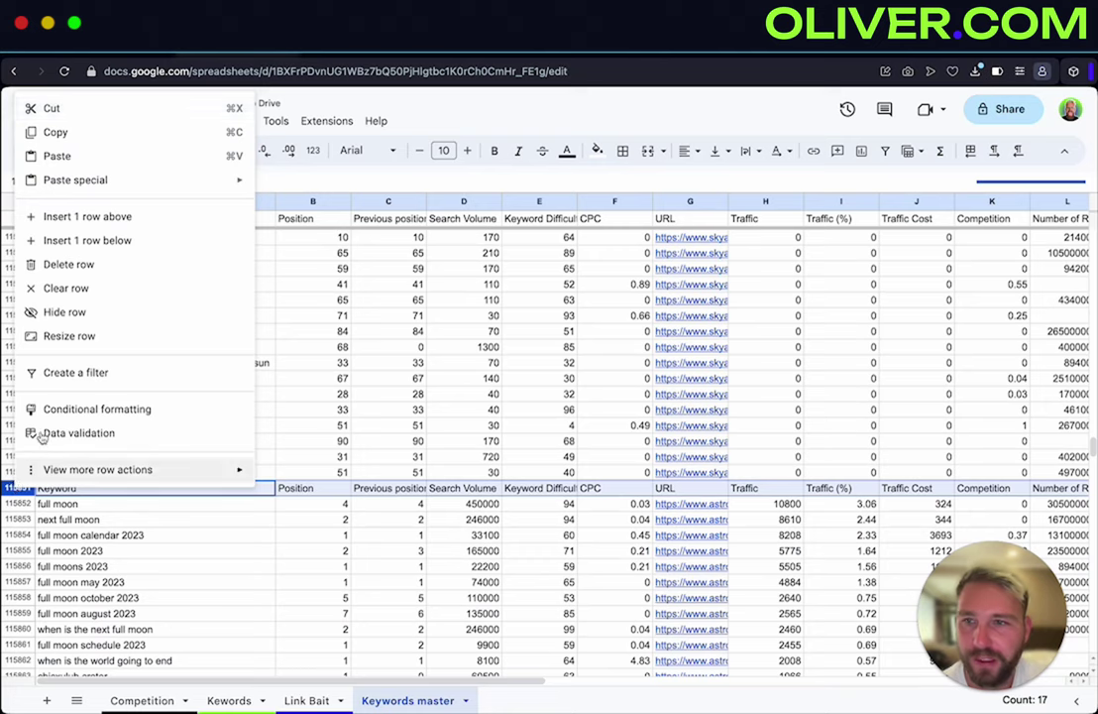
{"action": "left_click", "coordinate": [78, 268]}
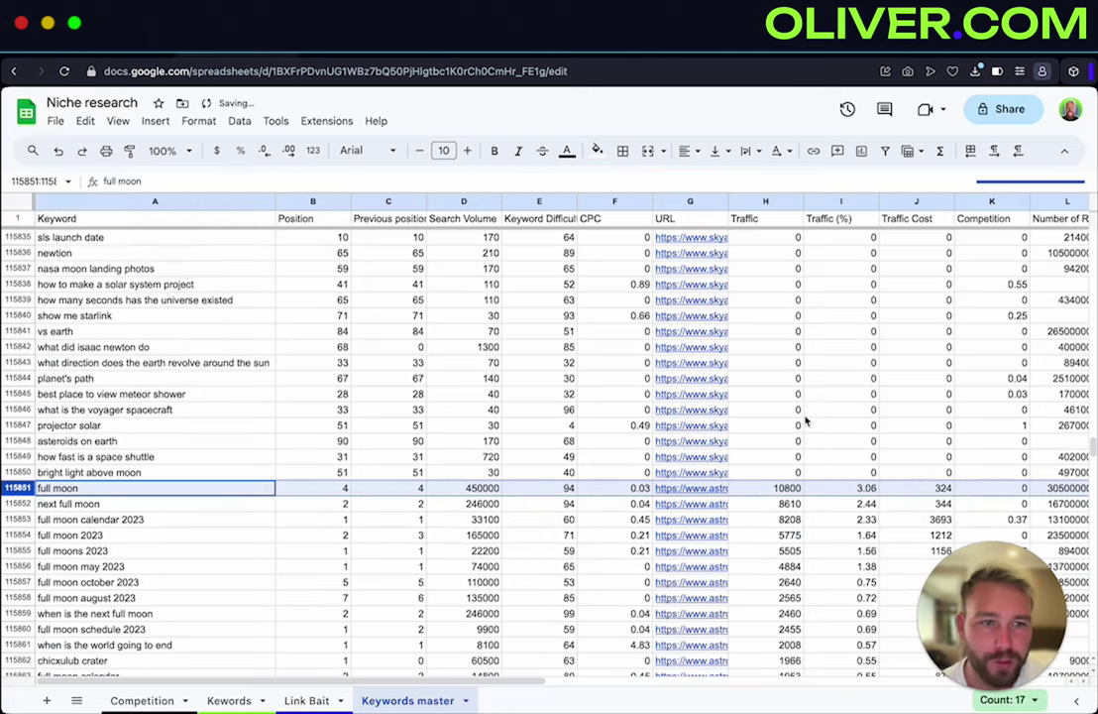
{"action": "left_click_drag", "start_coordinate": [1093, 448], "coordinate": [1094, 240]}
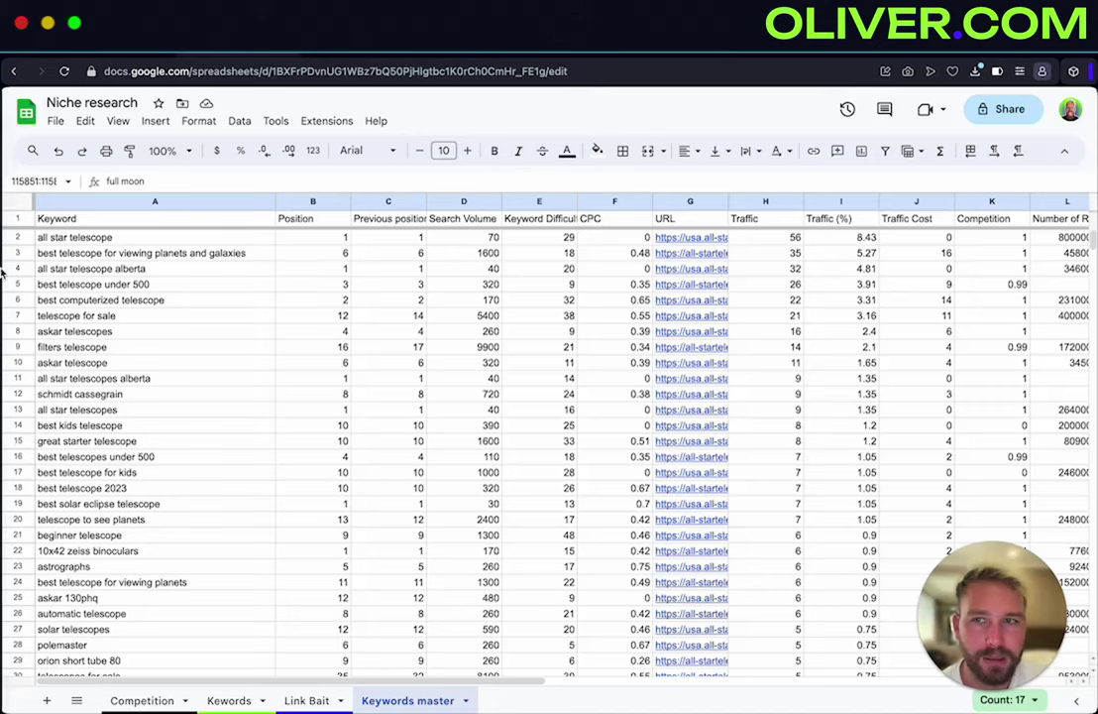
Remove duplicate rows across the whole Keywords master sheet, treating row 1 as the header and comparing only Column A - Keyword
{"action": "left_click", "coordinate": [312, 283]}
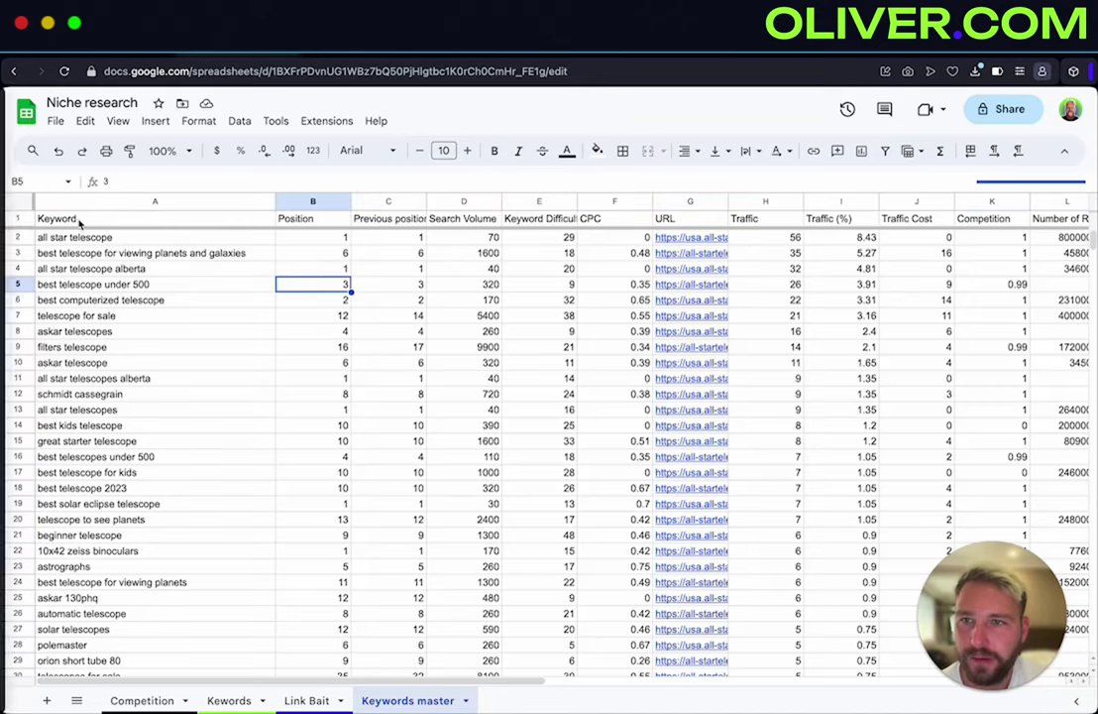
{"action": "left_click", "coordinate": [15, 198]}
{"action": "left_click", "coordinate": [374, 120]}
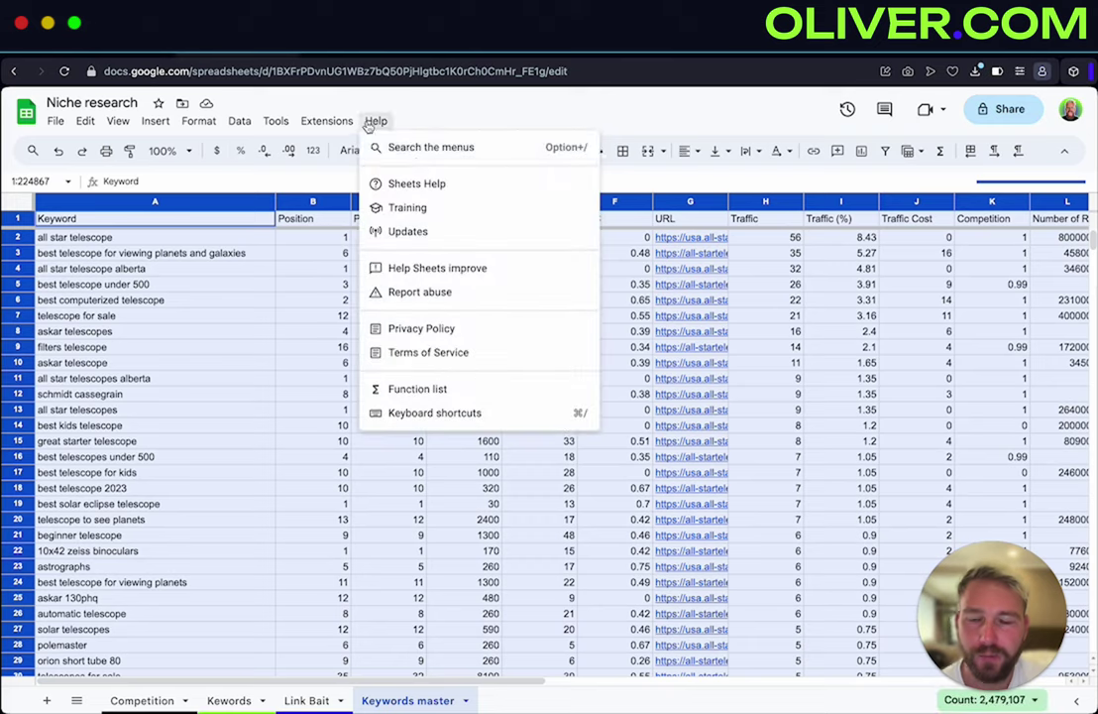
{"action": "left_click", "coordinate": [396, 146]}
{"action": "left_click", "coordinate": [97, 181]}
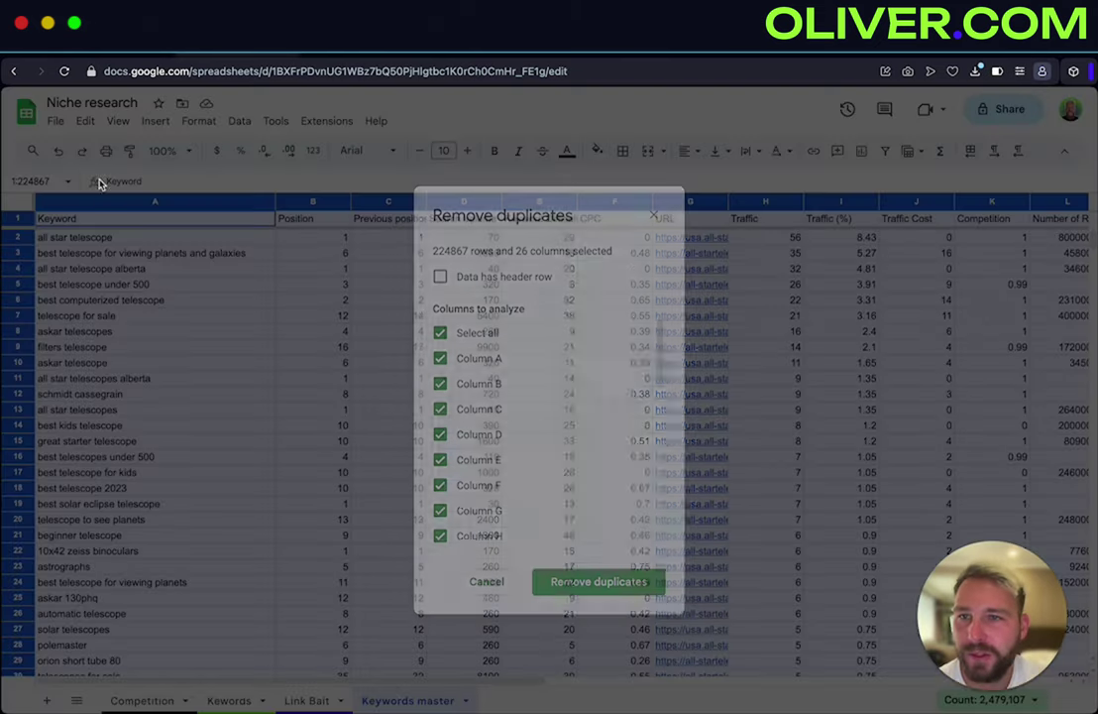
{"action": "left_click", "coordinate": [489, 278]}
{"action": "left_click", "coordinate": [488, 334]}
{"action": "left_click", "coordinate": [500, 359]}
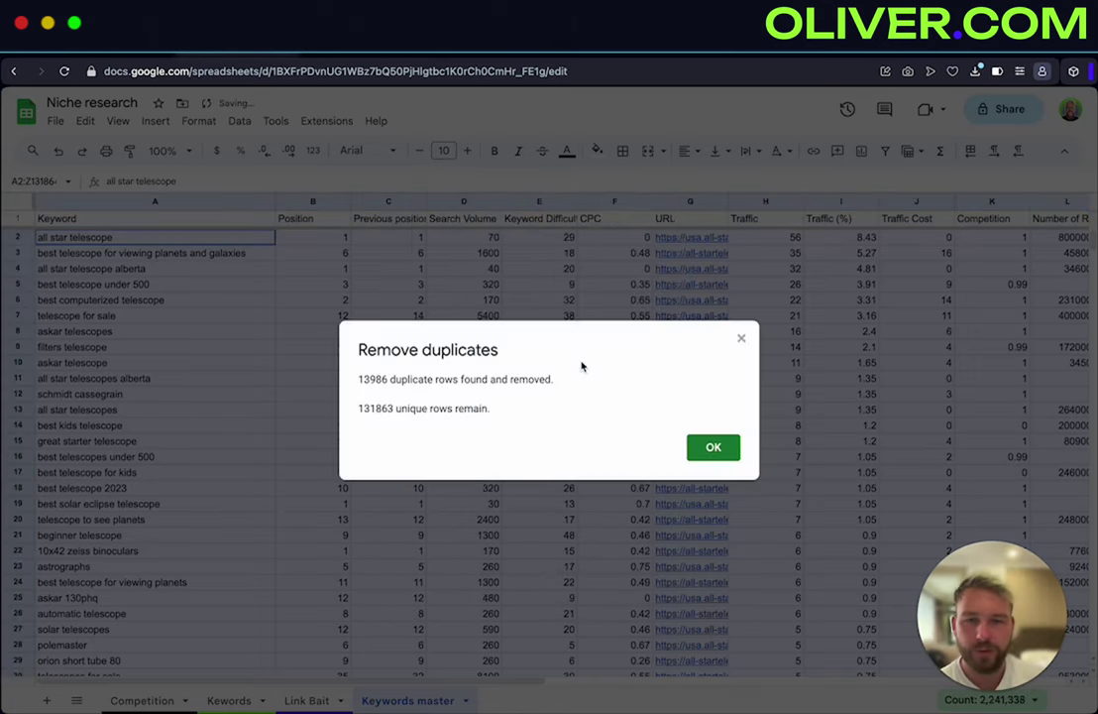
{"action": "left_click", "coordinate": [714, 447]}
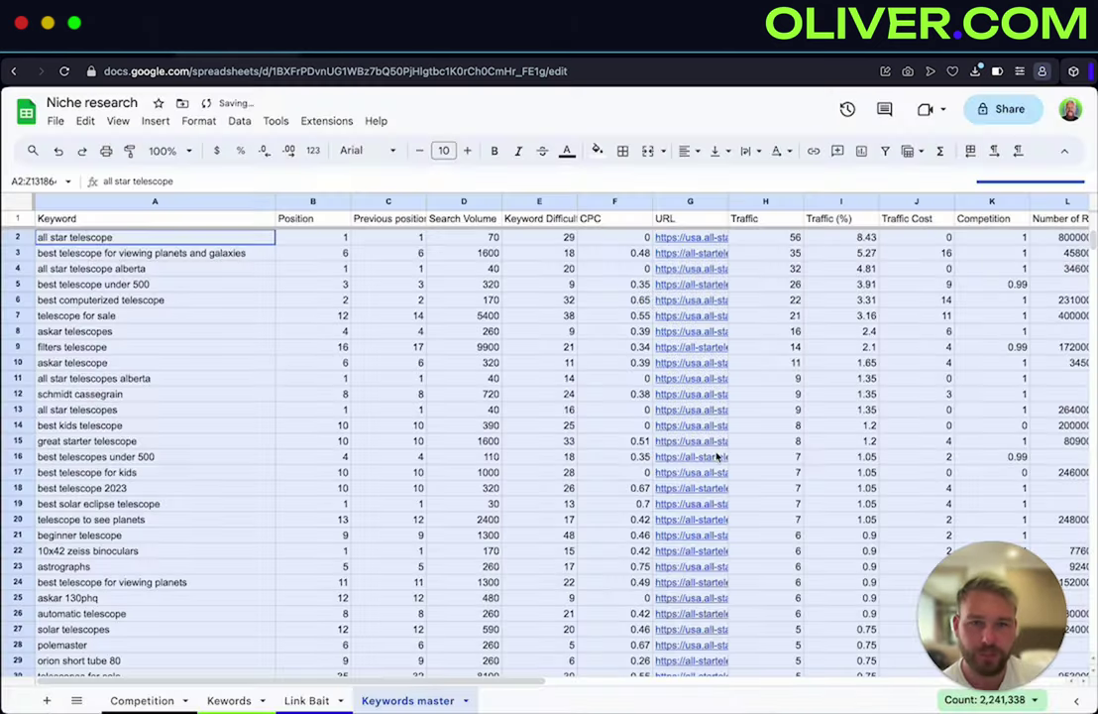
{"action": "left_click", "coordinate": [282, 366]}
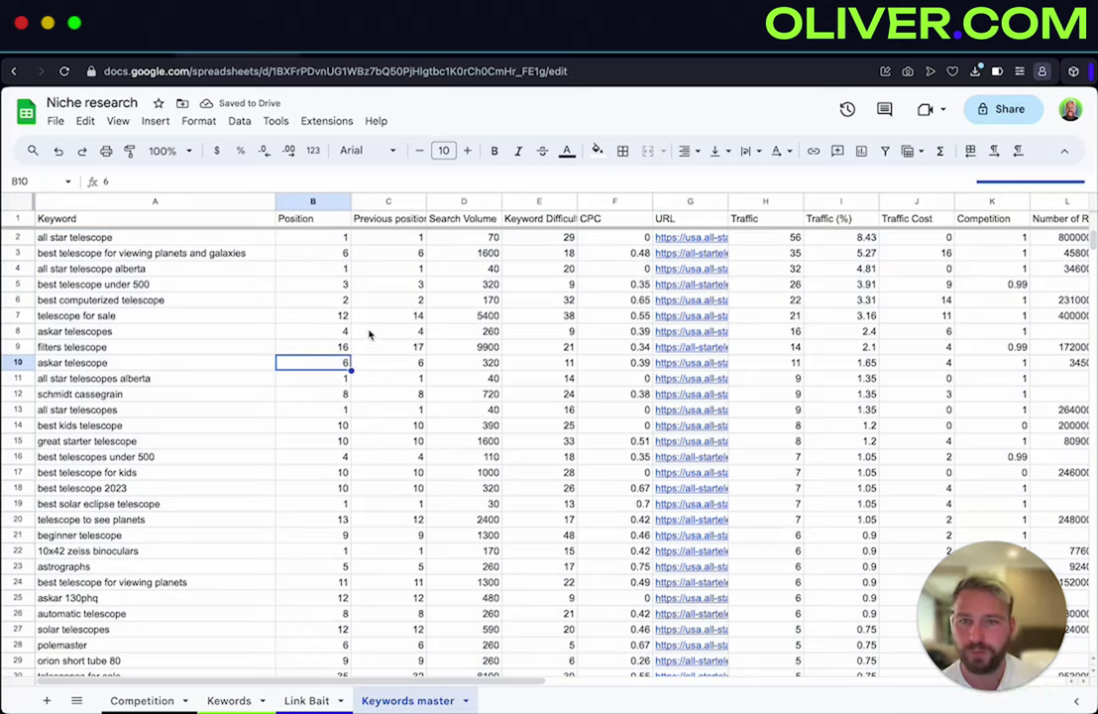
Delete the Previous position column from the Keywords master sheet
{"action": "left_click", "coordinate": [380, 202]}
{"action": "right_click", "coordinate": [380, 202]}
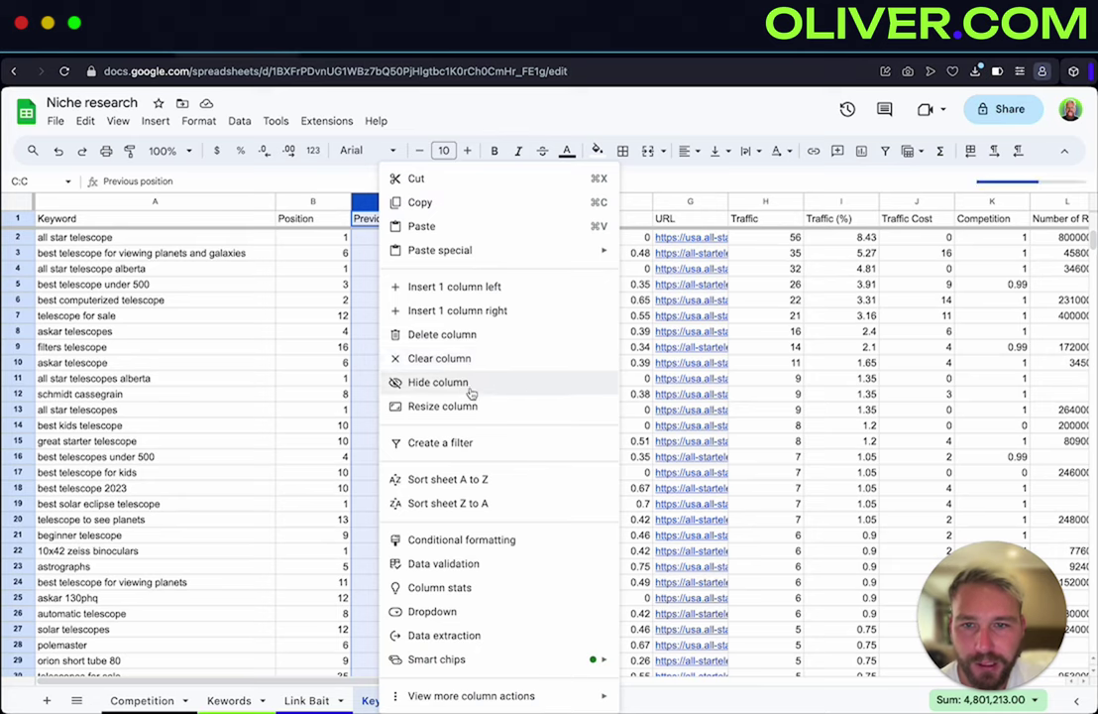
{"action": "left_click", "coordinate": [464, 340]}
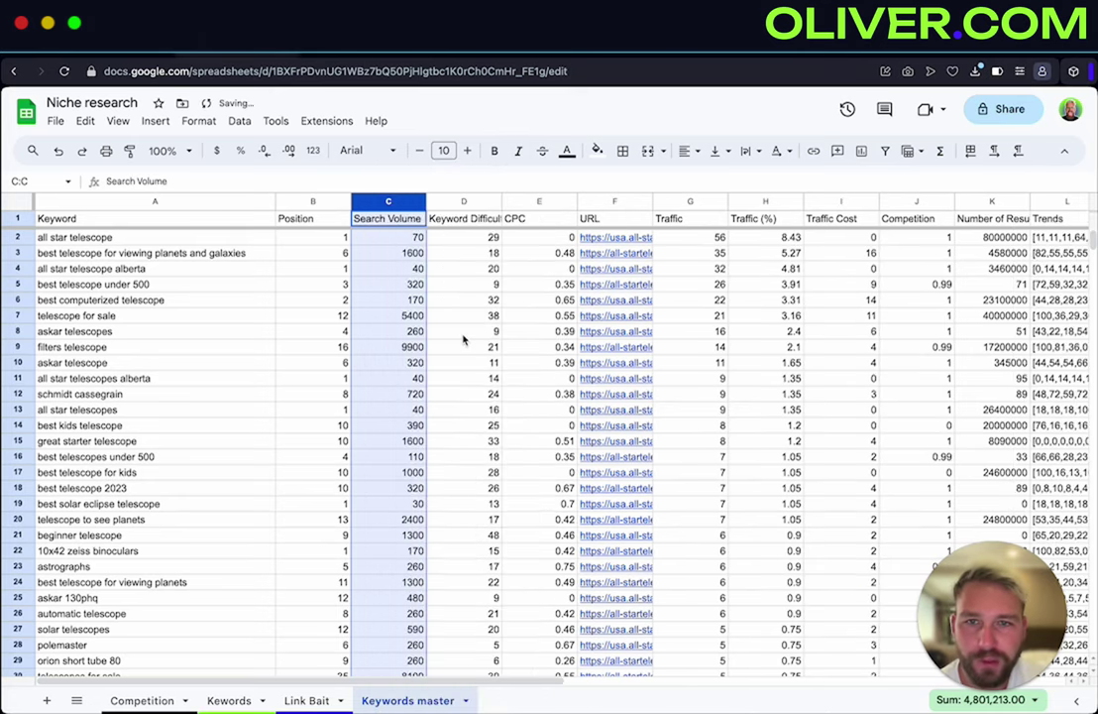
{"action": "left_click", "coordinate": [466, 300]}
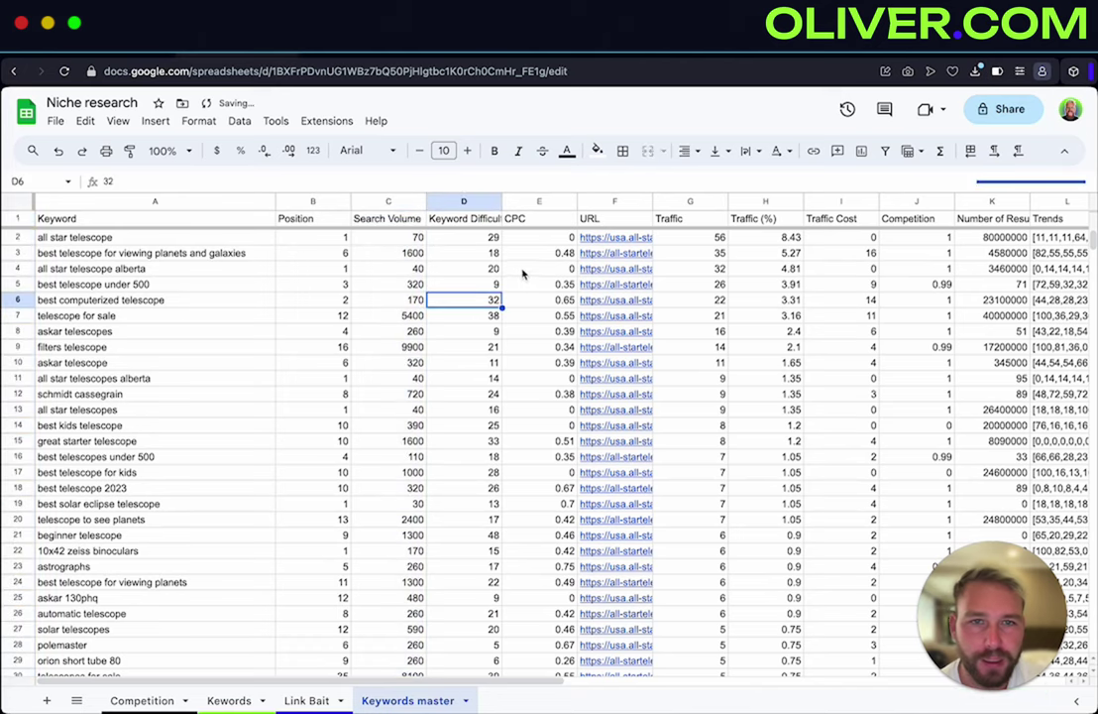
Delete columns H to P, from Traffic (%) through Position Type, and return to the start of the sheet
{"action": "left_click", "coordinate": [766, 202]}
{"action": "left_click", "coordinate": [830, 204], "text": "shift"}
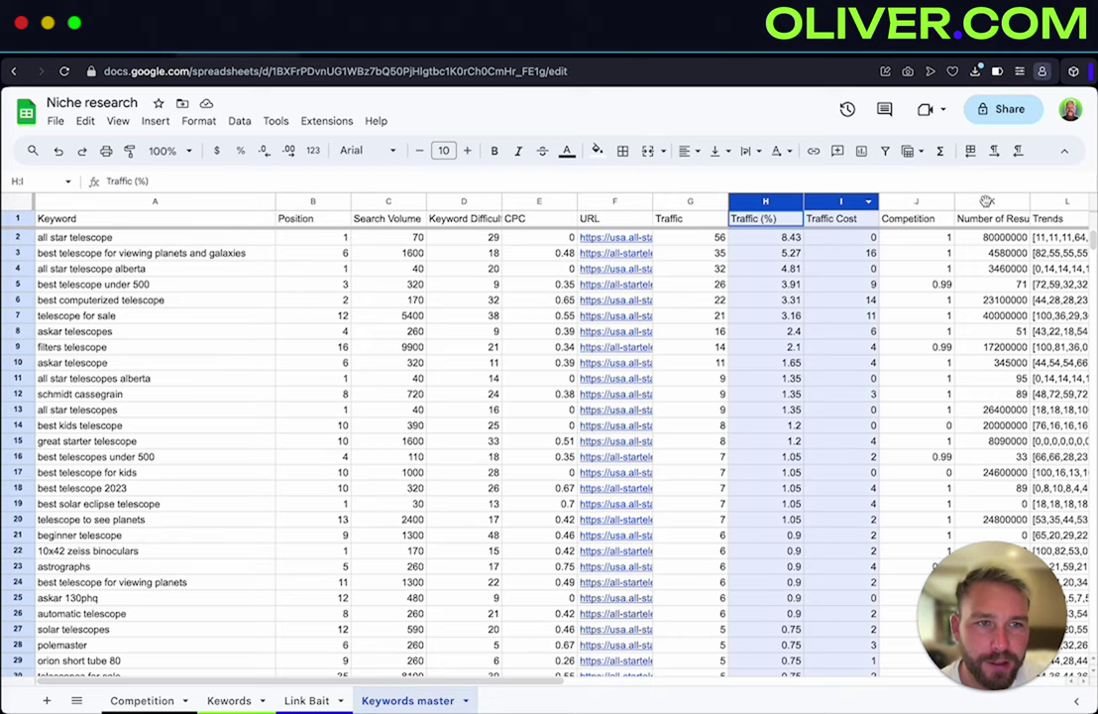
{"action": "left_click_drag", "start_coordinate": [987, 201], "coordinate": [788, 218]}
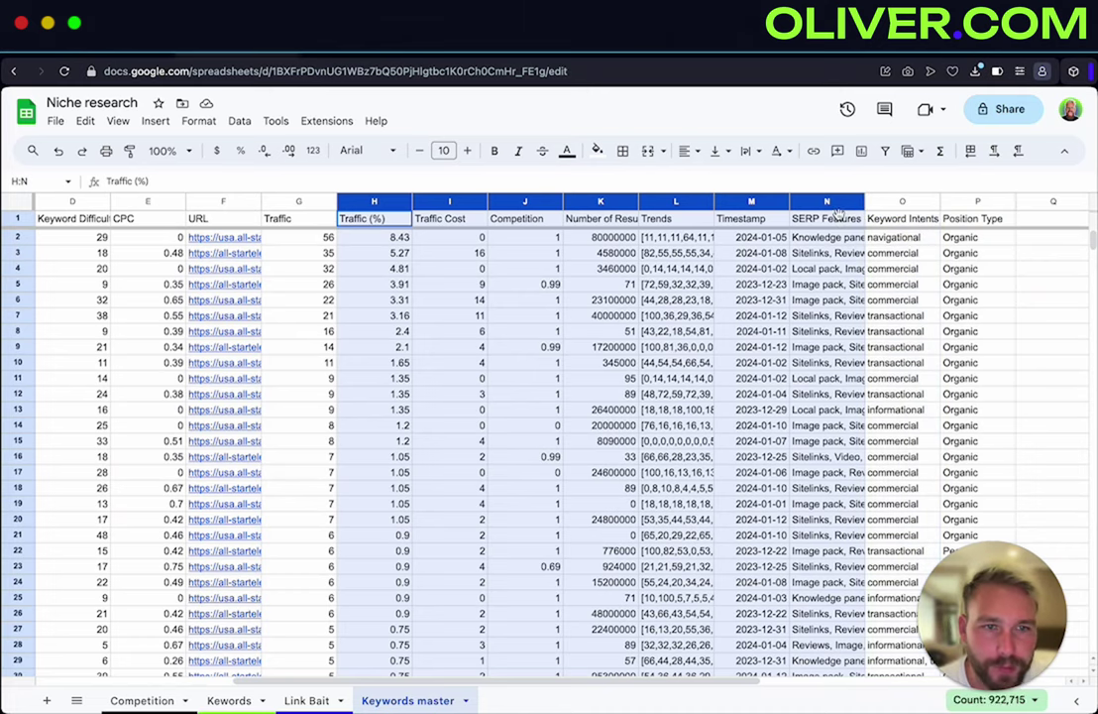
{"action": "left_click_drag", "start_coordinate": [838, 213], "coordinate": [979, 203]}
{"action": "right_click", "coordinate": [980, 203]}
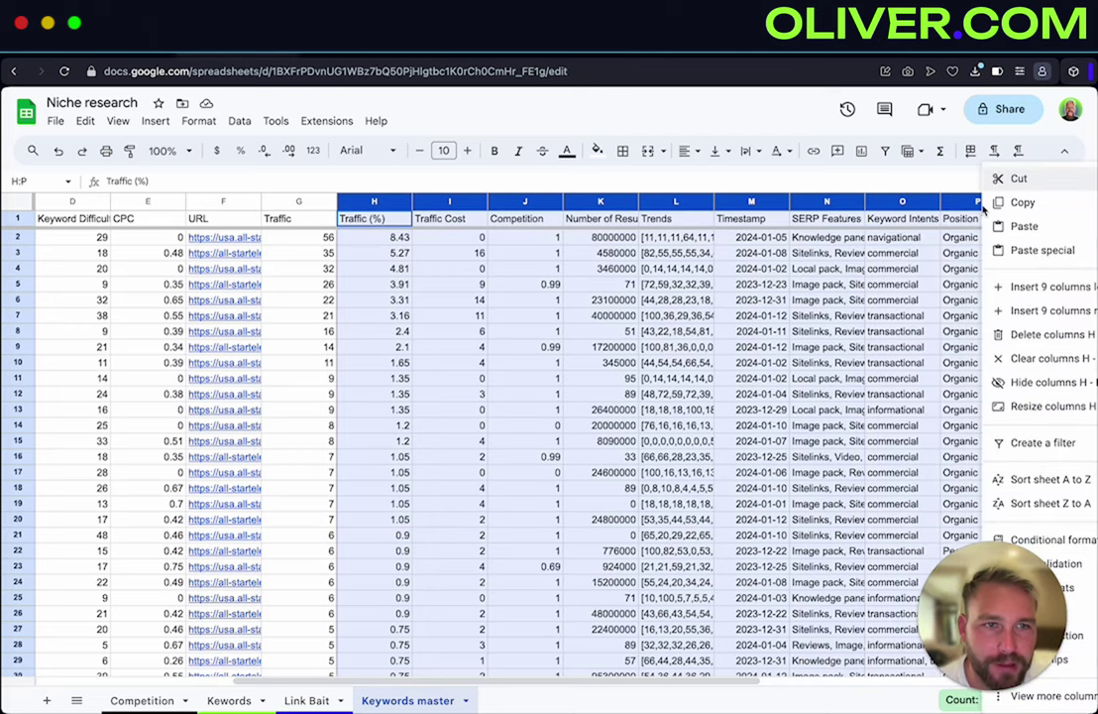
{"action": "left_click", "coordinate": [1040, 335]}
{"action": "left_click", "coordinate": [554, 321]}
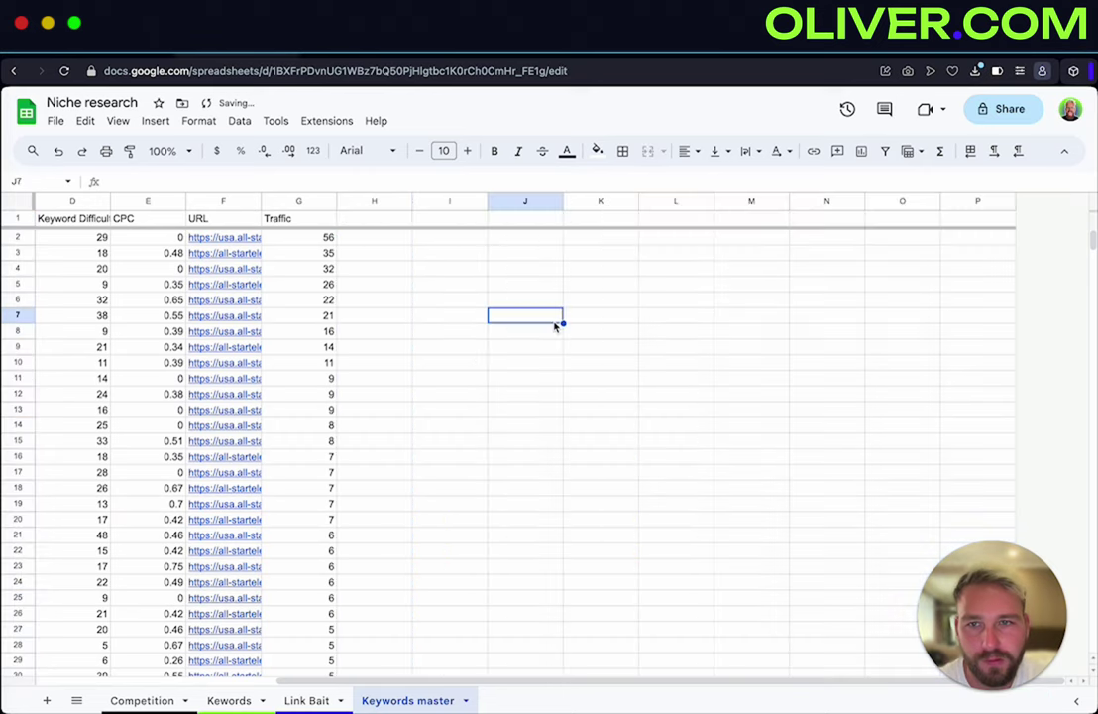
{"action": "scroll", "coordinate": [555, 327], "scroll_direction": "left", "scroll_amount": 5}
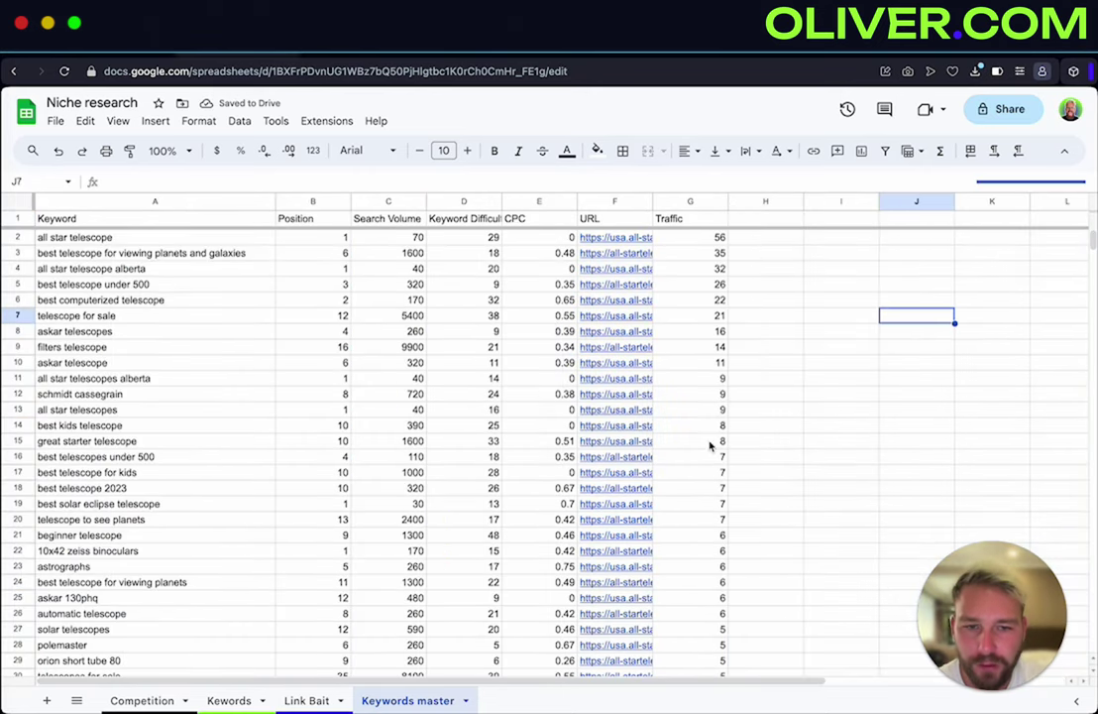
Delete the Traffic column next to the URL column
{"action": "left_click", "coordinate": [620, 201]}
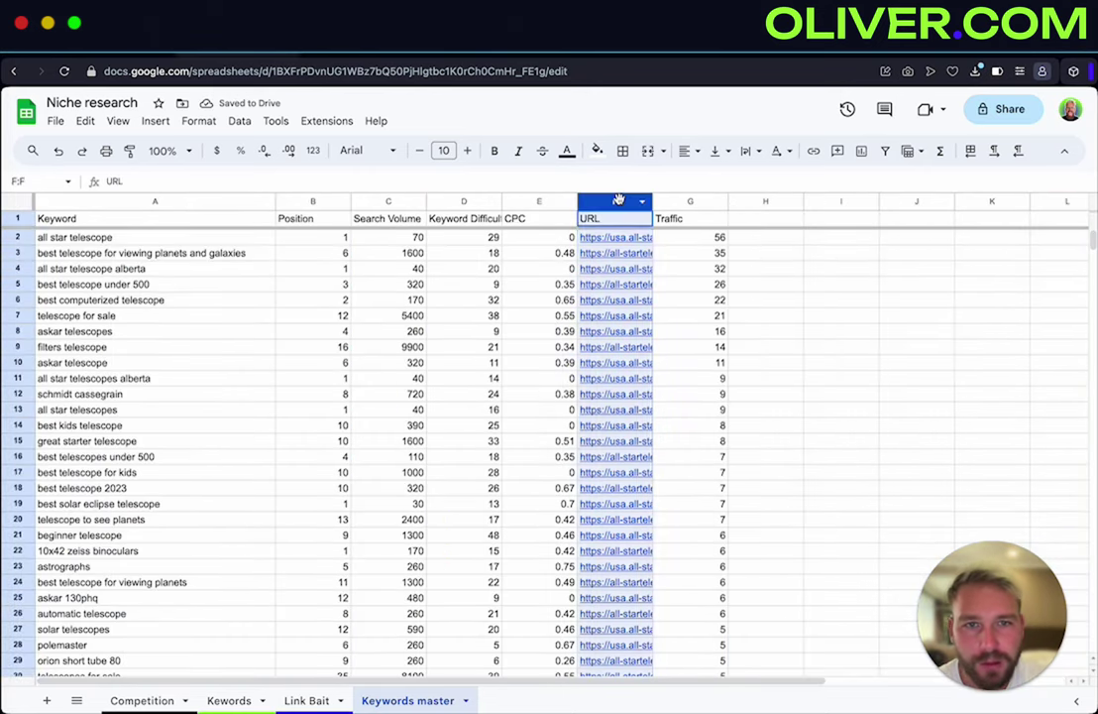
{"action": "left_click", "coordinate": [747, 416]}
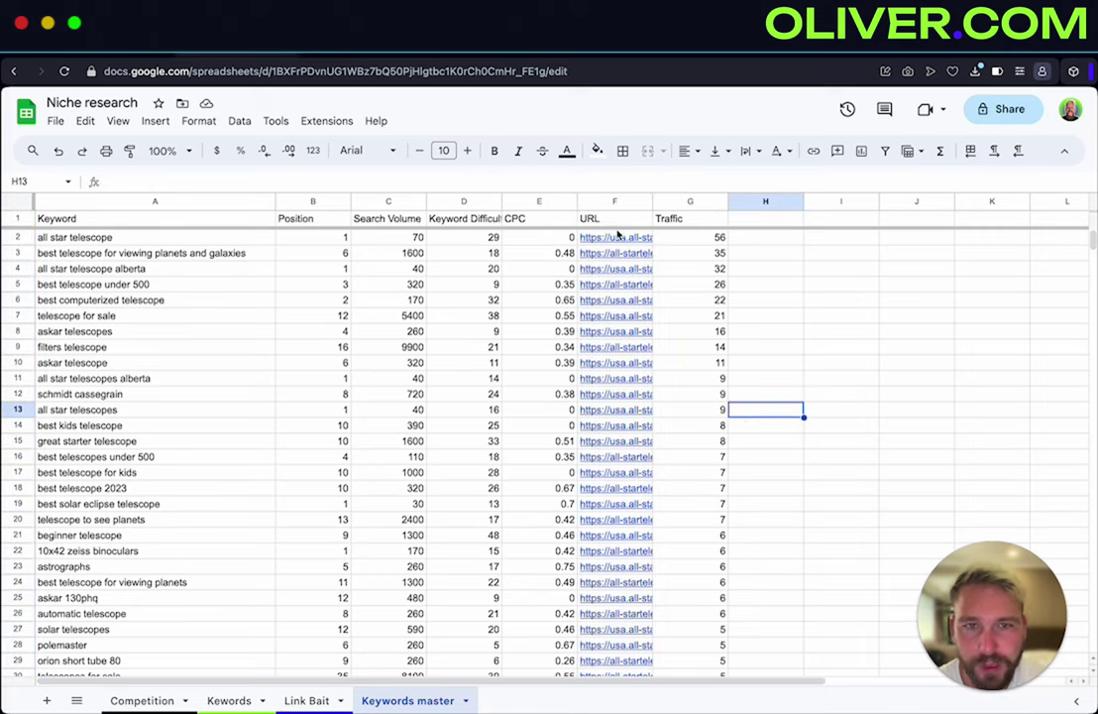
{"action": "scroll", "coordinate": [684, 337], "scroll_direction": "down", "scroll_amount": 6}
{"action": "scroll", "coordinate": [688, 337], "scroll_direction": "up", "scroll_amount": 6}
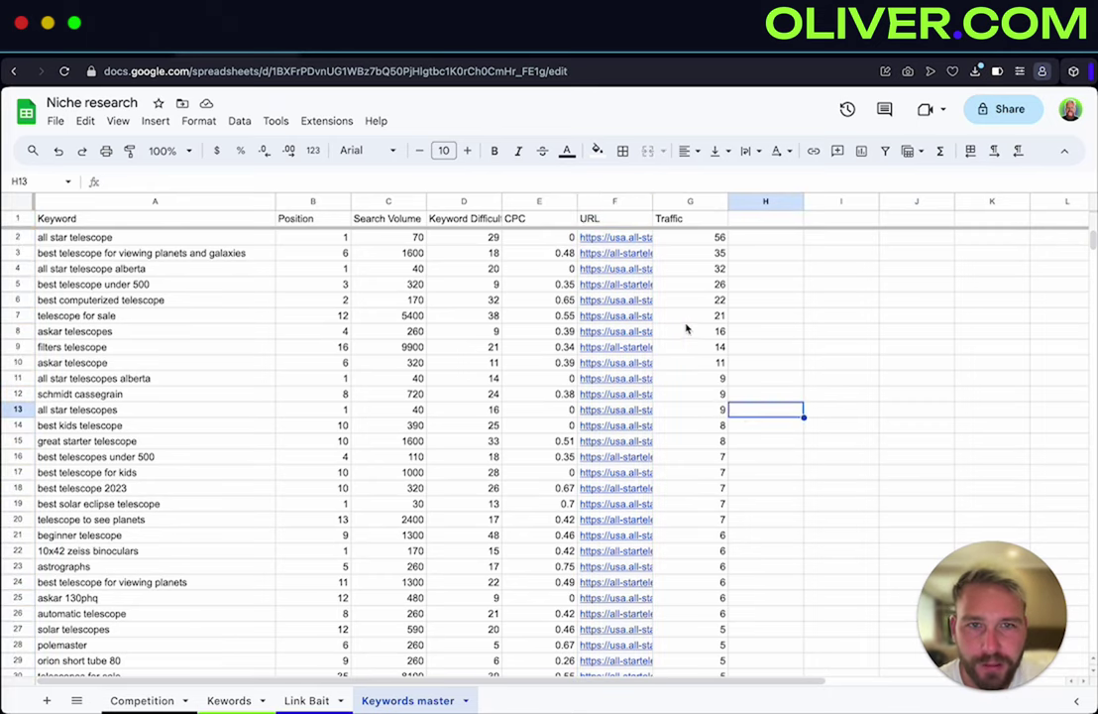
{"action": "left_click", "coordinate": [696, 202]}
{"action": "right_click", "coordinate": [696, 202]}
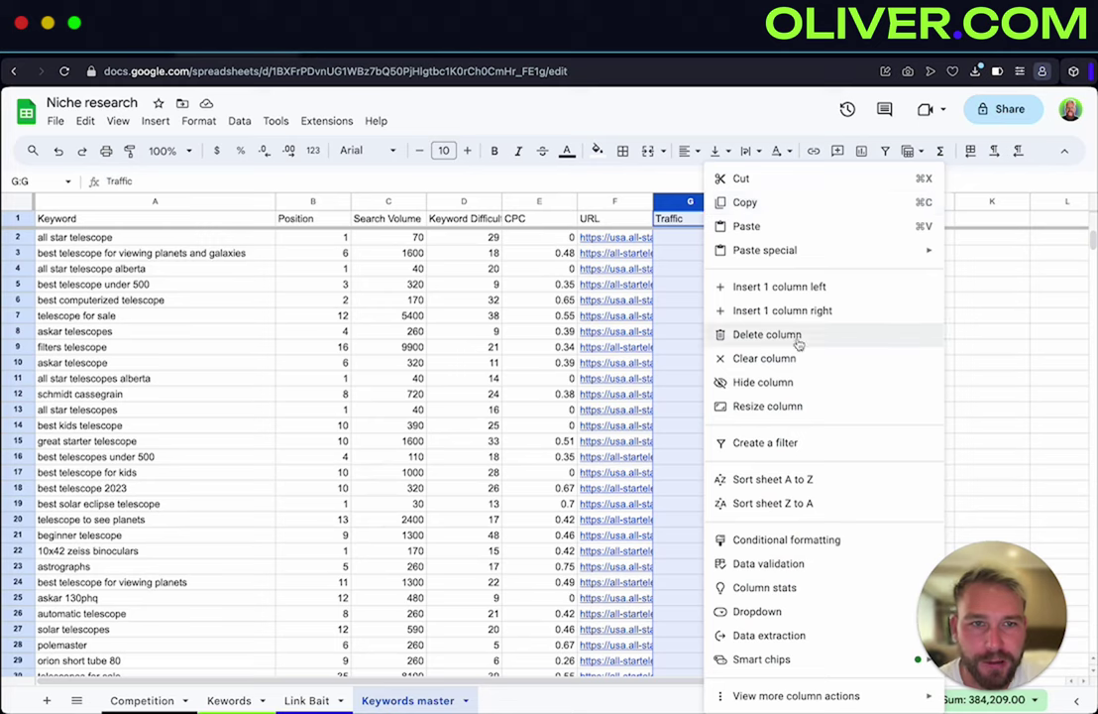
{"action": "left_click", "coordinate": [799, 342]}
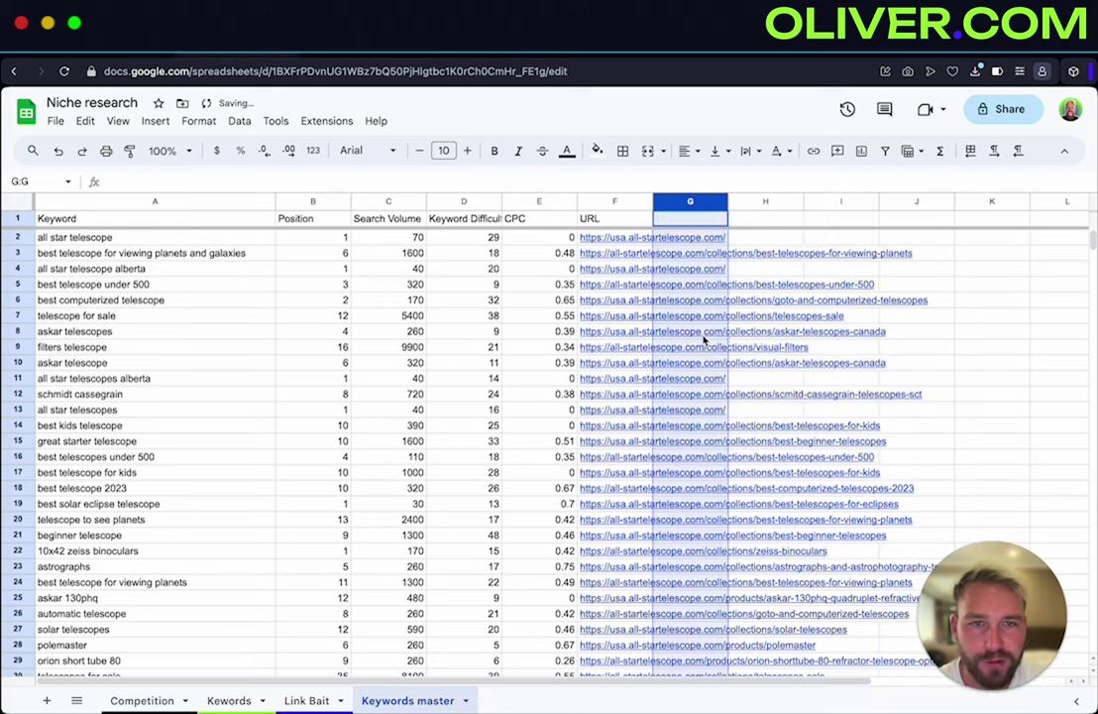
Hide the URL column
{"action": "left_click", "coordinate": [613, 201]}
{"action": "right_click", "coordinate": [612, 201]}
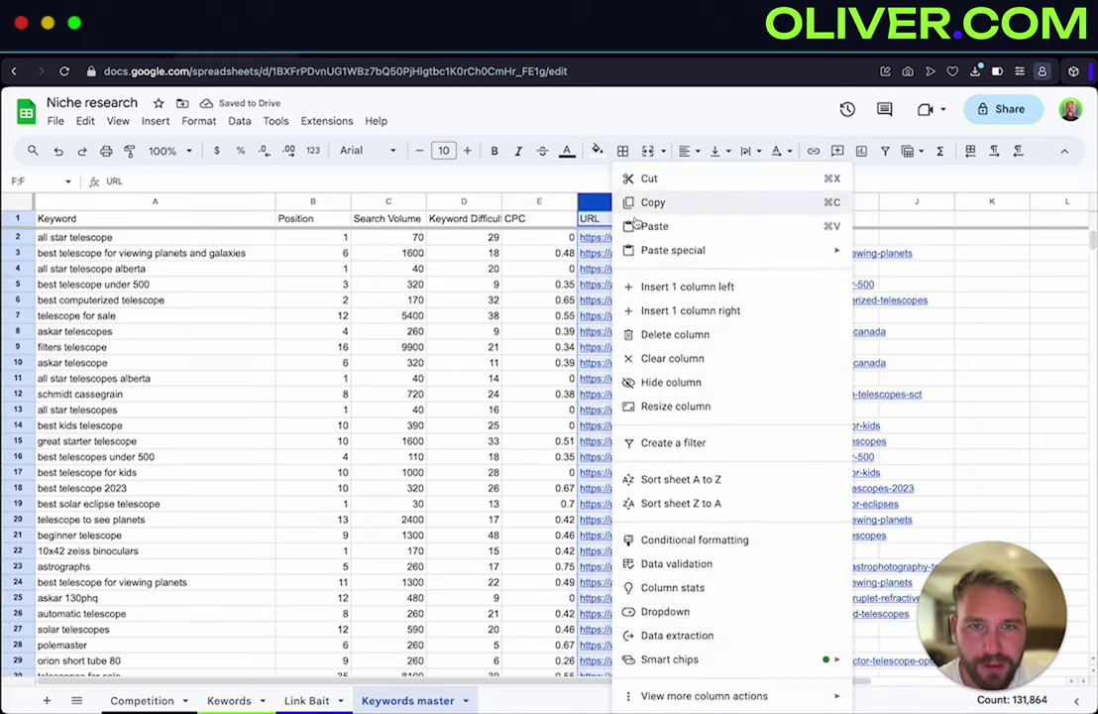
{"action": "left_click", "coordinate": [684, 385]}
{"action": "left_click", "coordinate": [640, 335]}
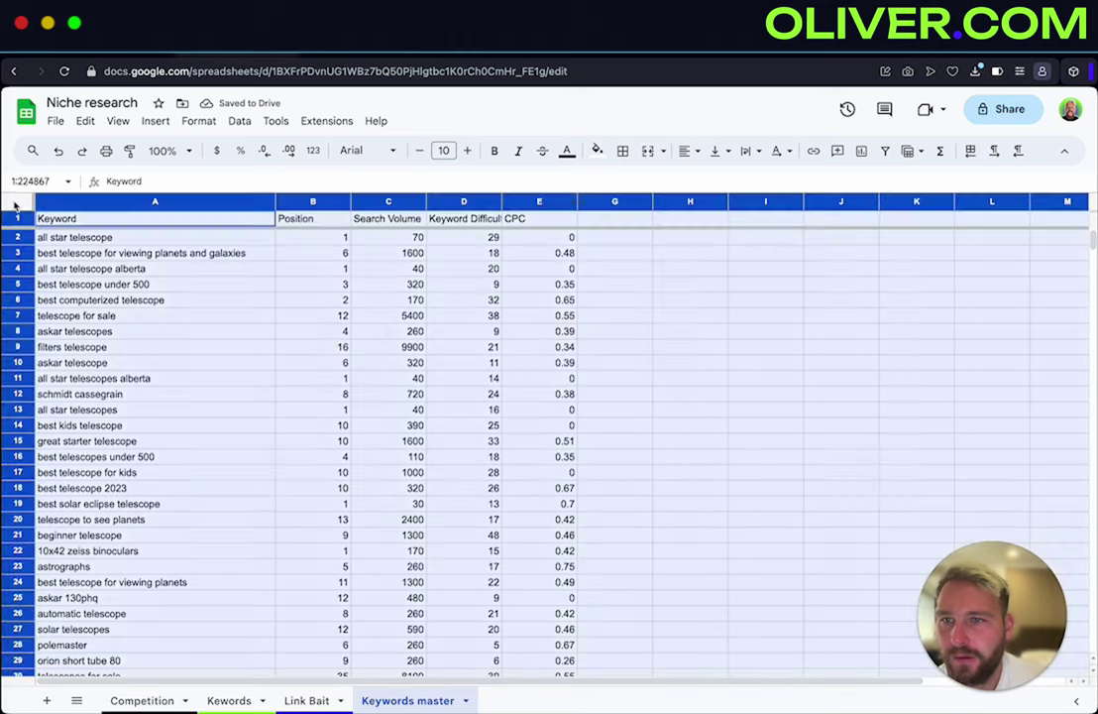
Select the entire Keywords master sheet and create a filter on it
{"action": "left_click", "coordinate": [17, 201]}
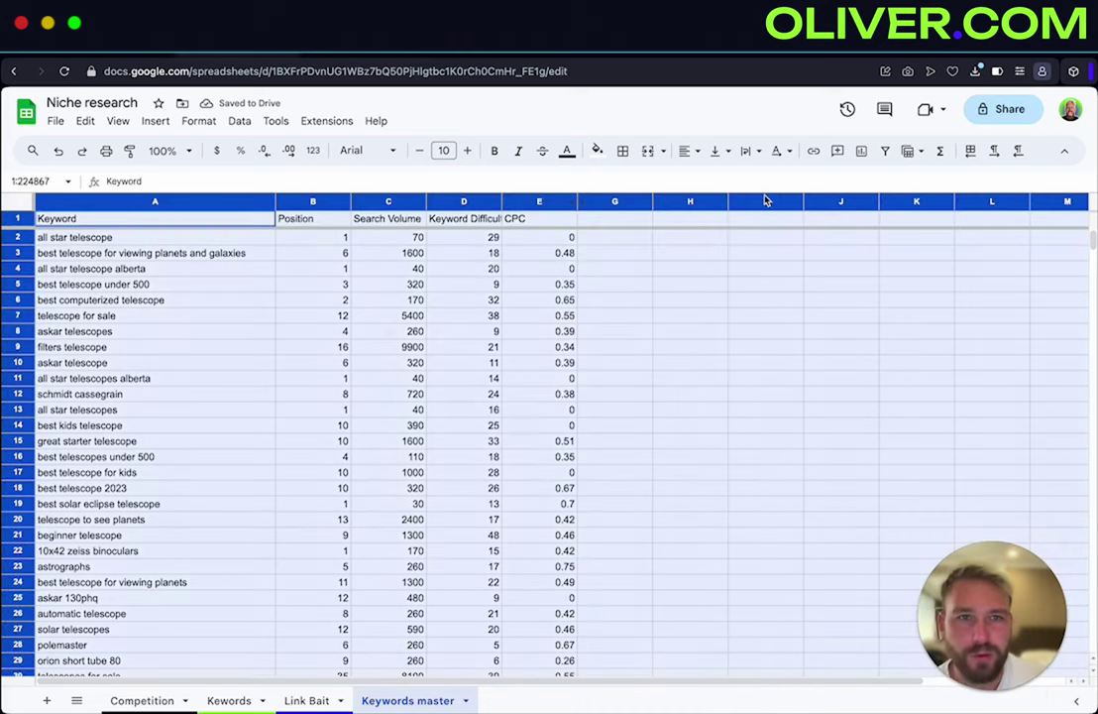
{"action": "left_click", "coordinate": [885, 150]}
{"action": "left_click", "coordinate": [322, 254]}
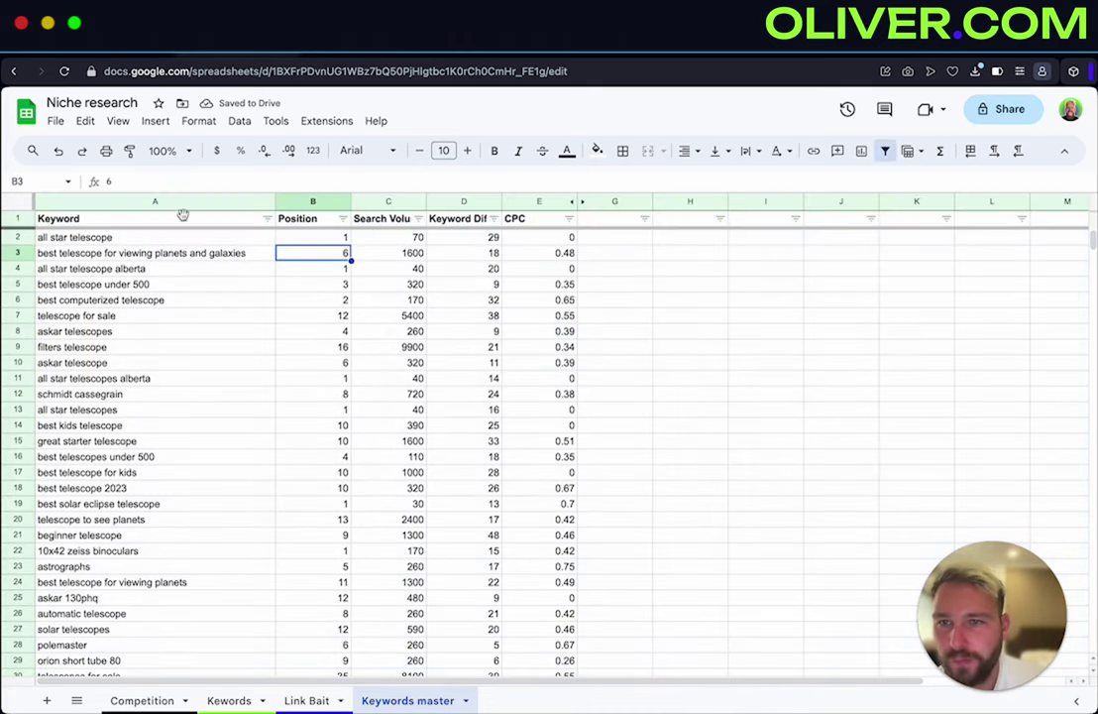
Insert a new column before the Keyword column and fill it with checkboxes
{"action": "right_click", "coordinate": [162, 201]}
{"action": "left_click", "coordinate": [278, 287]}
{"action": "left_click", "coordinate": [376, 120]}
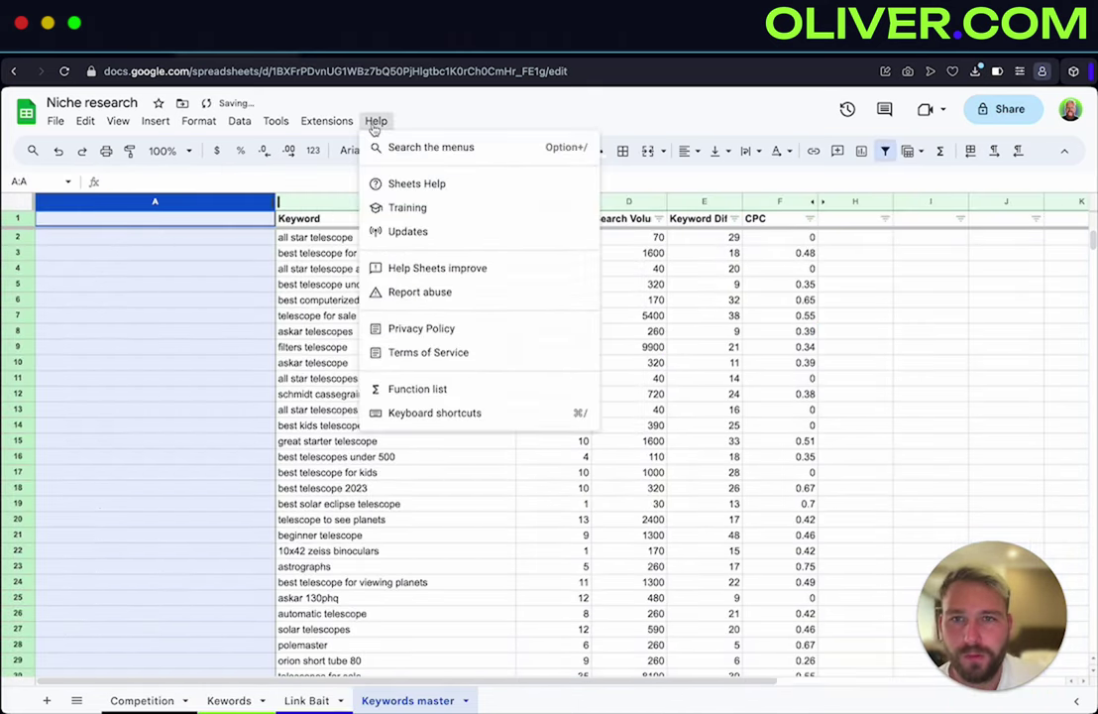
{"action": "left_click", "coordinate": [429, 146]}
{"action": "type", "text": "check"}
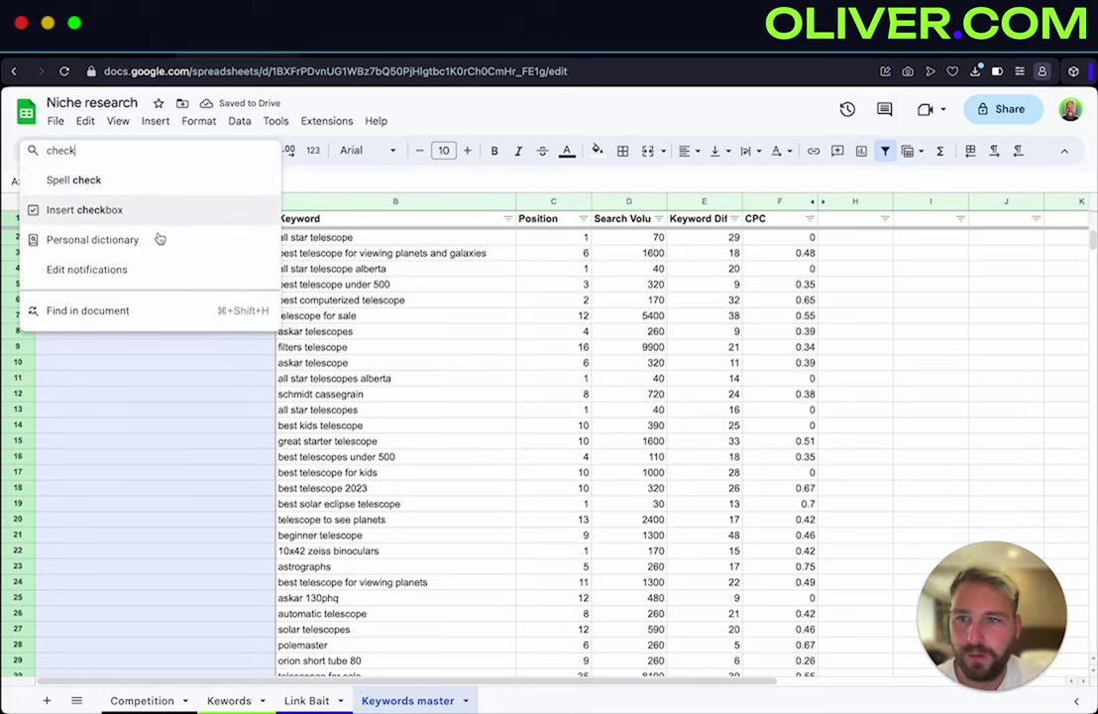
{"action": "left_click", "coordinate": [151, 209]}
{"action": "left_click", "coordinate": [563, 149]}
Narrow the checkbox column and replace its header cell A1 with the title Add
{"action": "left_click", "coordinate": [191, 230]}
{"action": "left_click", "coordinate": [192, 223]}
{"action": "left_click_drag", "start_coordinate": [275, 202], "coordinate": [95, 201]}
{"action": "type", "text": "Add"}
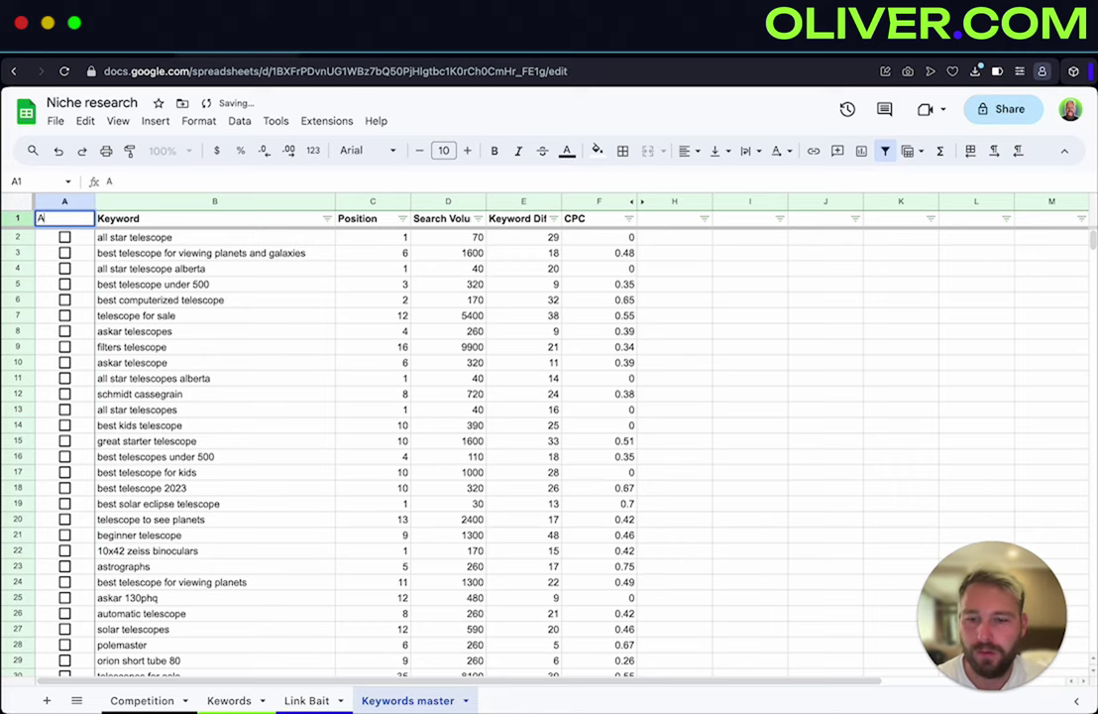
{"action": "left_click", "coordinate": [169, 238]}
Format the whole header row 1 as bold in the Unbounded font
{"action": "left_click", "coordinate": [17, 218]}
{"action": "left_click", "coordinate": [494, 150]}
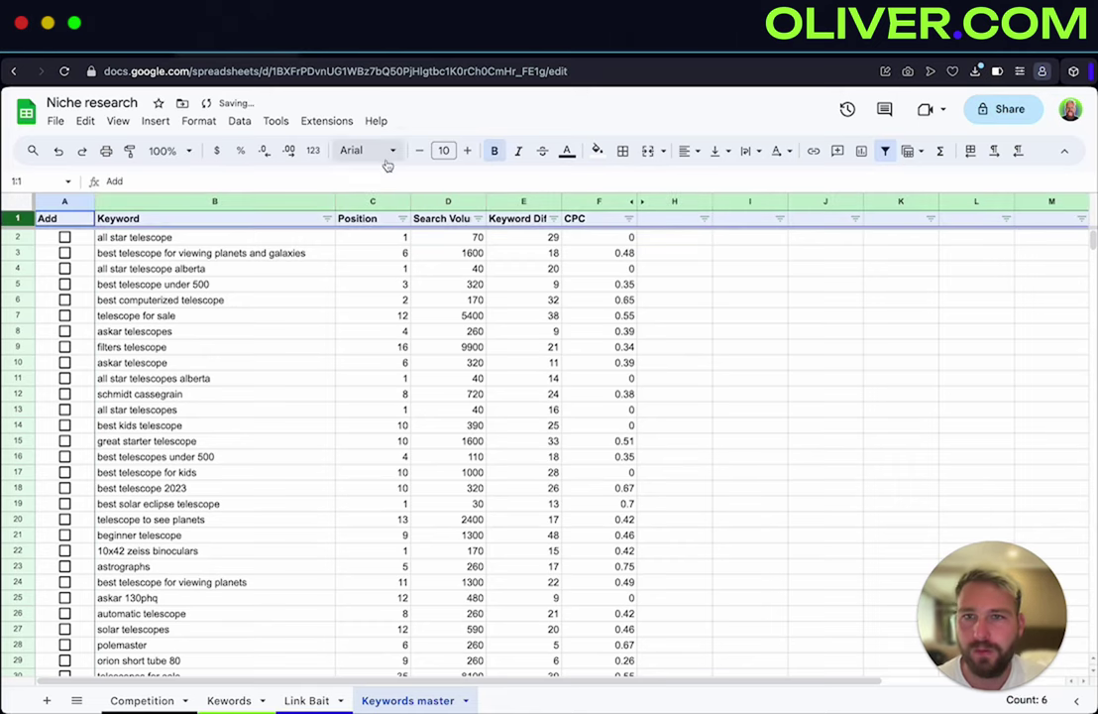
{"action": "left_click", "coordinate": [366, 149]}
{"action": "left_click", "coordinate": [400, 235]}
Fill header row 1 with the custom lime green color
{"action": "left_click", "coordinate": [597, 150]}
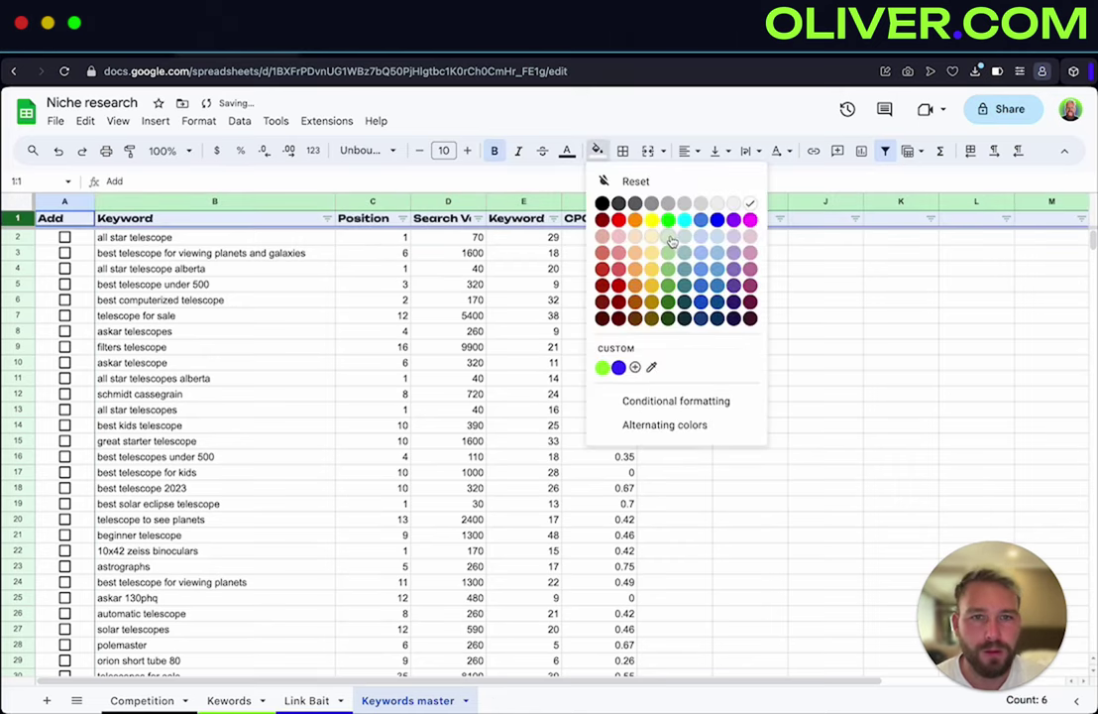
{"action": "left_click", "coordinate": [672, 238]}
{"action": "left_click", "coordinate": [598, 152]}
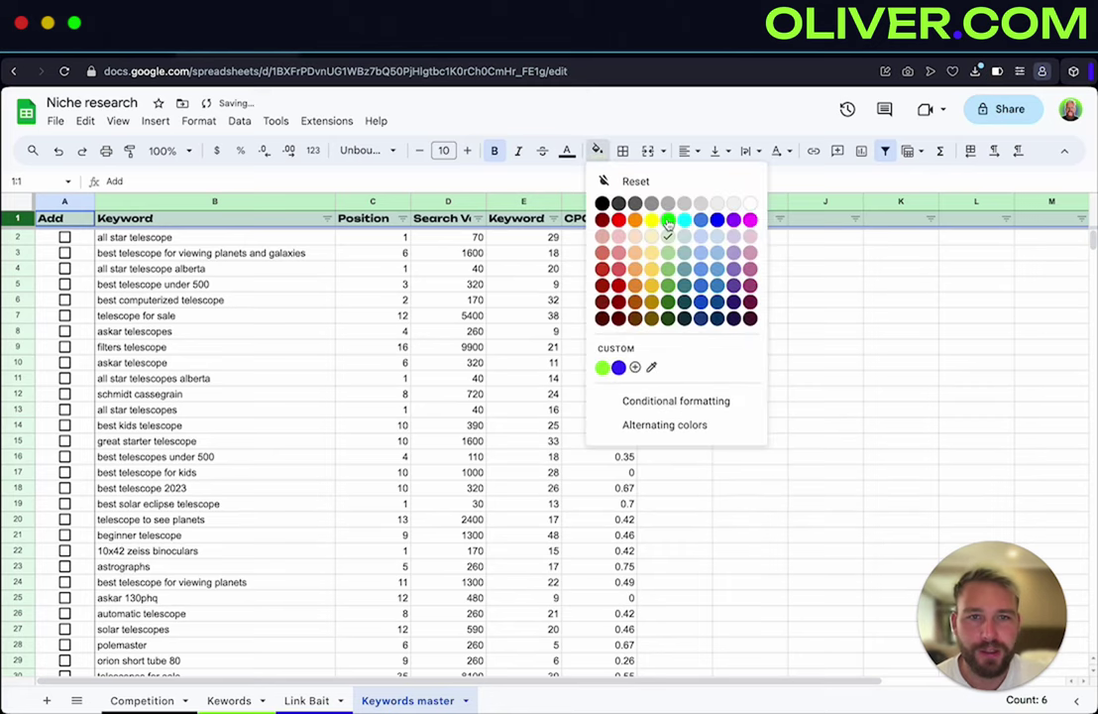
{"action": "left_click", "coordinate": [667, 219]}
{"action": "left_click", "coordinate": [599, 152]}
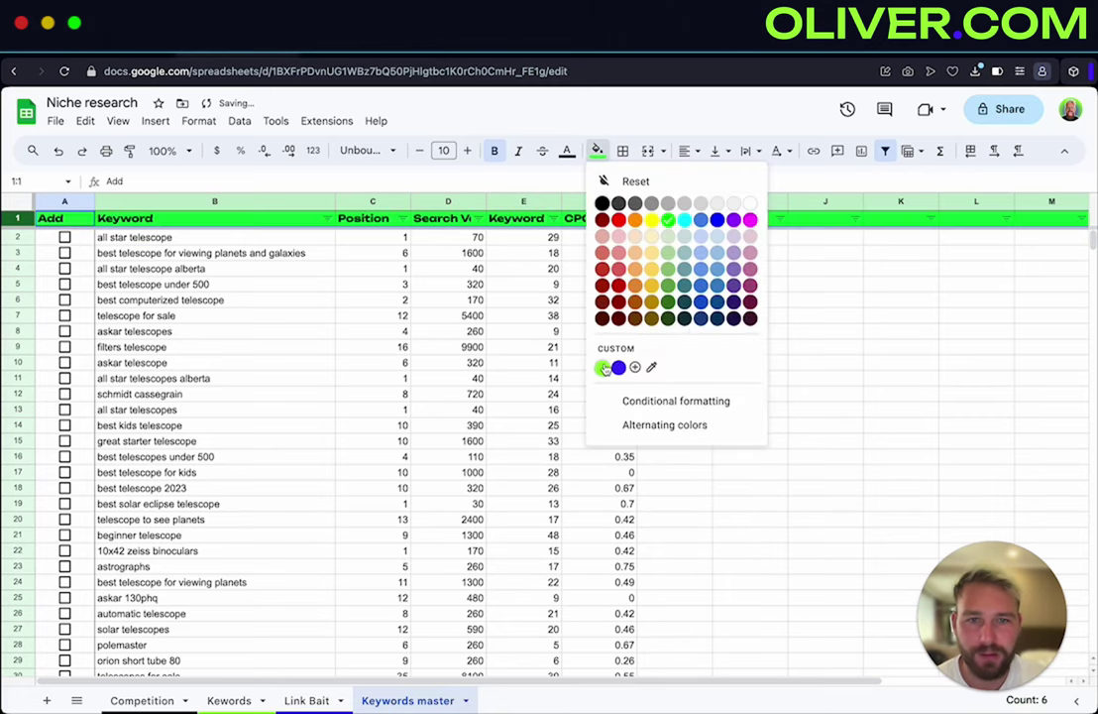
Widen the Search Volume column to fit its full header text
{"action": "left_click", "coordinate": [536, 315]}
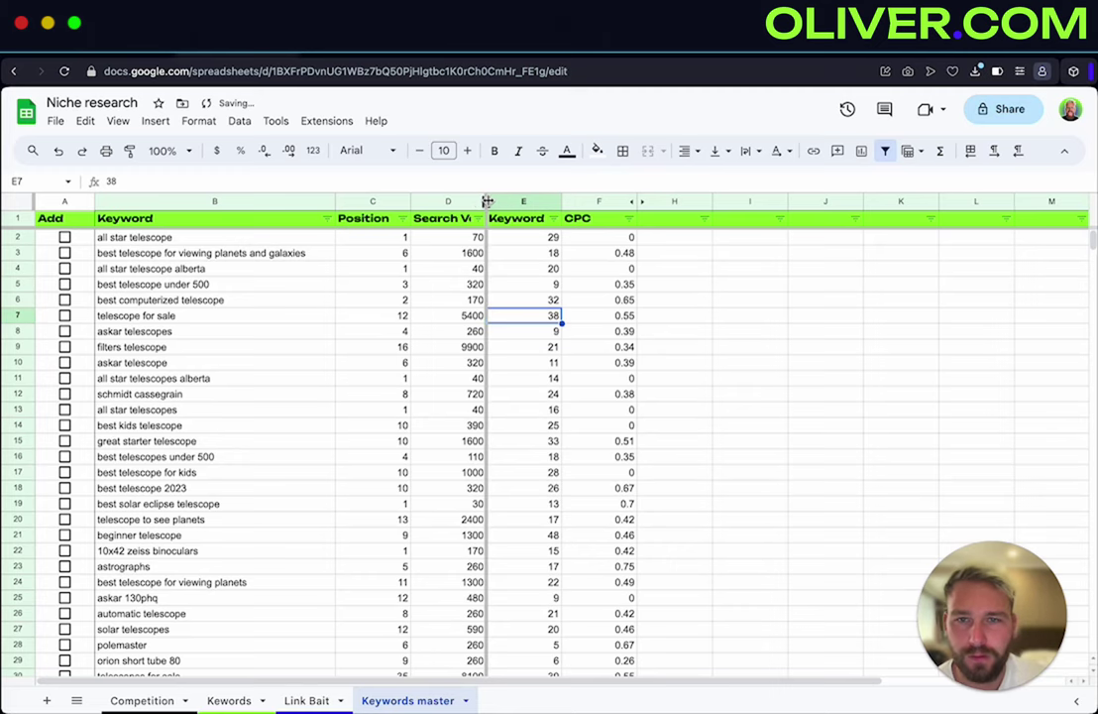
{"action": "double_click", "coordinate": [486, 201]}
{"action": "left_click", "coordinate": [412, 274]}
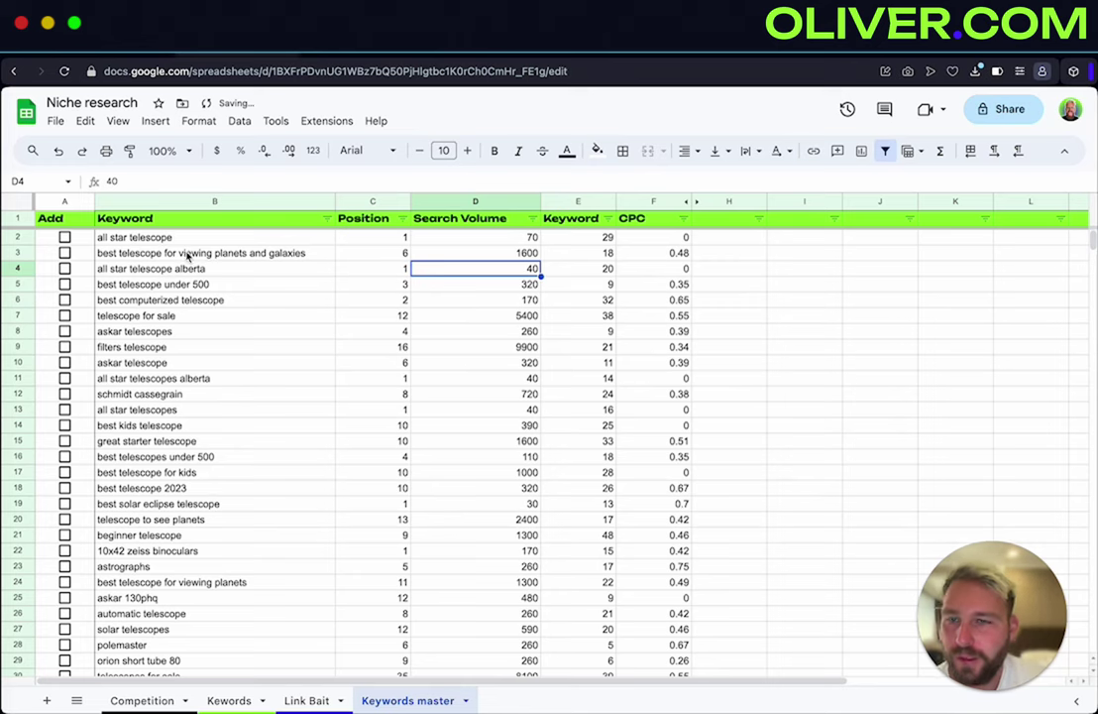
Filter the Keyword column by condition to show only rows whose text contains "best"
{"action": "left_click", "coordinate": [327, 218]}
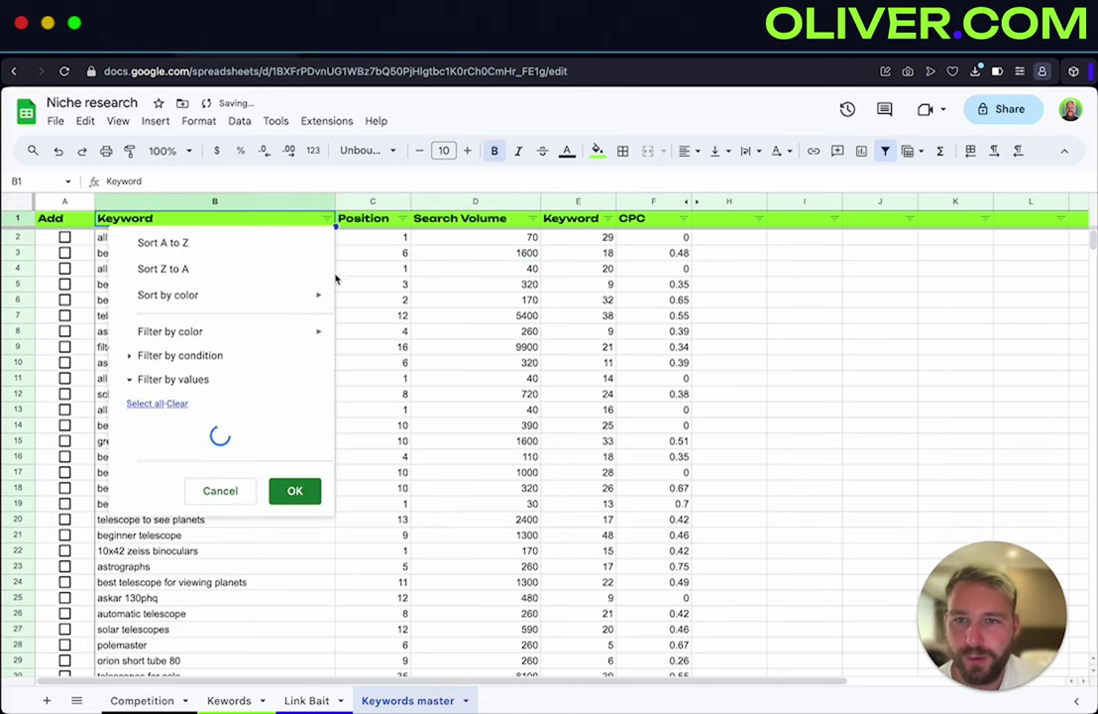
{"action": "left_click", "coordinate": [183, 386]}
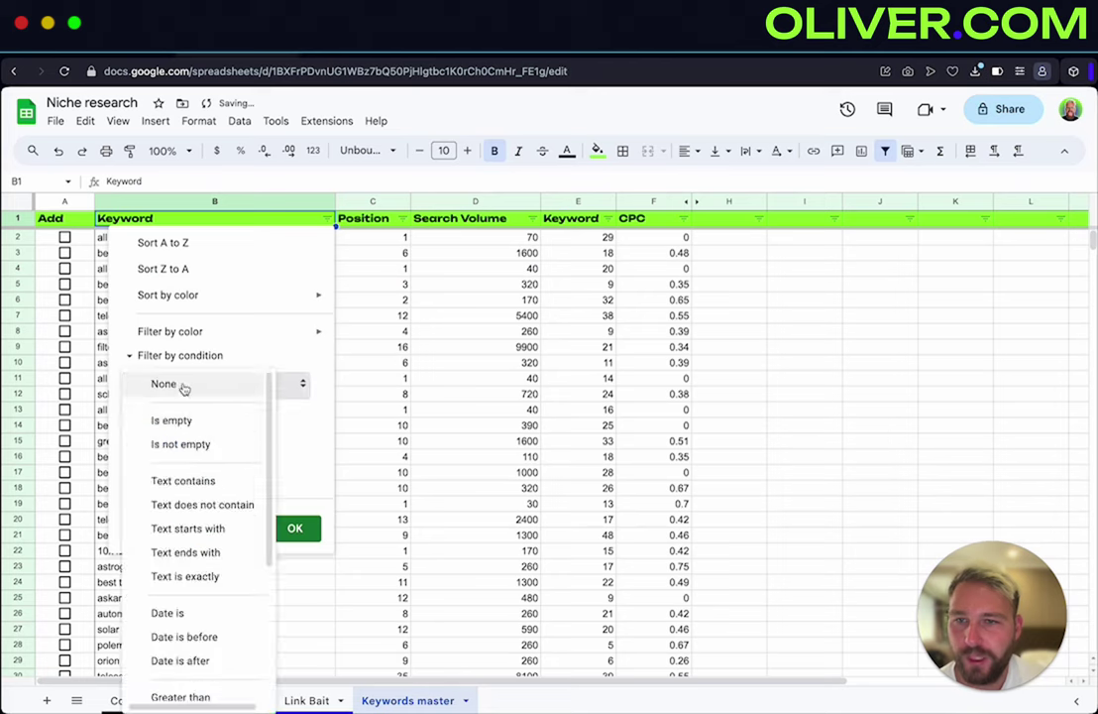
{"action": "left_click", "coordinate": [192, 482]}
{"action": "left_click", "coordinate": [202, 418]}
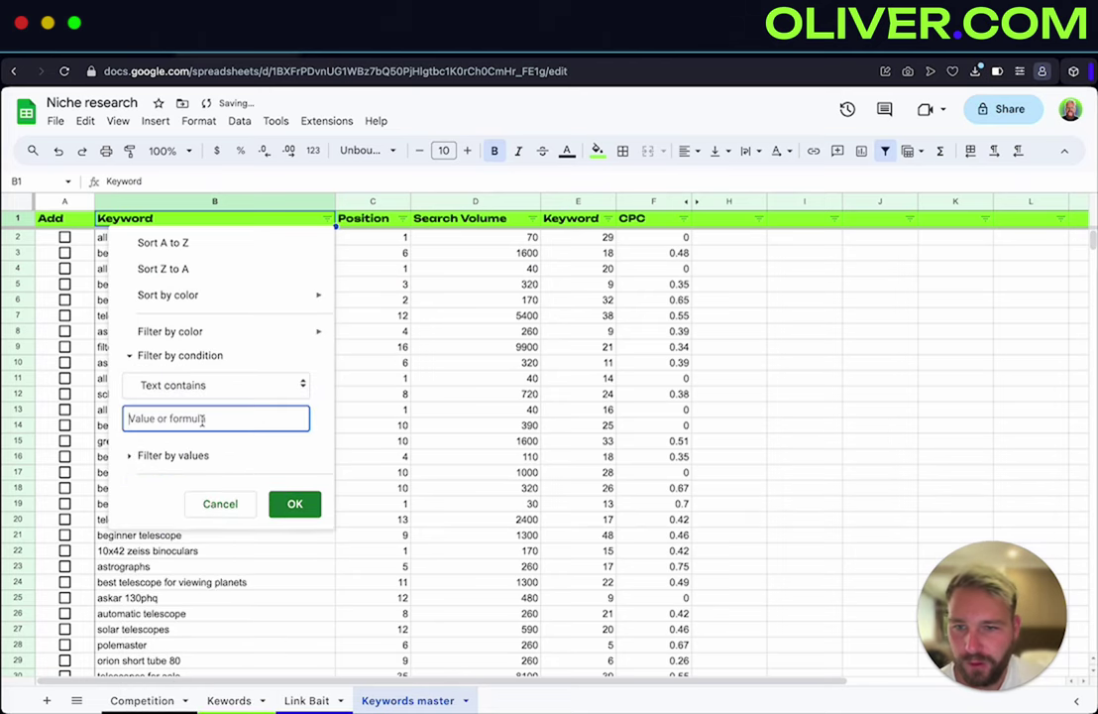
{"action": "type", "text": "best"}
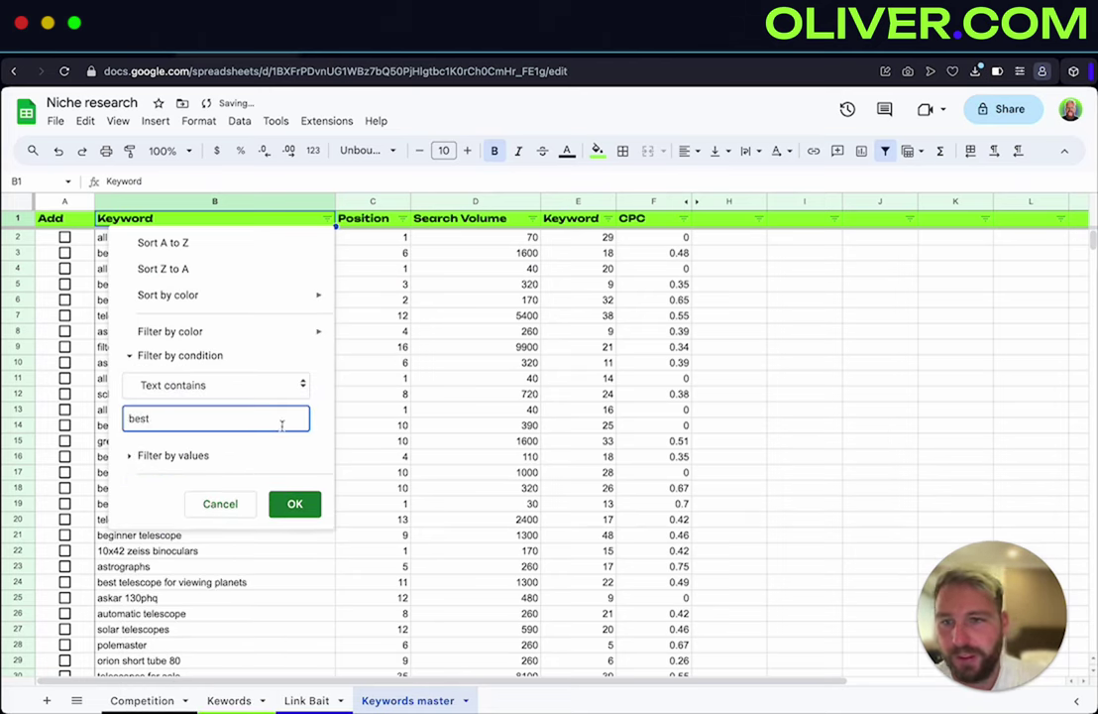
{"action": "left_click", "coordinate": [303, 508]}
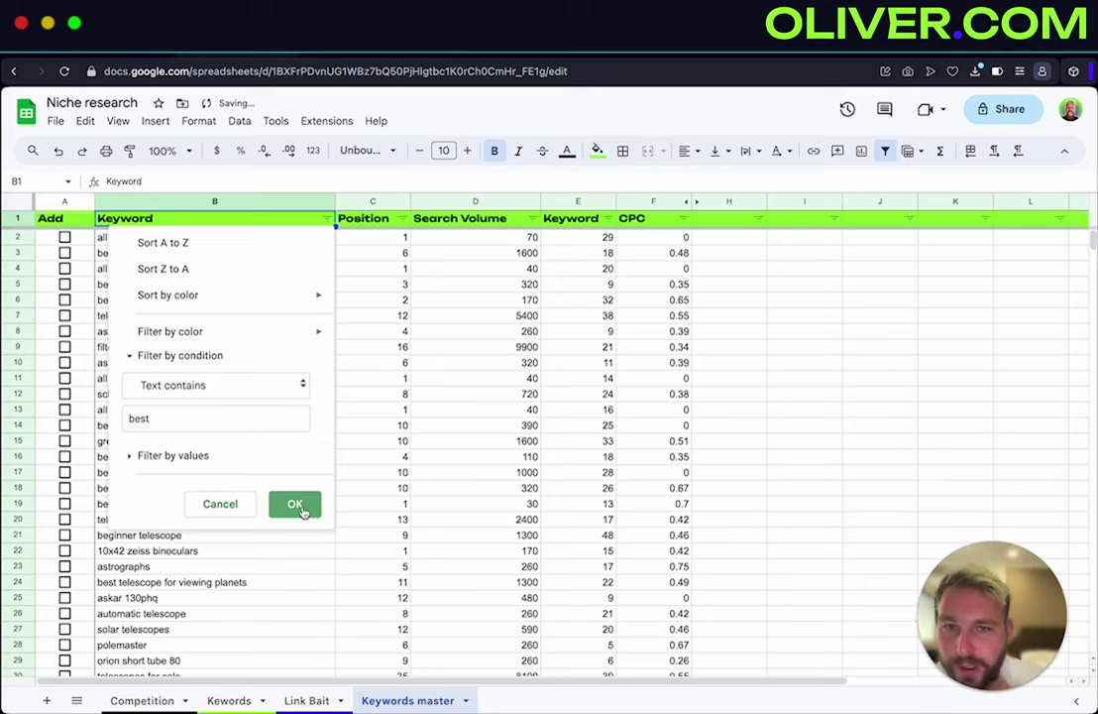
{"action": "left_click", "coordinate": [301, 507]}
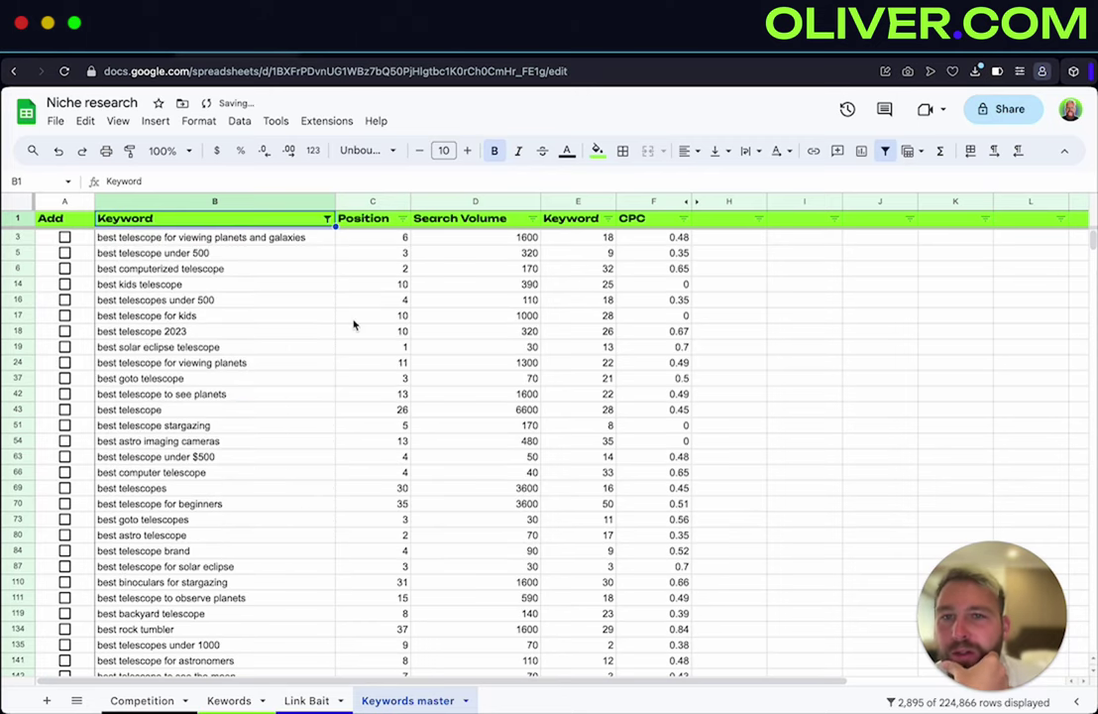
Shorten the Keyword Difficulty header in cell E1 to KD
{"action": "left_click", "coordinate": [729, 300]}
{"action": "double_click", "coordinate": [568, 221]}
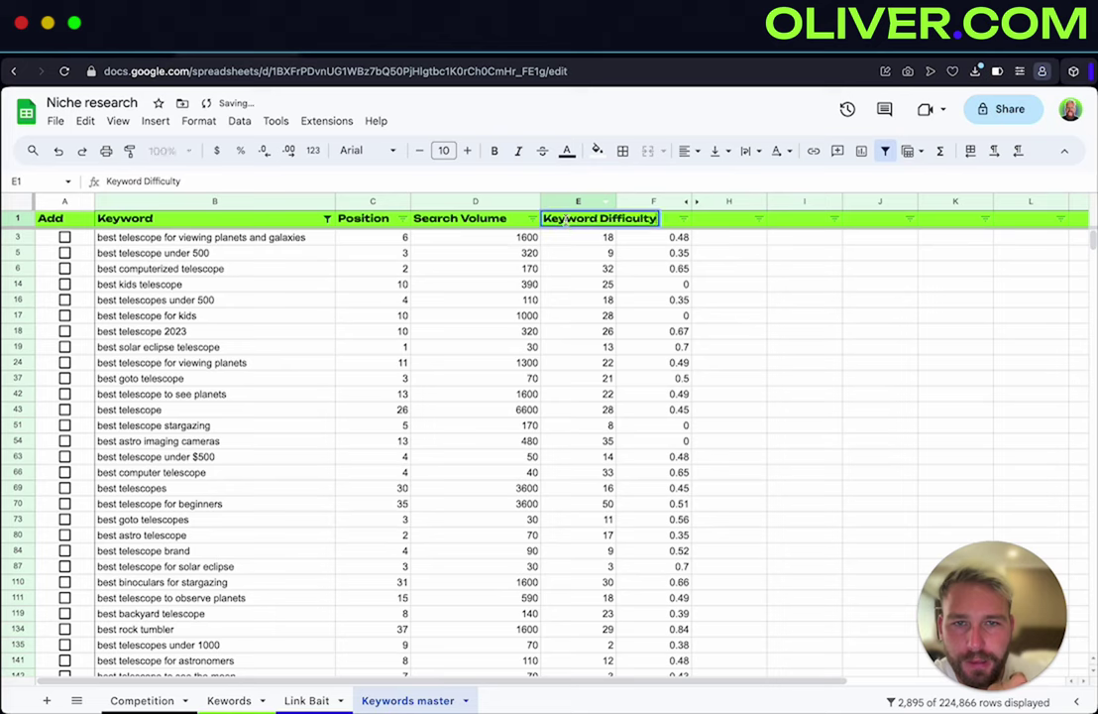
{"action": "left_click_drag", "start_coordinate": [552, 222], "coordinate": [654, 231]}
{"action": "type", "text": "KD"}
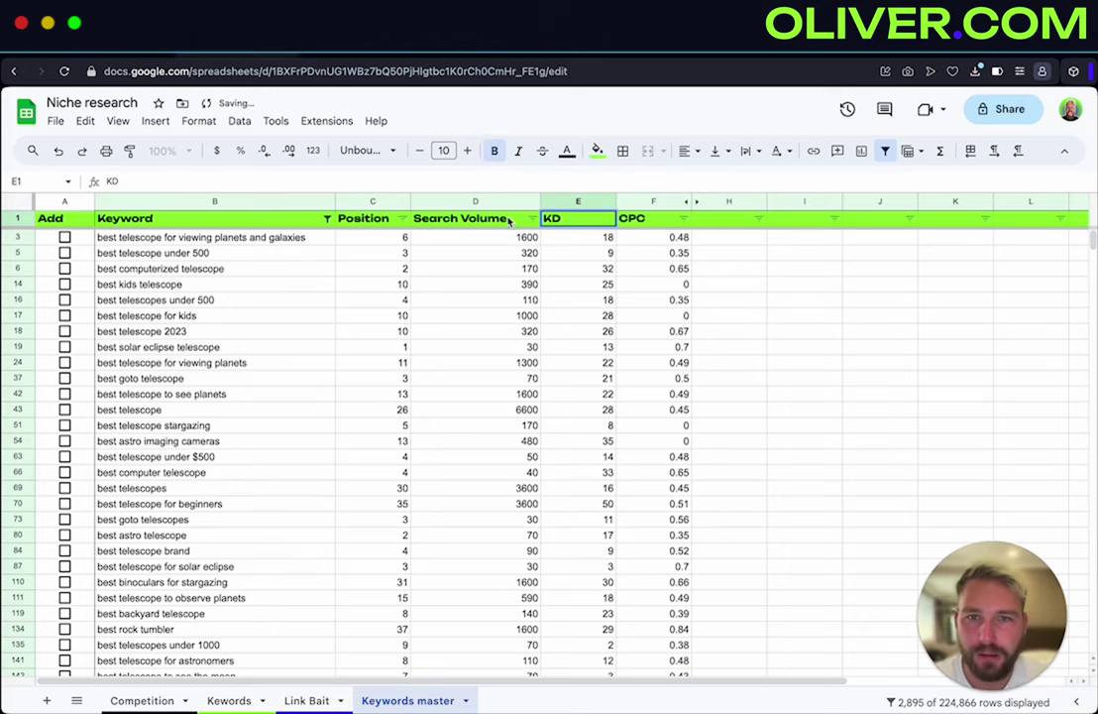
Rename the Search Volume header in cell D1 to SV and narrow that column to match its neighbours
{"action": "left_click", "coordinate": [453, 218]}
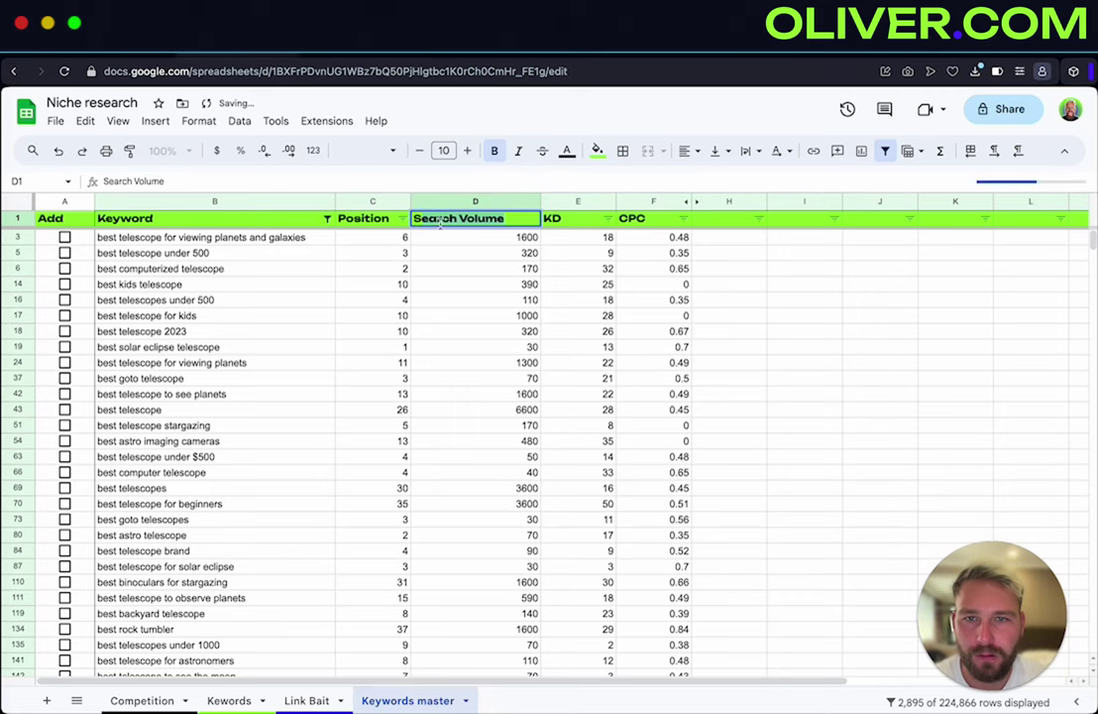
{"action": "type", "text": "SV"}
{"action": "left_click", "coordinate": [490, 268]}
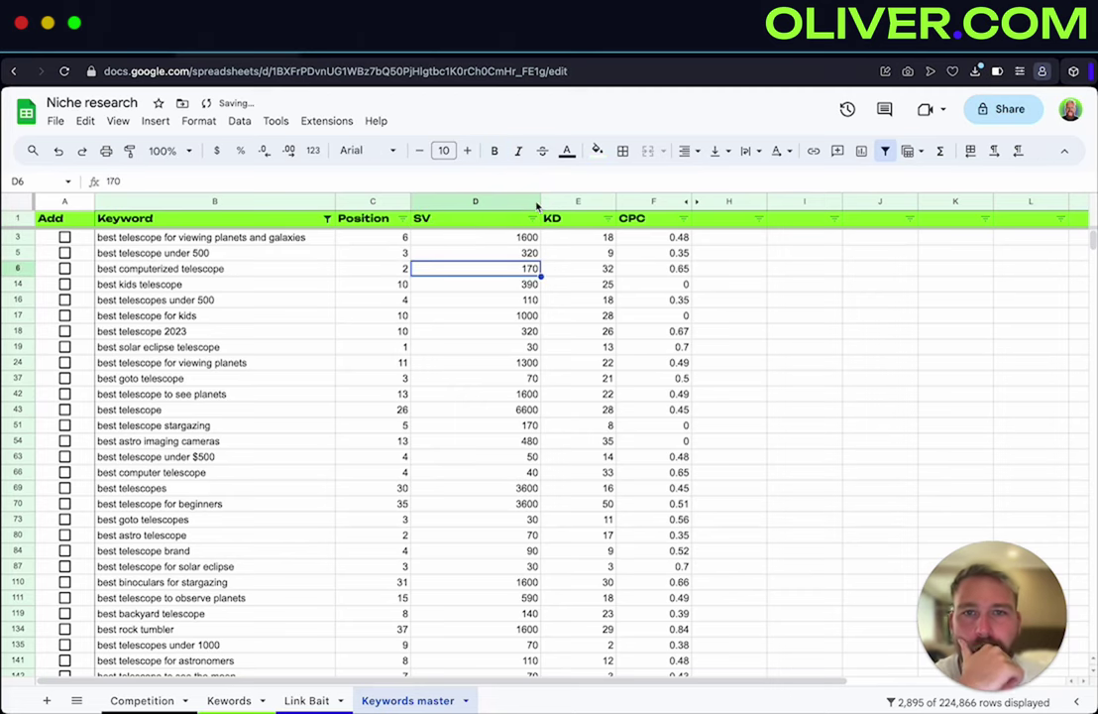
{"action": "left_click_drag", "start_coordinate": [539, 202], "coordinate": [479, 201]}
{"action": "left_click", "coordinate": [560, 285]}
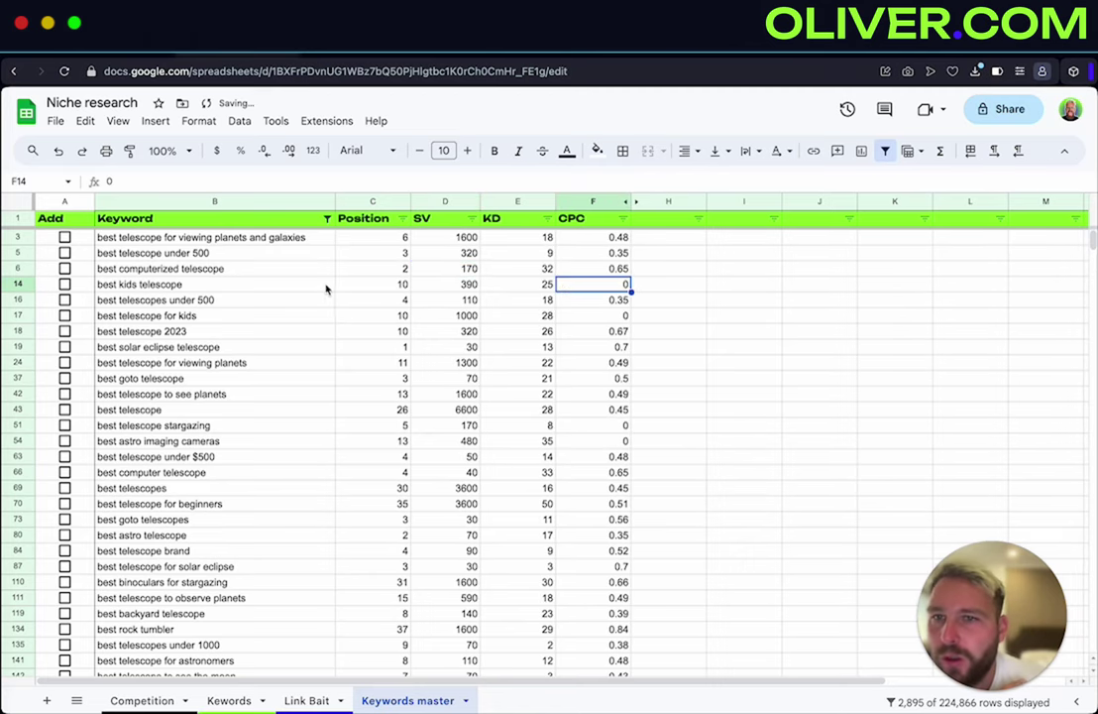
Sort the filtered keywords by KD in ascending order and tick Add for rows 5, 6, 16, 17, 24 and 42
{"action": "left_click", "coordinate": [548, 220]}
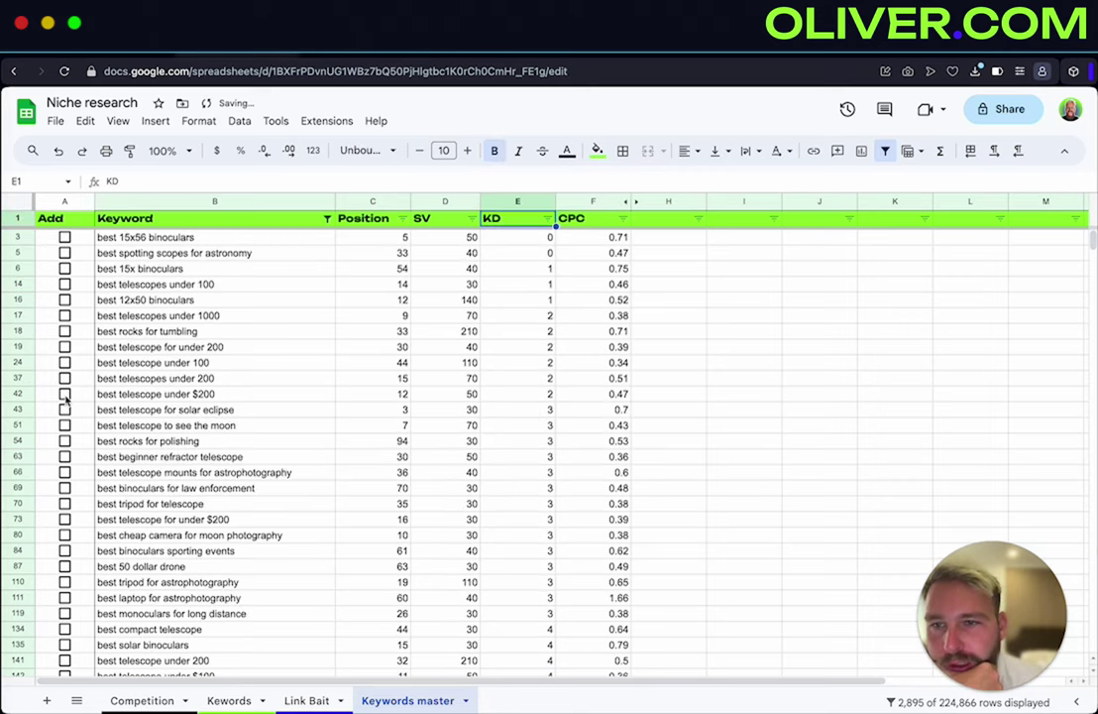
{"action": "left_click", "coordinate": [64, 394]}
{"action": "left_click", "coordinate": [64, 362]}
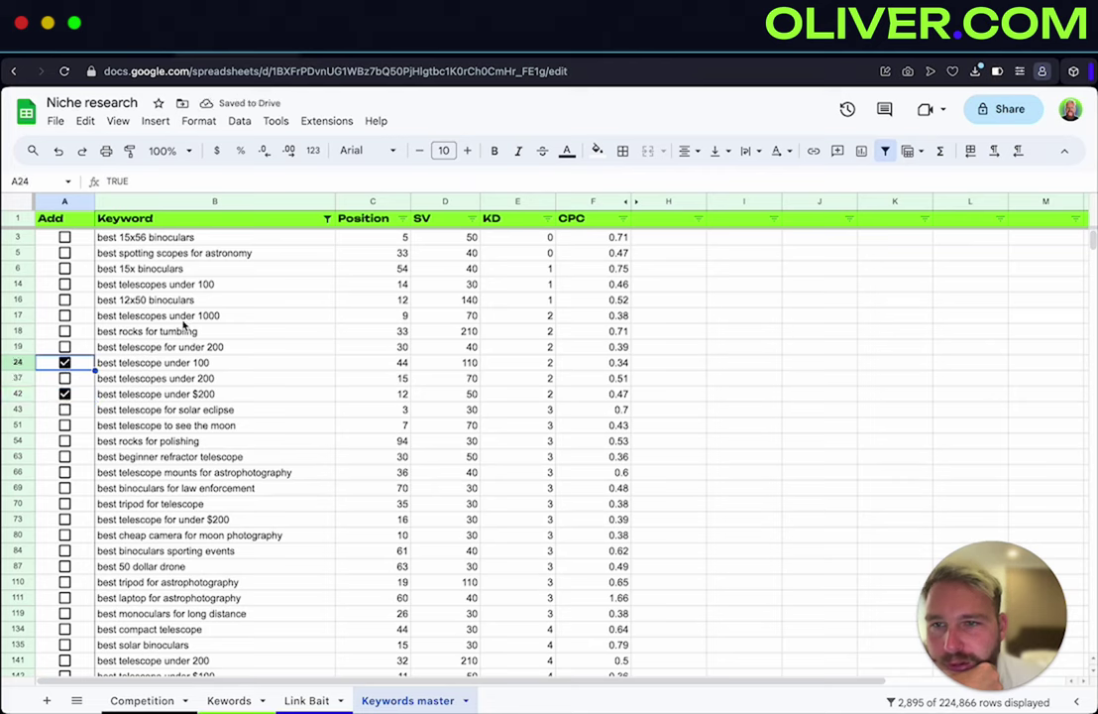
{"action": "left_click", "coordinate": [64, 315]}
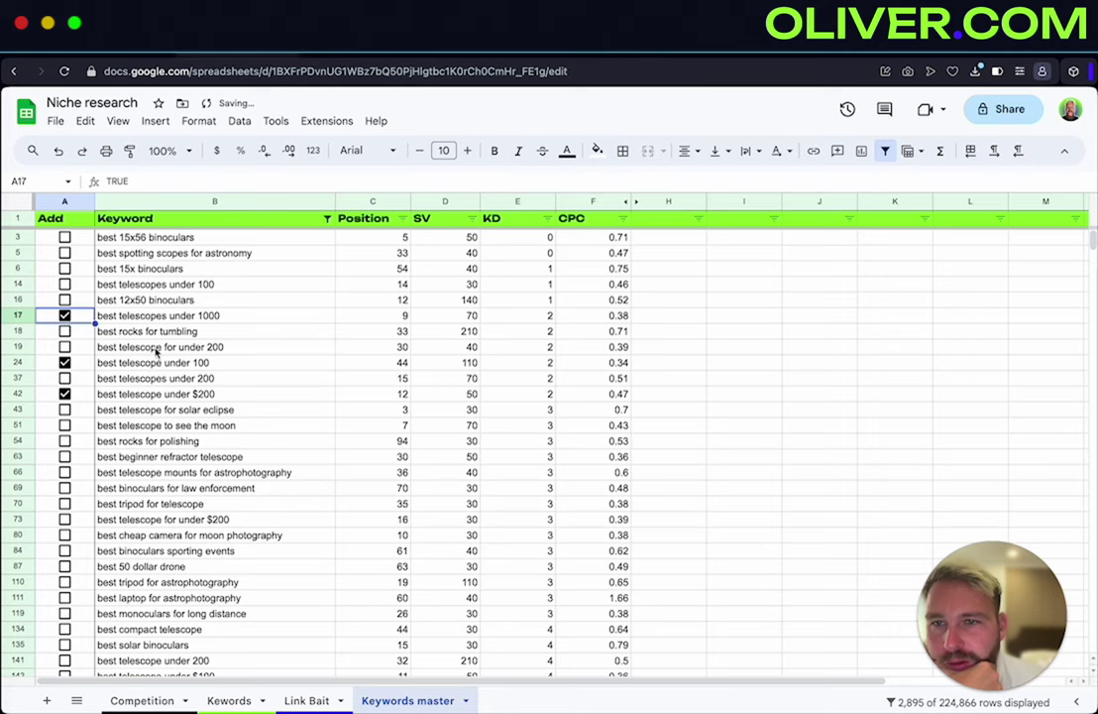
{"action": "left_click", "coordinate": [64, 268]}
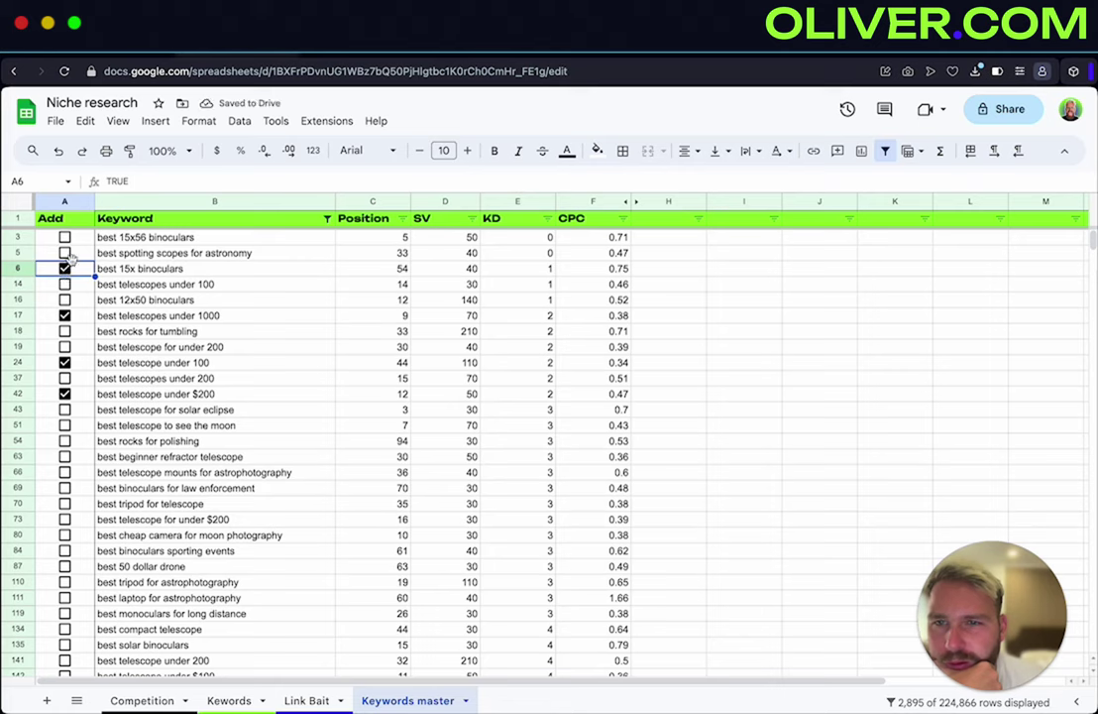
{"action": "left_click", "coordinate": [248, 441]}
Tick Add for "best telescope for solar eclipse", "best telescope to see the moon" and "best rocks for polishing"
{"action": "scroll", "coordinate": [284, 388], "scroll_direction": "down", "scroll_amount": 1}
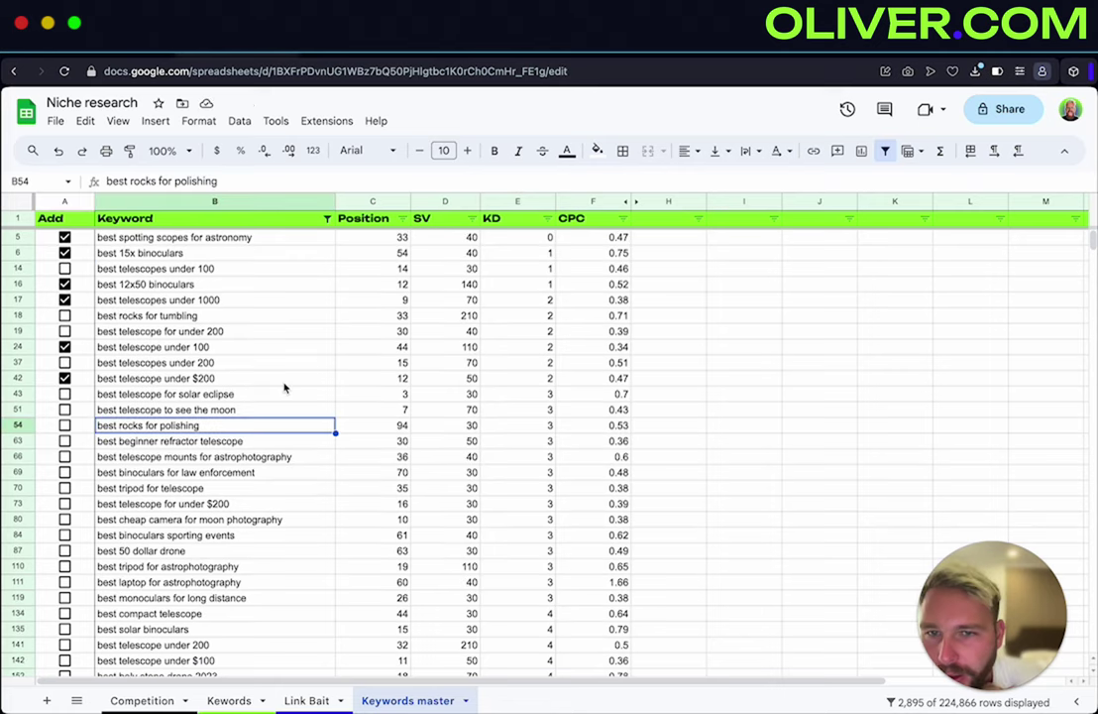
{"action": "left_click", "coordinate": [197, 394]}
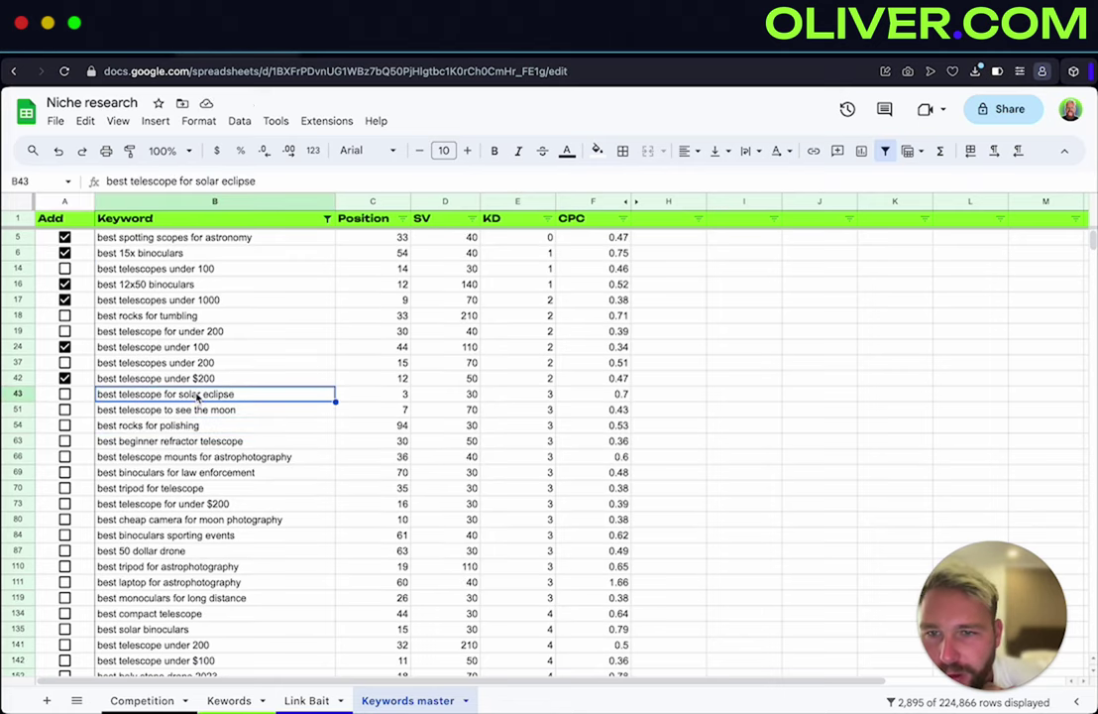
{"action": "left_click", "coordinate": [65, 394]}
{"action": "scroll", "coordinate": [241, 434], "scroll_direction": "down", "scroll_amount": 5}
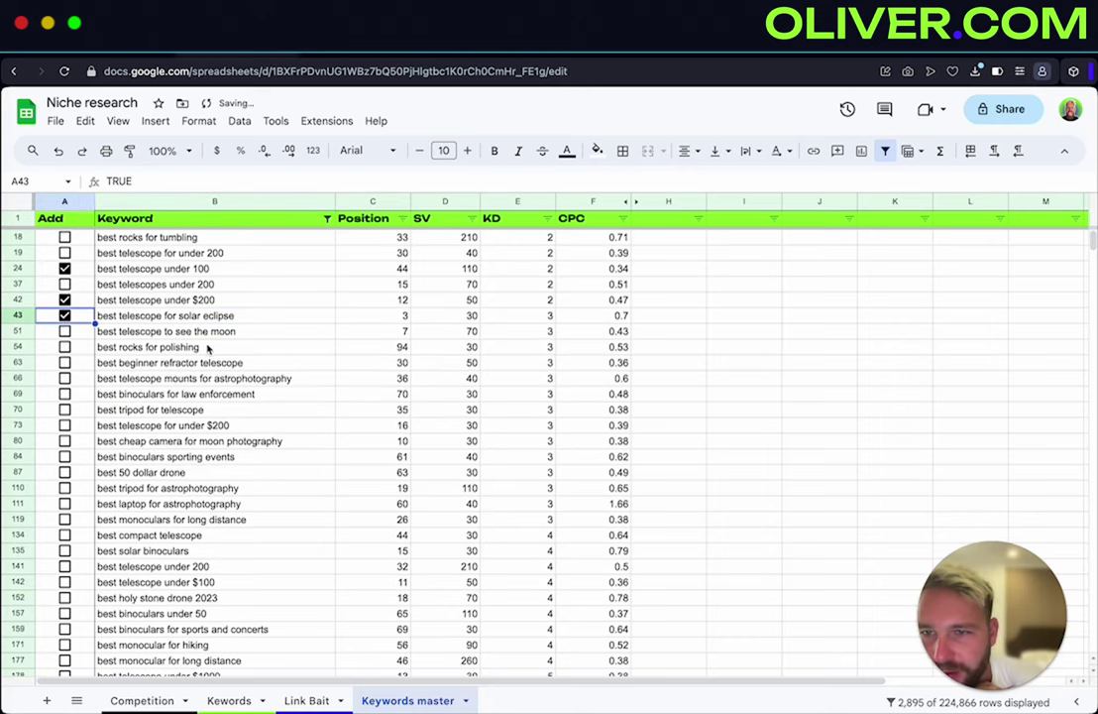
{"action": "left_click", "coordinate": [207, 347]}
{"action": "left_click", "coordinate": [203, 334]}
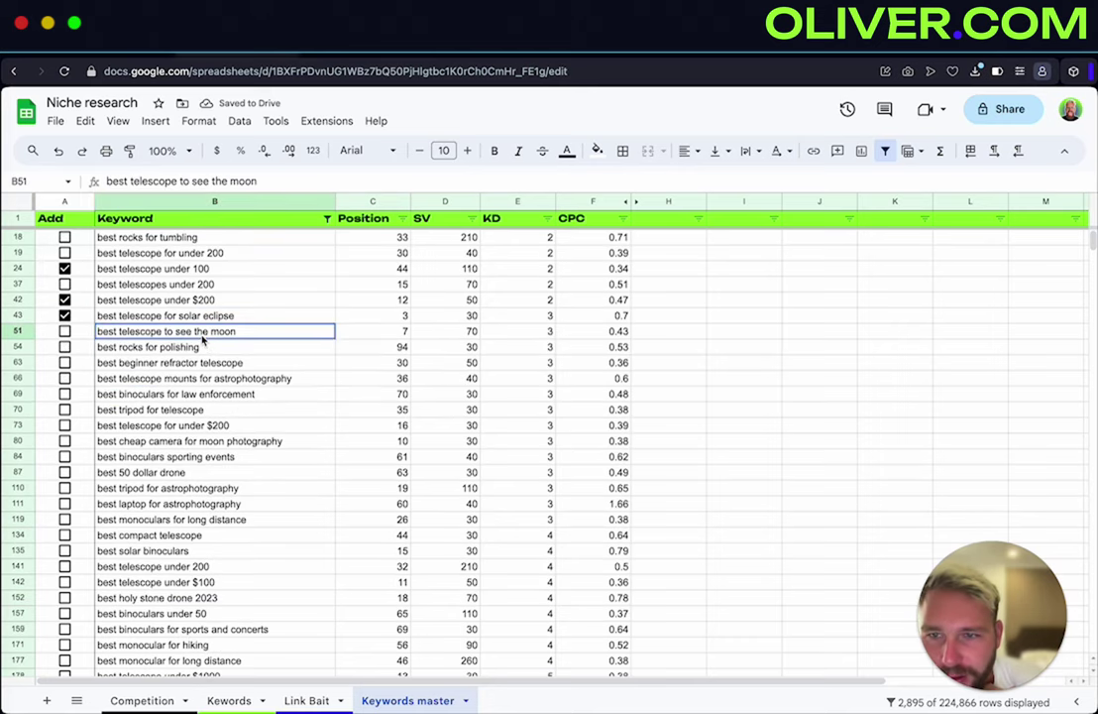
{"action": "left_click", "coordinate": [65, 333]}
{"action": "left_click", "coordinate": [91, 347]}
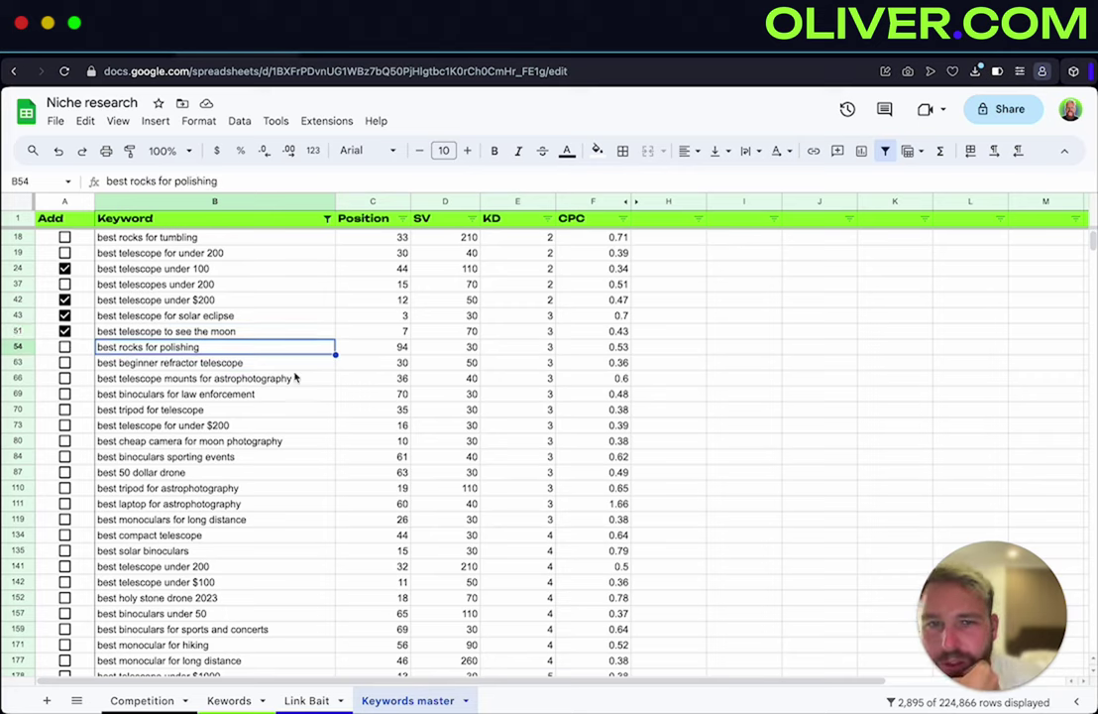
{"action": "scroll", "coordinate": [288, 377], "scroll_direction": "down", "scroll_amount": 2}
{"action": "scroll", "coordinate": [302, 378], "scroll_direction": "up", "scroll_amount": 1}
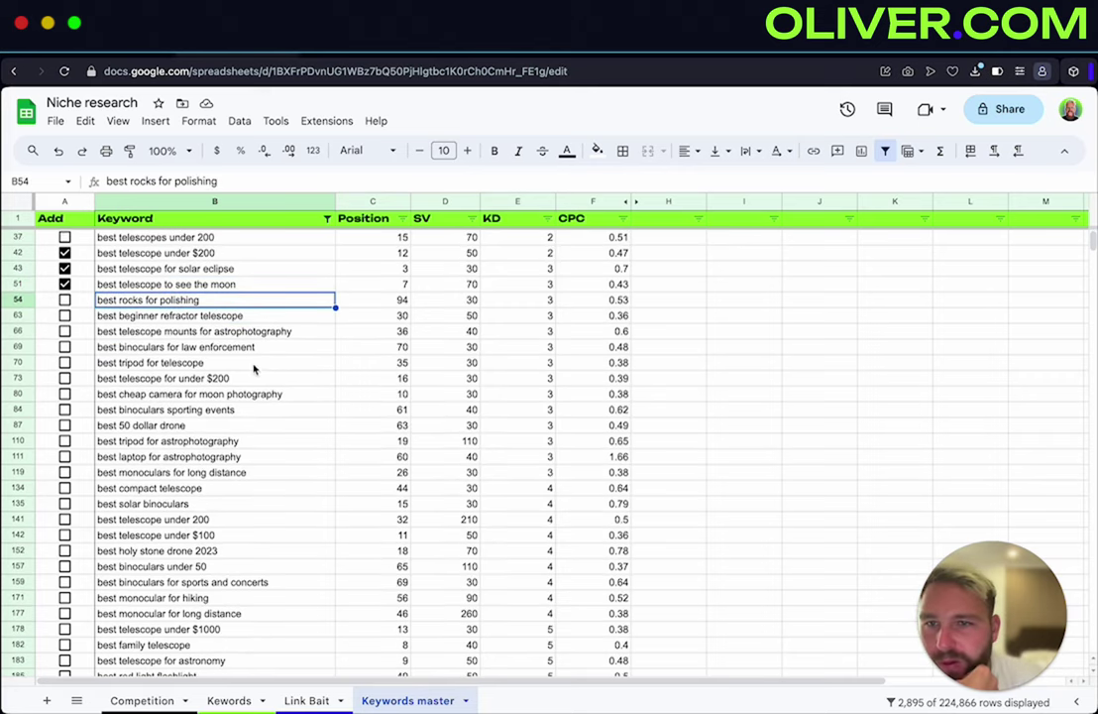
{"action": "left_click", "coordinate": [65, 299]}
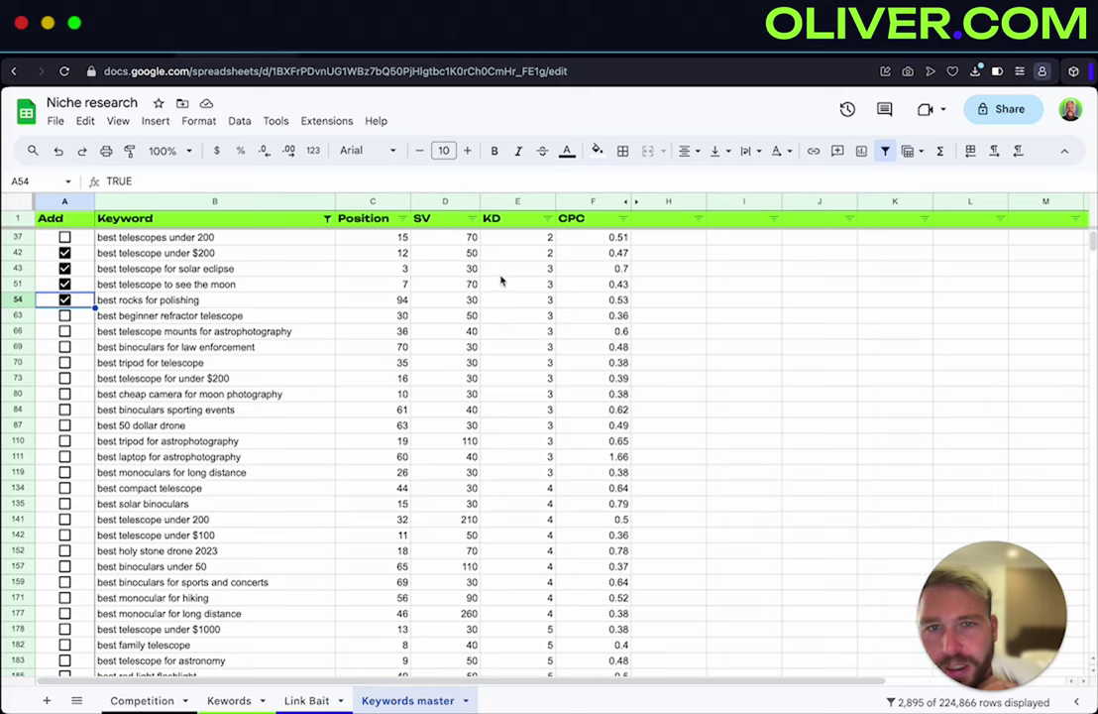
{"action": "scroll", "coordinate": [503, 288], "scroll_direction": "up", "scroll_amount": 3}
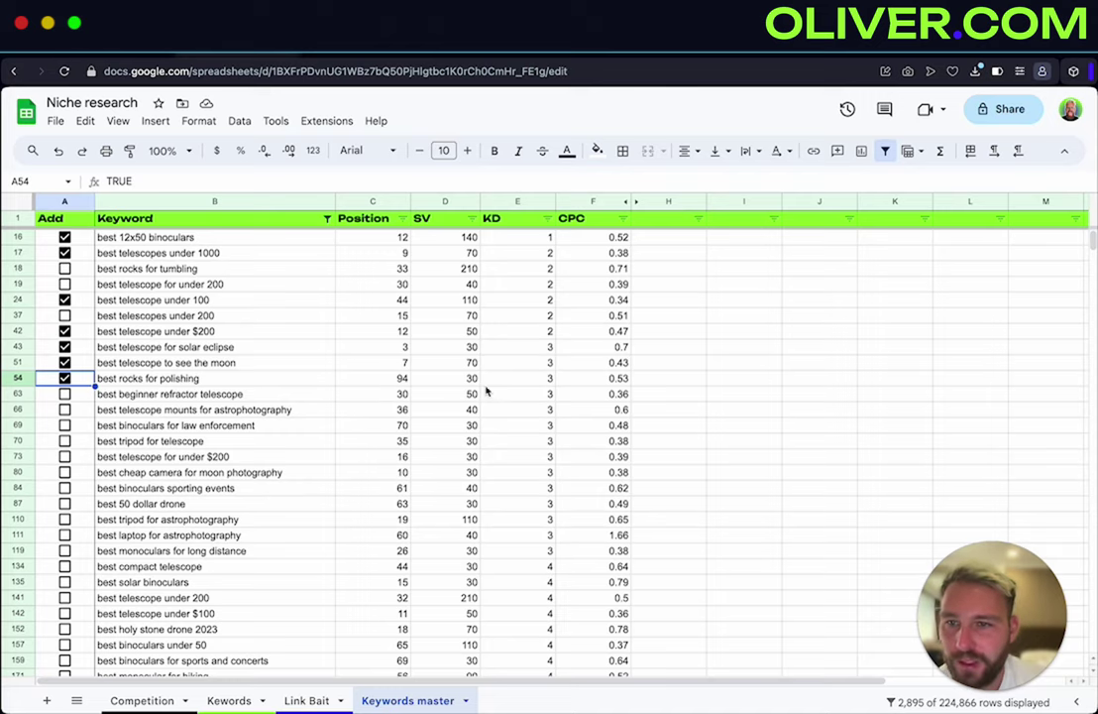
Delete the selected rows 2624 to 130566 from the Keywords master sheet
{"action": "left_click", "coordinate": [297, 410]}
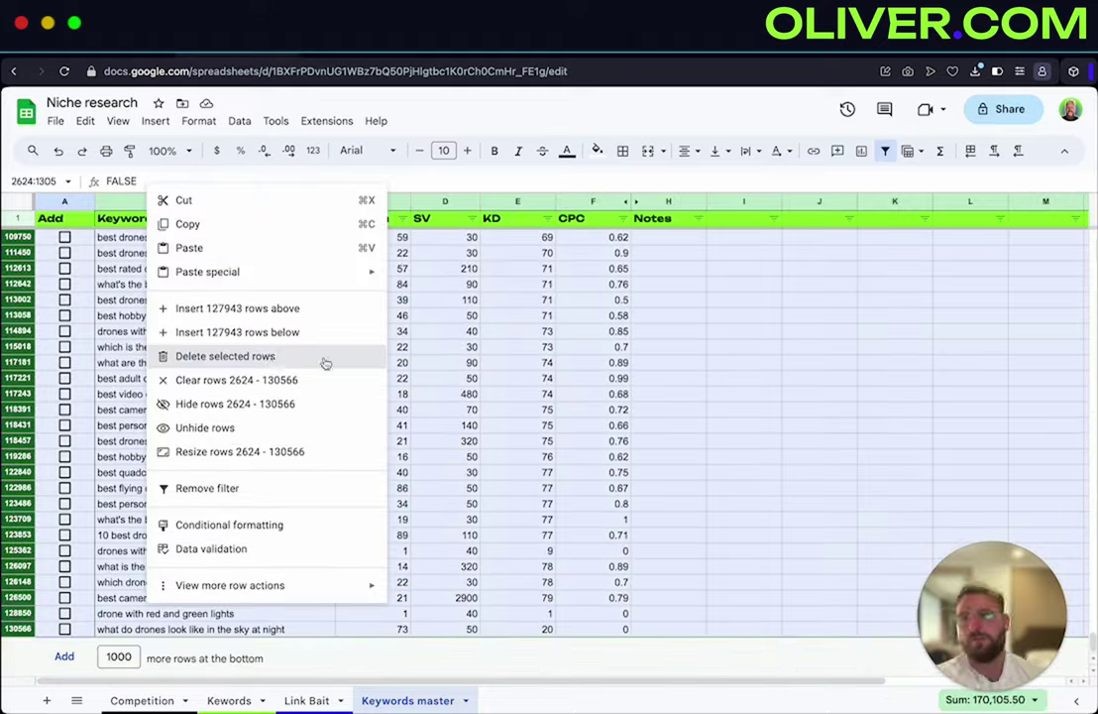
{"action": "left_click", "coordinate": [326, 363]}
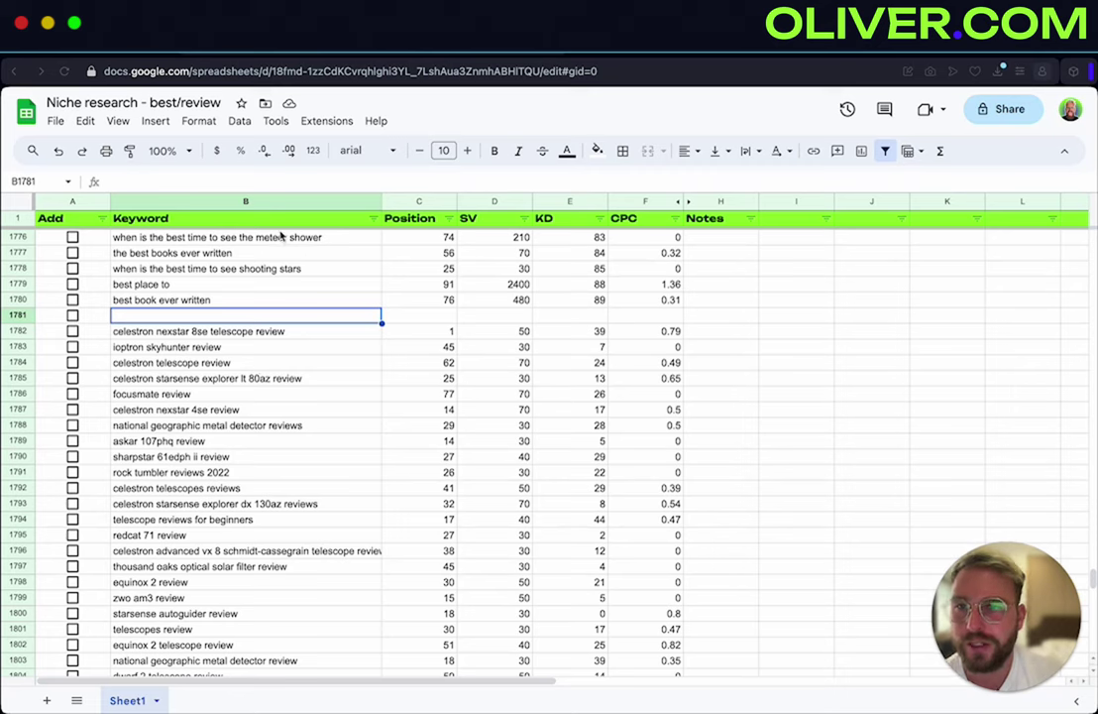
Copy the keyword "celestron nexstar 8se telescope review" from cell B1782 and search Google for it in a new browser tab
{"action": "left_click", "coordinate": [234, 336]}
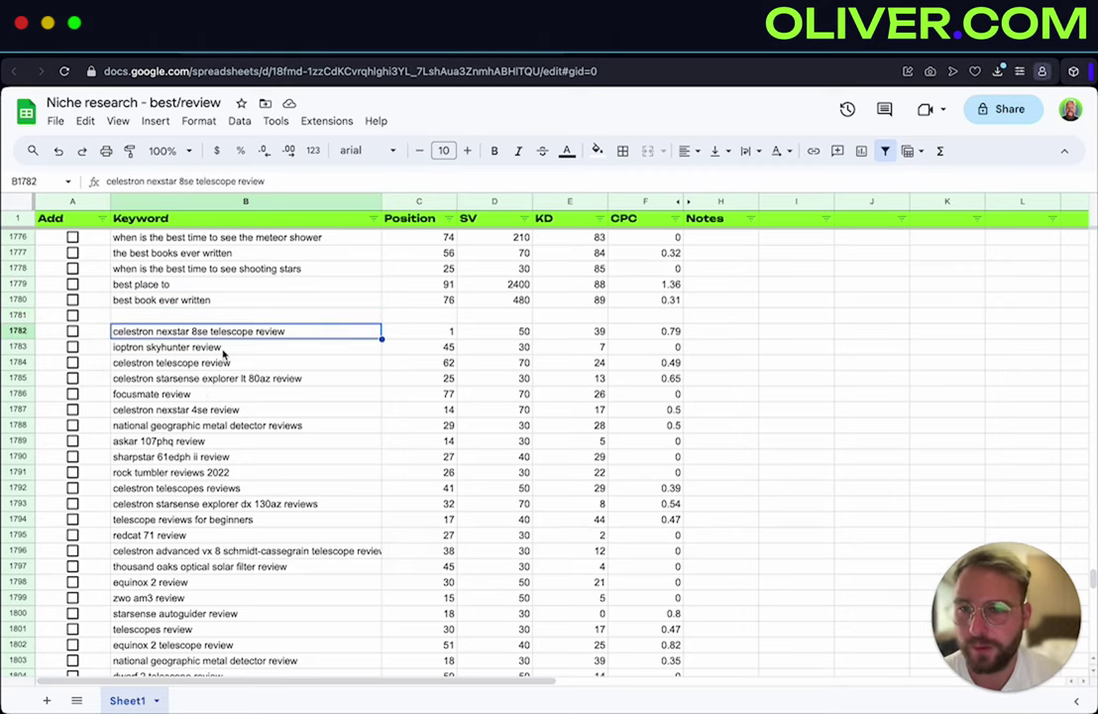
{"action": "left_click", "coordinate": [151, 364]}
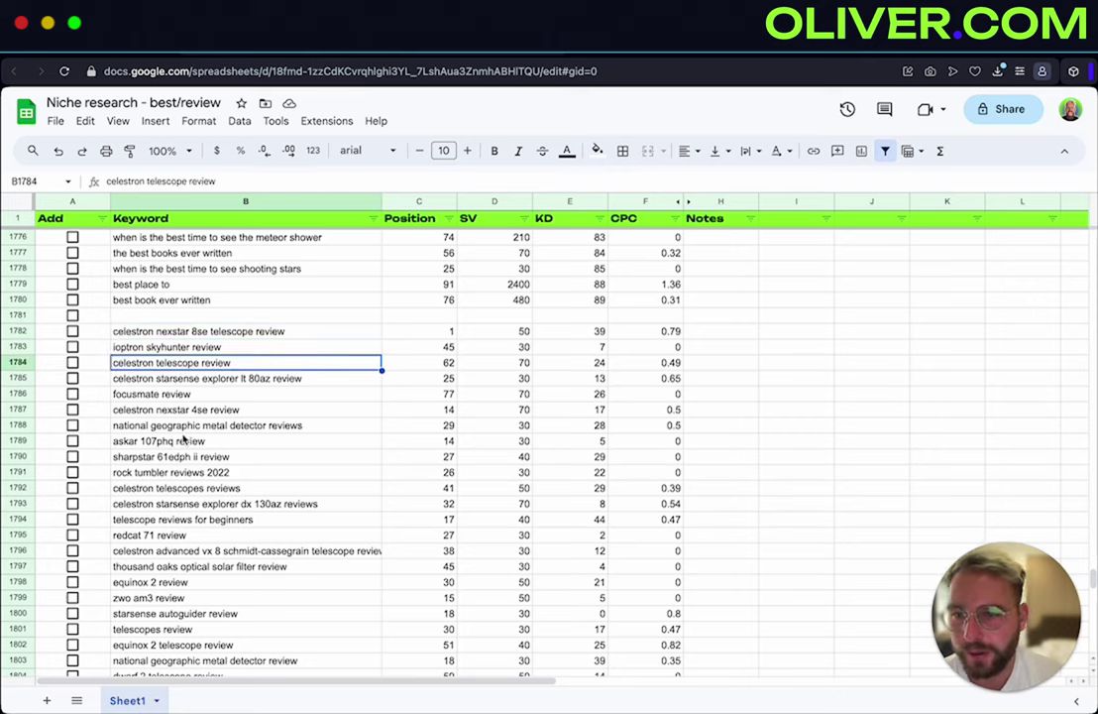
{"action": "double_click", "coordinate": [231, 333]}
{"action": "key", "text": "ctrl+a"}
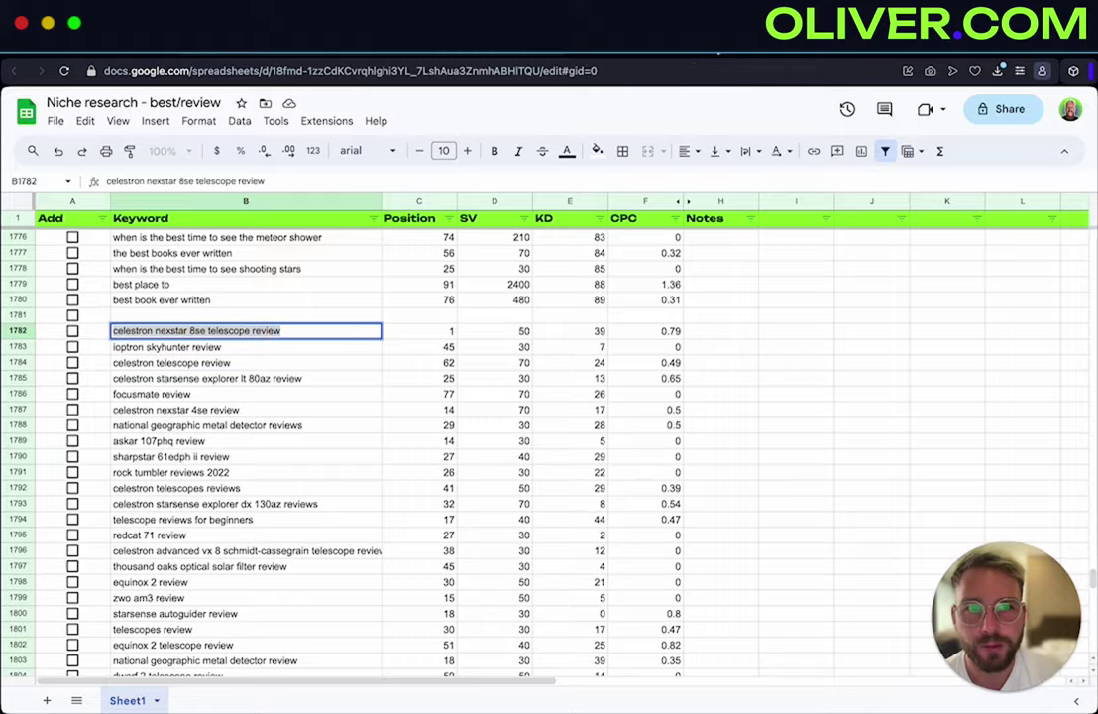
{"action": "key", "text": "super+c"}
{"action": "key", "text": "super+t"}
{"action": "key", "text": "super+v"}
{"action": "key", "text": "Return"}
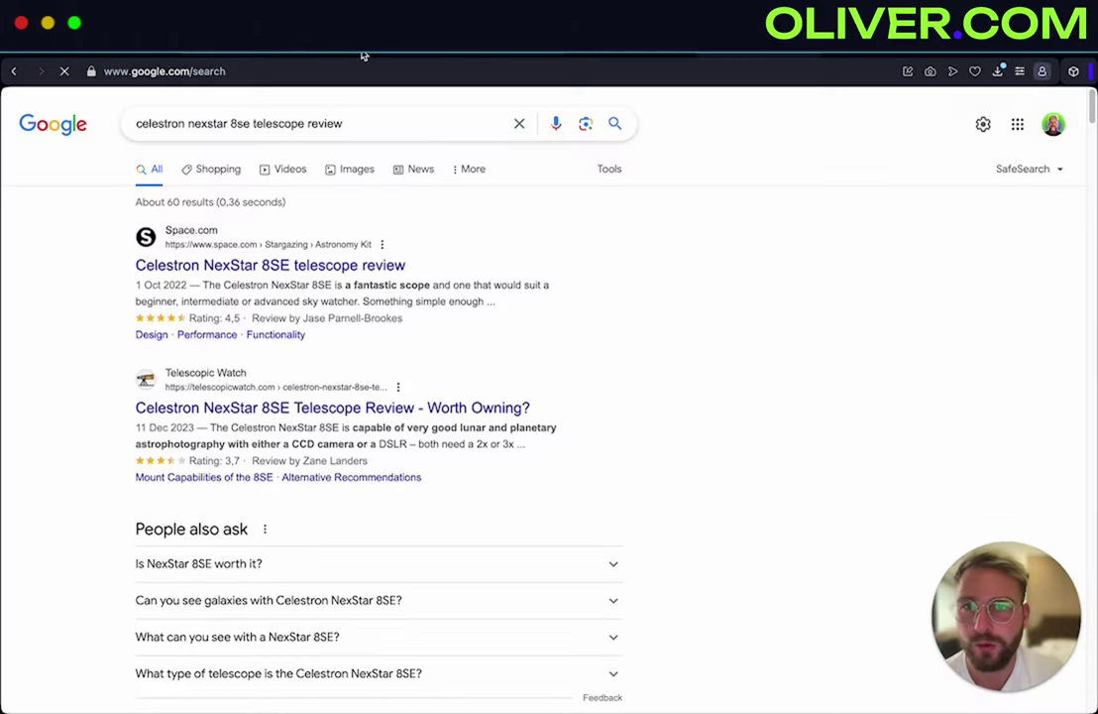
Return to the best/review sheet, copy "celestron telescope review" from cell B1784 and search Google for it in a new browser tab
{"action": "key", "text": "super+w"}
{"action": "double_click", "coordinate": [196, 363]}
{"action": "key", "text": "super+a"}
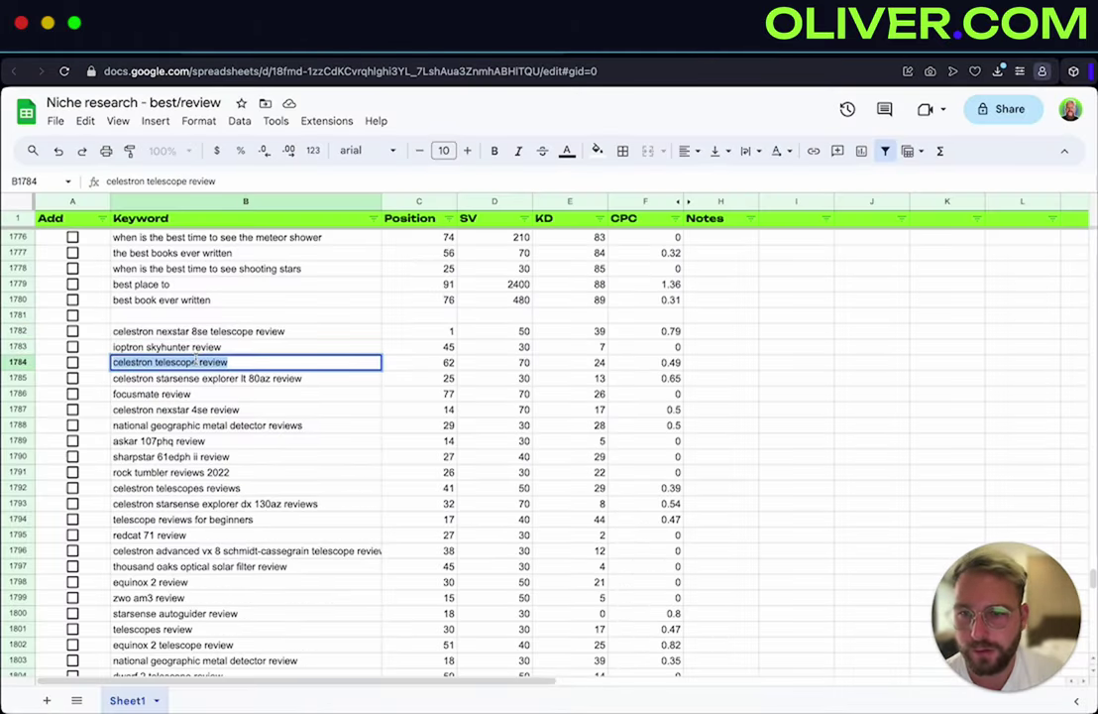
{"action": "key", "text": "super+c"}
{"action": "key", "text": "super+t"}
{"action": "key", "text": "super+v"}
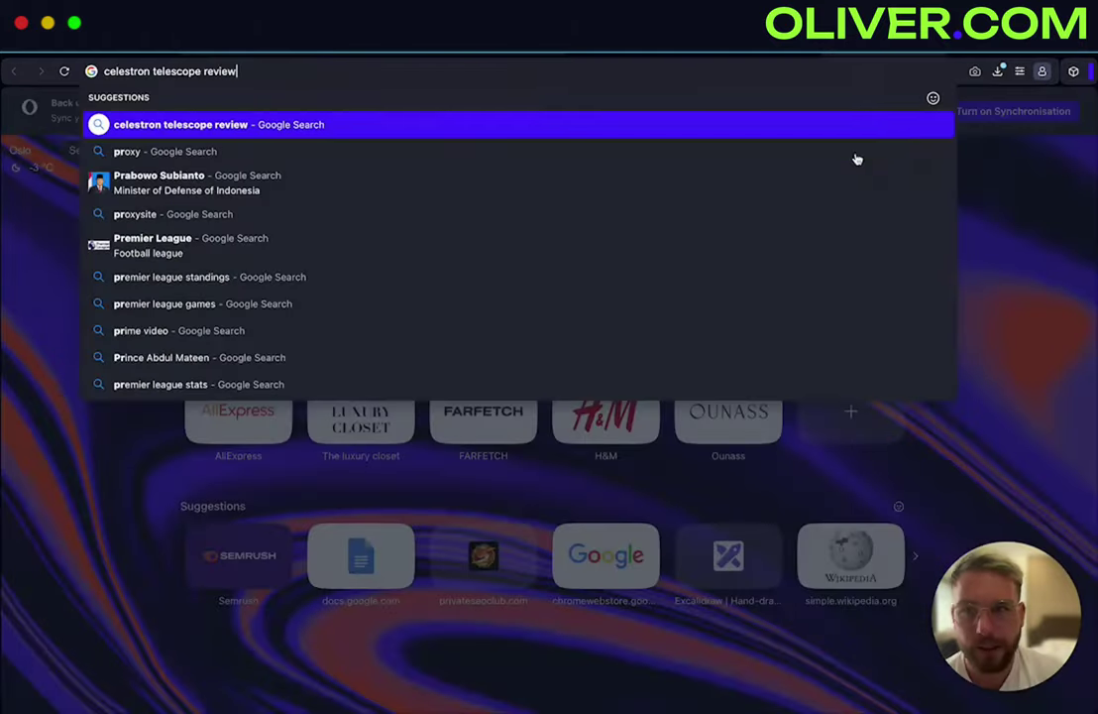
{"action": "key", "text": "Return"}
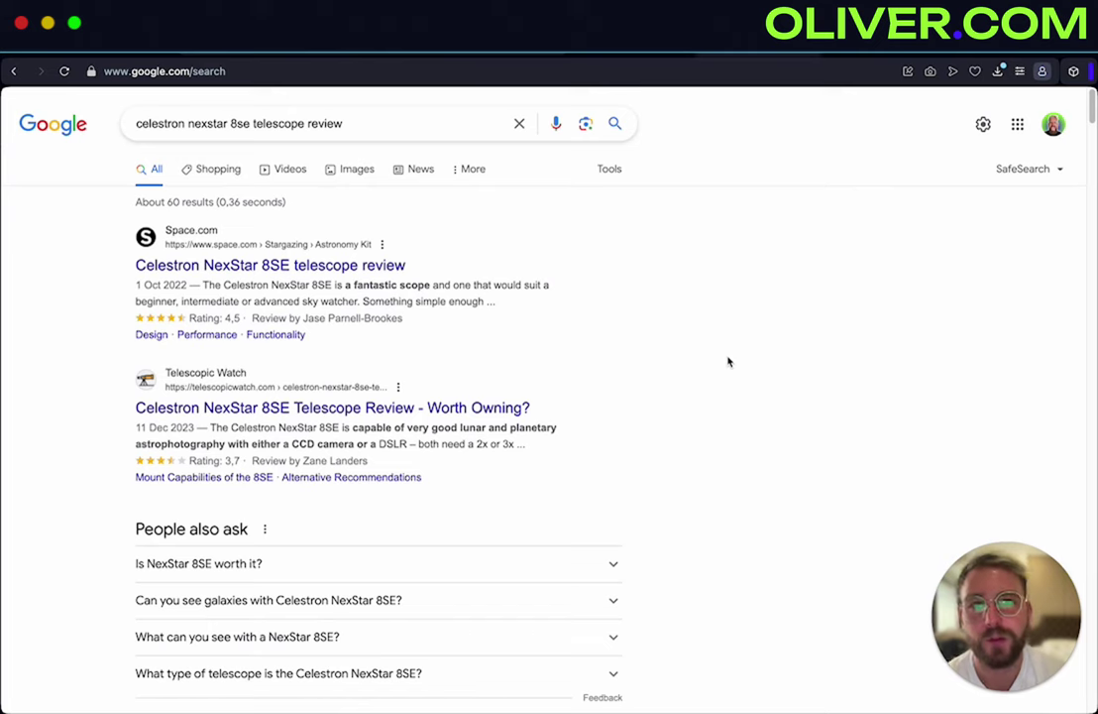
Examine the Google results for "celestron nexstar 8se telescope review" and "celestron telescope review" to judge each keyword's search intent
{"action": "scroll", "coordinate": [711, 441], "scroll_direction": "down", "scroll_amount": 5}
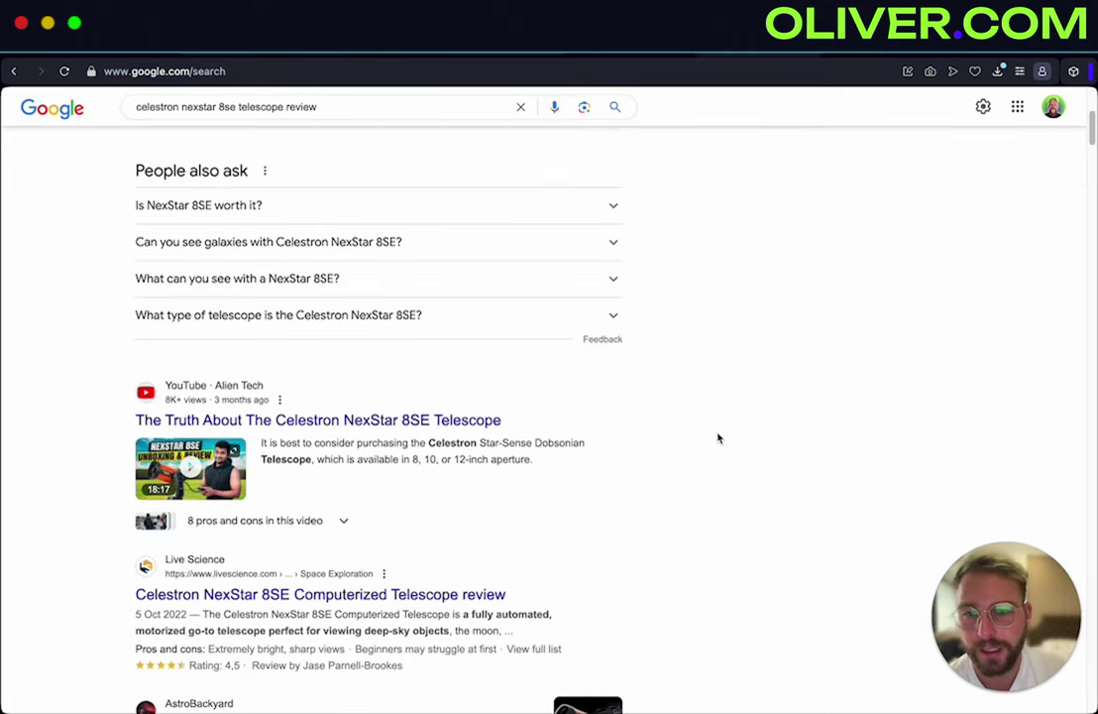
{"action": "scroll", "coordinate": [713, 451], "scroll_direction": "down", "scroll_amount": 6}
{"action": "scroll", "coordinate": [705, 495], "scroll_direction": "up", "scroll_amount": 11}
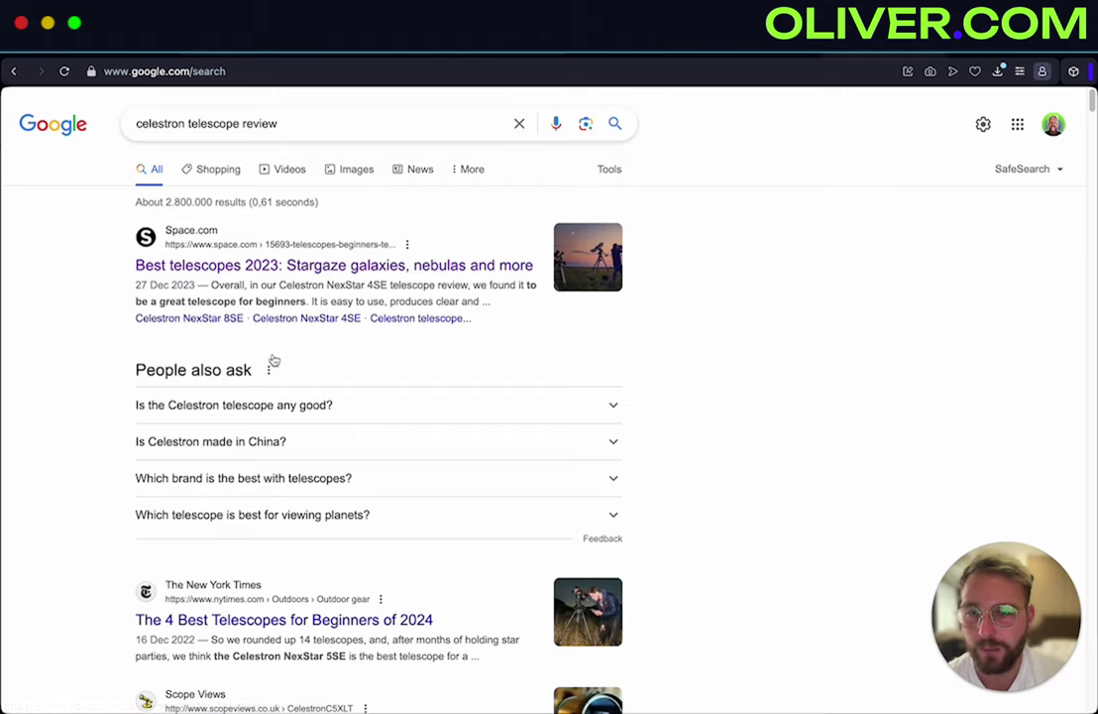
{"action": "scroll", "coordinate": [317, 367], "scroll_direction": "down", "scroll_amount": 5}
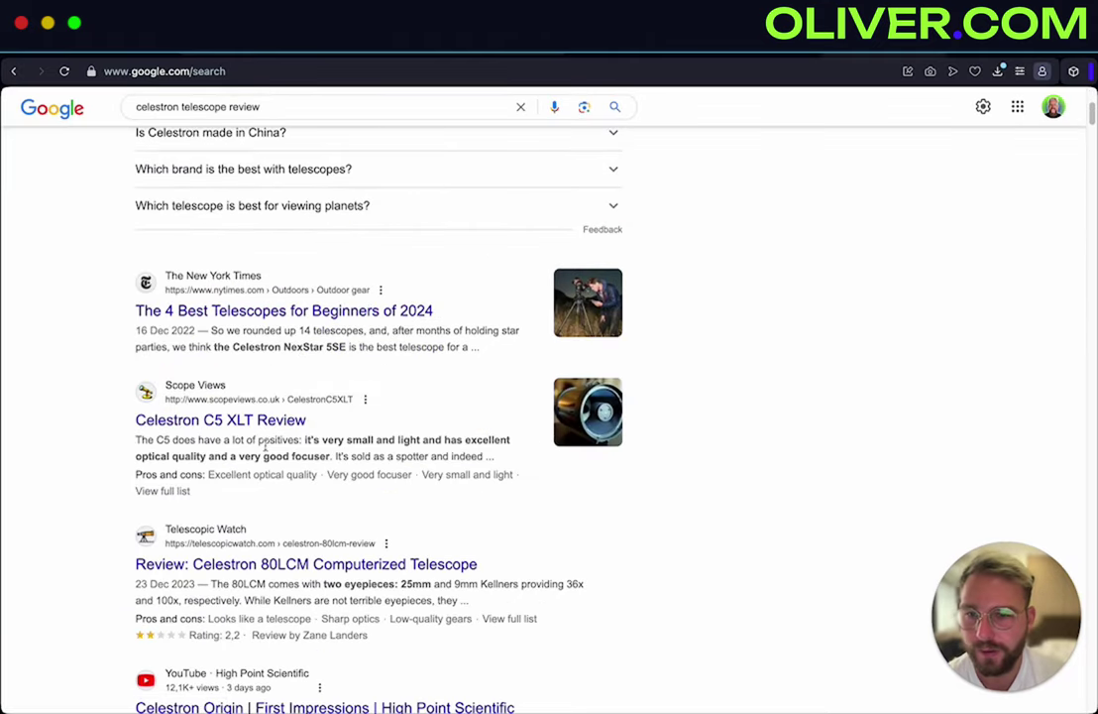
{"action": "scroll", "coordinate": [233, 562], "scroll_direction": "down", "scroll_amount": 10}
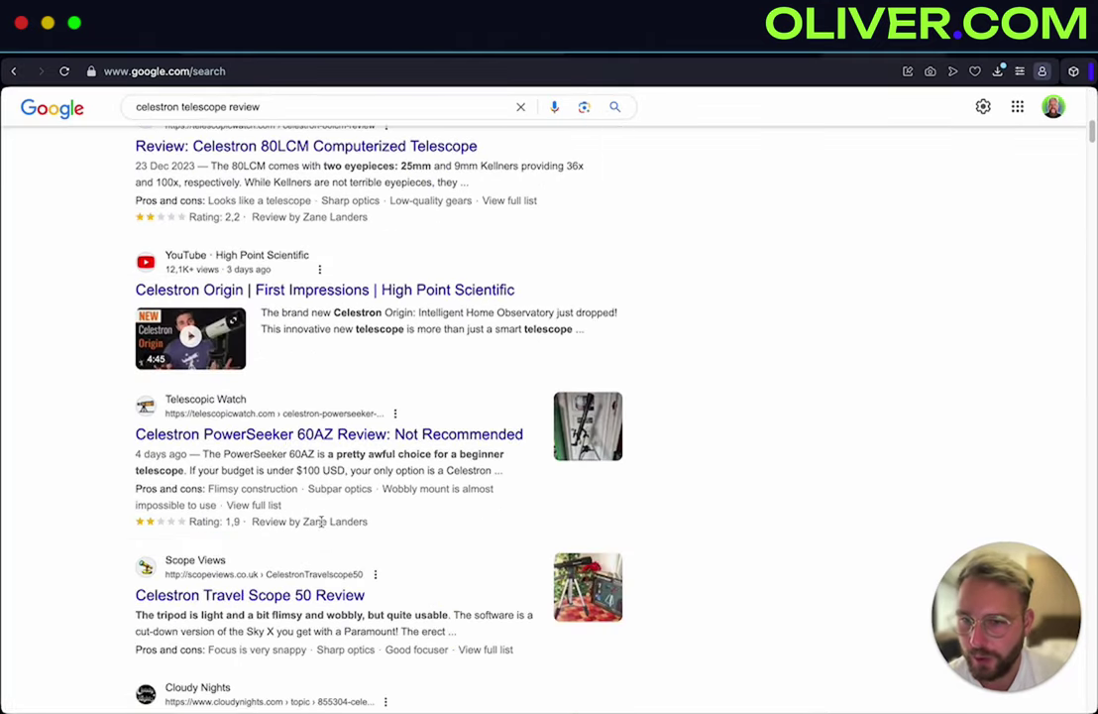
{"action": "scroll", "coordinate": [325, 538], "scroll_direction": "down", "scroll_amount": 3}
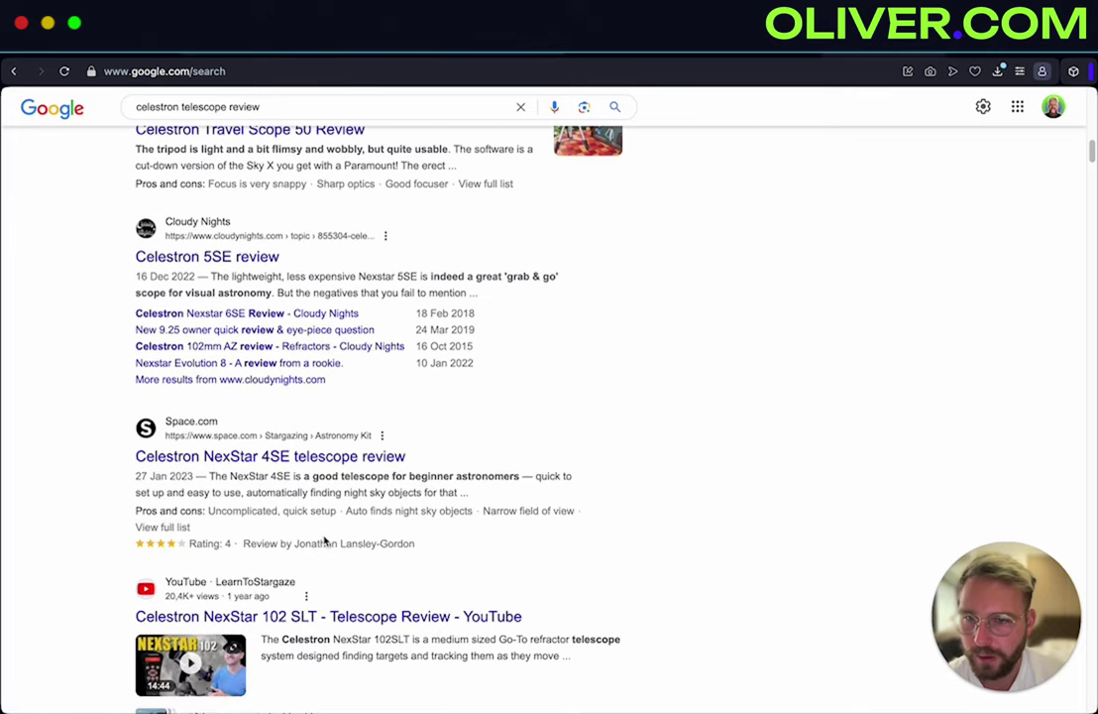
{"action": "scroll", "coordinate": [325, 540], "scroll_direction": "down", "scroll_amount": 5}
{"action": "scroll", "coordinate": [323, 535], "scroll_direction": "down", "scroll_amount": 6}
{"action": "scroll", "coordinate": [325, 538], "scroll_direction": "up", "scroll_amount": 15}
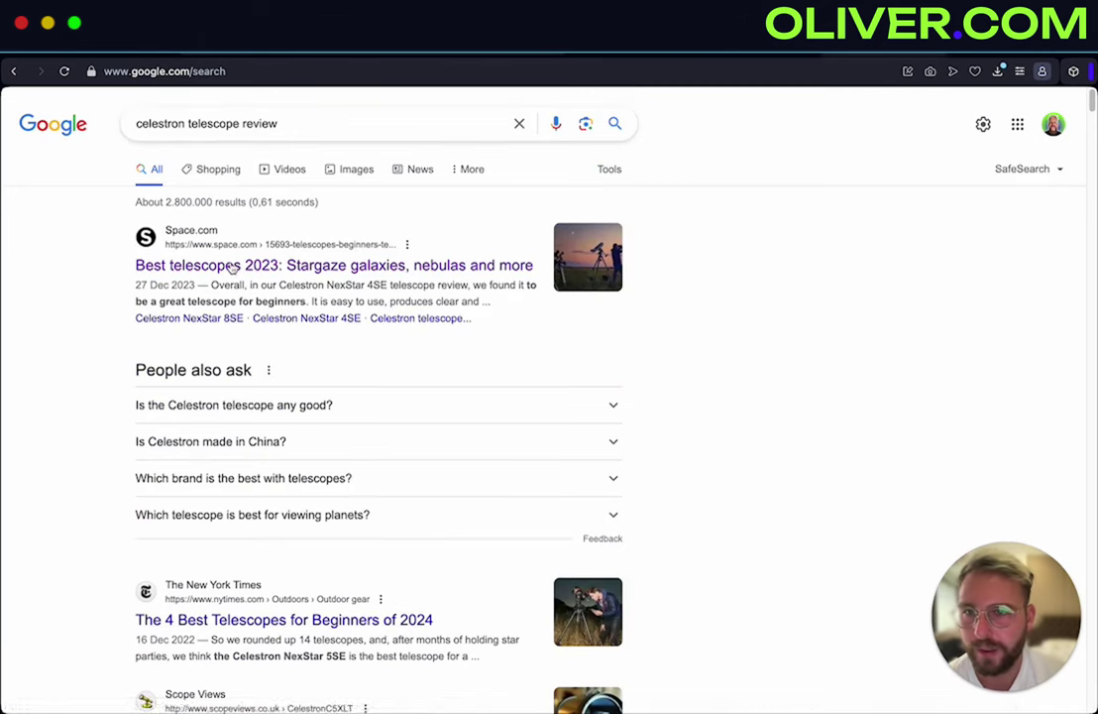
{"action": "scroll", "coordinate": [316, 304], "scroll_direction": "down", "scroll_amount": 5}
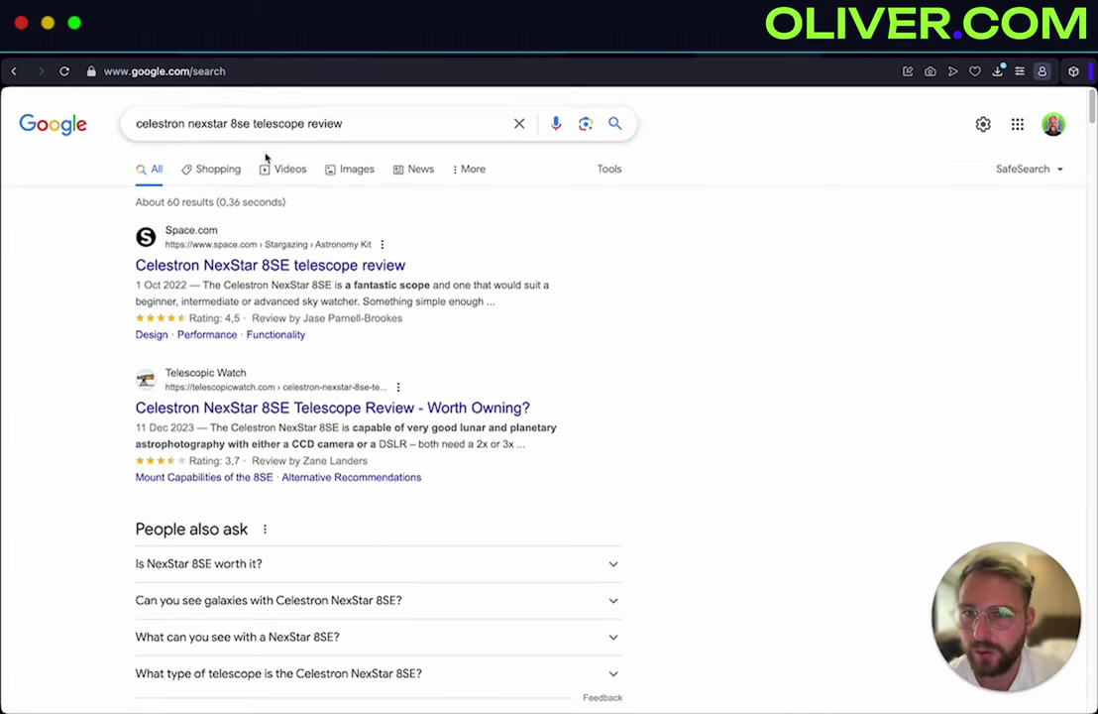
Recheck the Google results for "celestron nexstar 8se telescope review", and tick Add for "celestron telescope review" in the best/review sheet
{"action": "scroll", "coordinate": [347, 354], "scroll_direction": "down", "scroll_amount": 8}
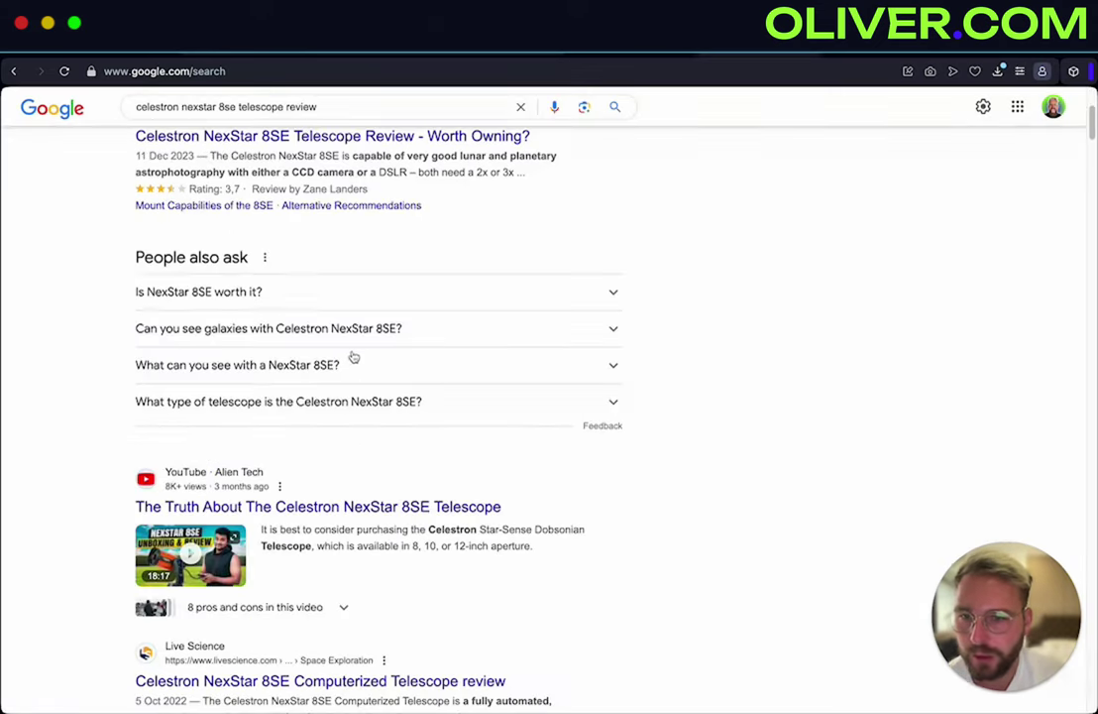
{"action": "scroll", "coordinate": [366, 367], "scroll_direction": "down", "scroll_amount": 12}
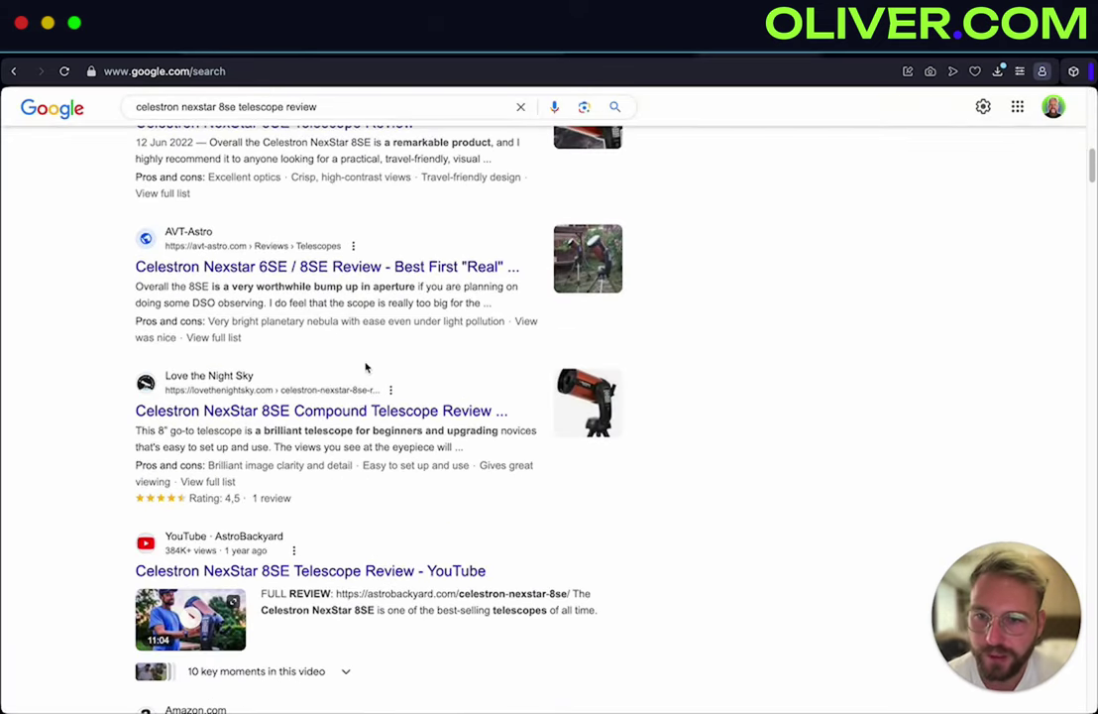
{"action": "scroll", "coordinate": [364, 359], "scroll_direction": "up", "scroll_amount": 15}
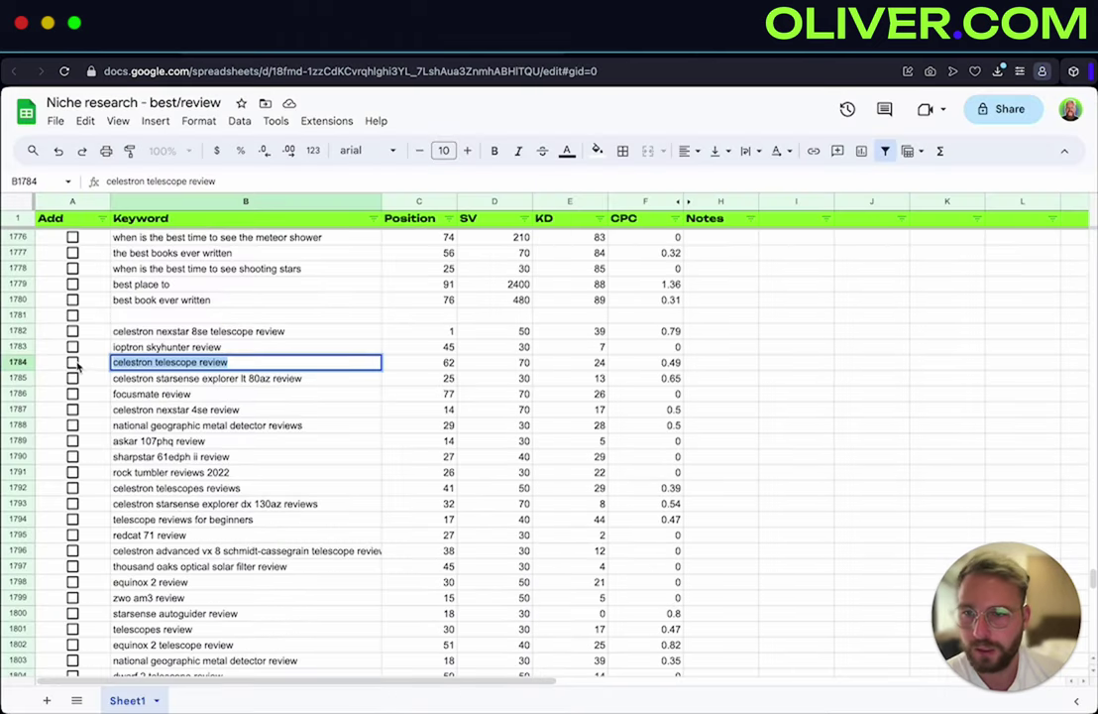
{"action": "left_click", "coordinate": [74, 363]}
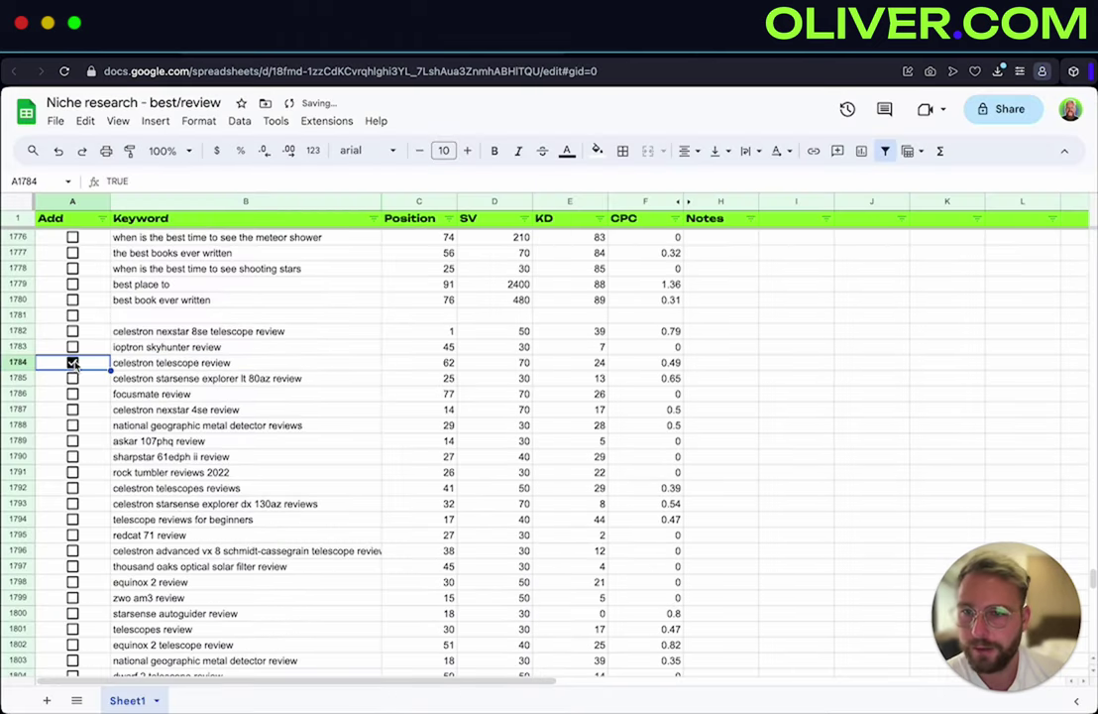
Compare the wording of the product-specific keyword in B1782 with the general brand keyword in B1784
{"action": "left_click", "coordinate": [255, 334]}
{"action": "double_click", "coordinate": [191, 333]}
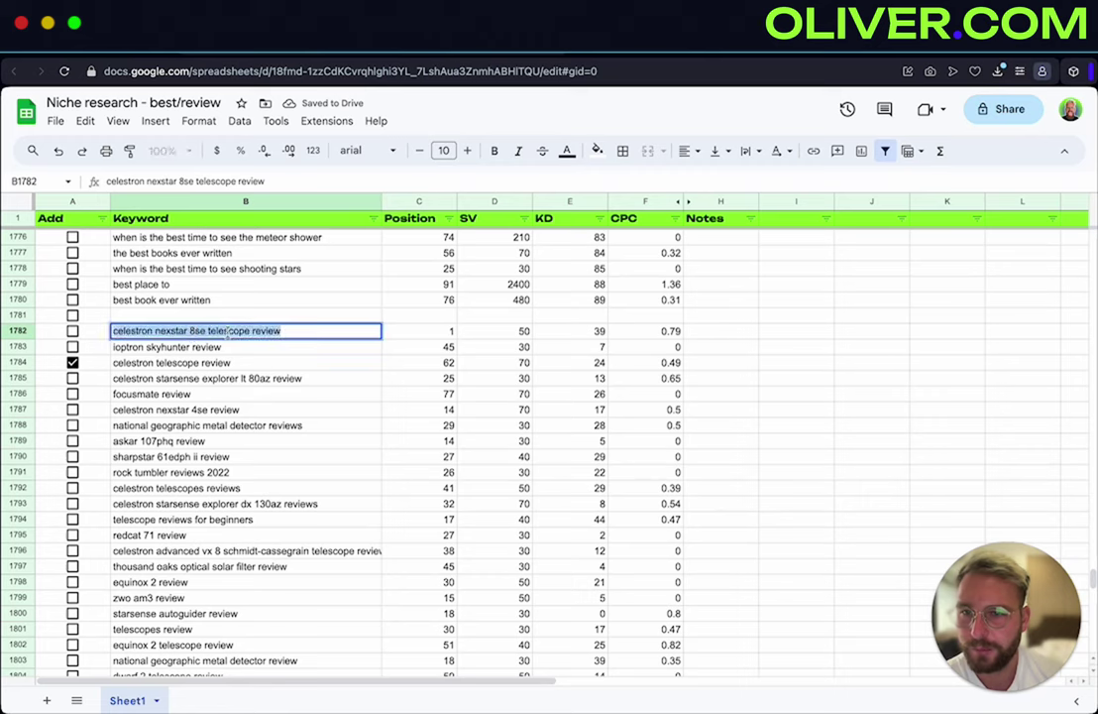
{"action": "left_click", "coordinate": [328, 332]}
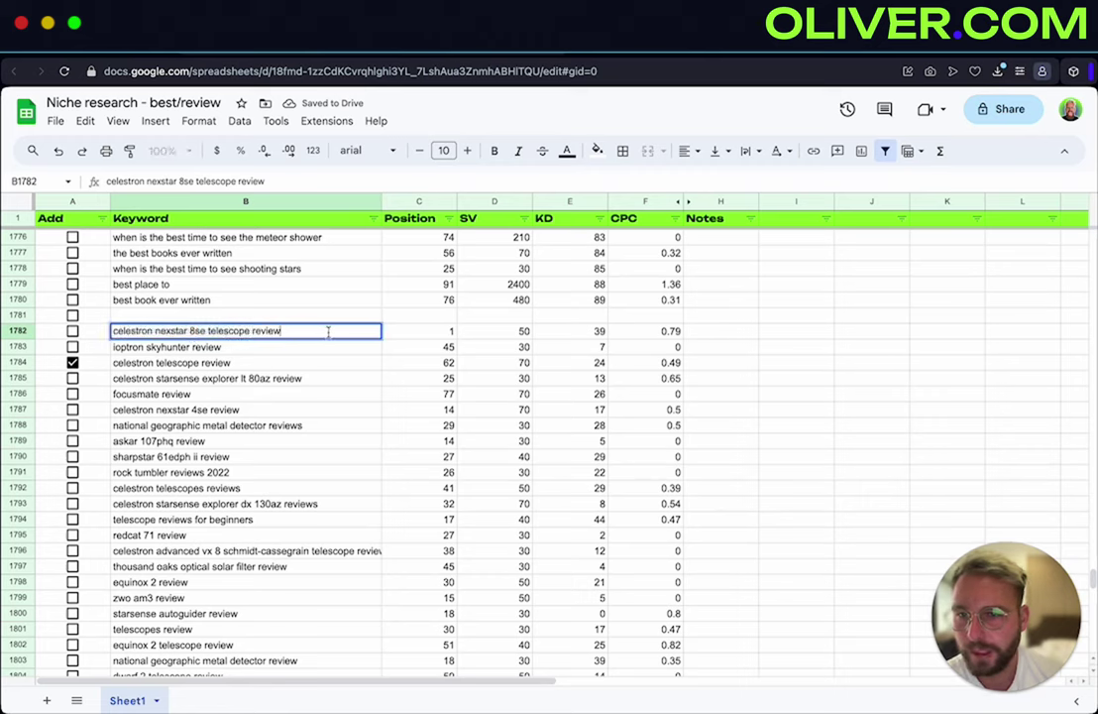
{"action": "double_click", "coordinate": [198, 363]}
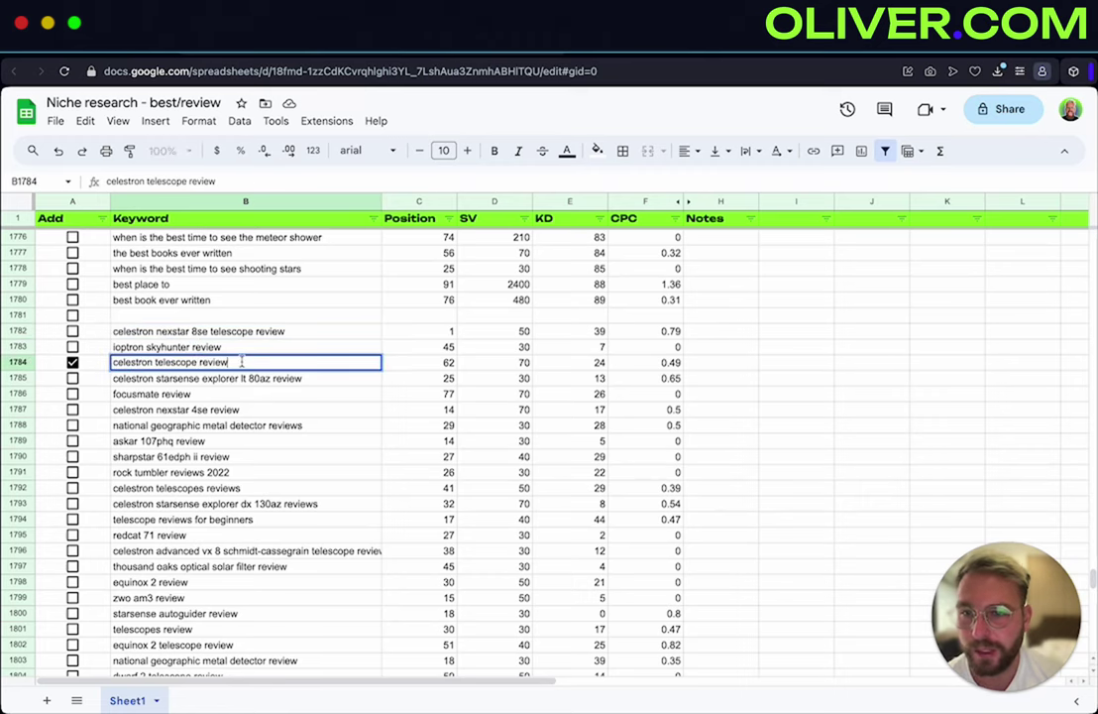
{"action": "triple_click", "coordinate": [241, 363]}
{"action": "left_click", "coordinate": [242, 364]}
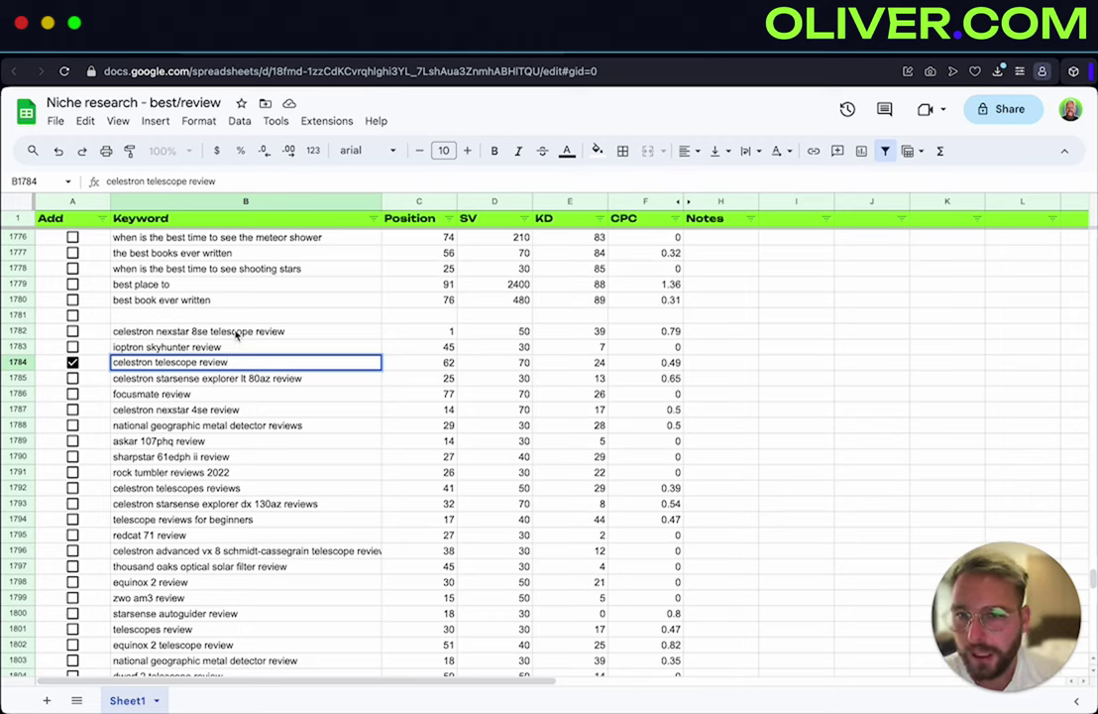
{"action": "left_click", "coordinate": [236, 333]}
{"action": "left_click", "coordinate": [252, 367]}
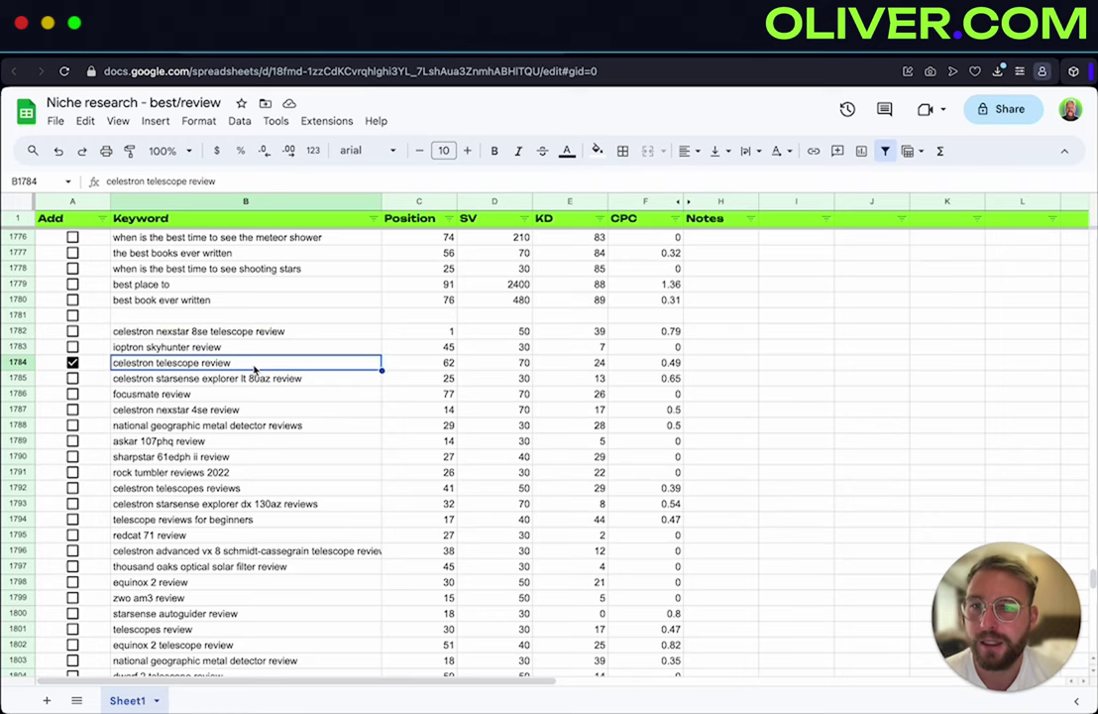
{"action": "left_click", "coordinate": [175, 333]}
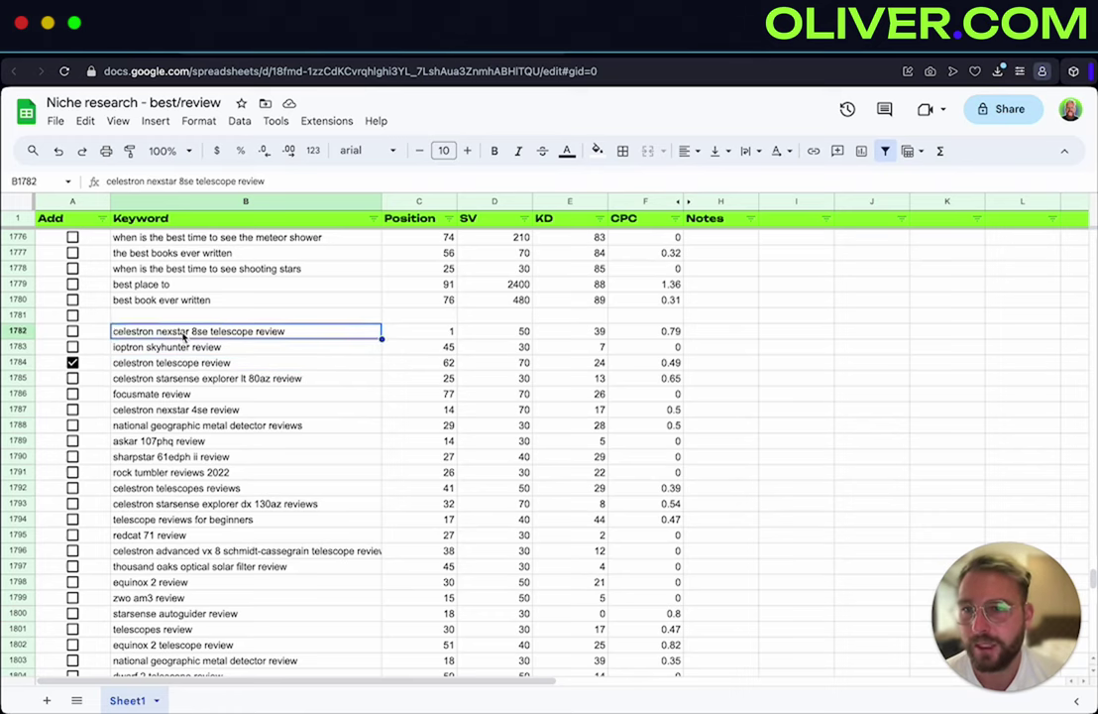
{"action": "double_click", "coordinate": [182, 331]}
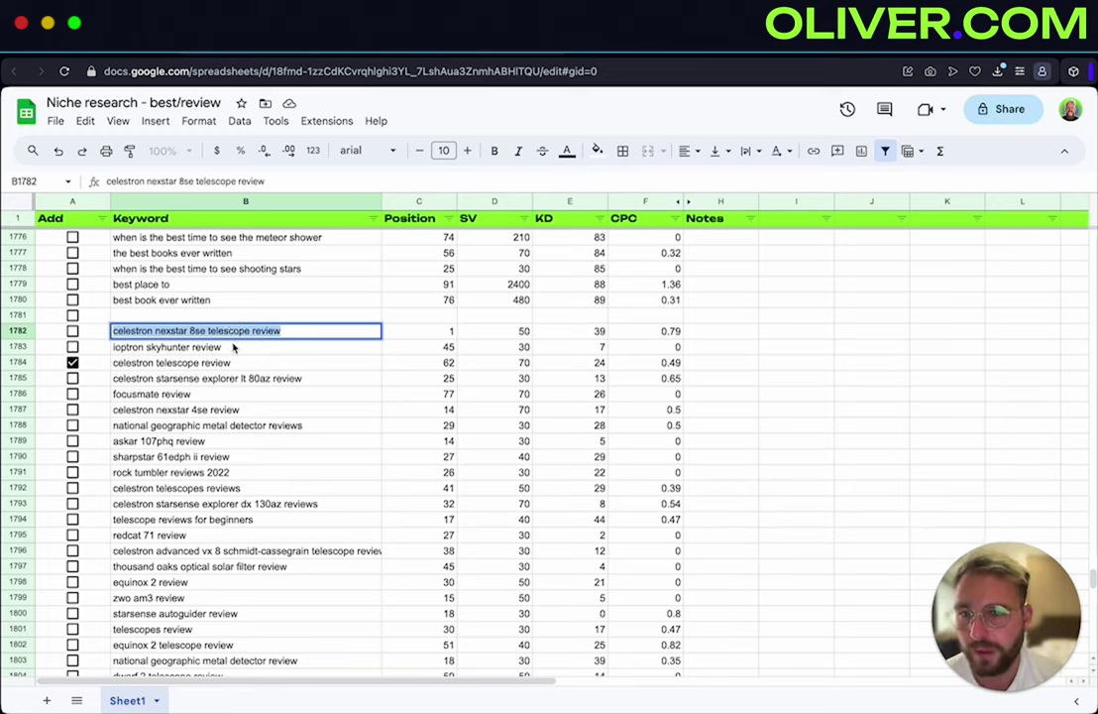
Review the neighbouring review keywords in rows 1783 to 1786 and tick Add for "ioptron skyhunter review"
{"action": "left_click", "coordinate": [127, 346]}
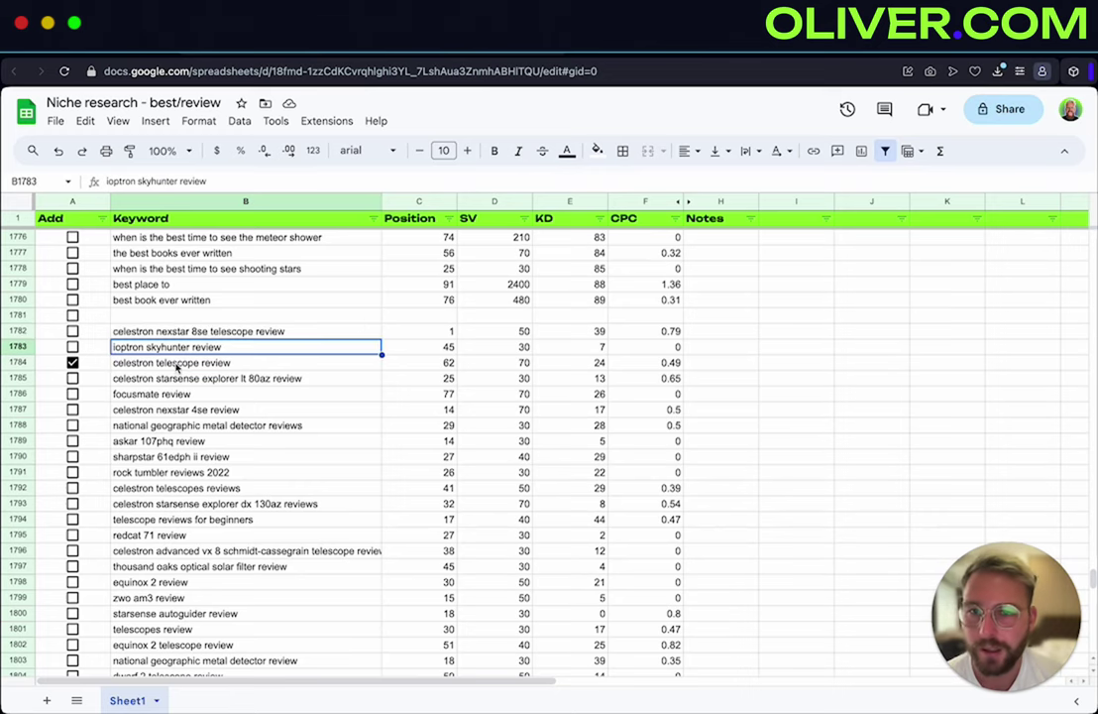
{"action": "left_click", "coordinate": [208, 378]}
{"action": "left_click", "coordinate": [209, 362]}
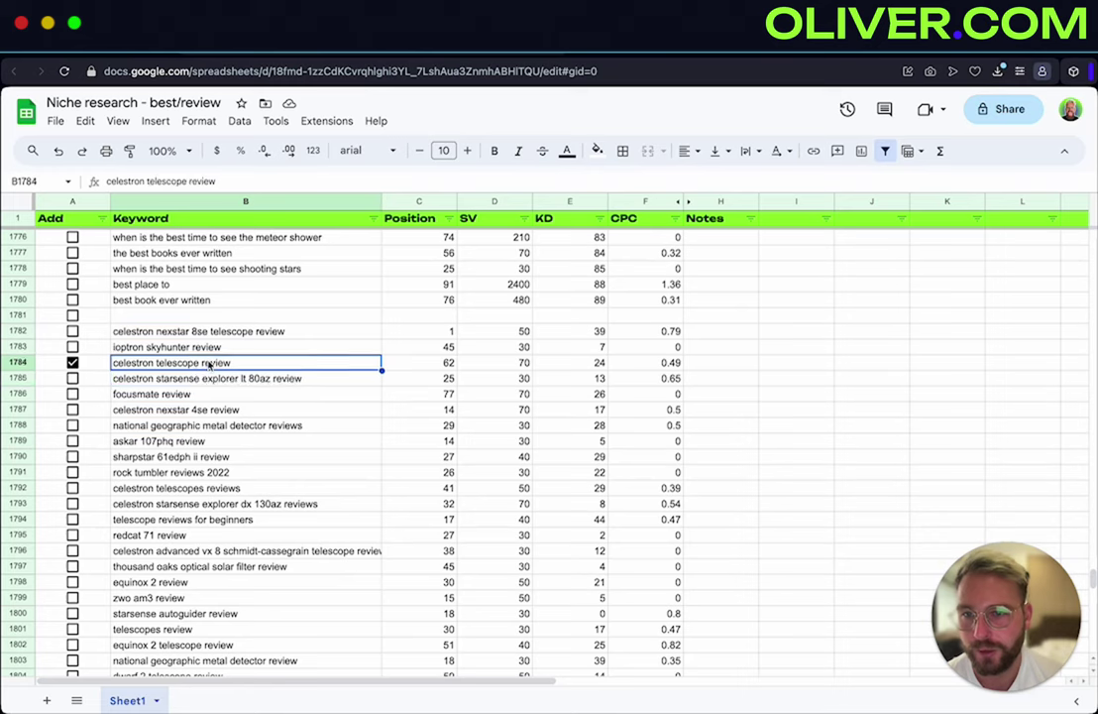
{"action": "double_click", "coordinate": [215, 365]}
{"action": "left_click", "coordinate": [304, 367]}
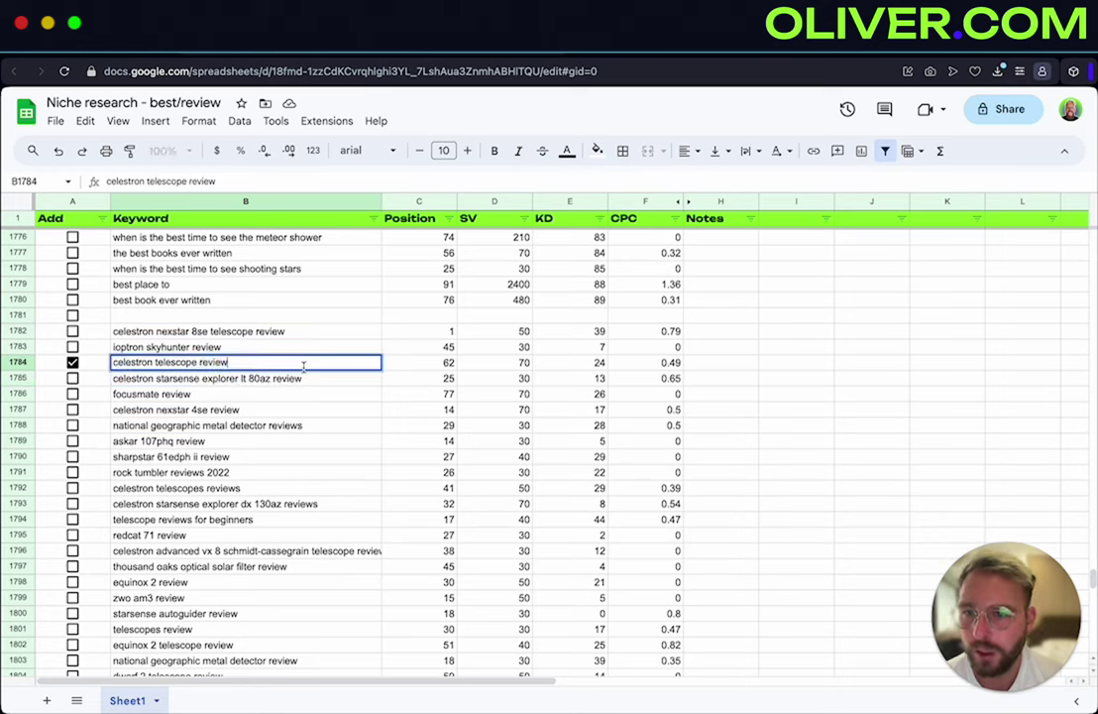
{"action": "left_click", "coordinate": [249, 396]}
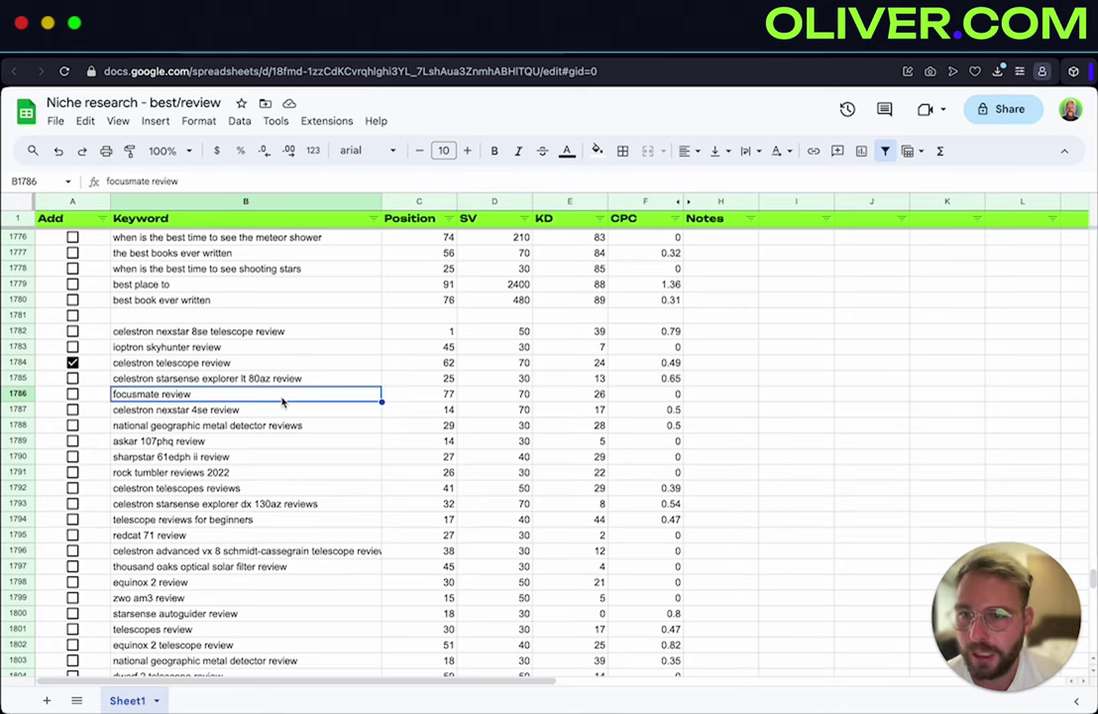
{"action": "left_click", "coordinate": [199, 349]}
{"action": "left_click", "coordinate": [73, 347]}
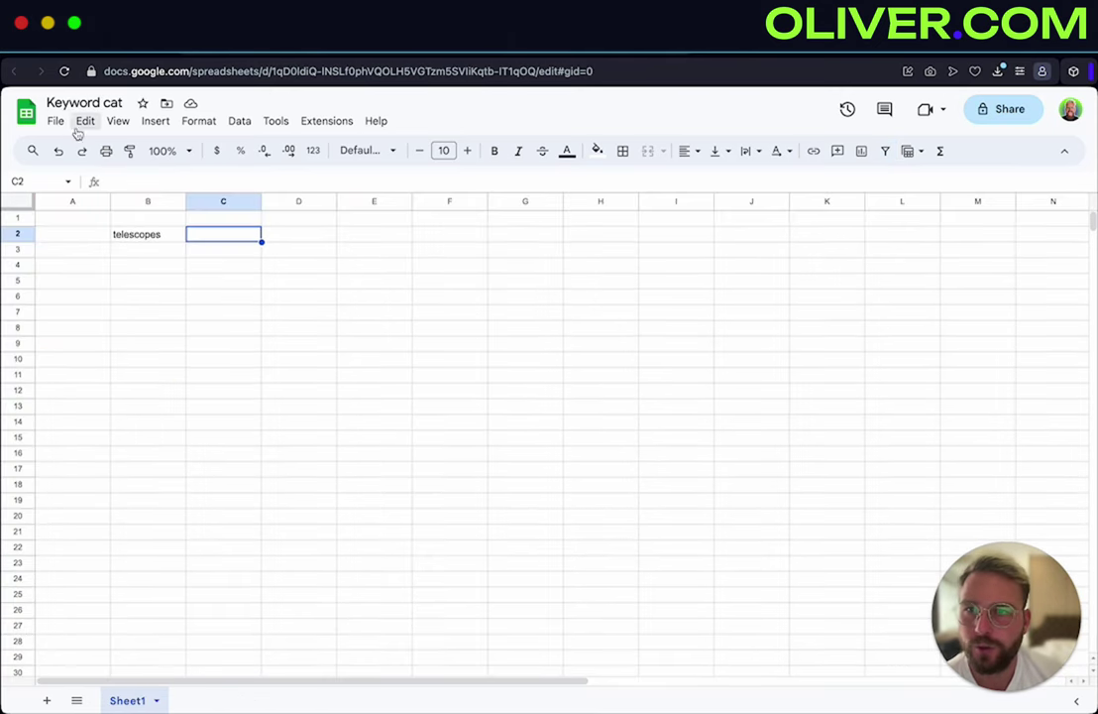
Switch from the Keyword cat file to the best/review file's Keywords sheet and choose the Text contains filter condition for the Keyword column
{"action": "left_click", "coordinate": [72, 234]}
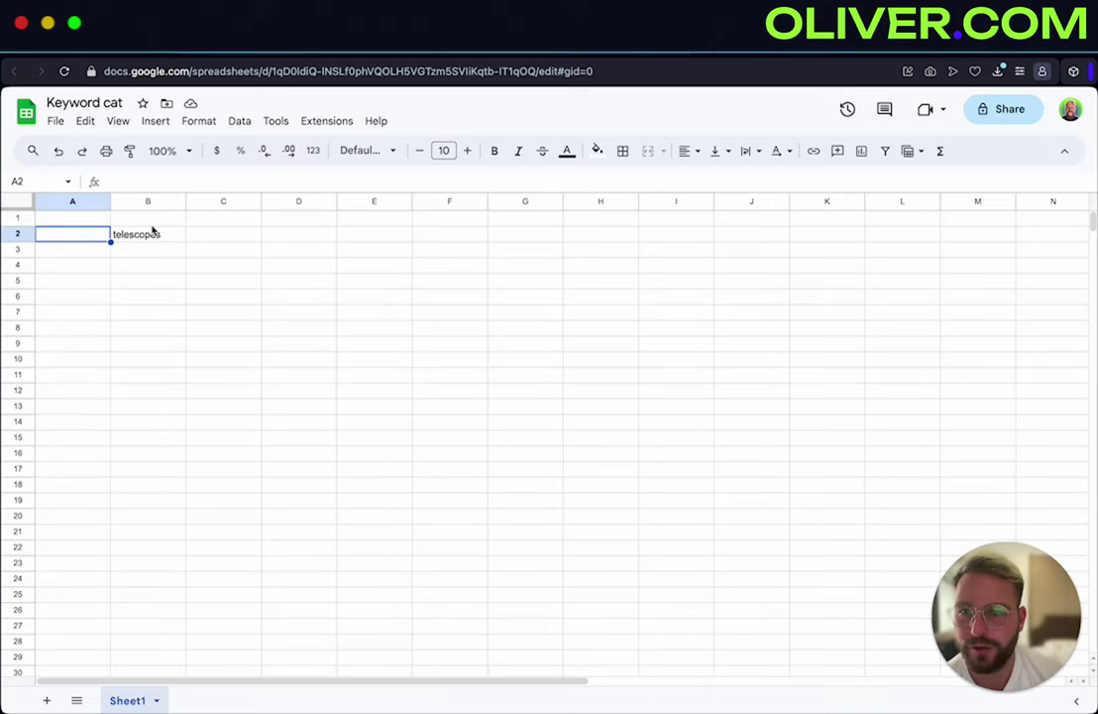
{"action": "left_click", "coordinate": [392, 54]}
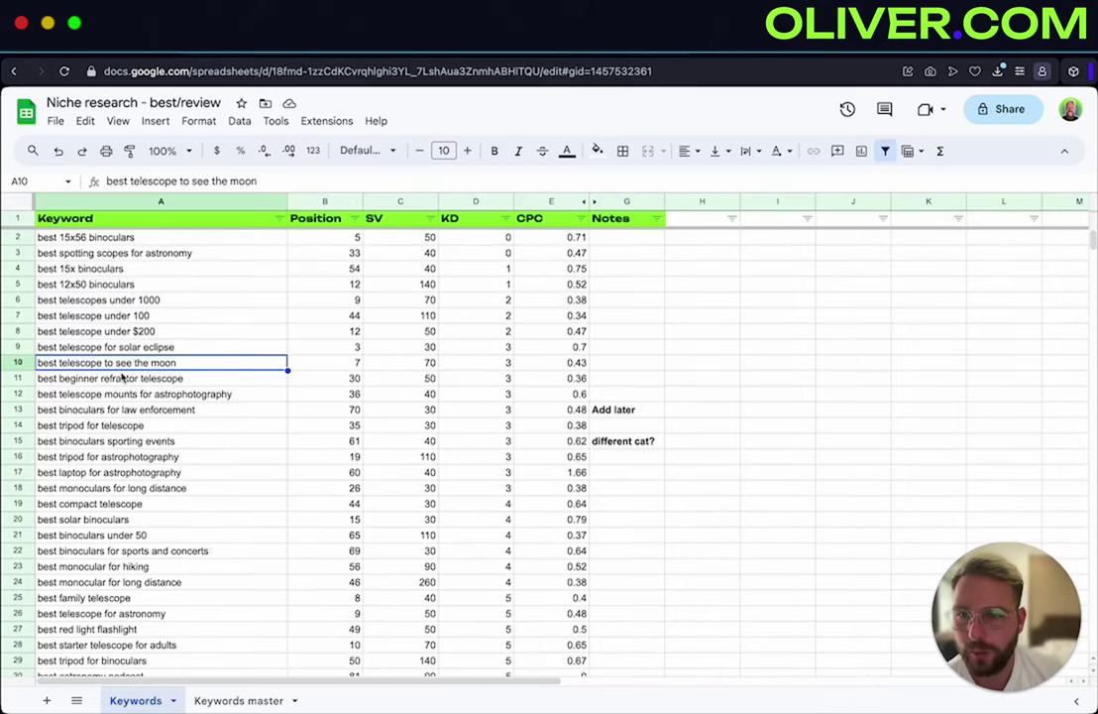
{"action": "left_click", "coordinate": [99, 345]}
{"action": "double_click", "coordinate": [99, 346]}
{"action": "left_click_drag", "start_coordinate": [58, 346], "coordinate": [100, 347]}
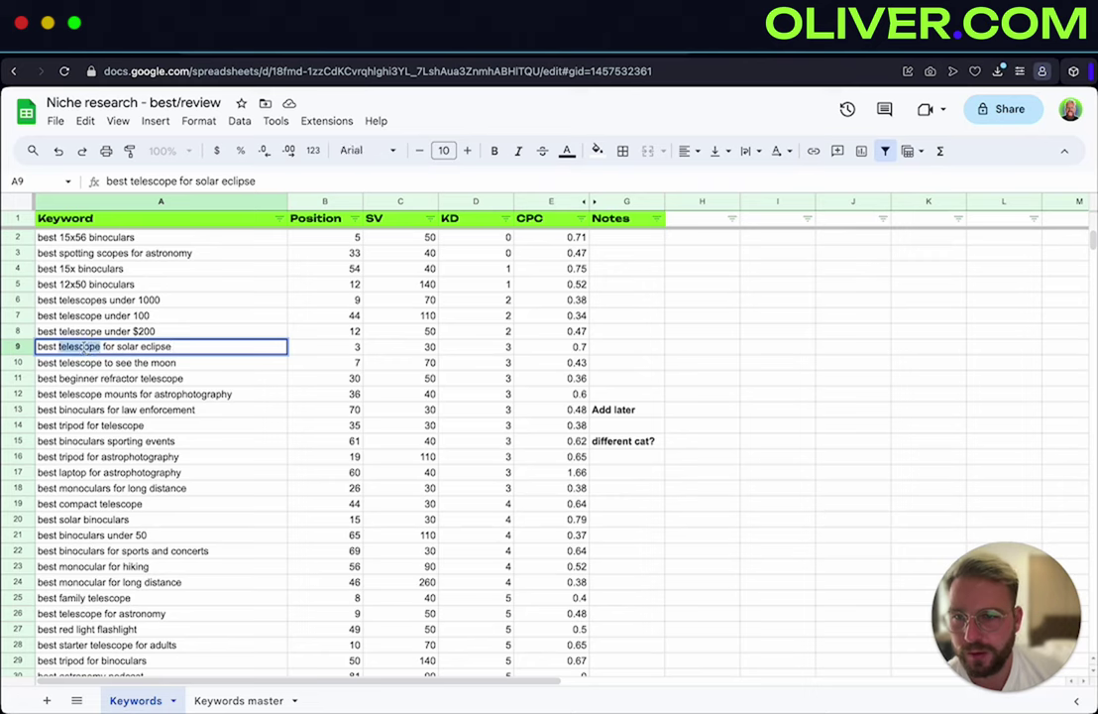
{"action": "left_click", "coordinate": [280, 218]}
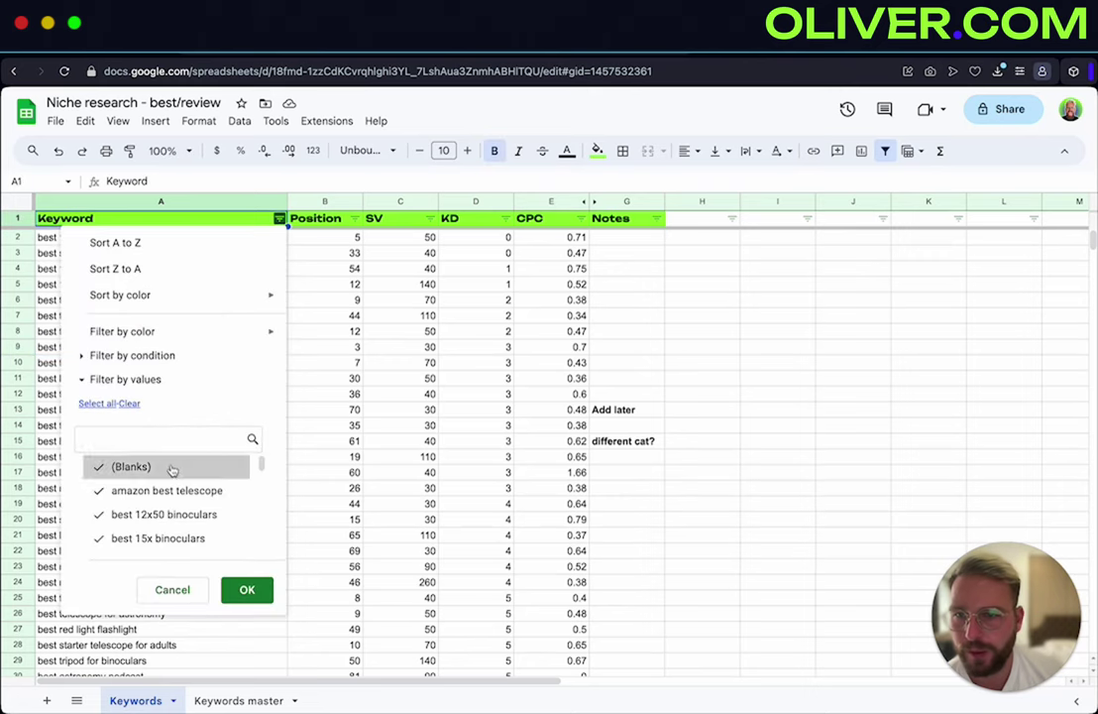
{"action": "left_click", "coordinate": [156, 349]}
{"action": "left_click", "coordinate": [163, 389]}
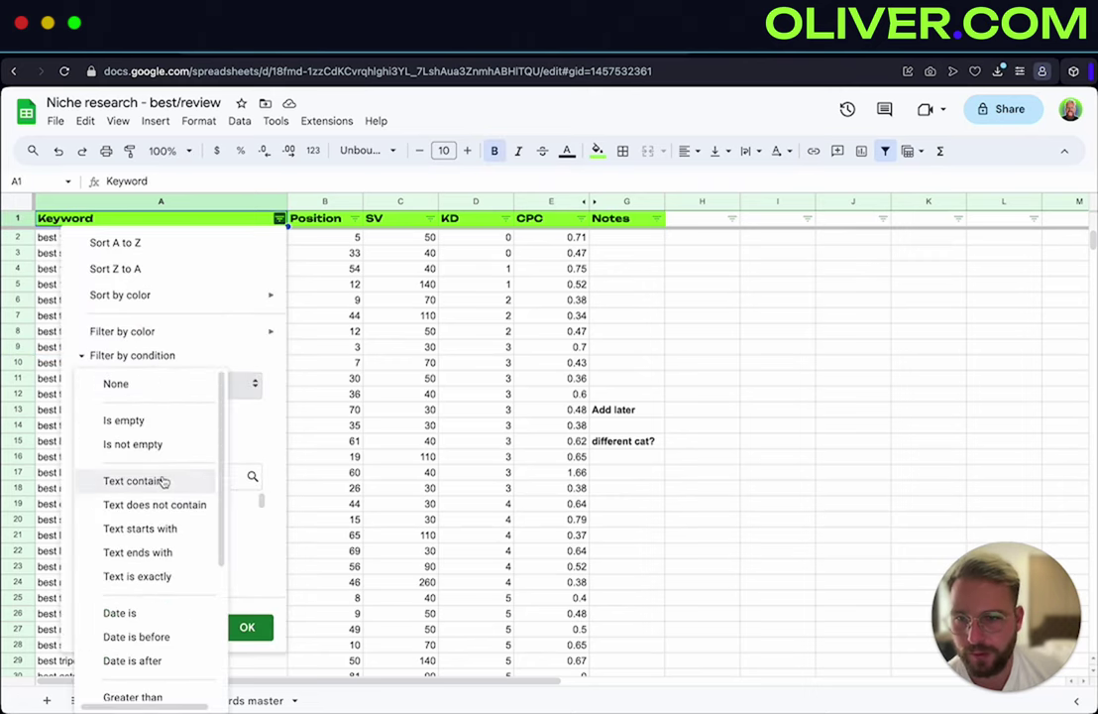
{"action": "left_click", "coordinate": [164, 481]}
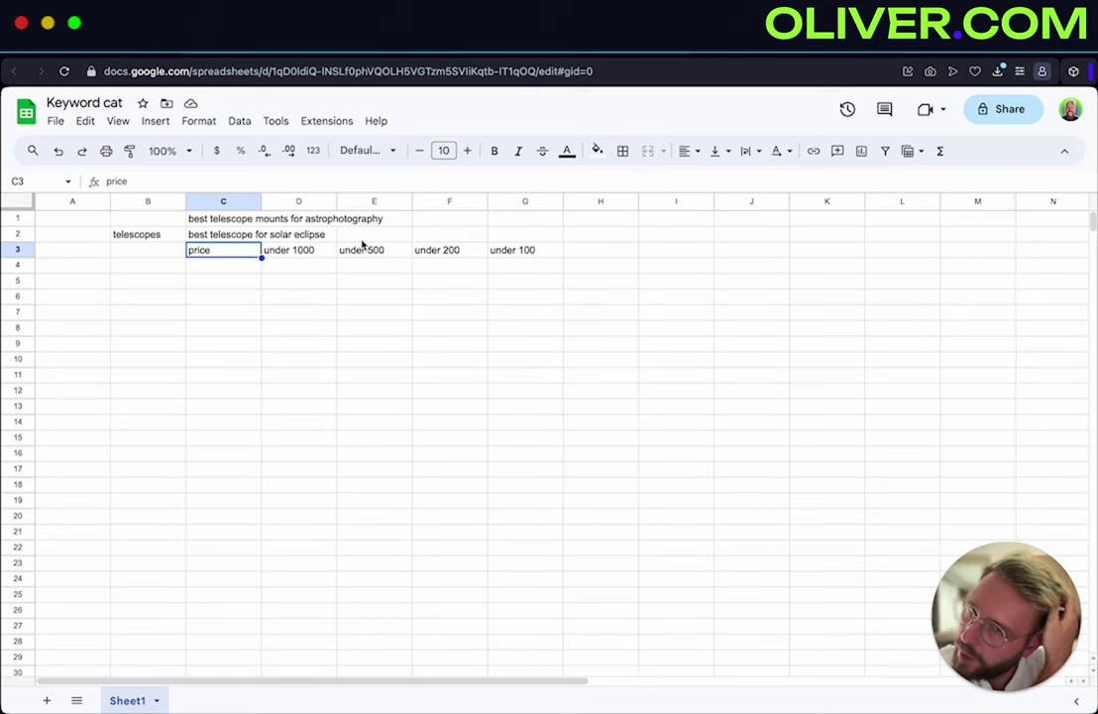
Enter the example URL path /telescopes/price/under-1000 in cell B5 of the Keyword cat sheet, reusing the telescopes category name
{"action": "left_click", "coordinate": [174, 284]}
{"action": "type", "text": "/"}
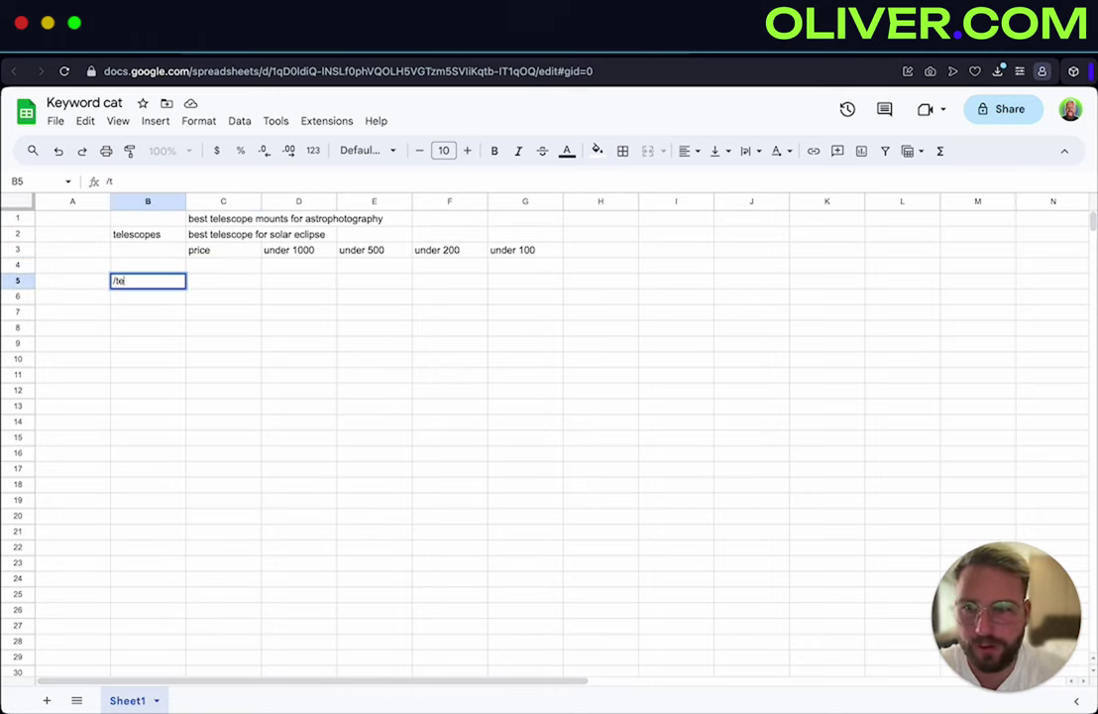
{"action": "type", "text": "te"}
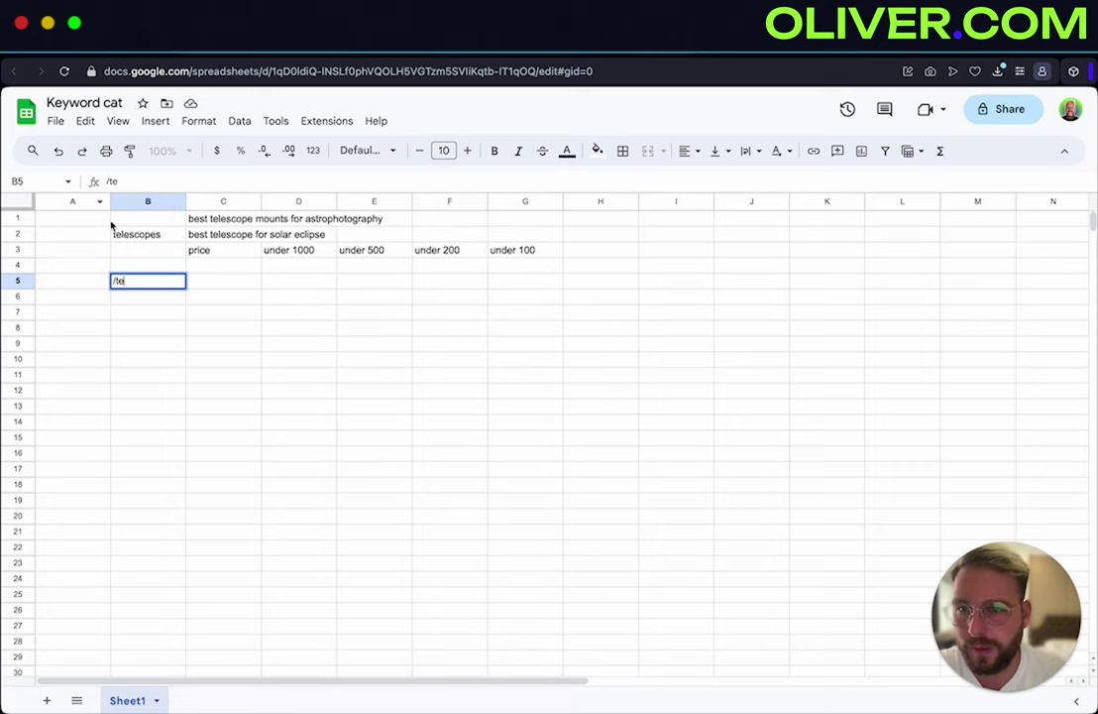
{"action": "double_click", "coordinate": [147, 234]}
{"action": "key", "text": "super+c"}
{"action": "left_click", "coordinate": [132, 284]}
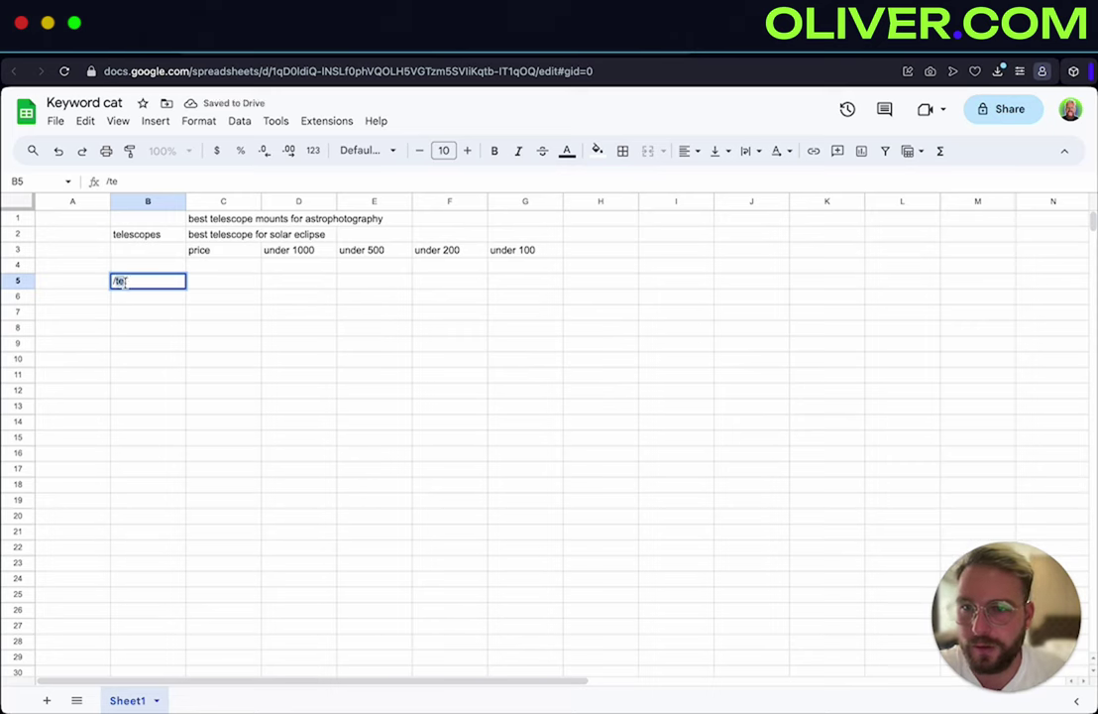
{"action": "double_click", "coordinate": [129, 282]}
{"action": "key", "text": "super+v"}
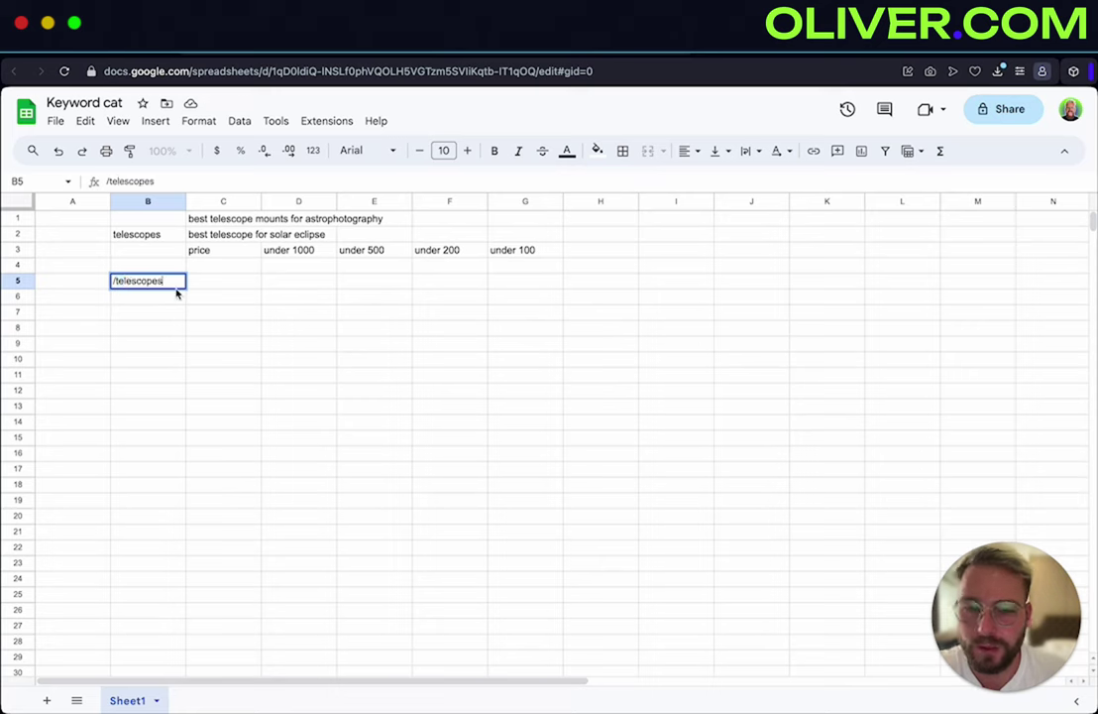
{"action": "type", "text": "/price"}
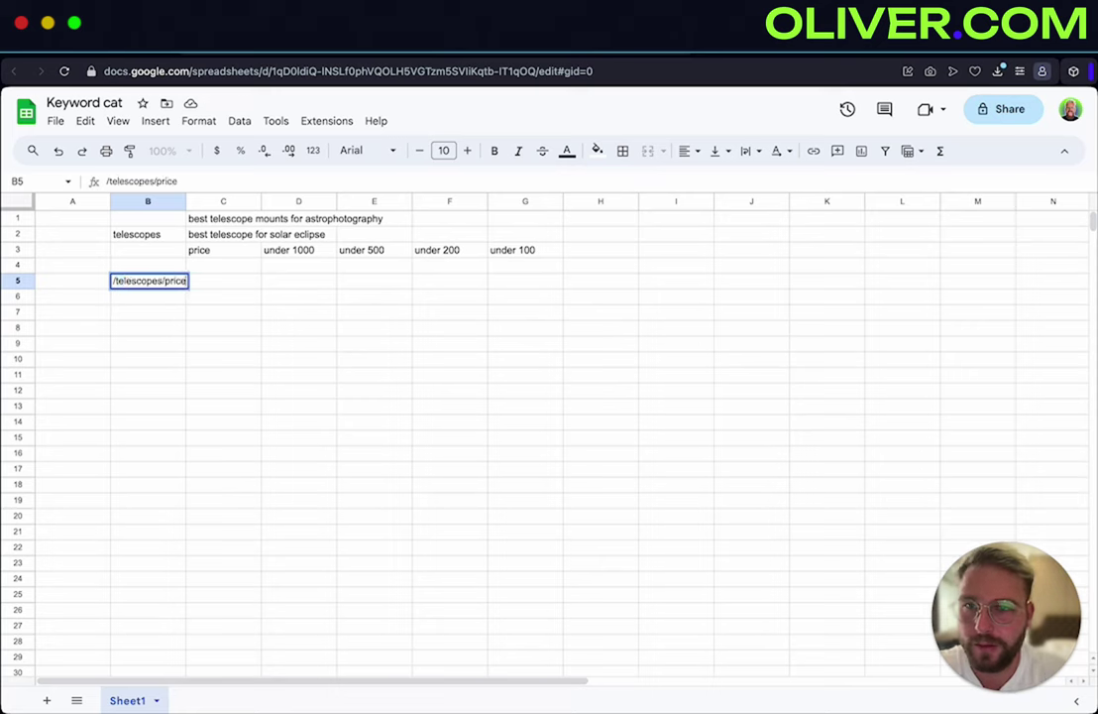
{"action": "type", "text": "/"}
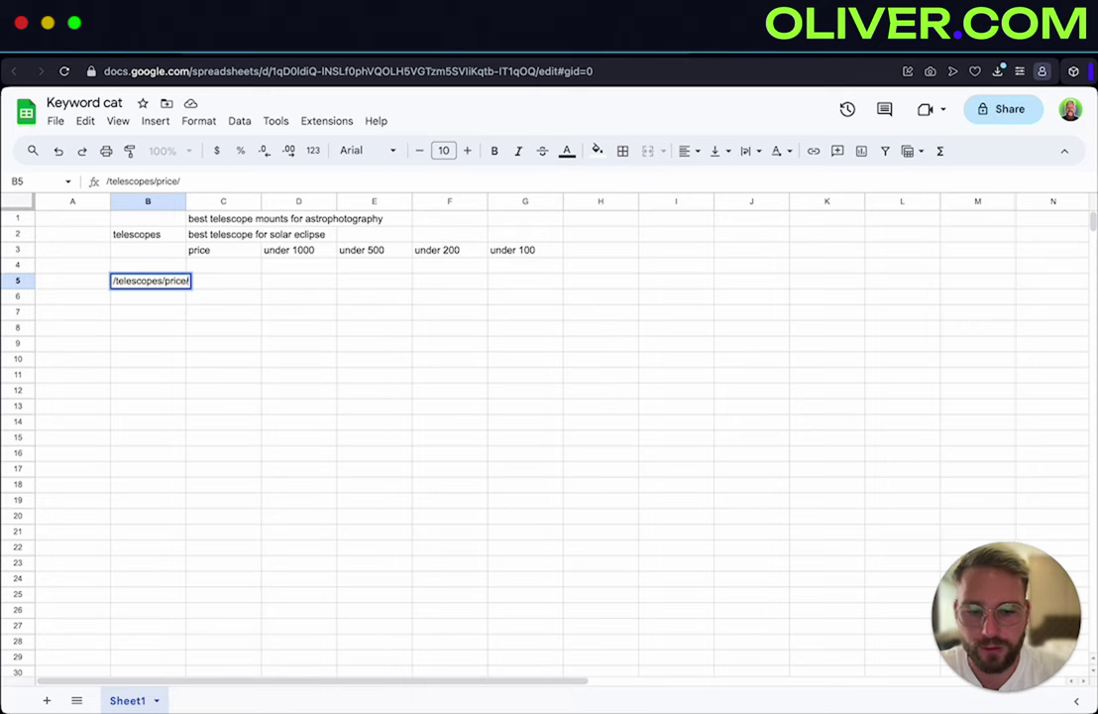
{"action": "type", "text": "under-1000"}
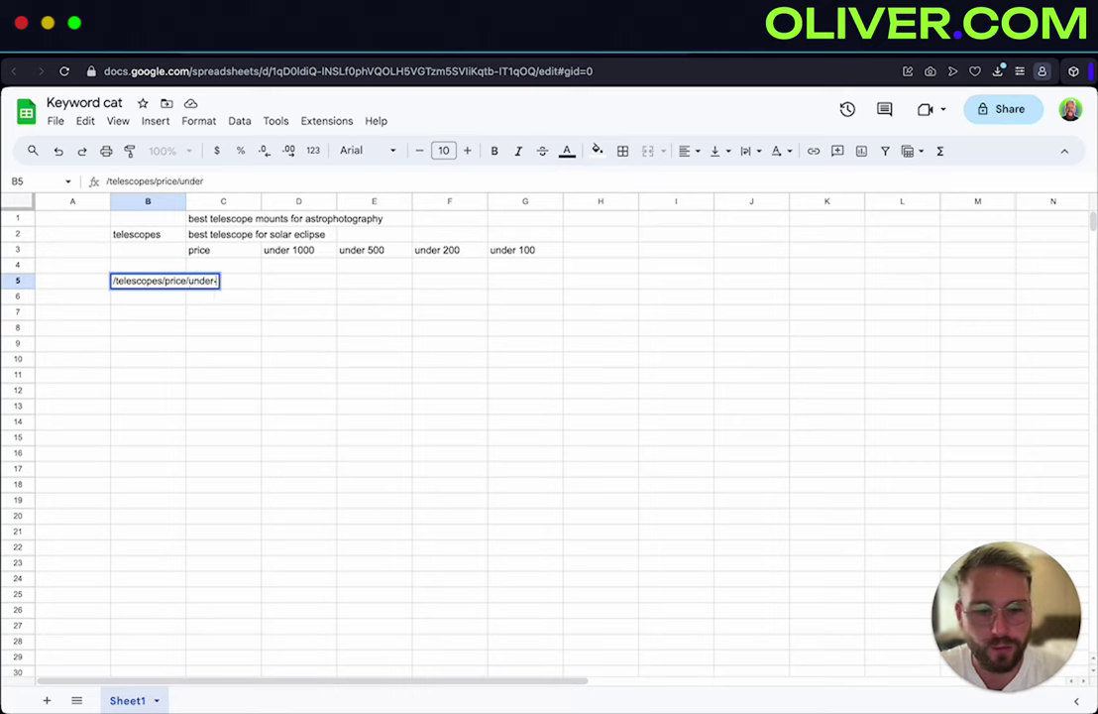
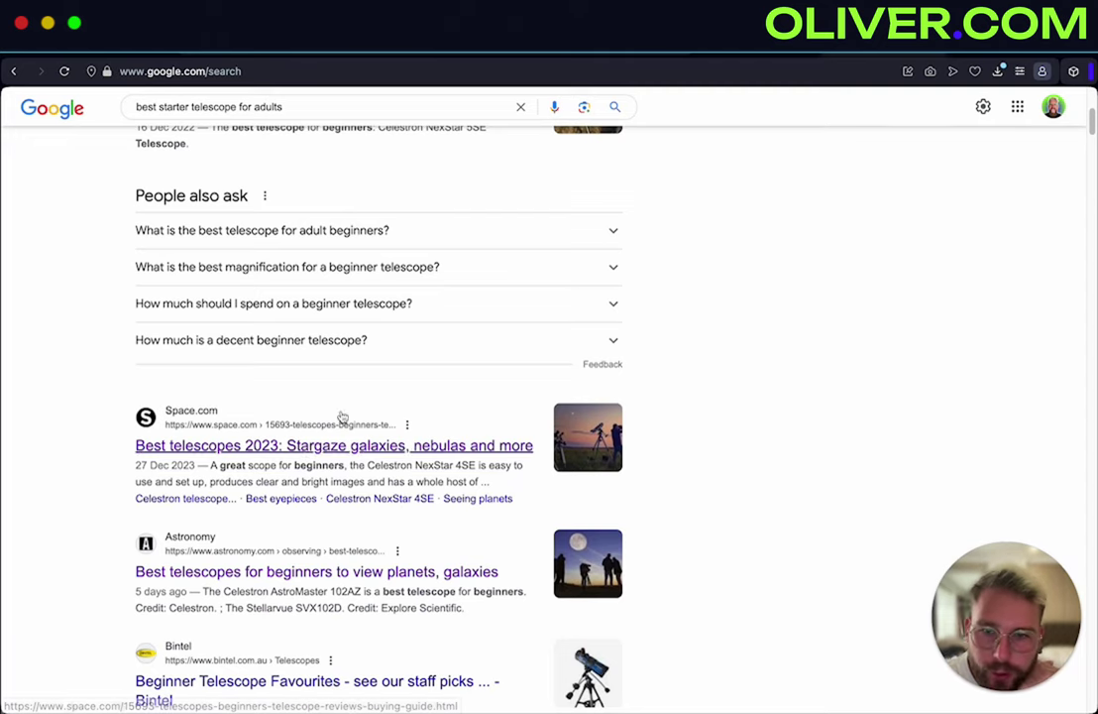
Copy the searched keyword "best starter telescope for adults" from Google into D5 of Keyword cat, in the beginners row
{"action": "scroll", "coordinate": [347, 446], "scroll_direction": "up", "scroll_amount": 4}
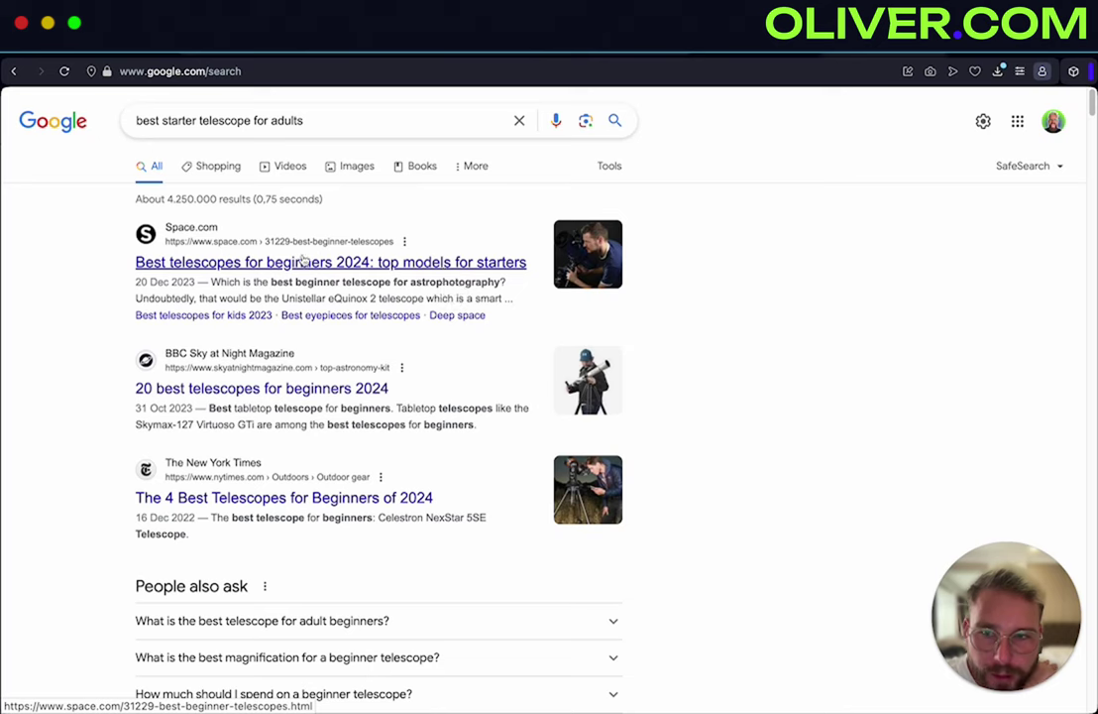
{"action": "left_click_drag", "start_coordinate": [323, 119], "coordinate": [118, 113]}
{"action": "key", "text": "super+c"}
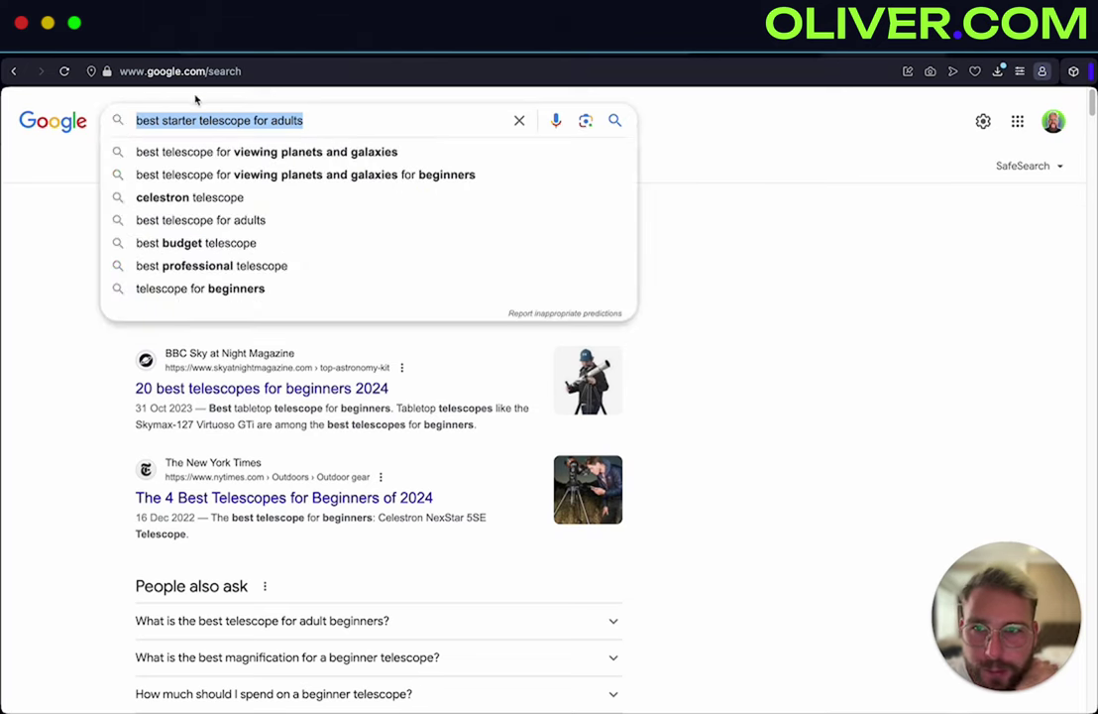
{"action": "left_click", "coordinate": [44, 405]}
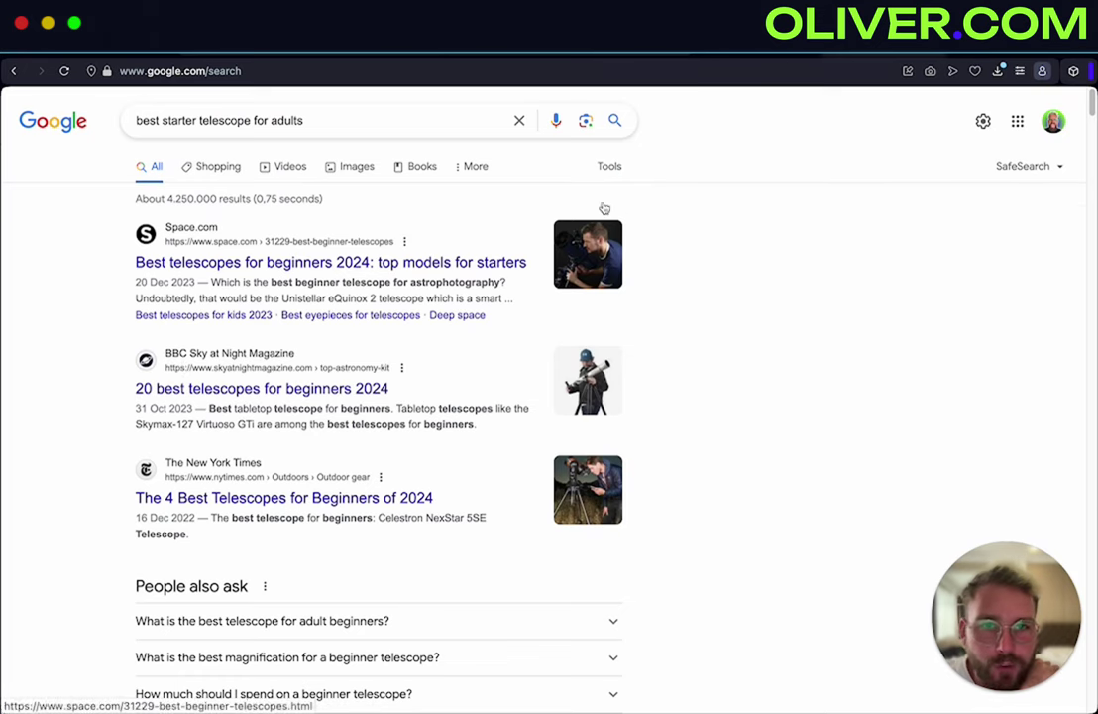
{"action": "left_click", "coordinate": [444, 52]}
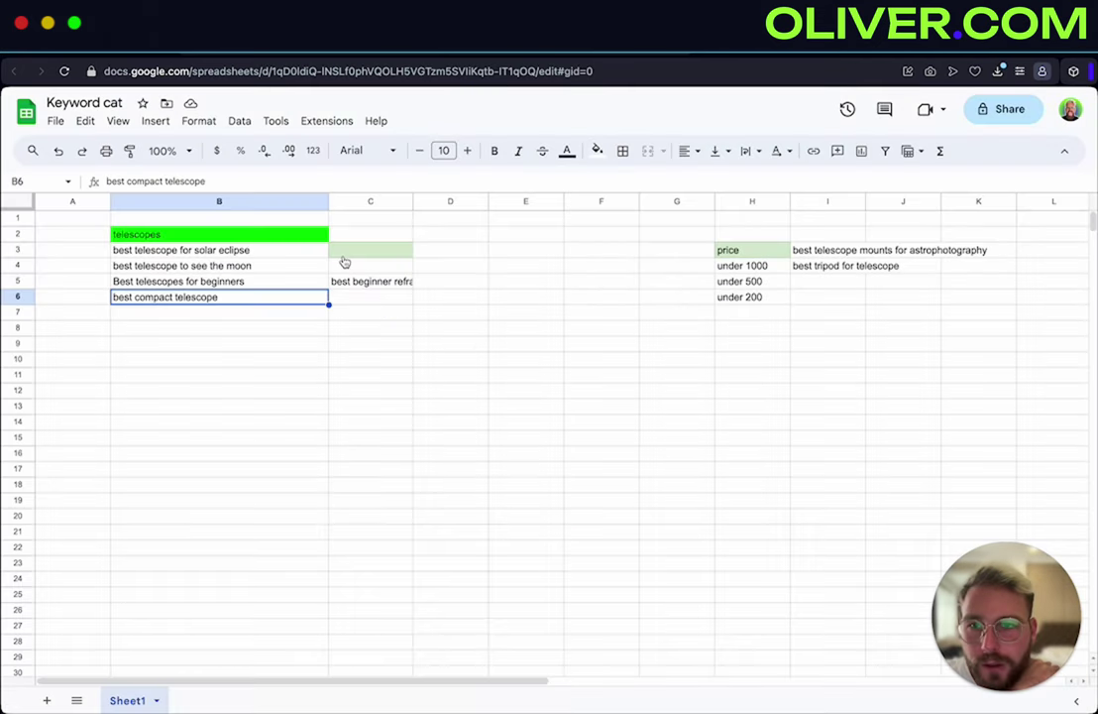
{"action": "left_click", "coordinate": [440, 288]}
{"action": "key", "text": "super+v"}
{"action": "left_click", "coordinate": [457, 309]}
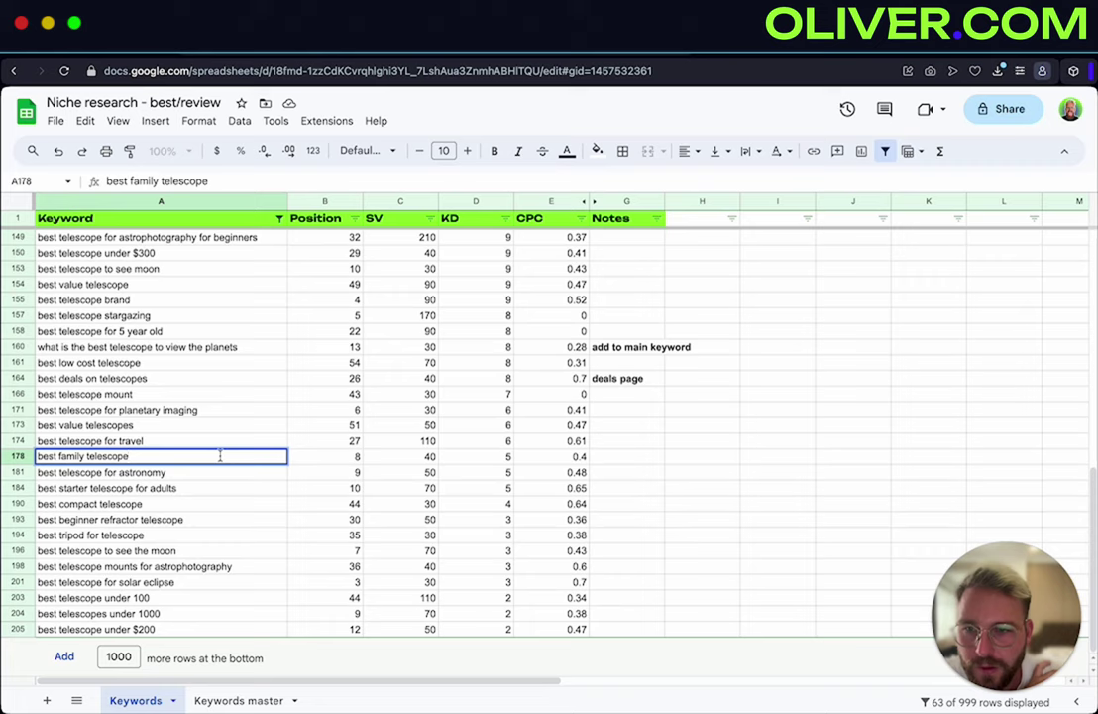
Search Google for "best family telescope" from row 178 of the best/review sheet and examine which audience the ranking pages target
{"action": "triple_click", "coordinate": [220, 455]}
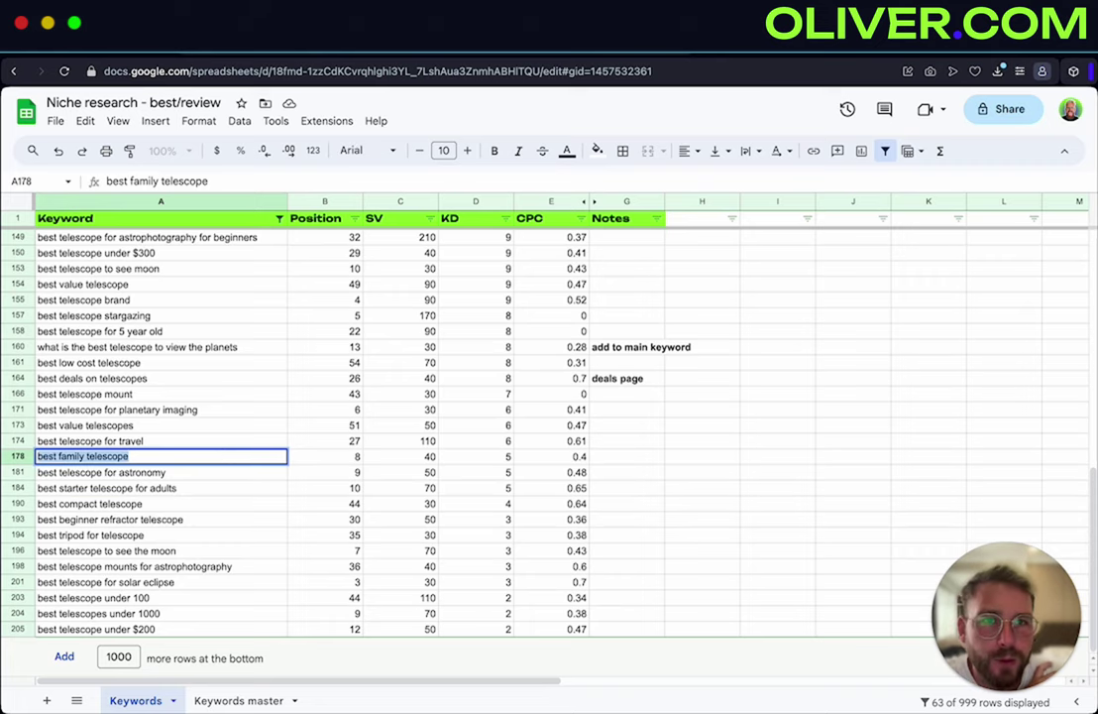
{"action": "key", "text": "super+c"}
{"action": "key", "text": "ctrl+Tab"}
{"action": "triple_click", "coordinate": [326, 106]}
{"action": "key", "text": "super+v"}
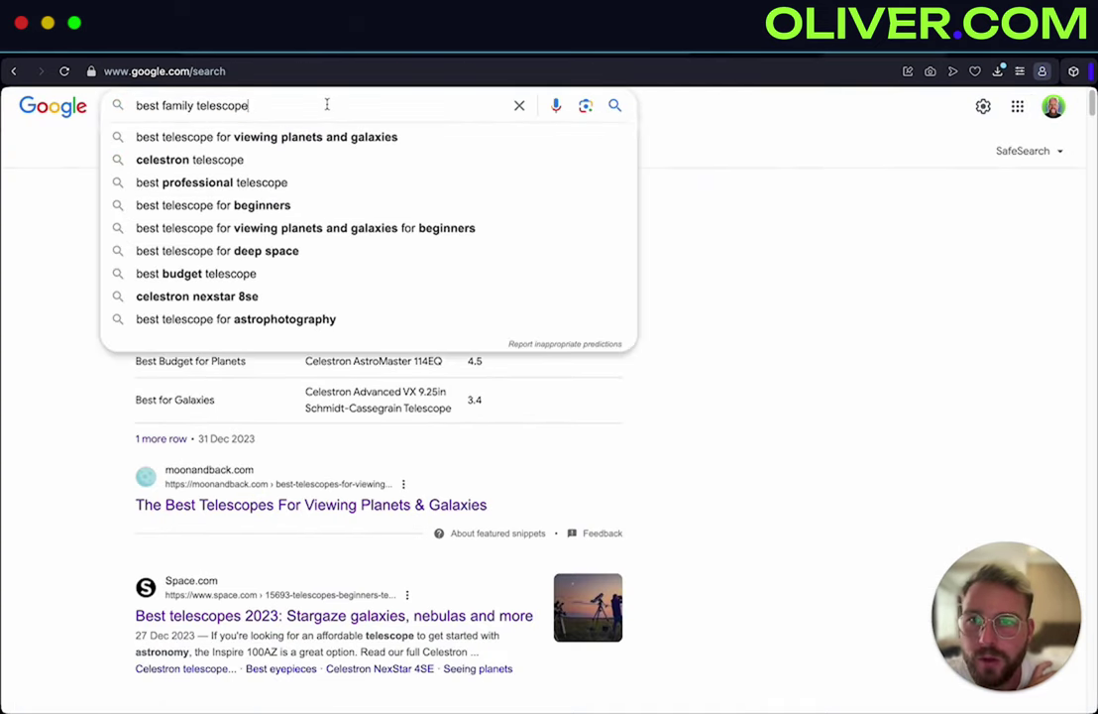
{"action": "key", "text": "Return"}
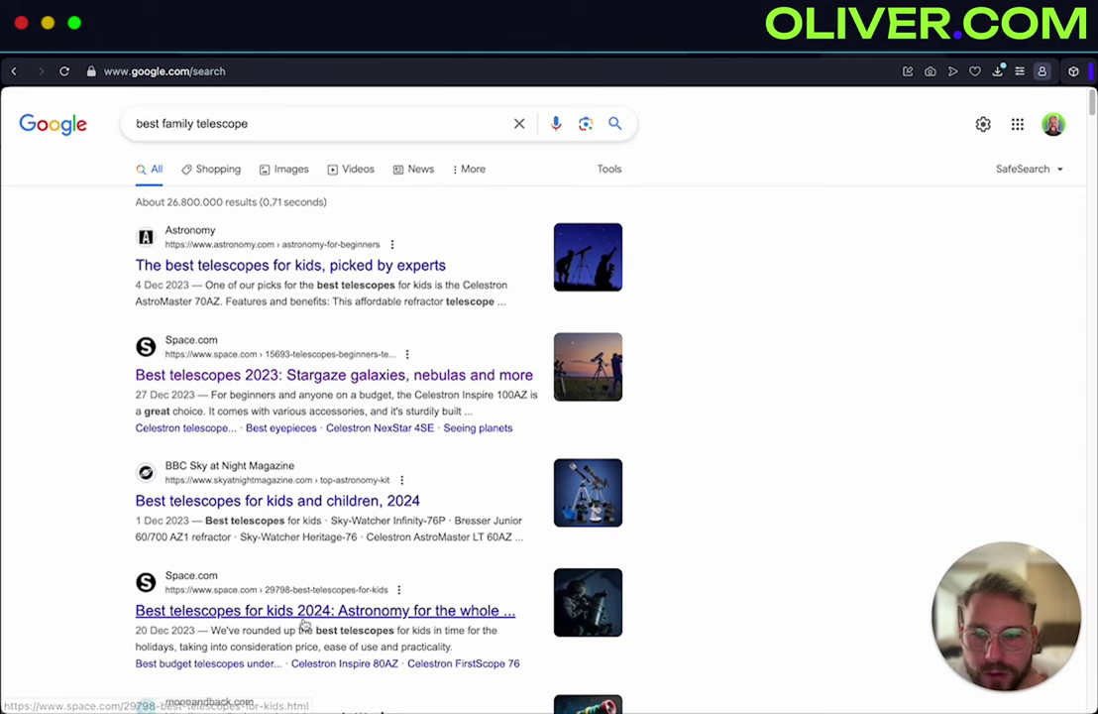
{"action": "scroll", "coordinate": [323, 617], "scroll_direction": "down", "scroll_amount": 3}
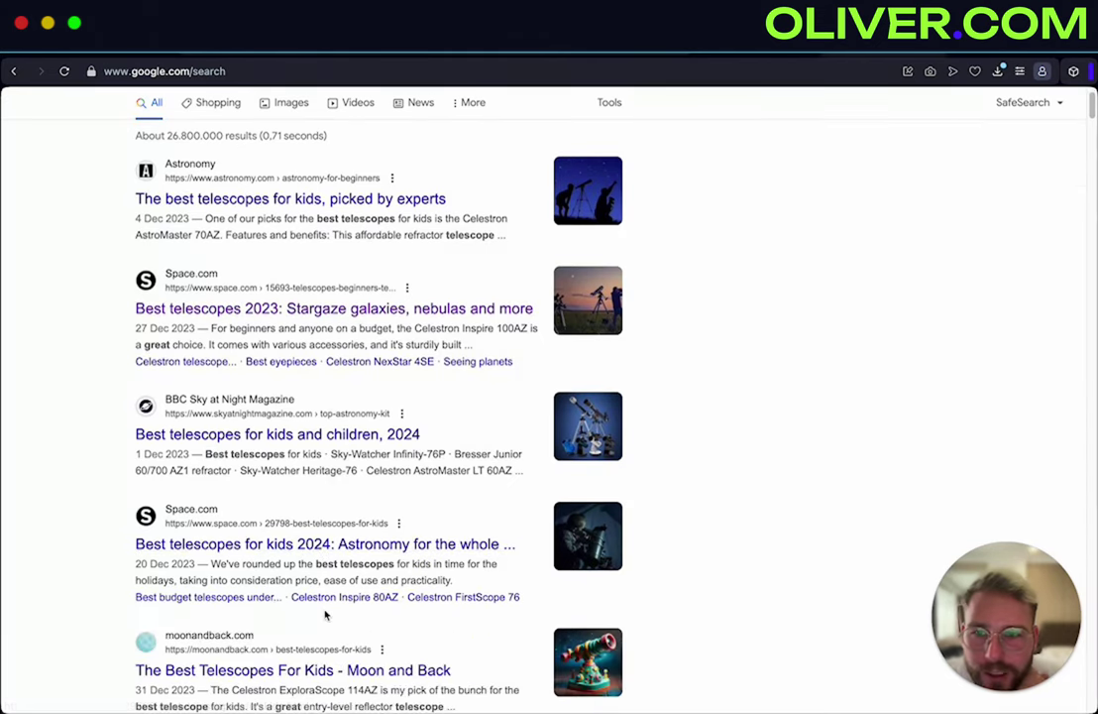
{"action": "scroll", "coordinate": [323, 609], "scroll_direction": "down", "scroll_amount": 2}
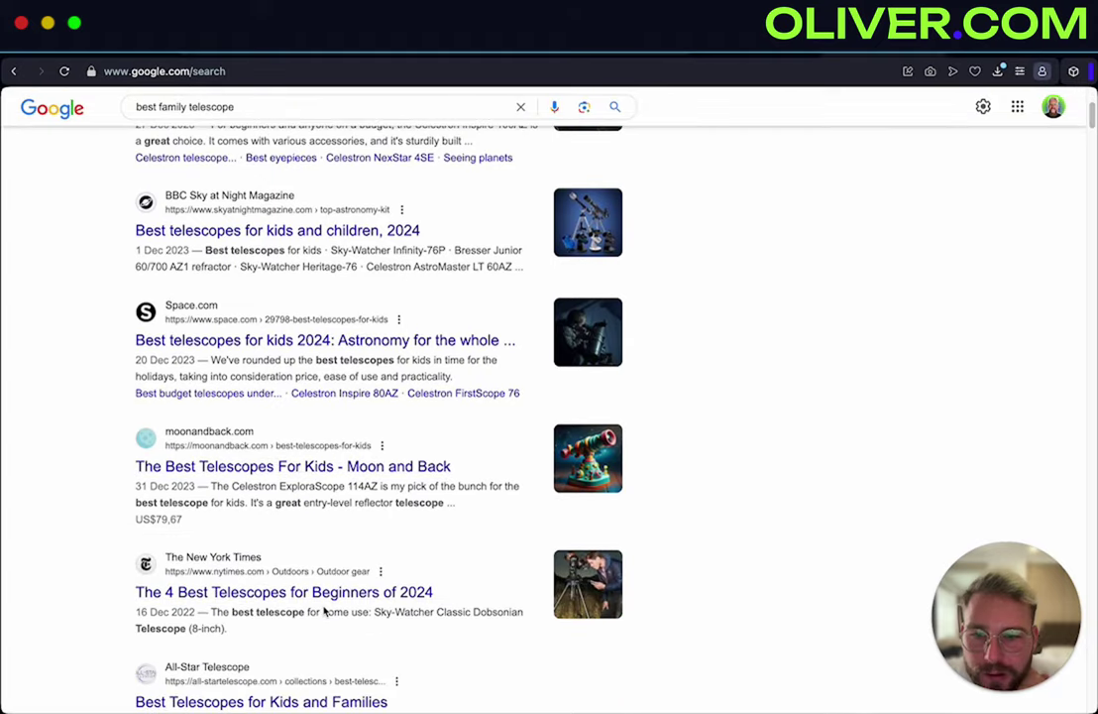
{"action": "scroll", "coordinate": [324, 607], "scroll_direction": "down", "scroll_amount": 1}
{"action": "scroll", "coordinate": [326, 606], "scroll_direction": "up", "scroll_amount": 6}
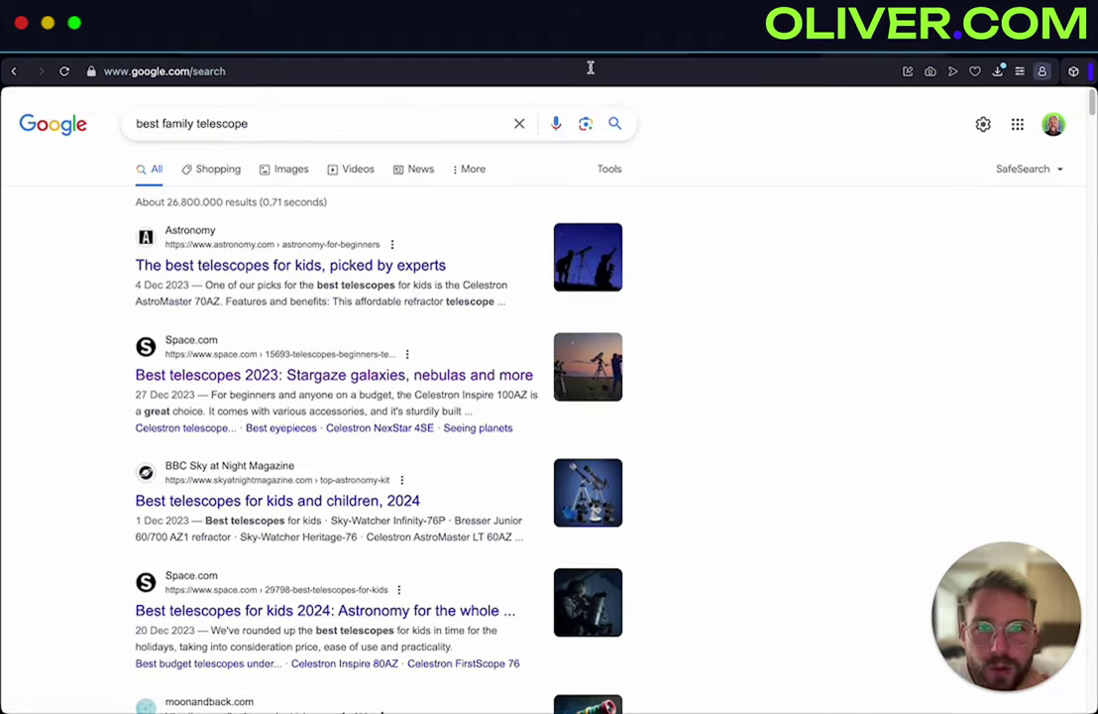
In Keyword cat, enter "best family telescope" in C7 and its main keyword "Best telescope for kids" in B7
{"action": "key", "text": "ctrl+Tab"}
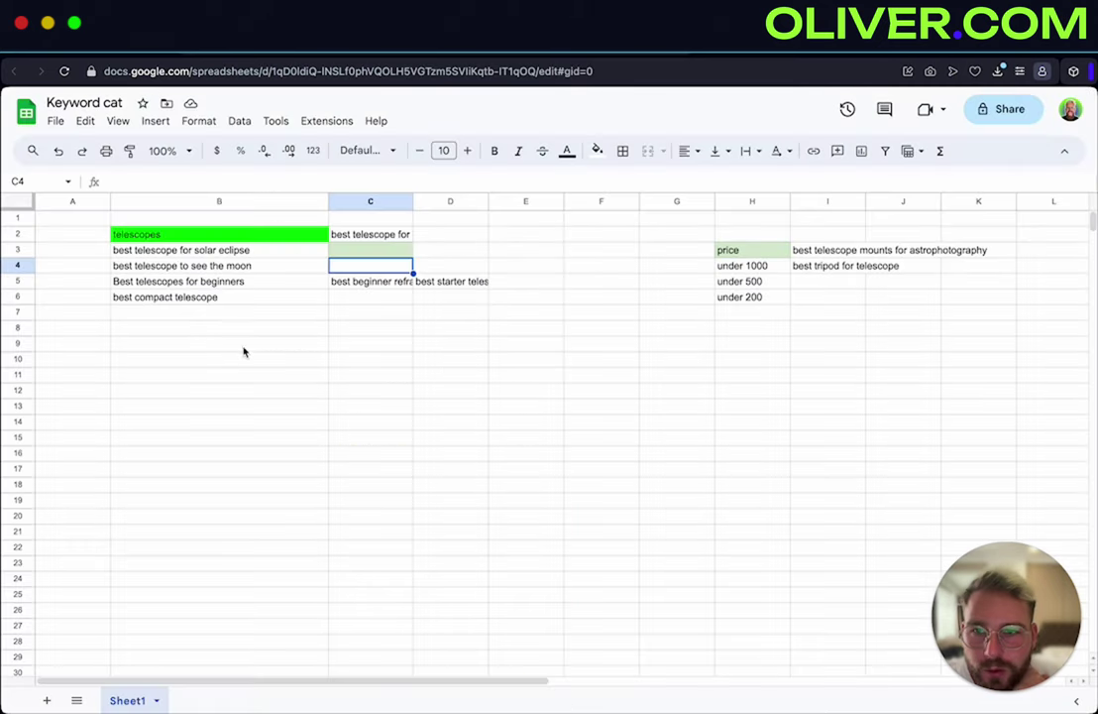
{"action": "left_click", "coordinate": [379, 311]}
{"action": "type", "text": "best family telescope"}
{"action": "double_click", "coordinate": [303, 313]}
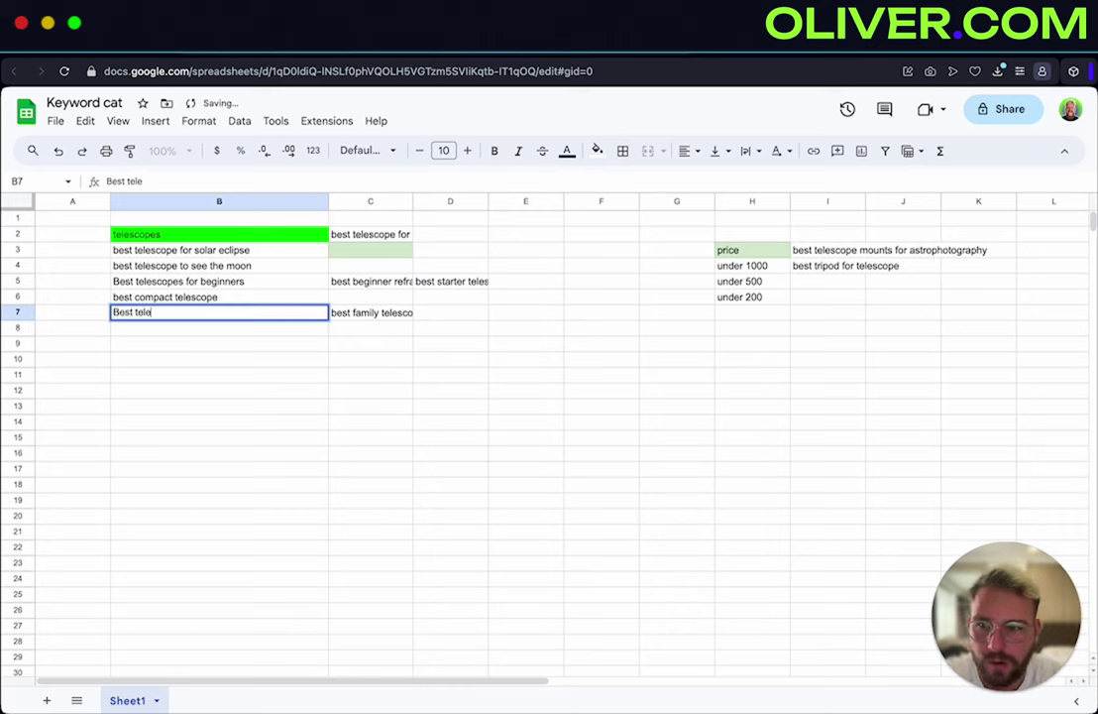
{"action": "type", "text": "Best telescope for "}
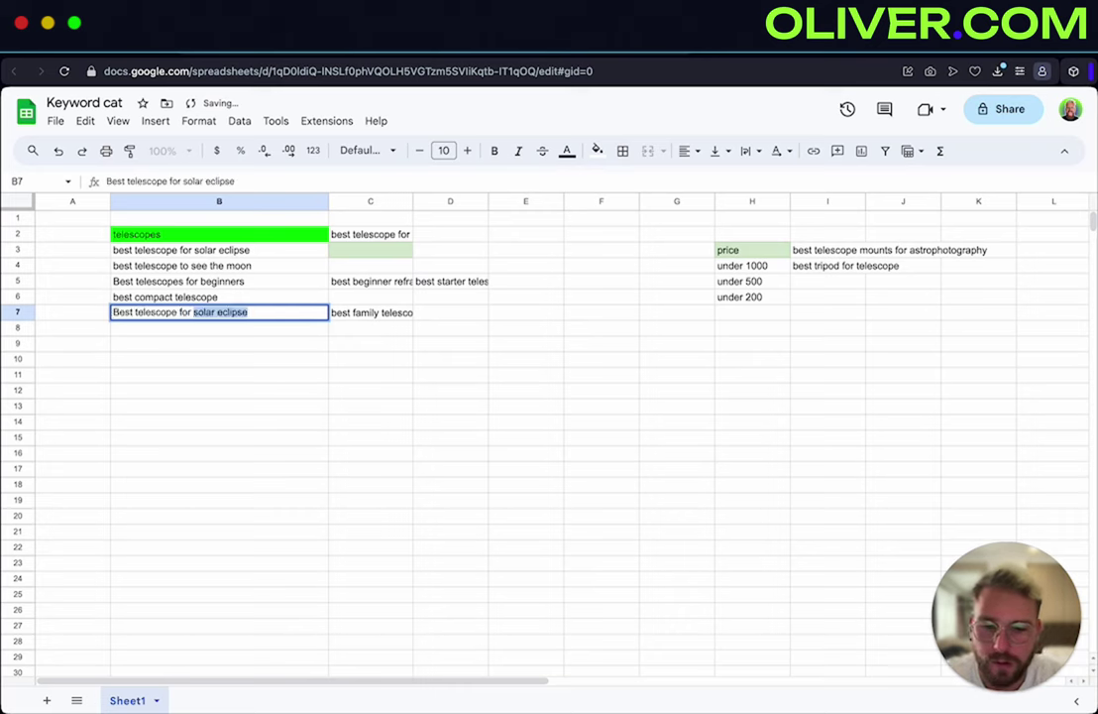
{"action": "type", "text": "kids"}
{"action": "key", "text": "Return"}
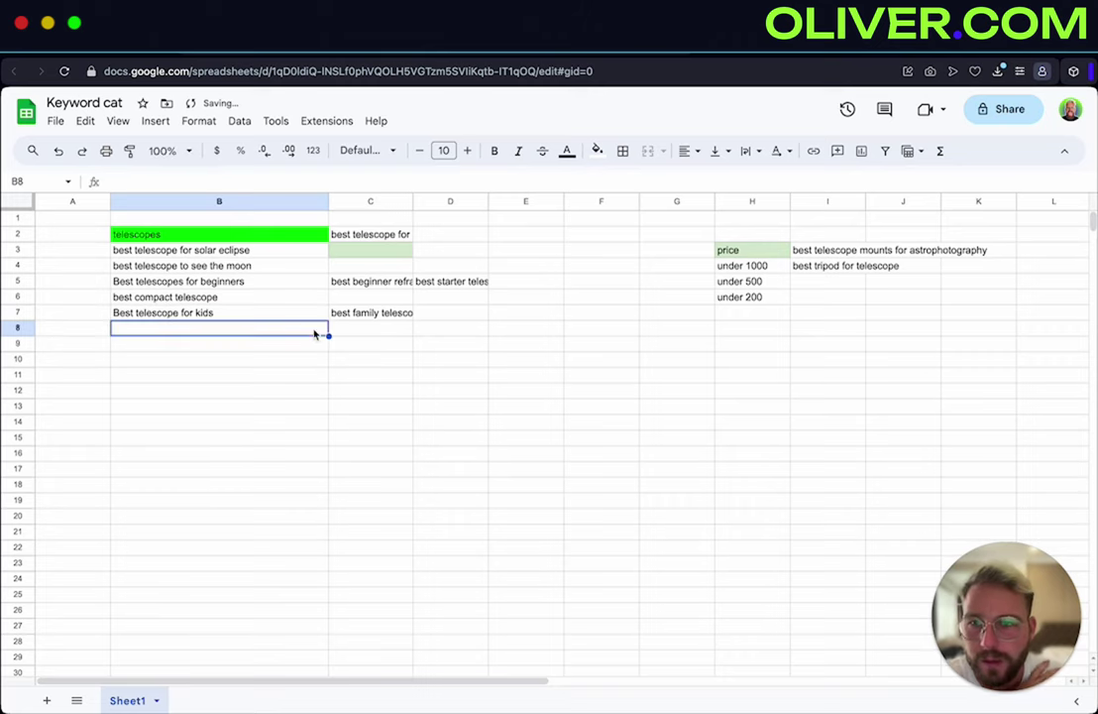
Copy "best telescope for travel" from row 174 of the best/review sheet into B8 of Keyword cat
{"action": "key", "text": "ctrl+Tab"}
{"action": "left_click", "coordinate": [137, 440]}
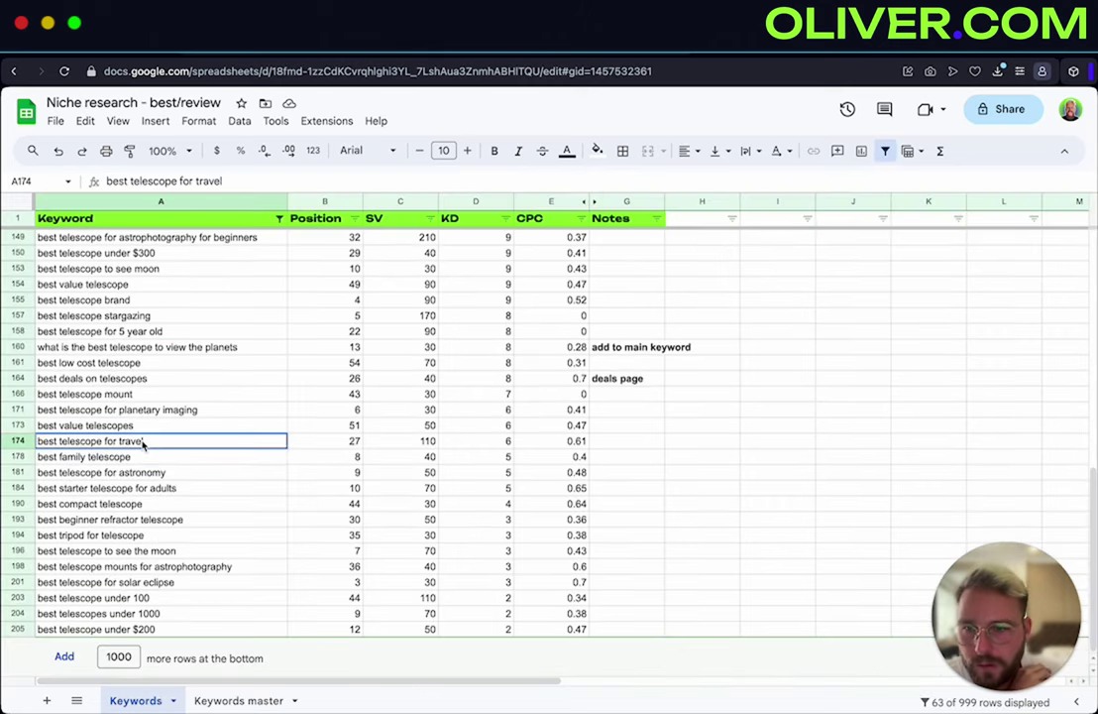
{"action": "key", "text": "ctrl+c"}
{"action": "key", "text": "ctrl+Tab"}
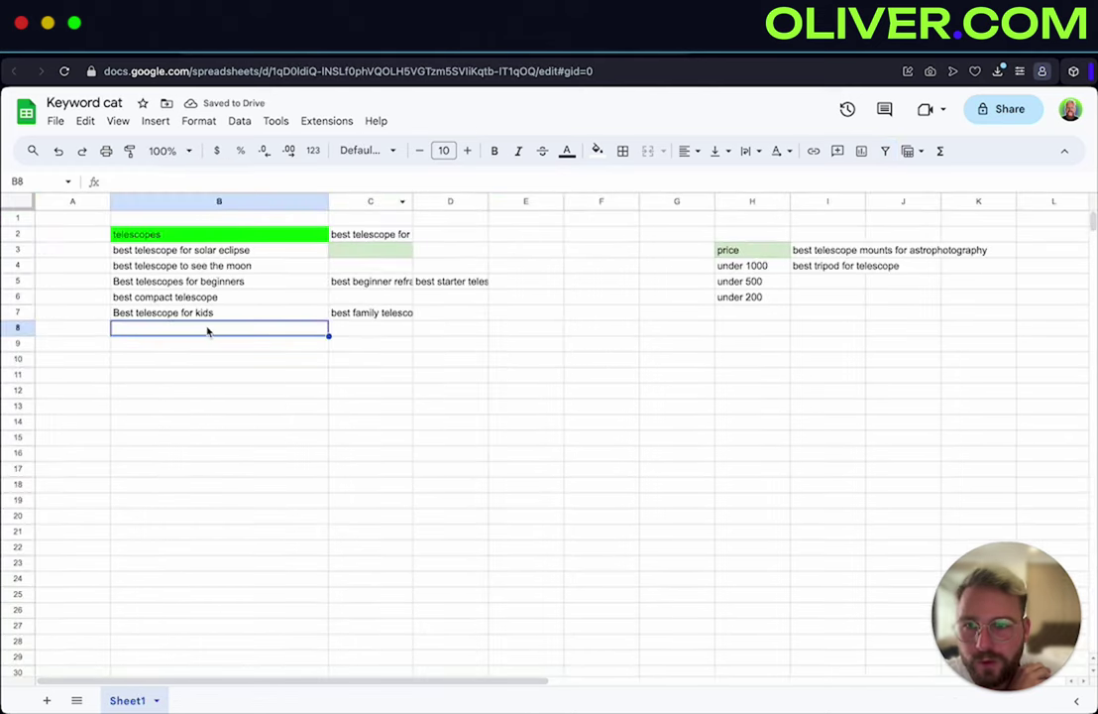
{"action": "key", "text": "ctrl+v"}
{"action": "key", "text": "Return"}
Search Google for "best value telescopes" from row 173 of the best/review sheet and examine the wording of the ranking titles
{"action": "key", "text": "ctrl+Tab"}
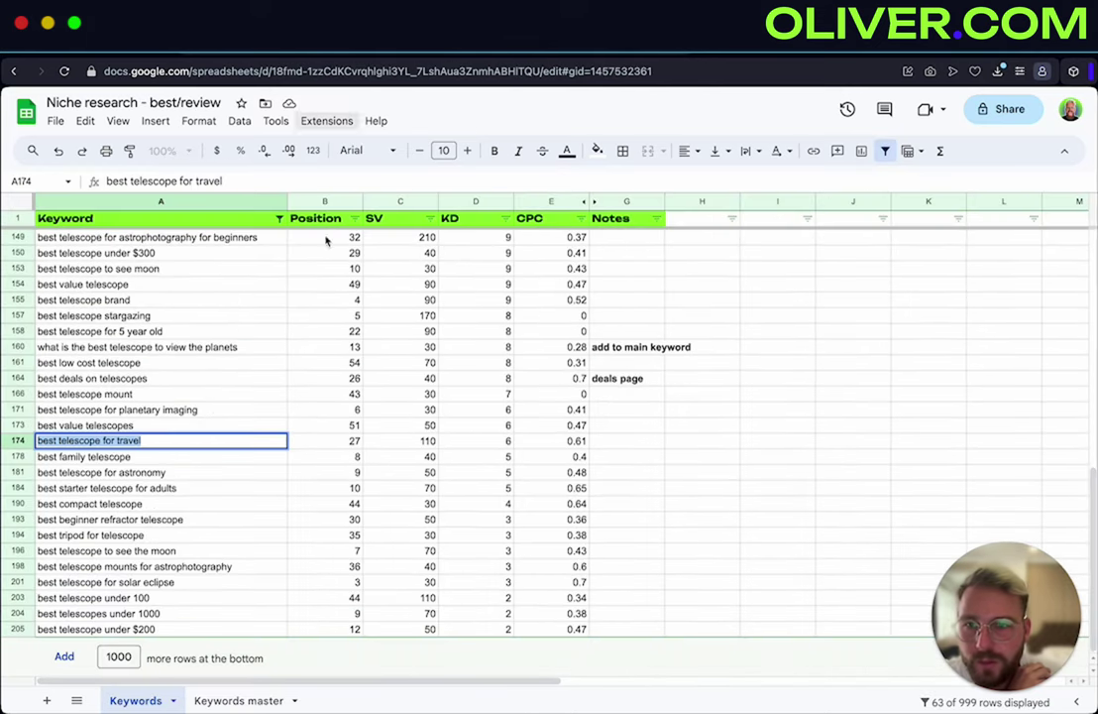
{"action": "left_click", "coordinate": [165, 425]}
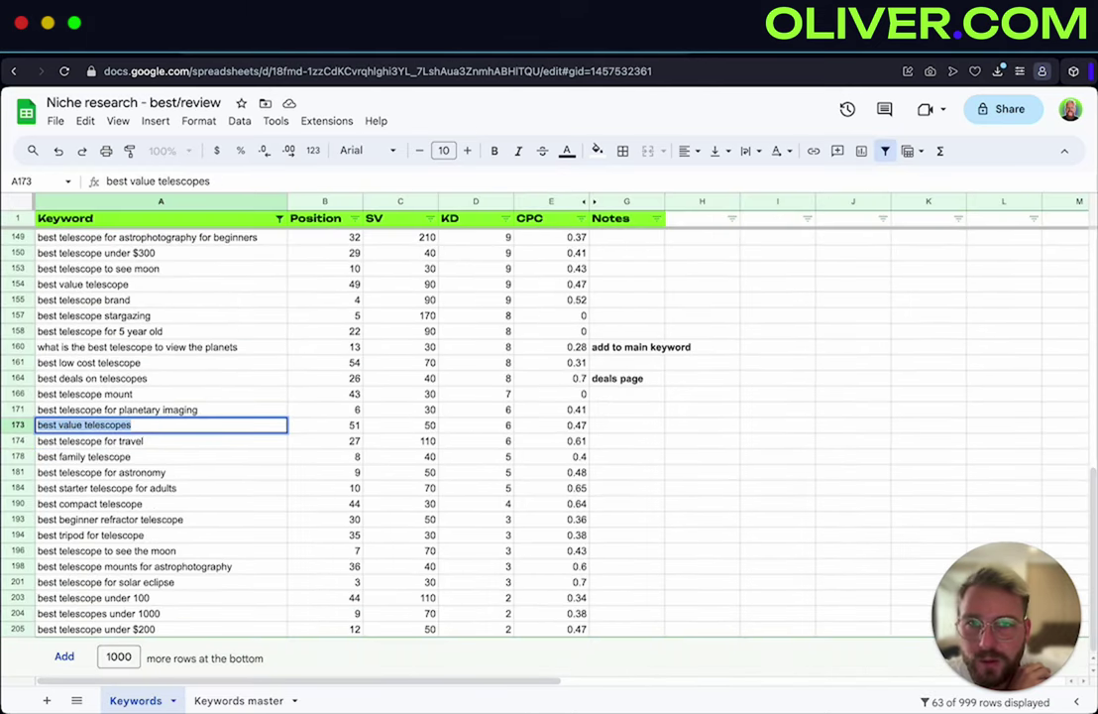
{"action": "key", "text": "ctrl+Tab"}
{"action": "left_click", "coordinate": [377, 117]}
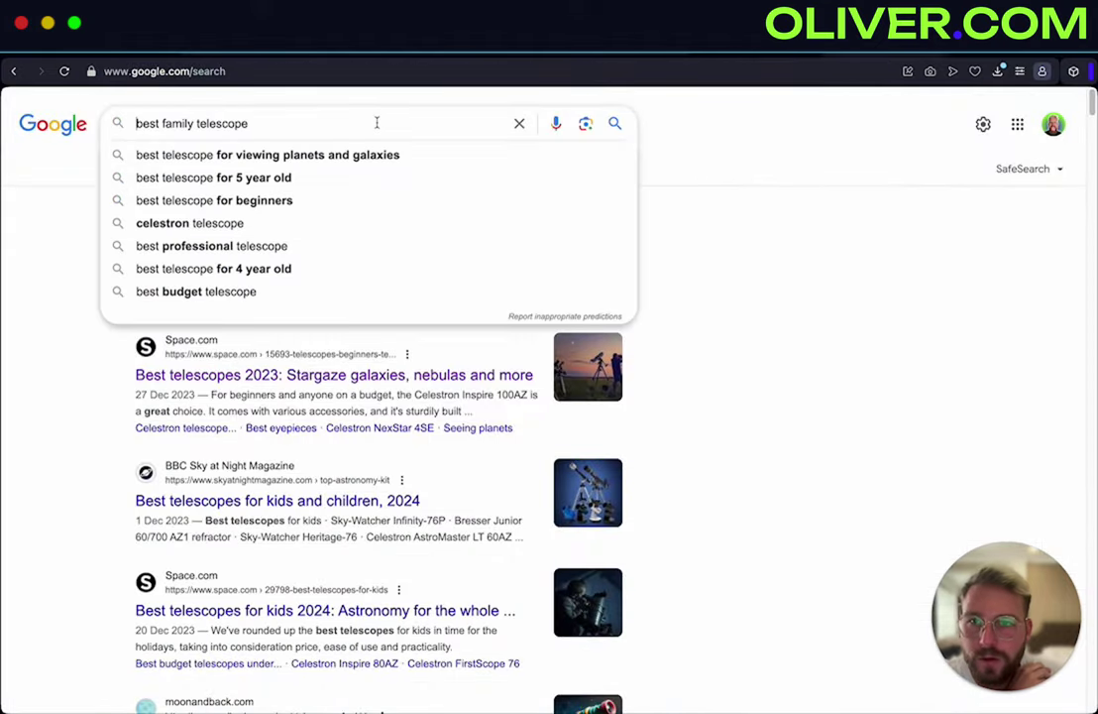
{"action": "key", "text": "ctrl+a"}
{"action": "key", "text": "ctrl+v"}
{"action": "key", "text": "Return"}
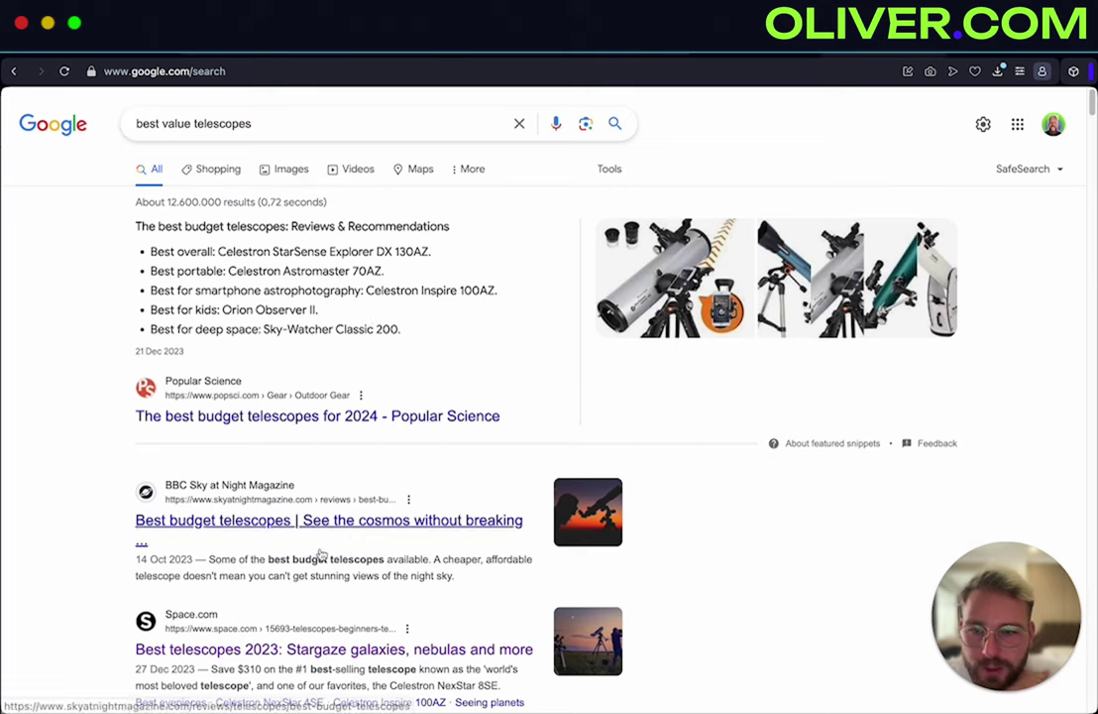
{"action": "scroll", "coordinate": [375, 327], "scroll_direction": "down", "scroll_amount": 5}
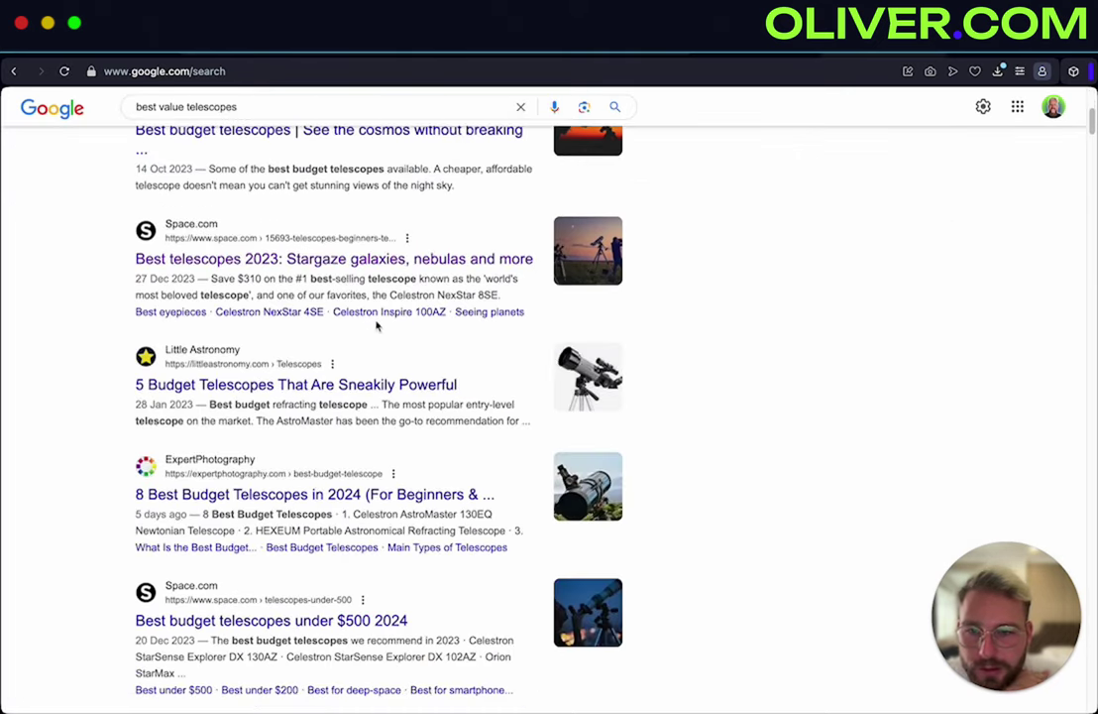
{"action": "scroll", "coordinate": [375, 319], "scroll_direction": "up", "scroll_amount": 5}
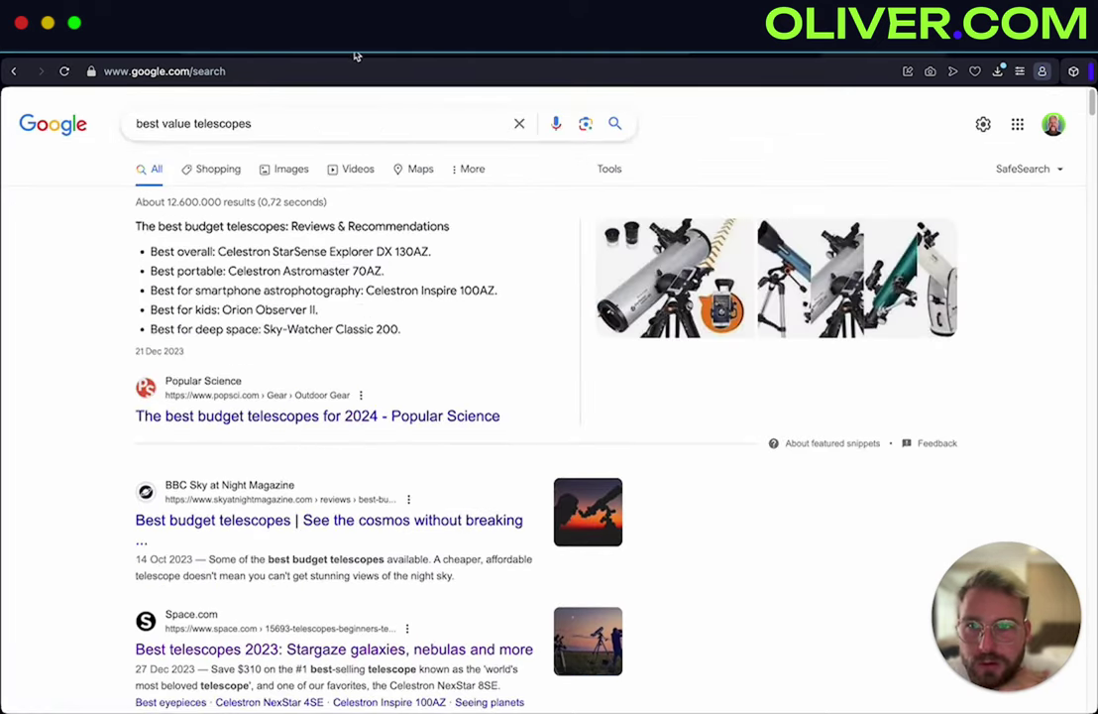
In Keyword cat, put "best value telescopes" in C9 and its main keyword "best budget telescopes" in B9
{"action": "key", "text": "ctrl+Tab"}
{"action": "key", "text": "ctrl+c"}
{"action": "key", "text": "ctrl+Tab"}
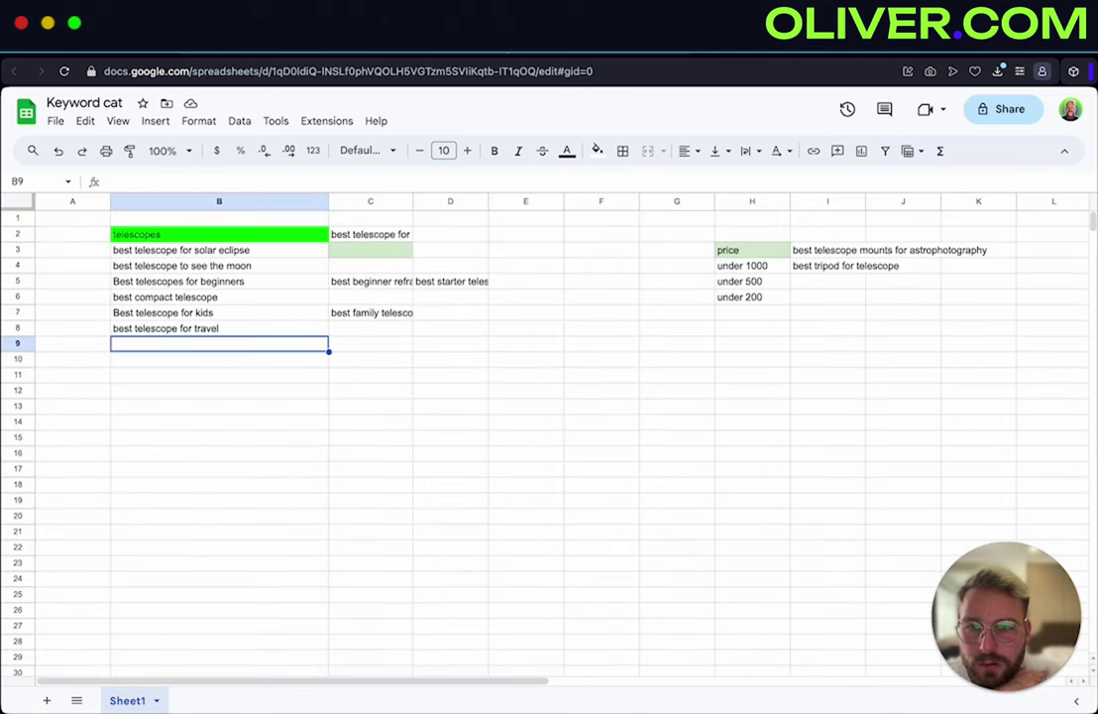
{"action": "left_click", "coordinate": [358, 346]}
{"action": "key", "text": "ctrl+v"}
{"action": "double_click", "coordinate": [272, 348]}
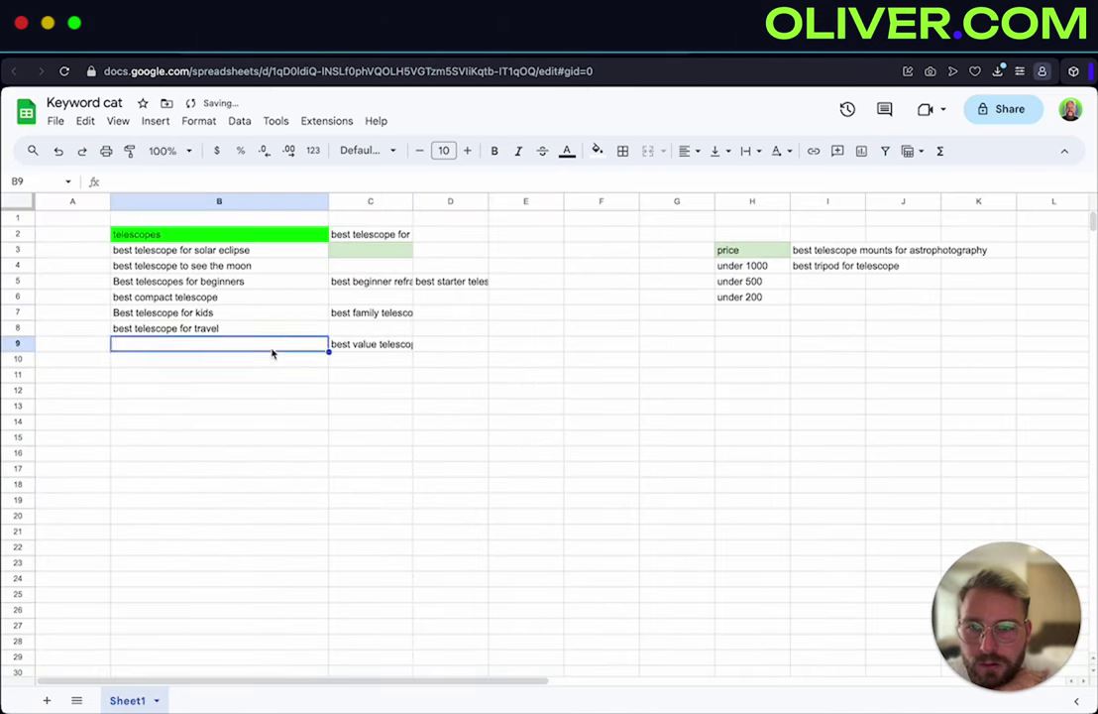
{"action": "type", "text": "best budget t"}
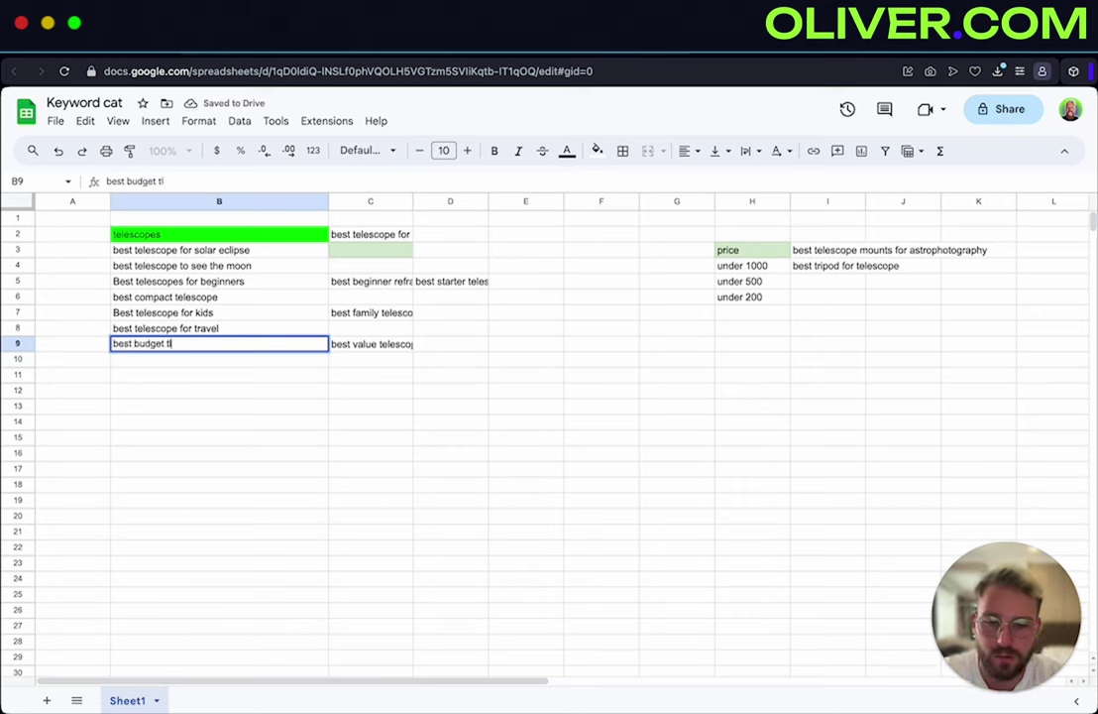
{"action": "type", "text": "elescopes"}
{"action": "key", "text": "Return"}
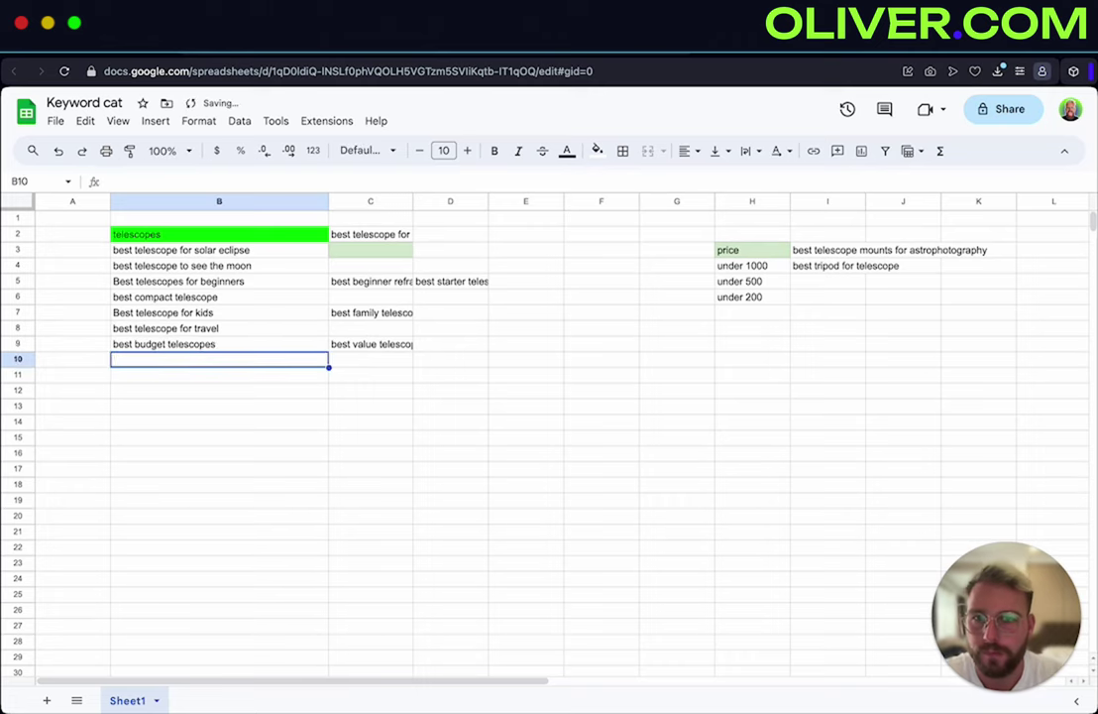
Search Google for "best telescope for planetary imaging" from row 171 of the best/review sheet and examine the ranking titles
{"action": "key", "text": "ctrl+Tab"}
{"action": "left_click", "coordinate": [195, 414]}
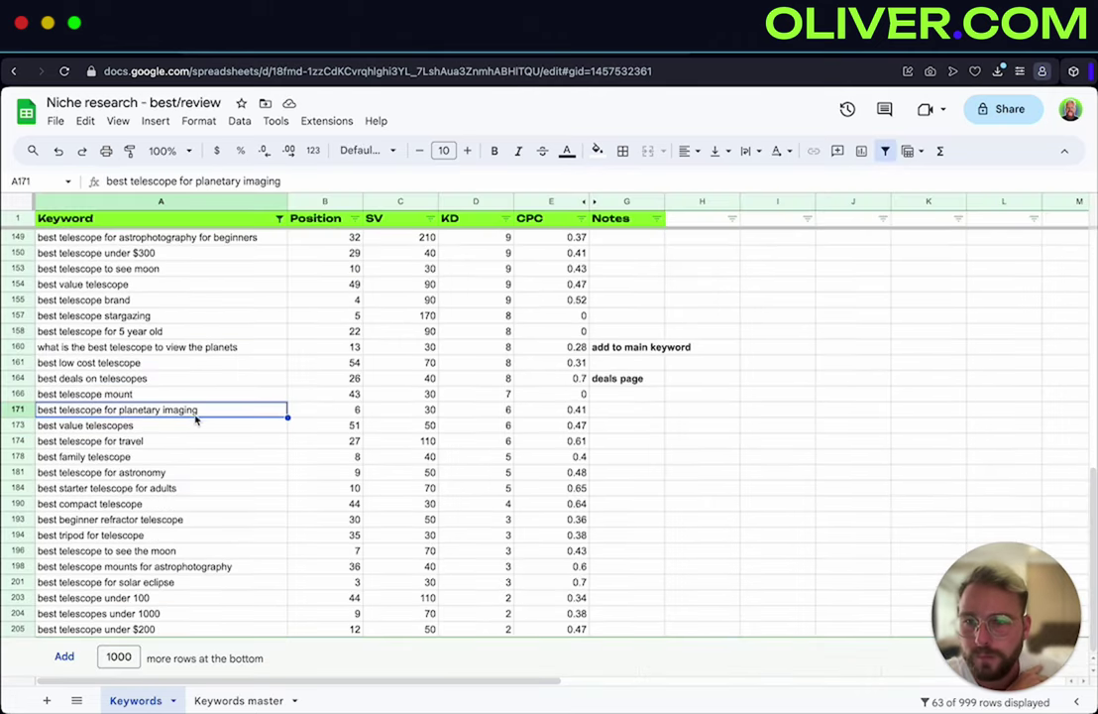
{"action": "triple_click", "coordinate": [199, 414]}
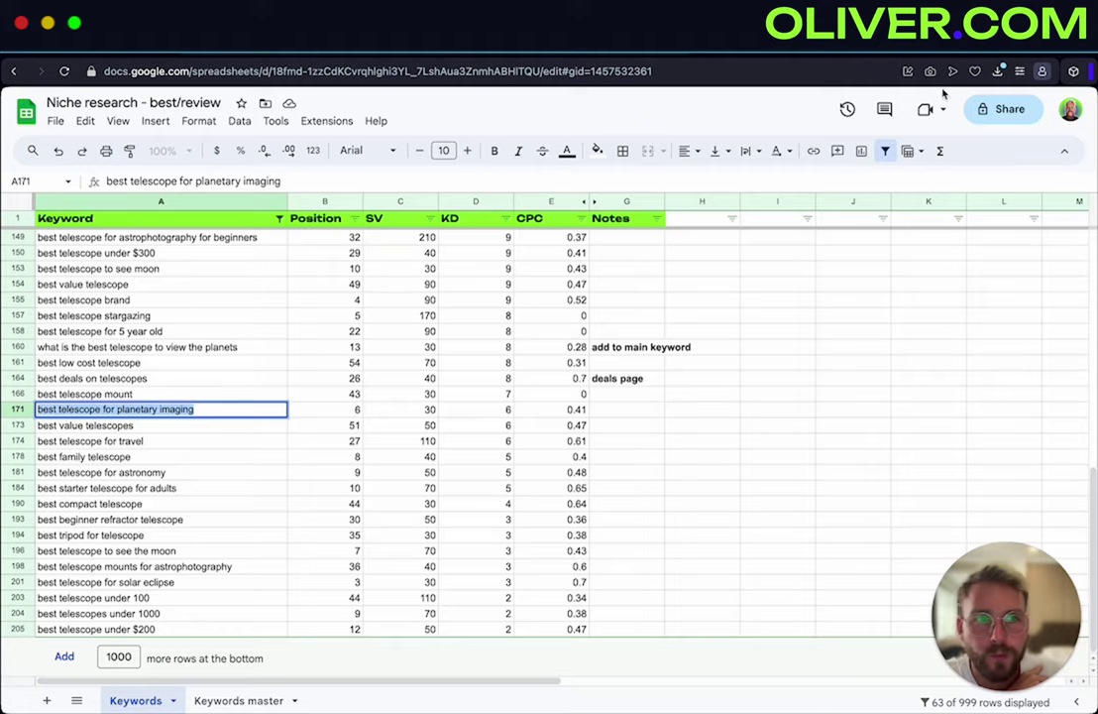
{"action": "key", "text": "super+c"}
{"action": "key", "text": "ctrl+Tab"}
{"action": "triple_click", "coordinate": [273, 126]}
{"action": "key", "text": "super+v"}
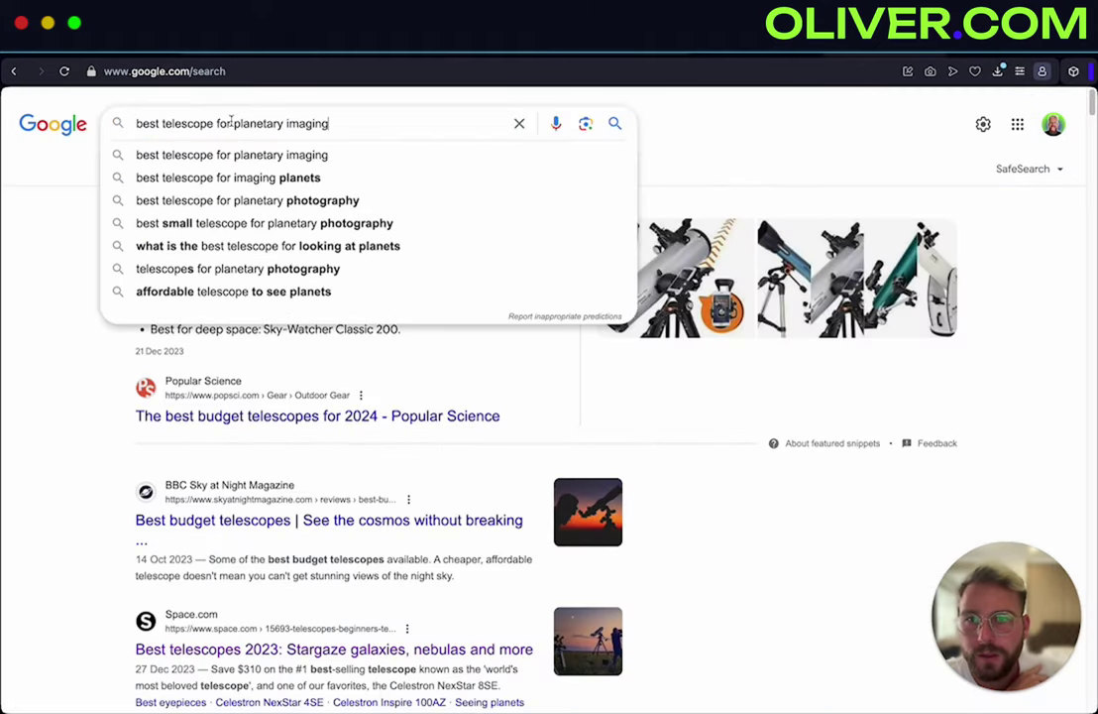
{"action": "key", "text": "Return"}
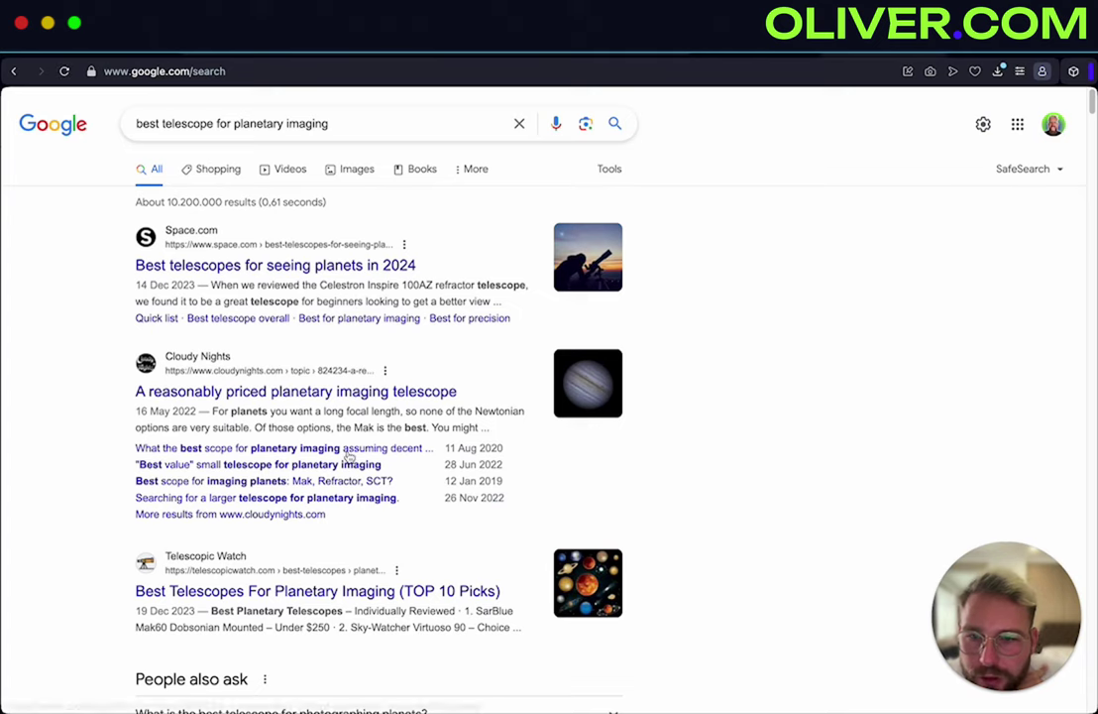
{"action": "scroll", "coordinate": [353, 441], "scroll_direction": "down", "scroll_amount": 5}
{"action": "scroll", "coordinate": [359, 456], "scroll_direction": "up", "scroll_amount": 5}
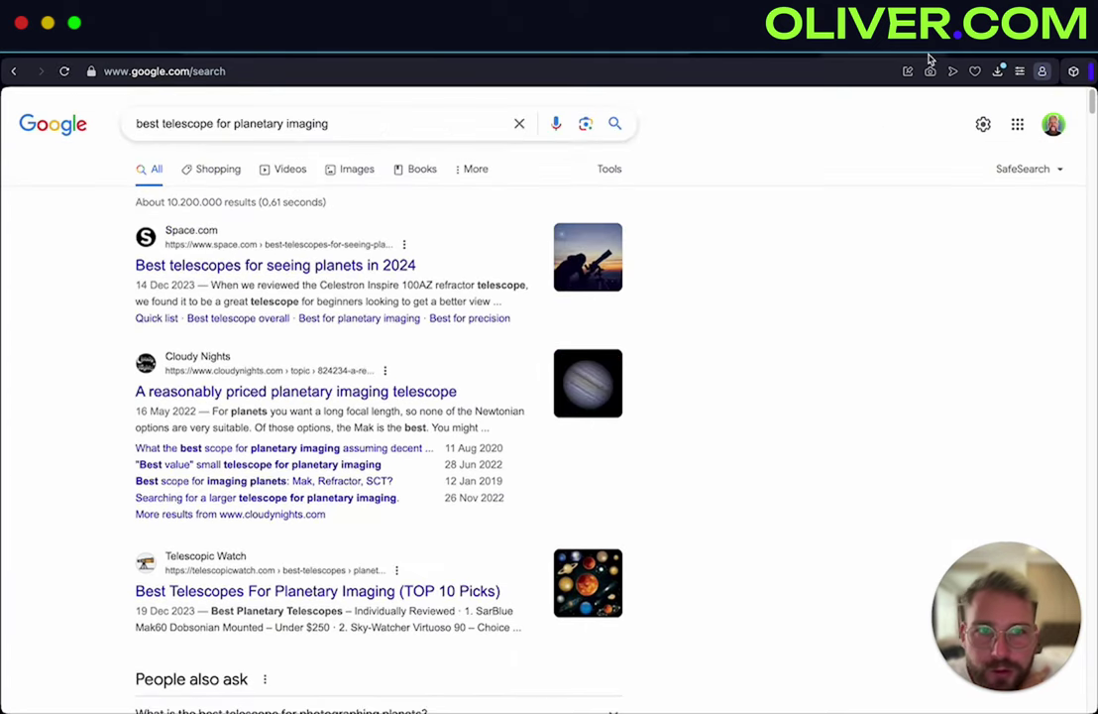
Enter "best telescope for planetary imaging" as a main keyword in B10 of Keyword cat
{"action": "key", "text": "ctrl+Tab"}
{"action": "double_click", "coordinate": [228, 360]}
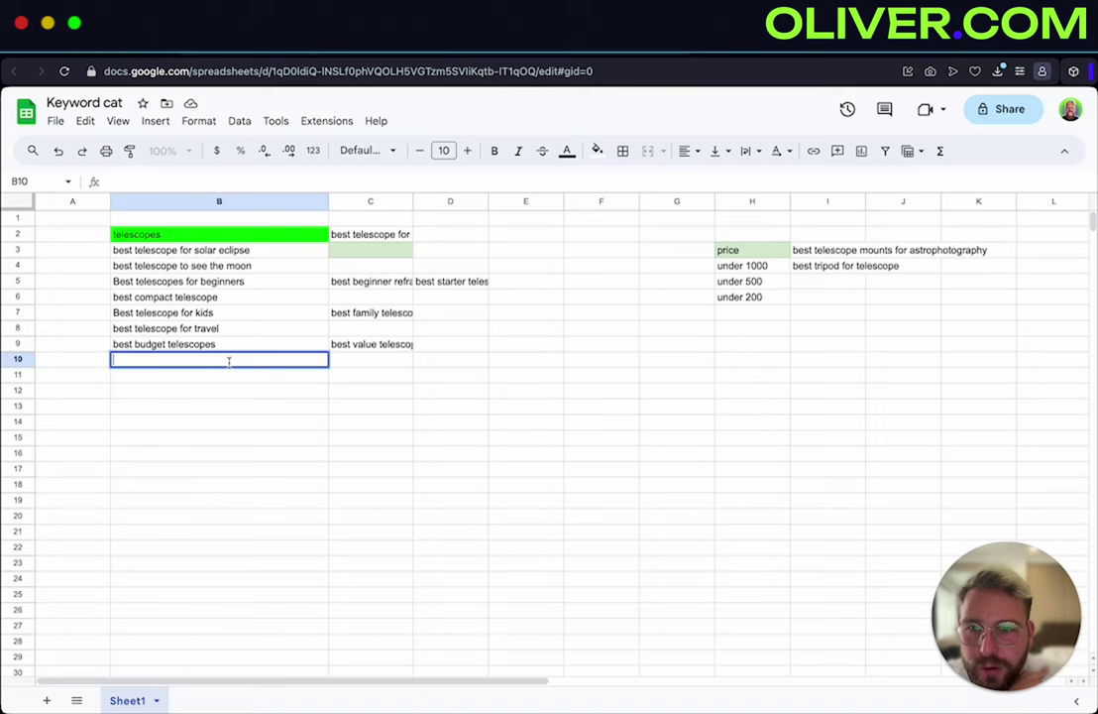
{"action": "key", "text": "super+v"}
{"action": "key", "text": "Return"}
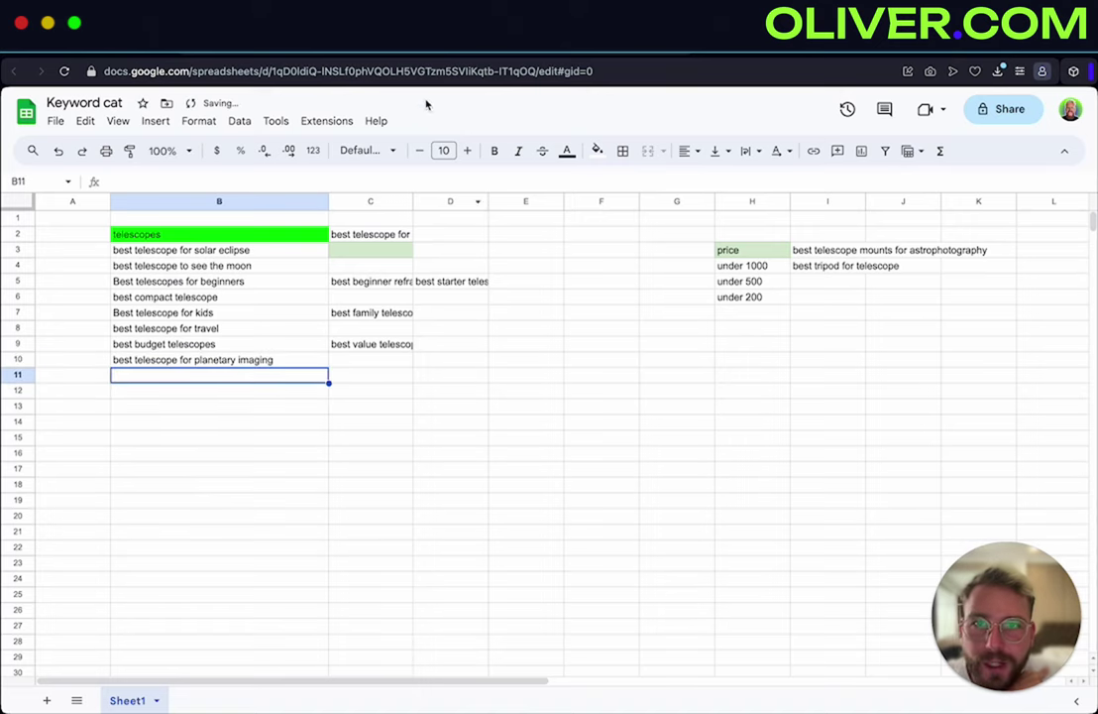
Search Google for "best telescope mount" from row 166 of the best/review sheet, check the ranking titles, and return to Keyword cat
{"action": "key", "text": "ctrl+shift+Tab"}
{"action": "left_click", "coordinate": [128, 393]}
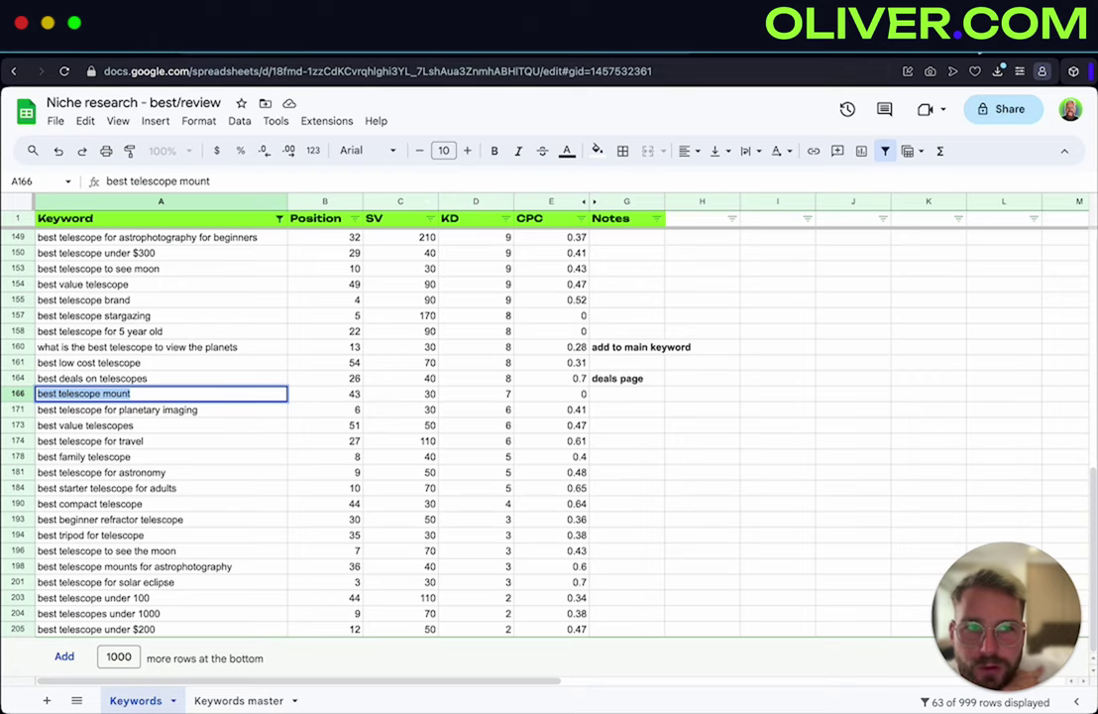
{"action": "key", "text": "super+c"}
{"action": "key", "text": "ctrl+Tab"}
{"action": "triple_click", "coordinate": [318, 123]}
{"action": "key", "text": "super+v"}
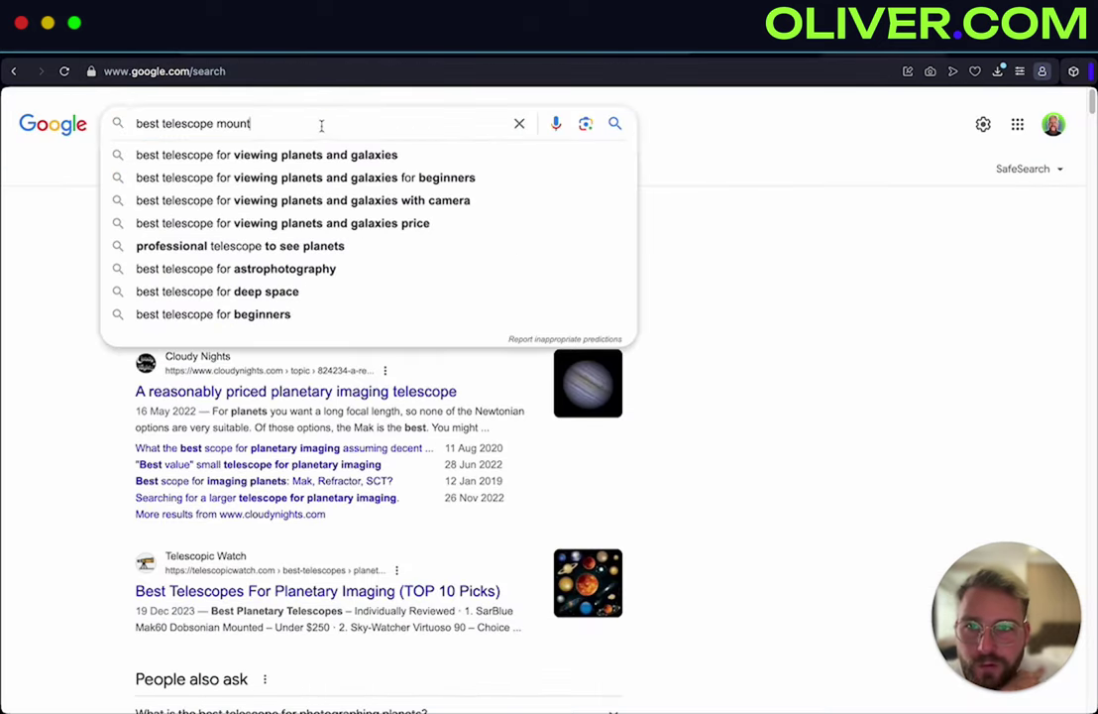
{"action": "key", "text": "Return"}
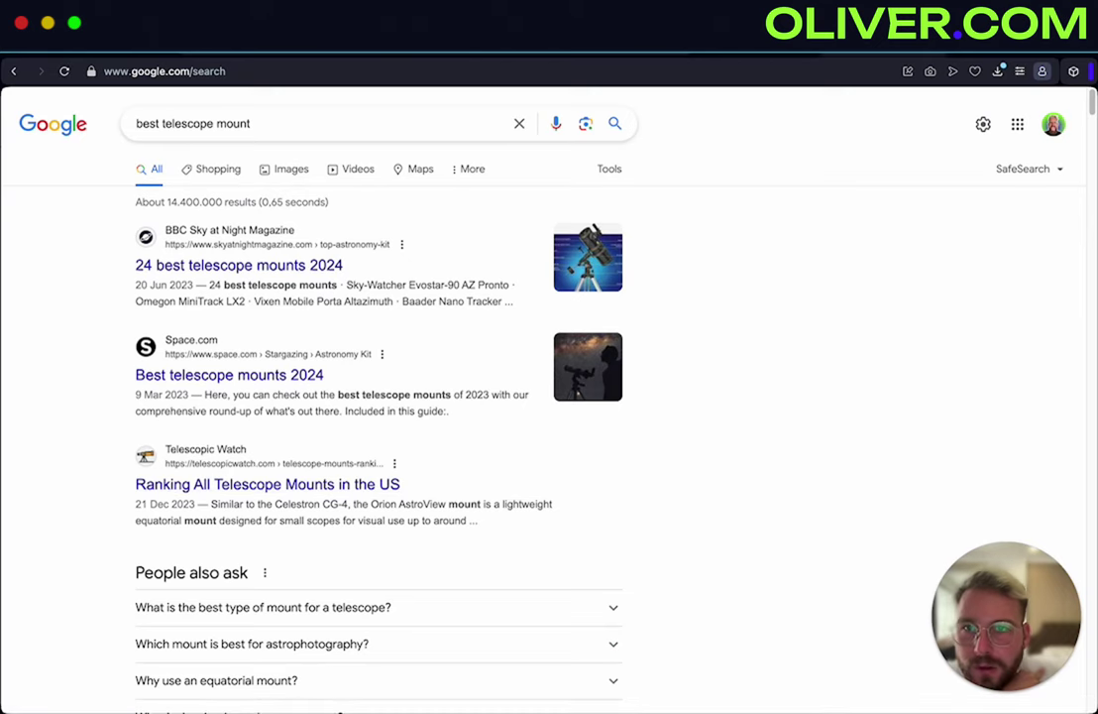
{"action": "key", "text": "ctrl+shift+Tab"}
{"action": "key", "text": "ctrl+shift+Tab"}
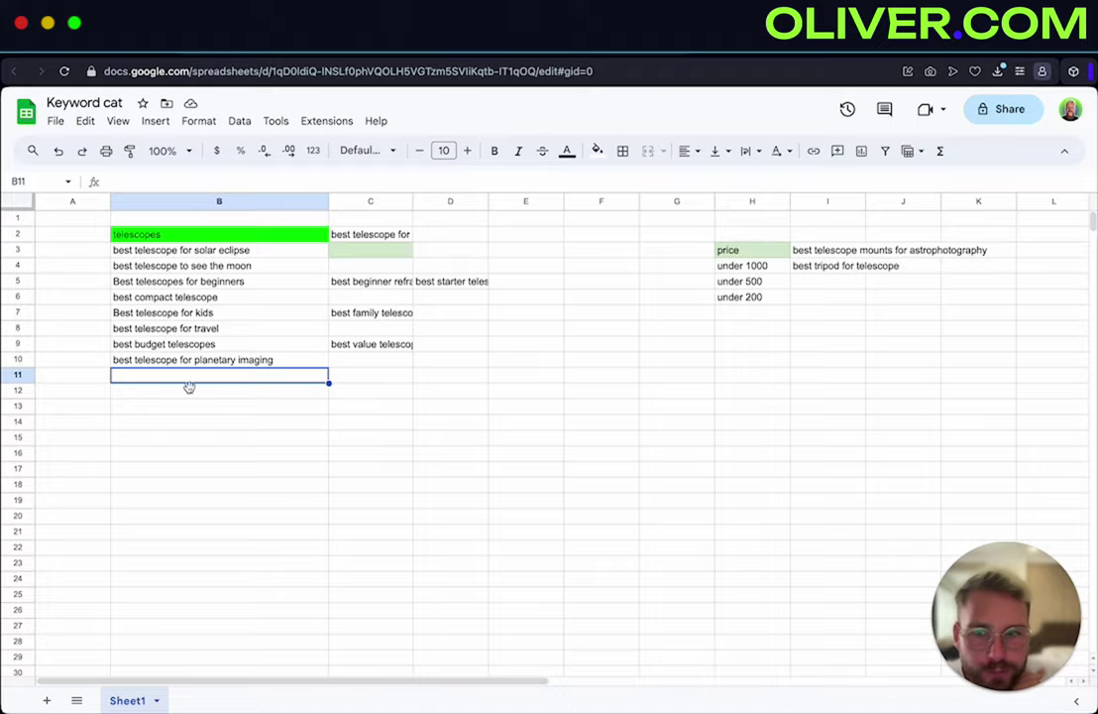
Copy the moonandback.com result title and extend B2 of Keyword cat to "telescopes - Best Telescopes For Viewing Planets & Galaxies"
{"action": "key", "text": "ctrl+Tab"}
{"action": "key", "text": "ctrl+Tab"}
{"action": "key", "text": "ctrl+Tab"}
{"action": "left_click_drag", "start_coordinate": [136, 552], "coordinate": [490, 551]}
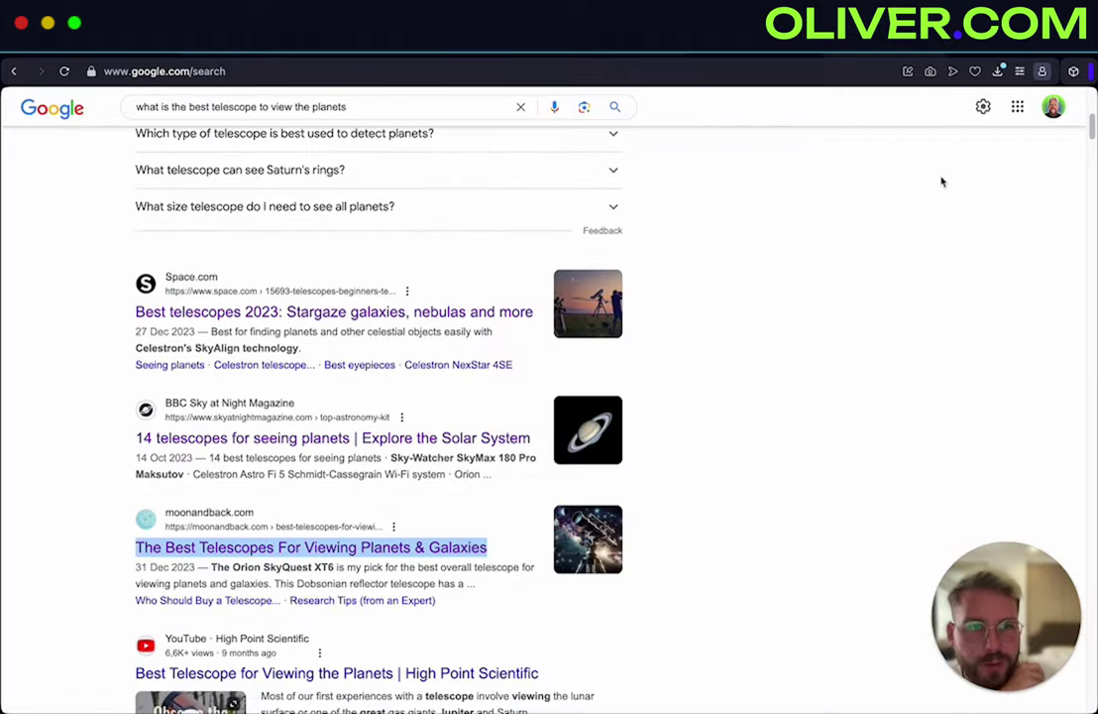
{"action": "key", "text": "ctrl+shift+Tab"}
{"action": "key", "text": "ctrl+shift+Tab"}
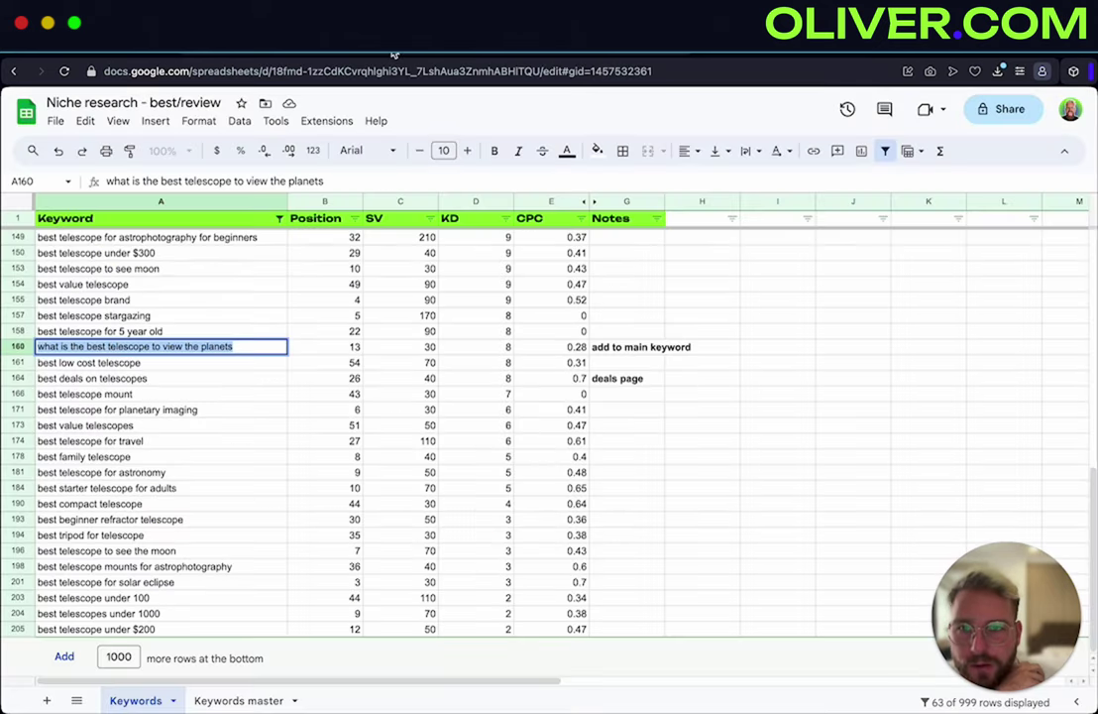
{"action": "key", "text": "ctrl+shift+Tab"}
{"action": "left_click", "coordinate": [180, 235]}
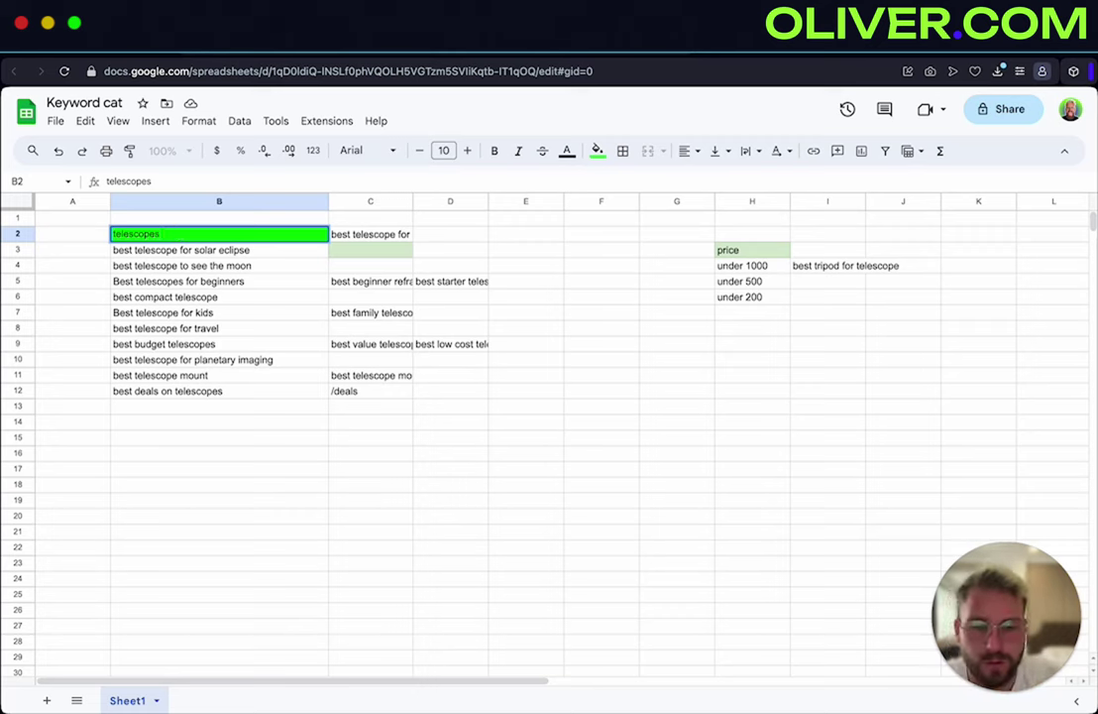
{"action": "key", "text": "ctrl+v"}
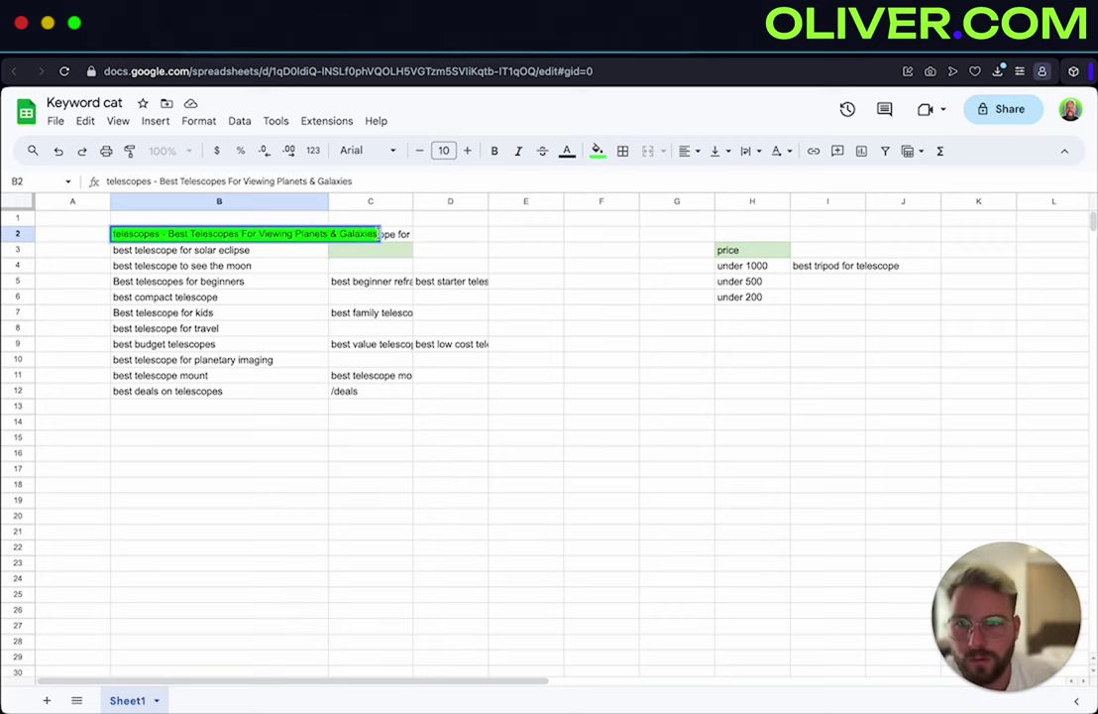
{"action": "left_click", "coordinate": [399, 234]}
{"action": "left_click", "coordinate": [294, 240]}
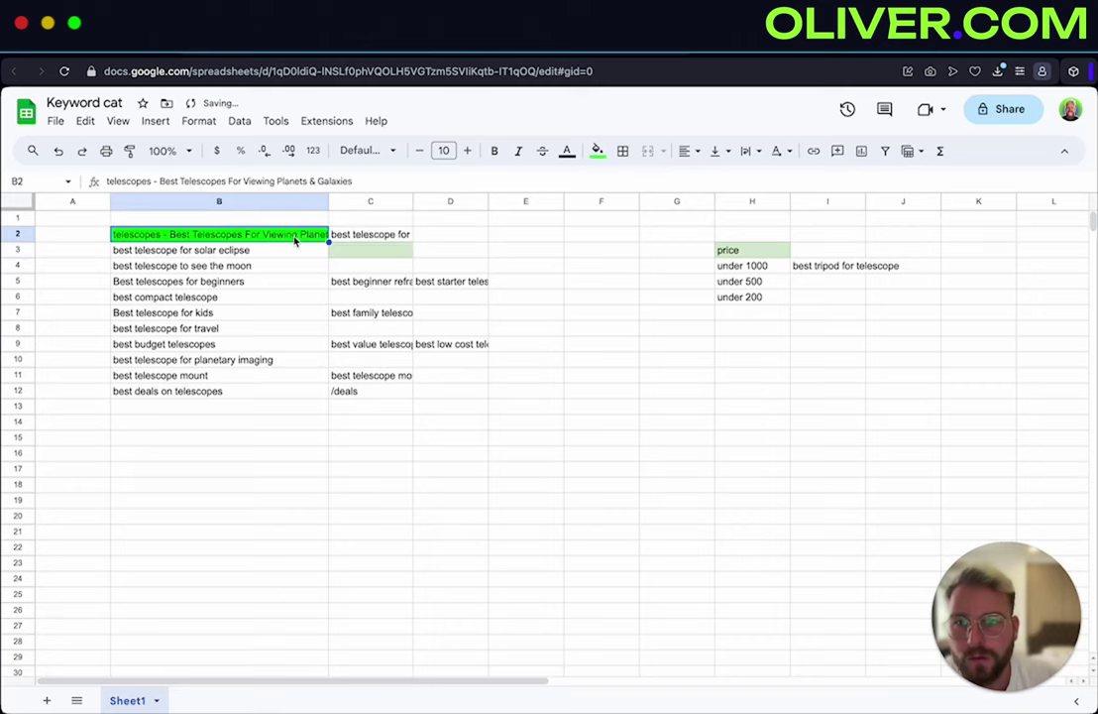
Copy "what is the best telescope to view the planets" from row 160 of the best/review sheet into D2 of Keyword cat
{"action": "key", "text": "Right"}
{"action": "key", "text": "Right"}
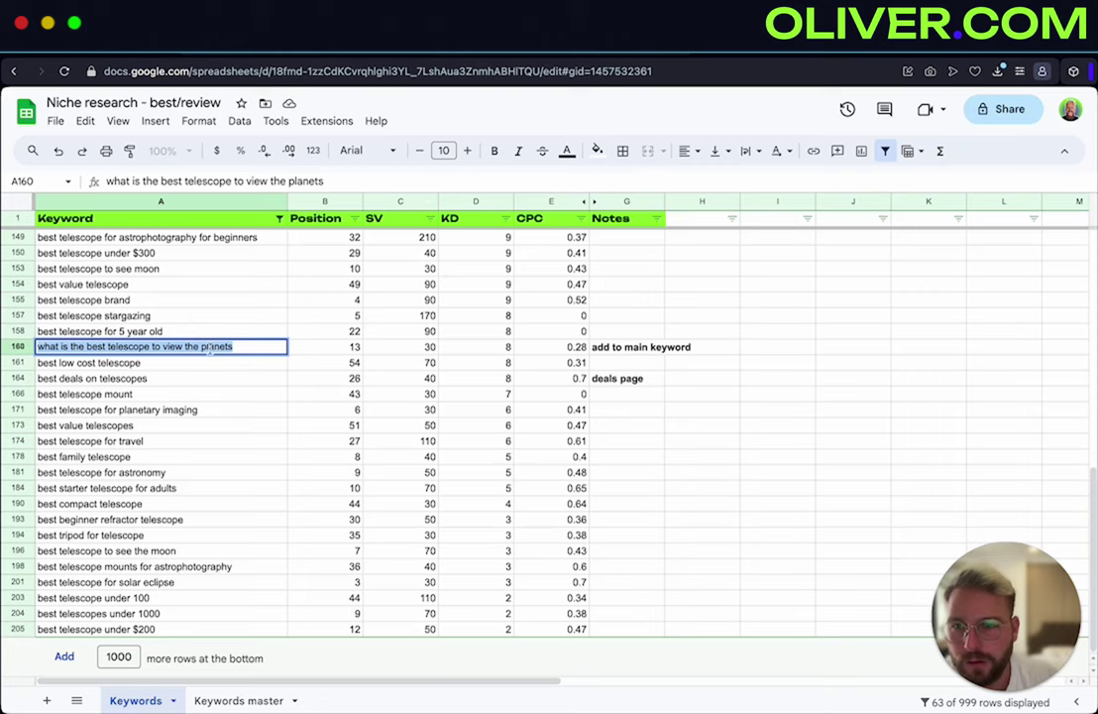
{"action": "left_click_drag", "start_coordinate": [209, 347], "coordinate": [234, 347]}
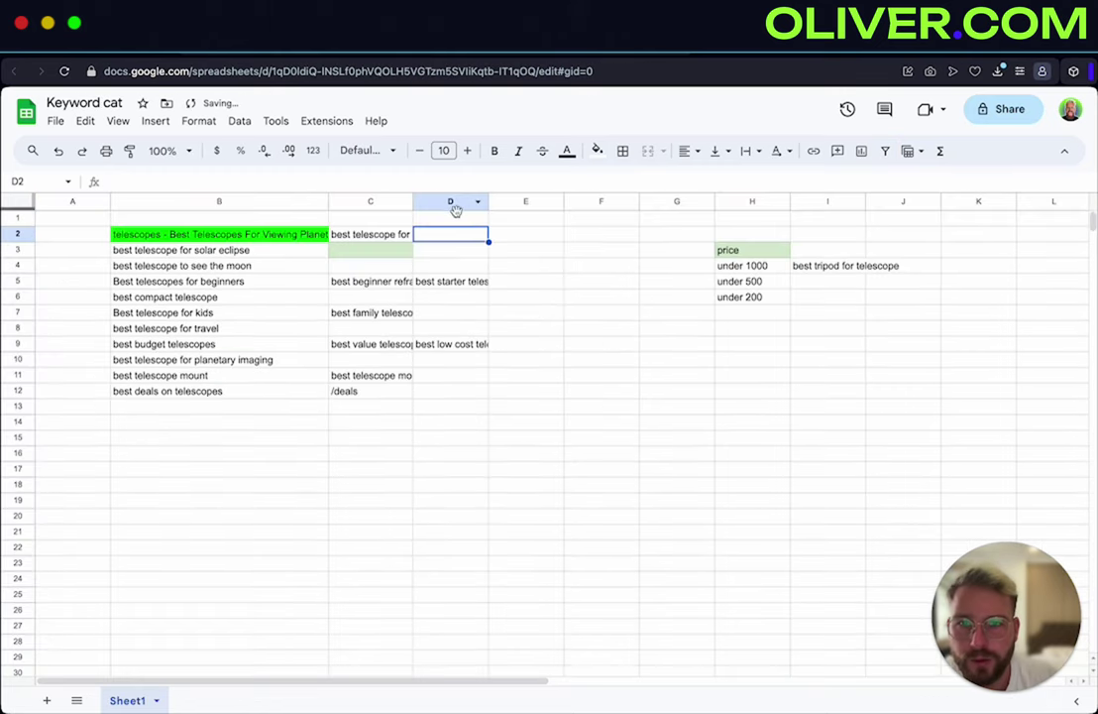
{"action": "double_click", "coordinate": [465, 237]}
{"action": "key", "text": "super+v"}
{"action": "key", "text": "Return"}
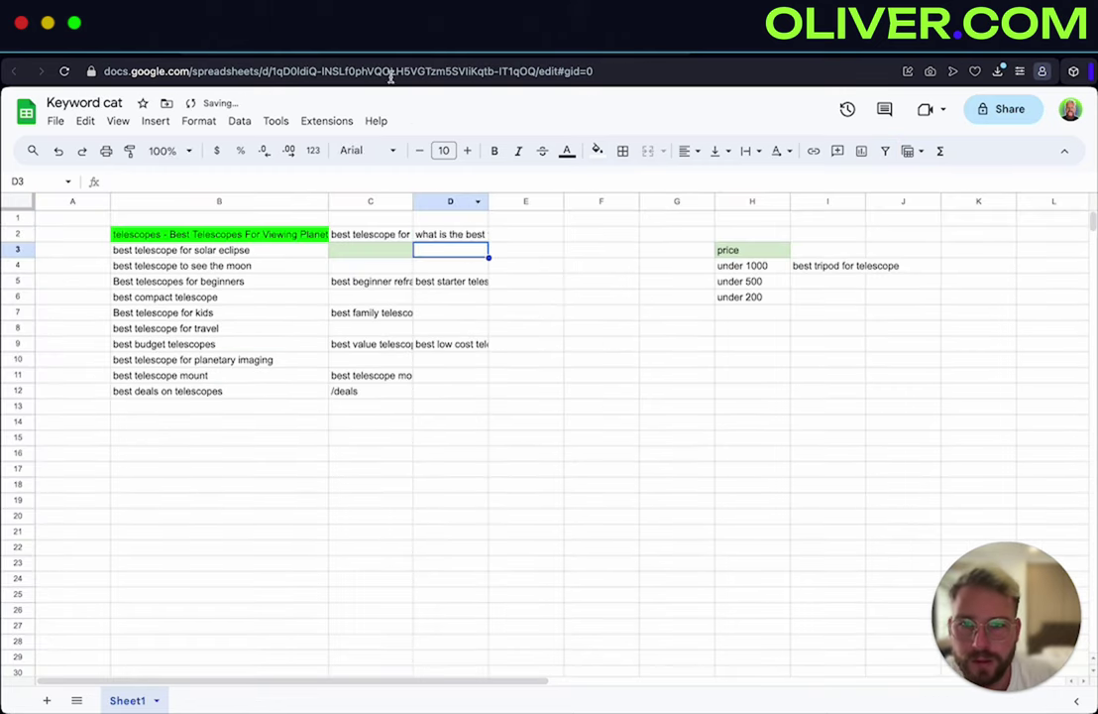
Search Google for "best telescope for 5 year old" from row 158 of the best/review sheet and examine the intent of the ranking titles
{"action": "left_click", "coordinate": [377, 54]}
{"action": "left_click", "coordinate": [198, 331]}
{"action": "double_click", "coordinate": [198, 331]}
{"action": "key", "text": "ctrl+c"}
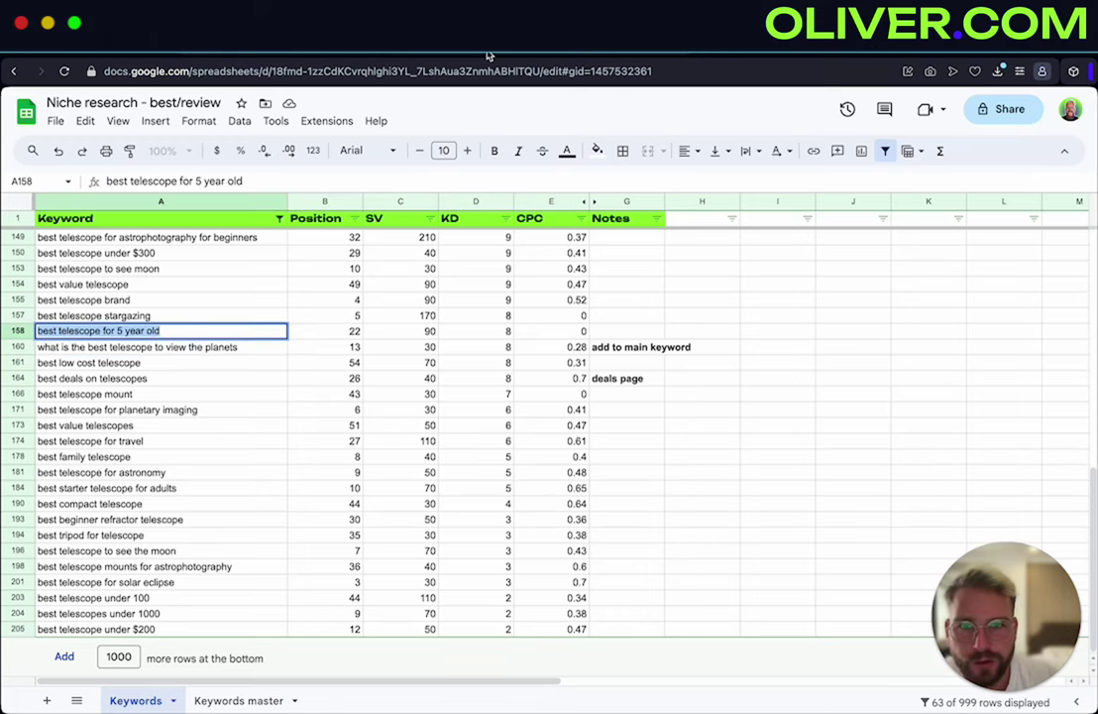
{"action": "left_click", "coordinate": [422, 50]}
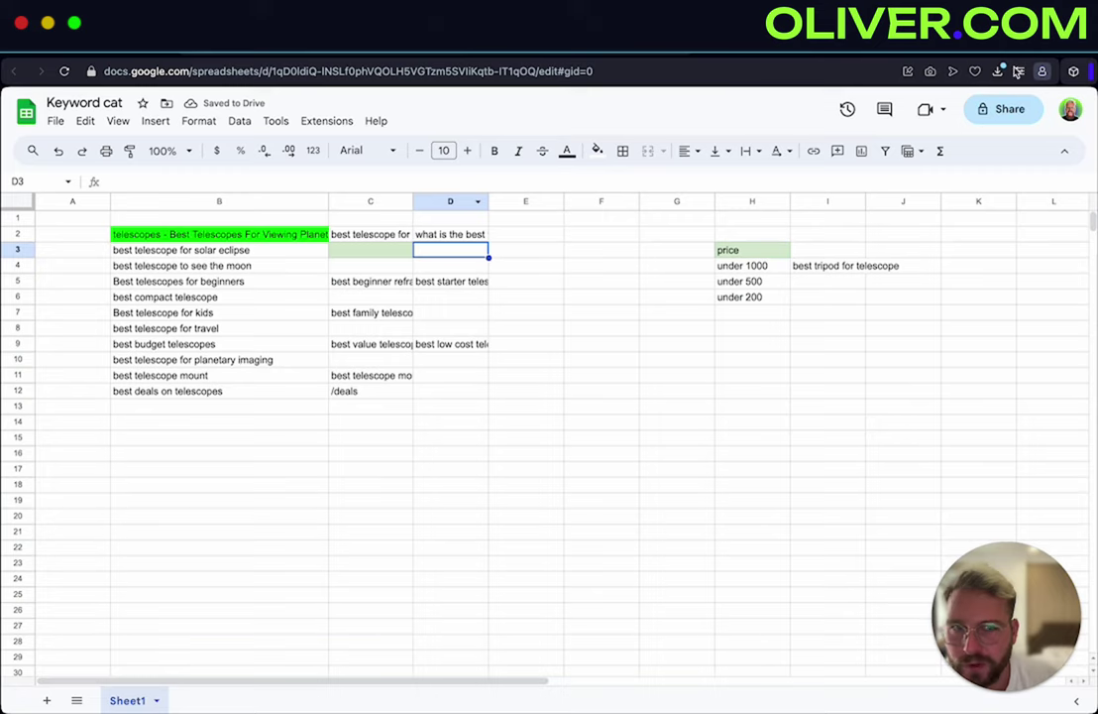
{"action": "left_click", "coordinate": [832, 48]}
{"action": "triple_click", "coordinate": [391, 114]}
{"action": "type", "text": "best telescope for 5 year old"}
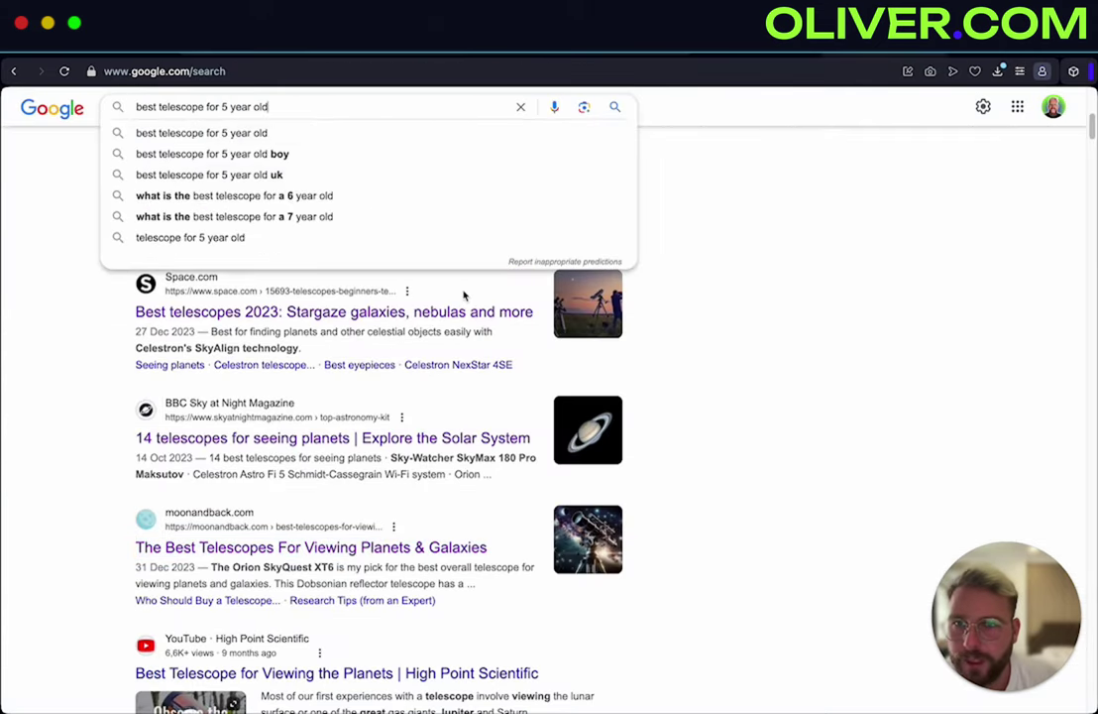
{"action": "key", "text": "Return"}
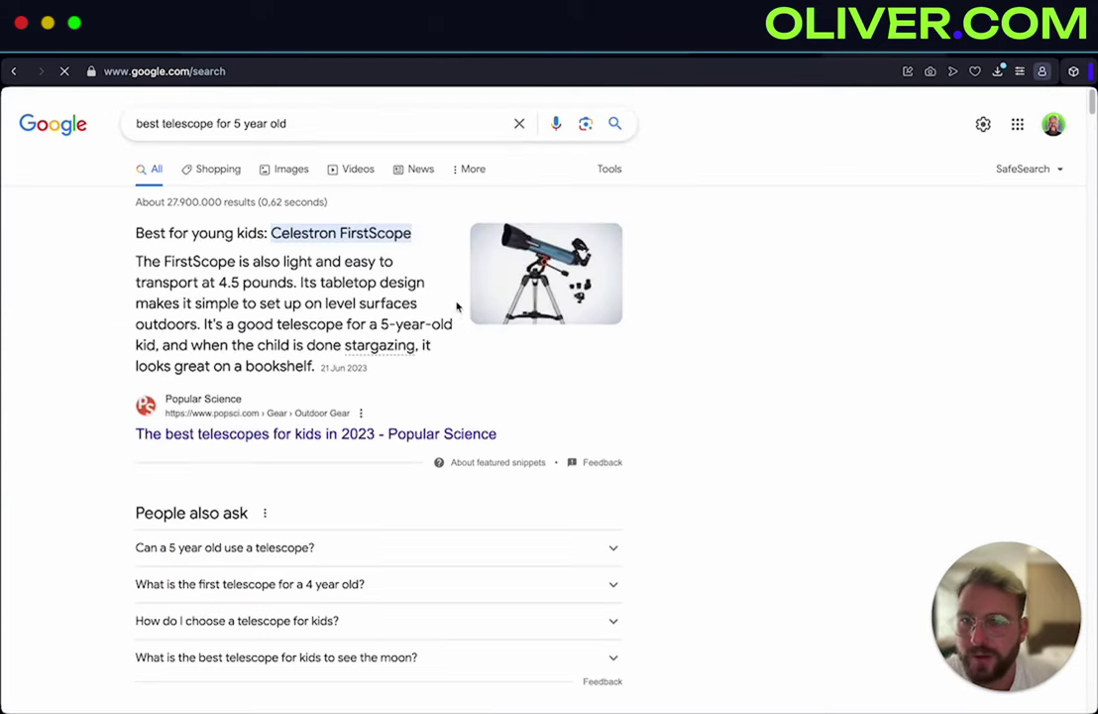
{"action": "scroll", "coordinate": [438, 363], "scroll_direction": "down", "scroll_amount": 5}
{"action": "scroll", "coordinate": [436, 367], "scroll_direction": "down", "scroll_amount": 1}
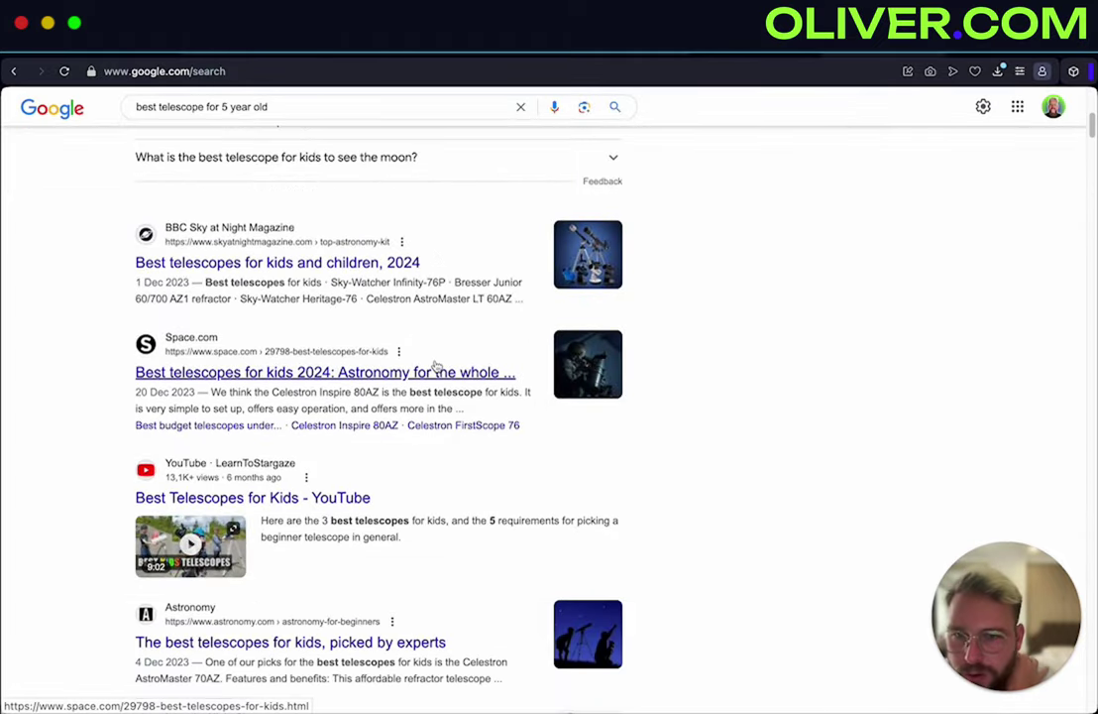
{"action": "scroll", "coordinate": [436, 367], "scroll_direction": "up", "scroll_amount": 5}
In Keyword cat, put "best telescope for 5 year old" in D7, on the "Best telescope for kids" row
{"action": "key", "text": "ctrl+Tab"}
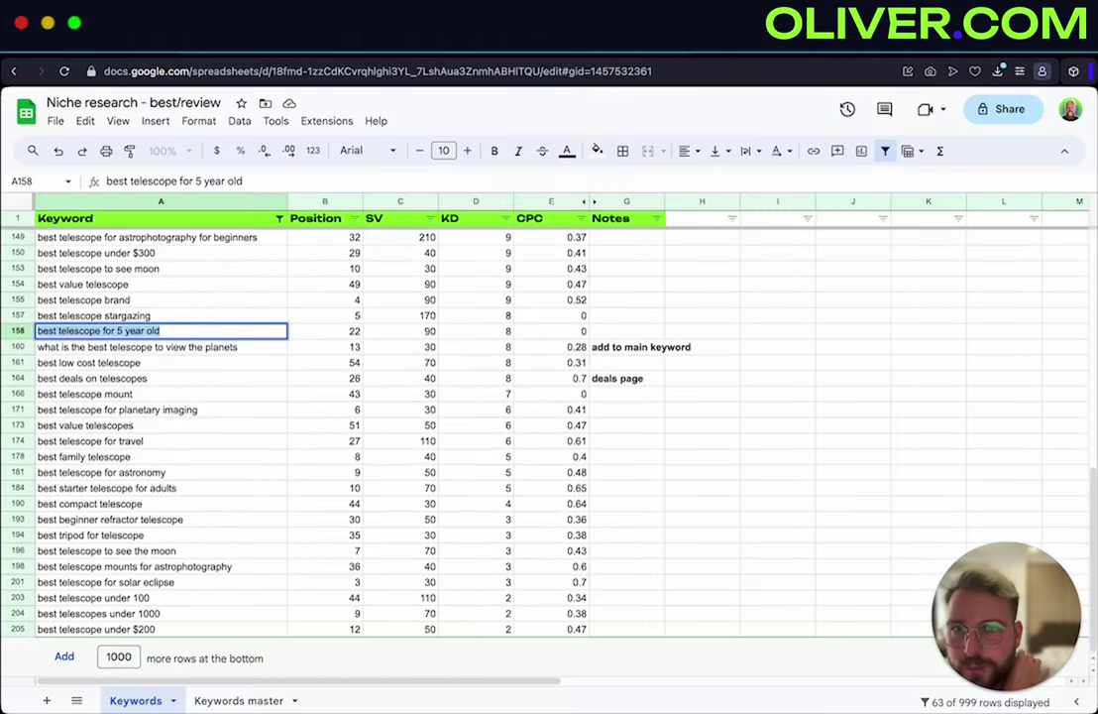
{"action": "key", "text": "ctrl+Tab"}
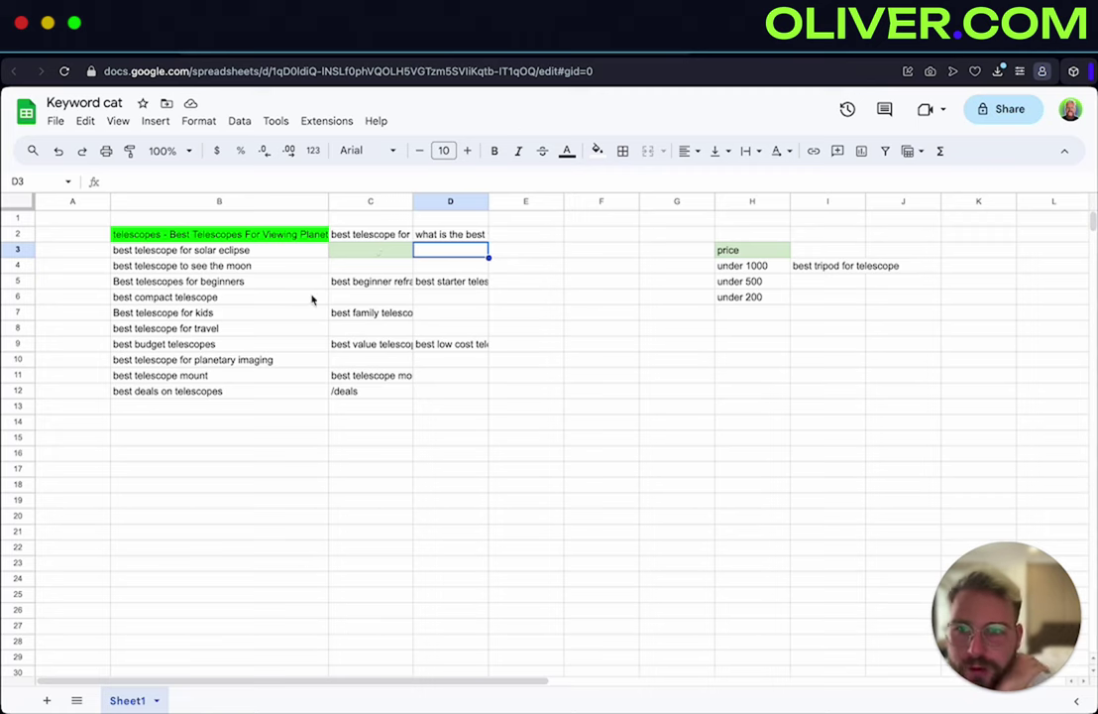
{"action": "left_click", "coordinate": [473, 315]}
{"action": "key", "text": "ctrl+v"}
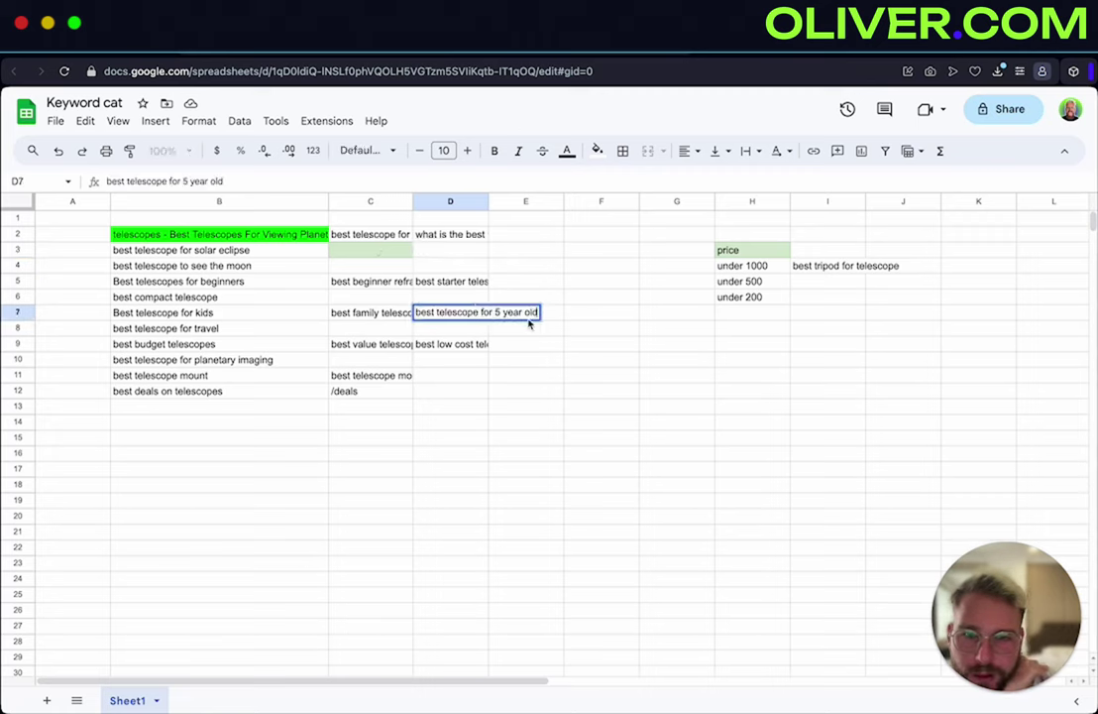
{"action": "left_click", "coordinate": [561, 317]}
Search Google for "best telescope stargazing" from row 157 of the best/review sheet and examine the ranking titles
{"action": "left_click", "coordinate": [308, 2]}
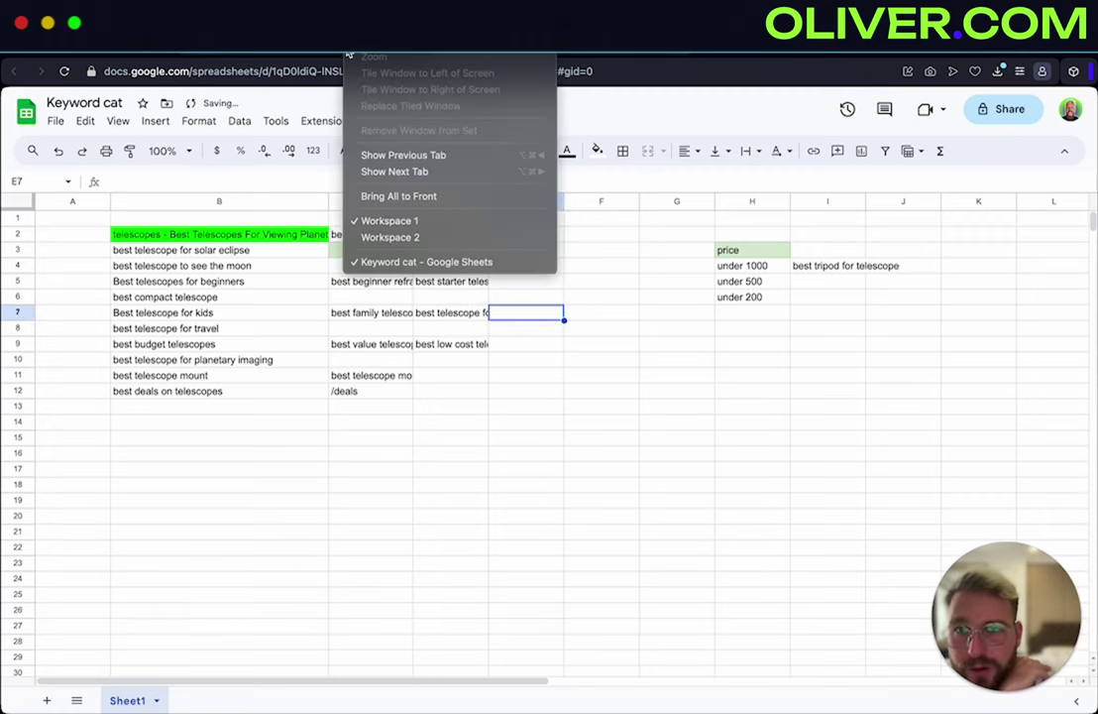
{"action": "left_click", "coordinate": [244, 352]}
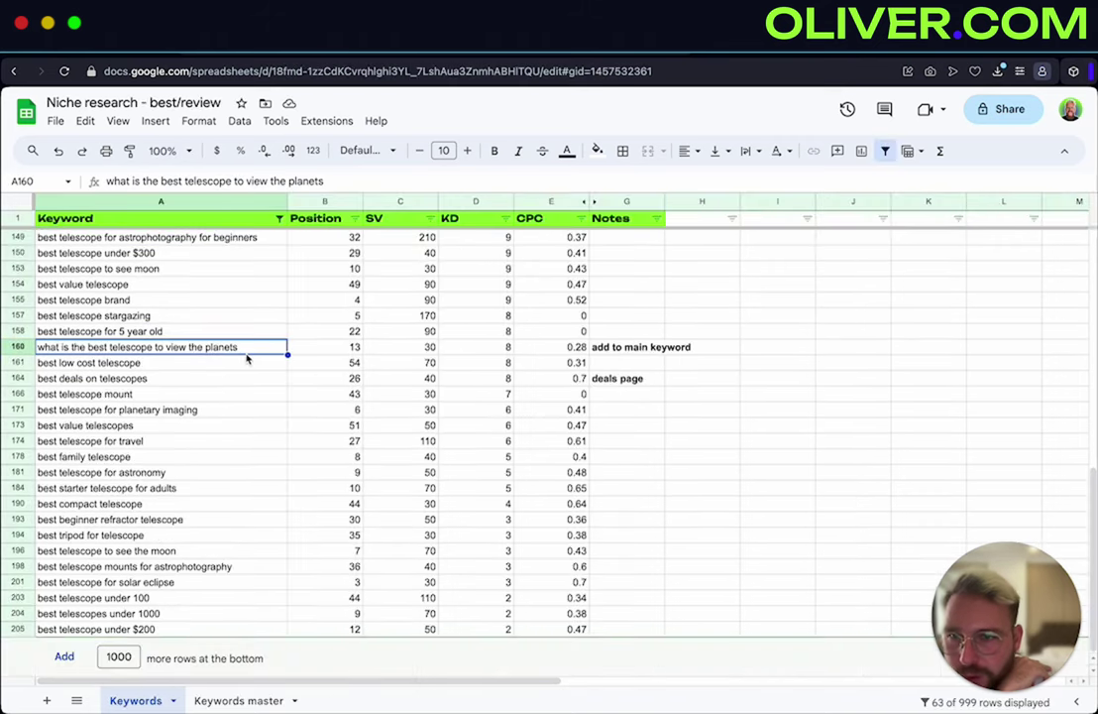
{"action": "left_click", "coordinate": [216, 314]}
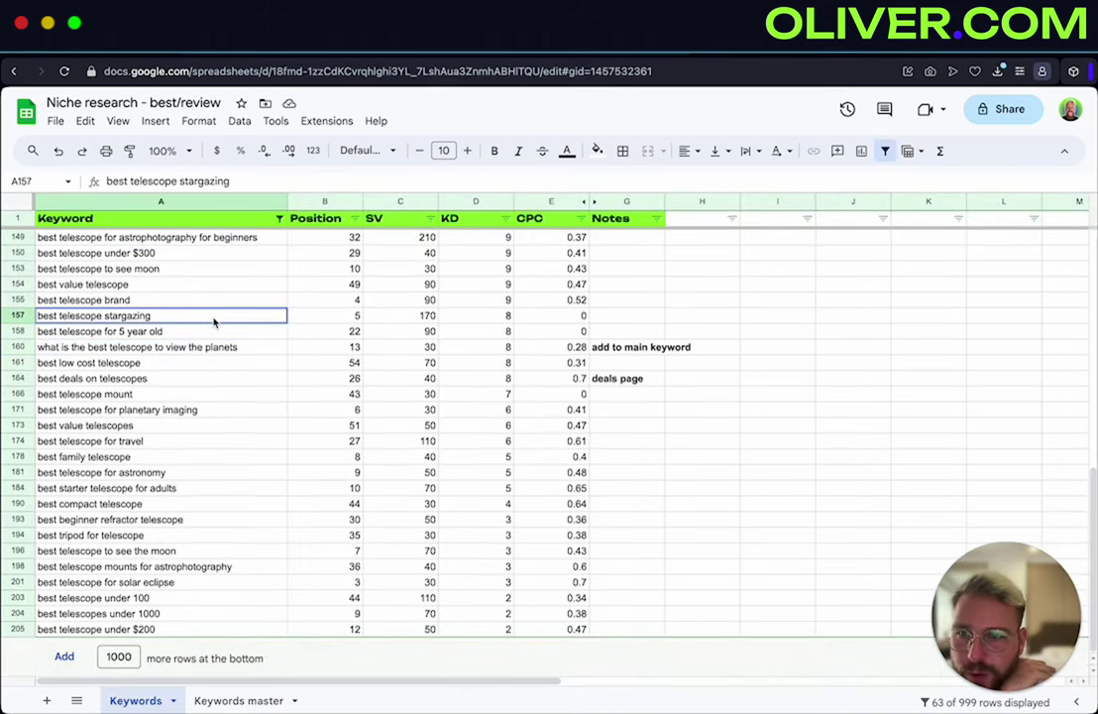
{"action": "double_click", "coordinate": [212, 316]}
{"action": "key", "text": "super+c"}
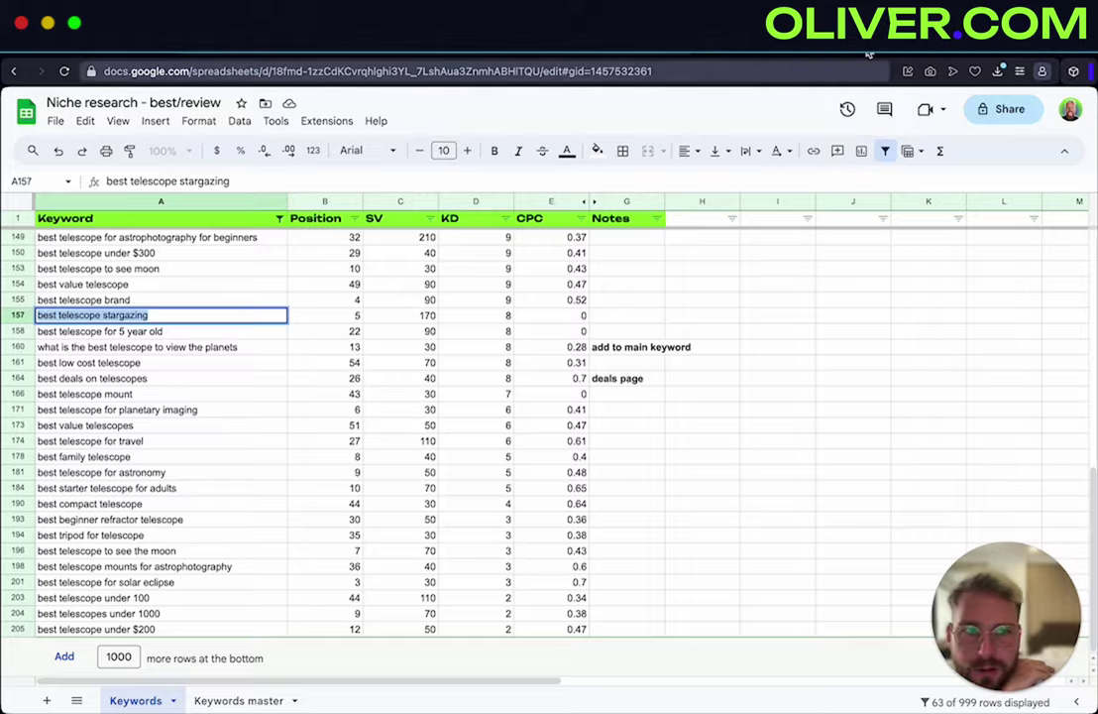
{"action": "key", "text": "super+grave"}
{"action": "scroll", "coordinate": [228, 184], "scroll_direction": "up", "scroll_amount": 3}
{"action": "left_click", "coordinate": [275, 122]}
{"action": "key", "text": "super+a"}
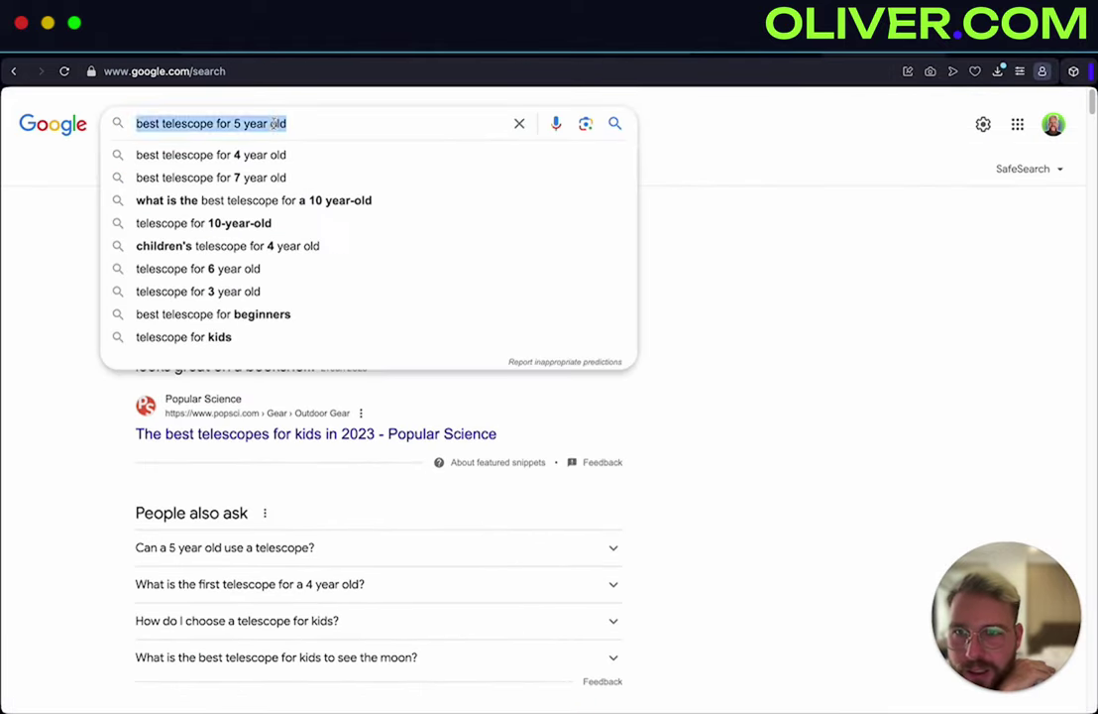
{"action": "key", "text": "super+v"}
{"action": "key", "text": "Return"}
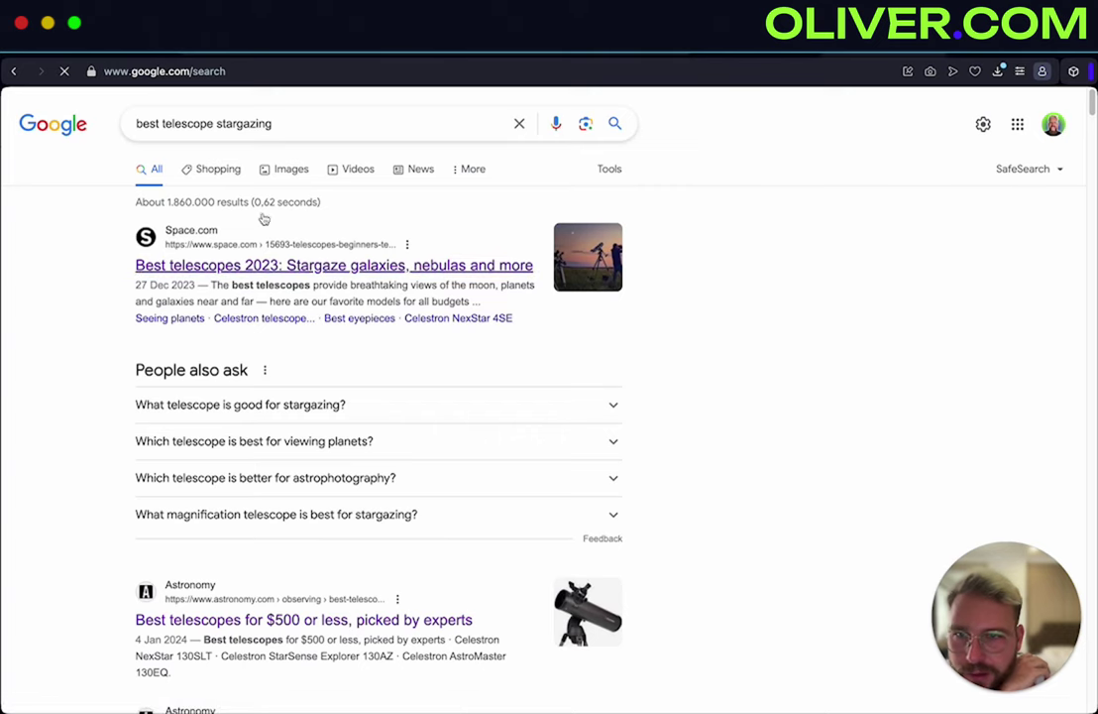
{"action": "scroll", "coordinate": [269, 514], "scroll_direction": "down", "scroll_amount": 3}
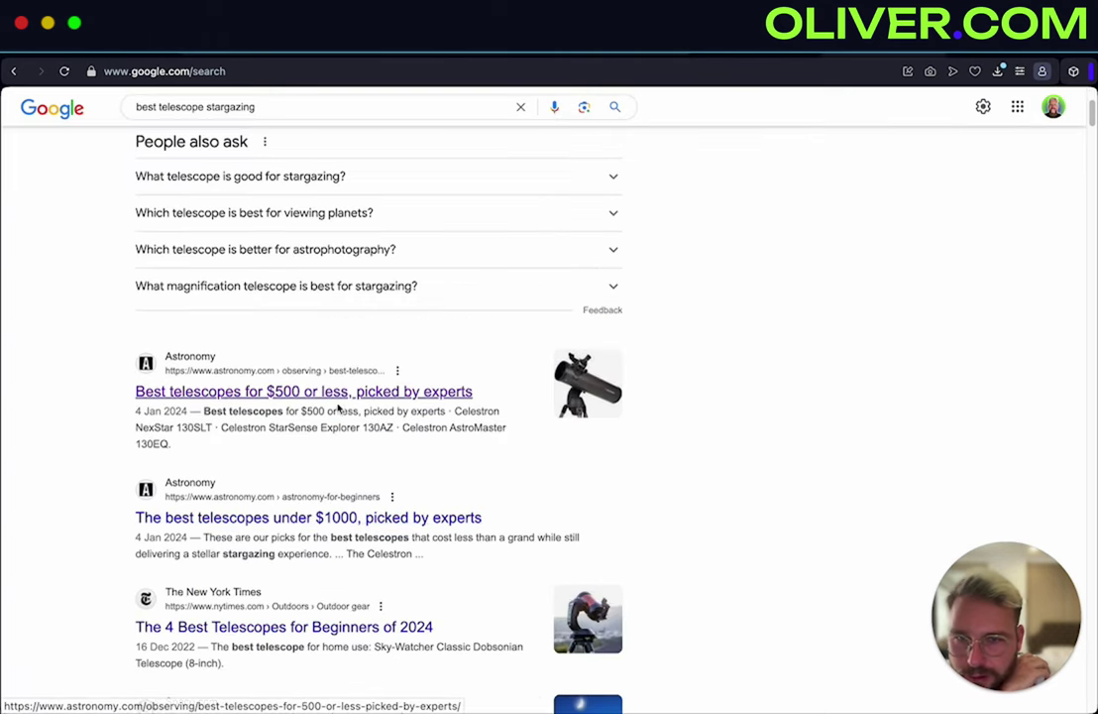
{"action": "scroll", "coordinate": [402, 408], "scroll_direction": "down", "scroll_amount": 1}
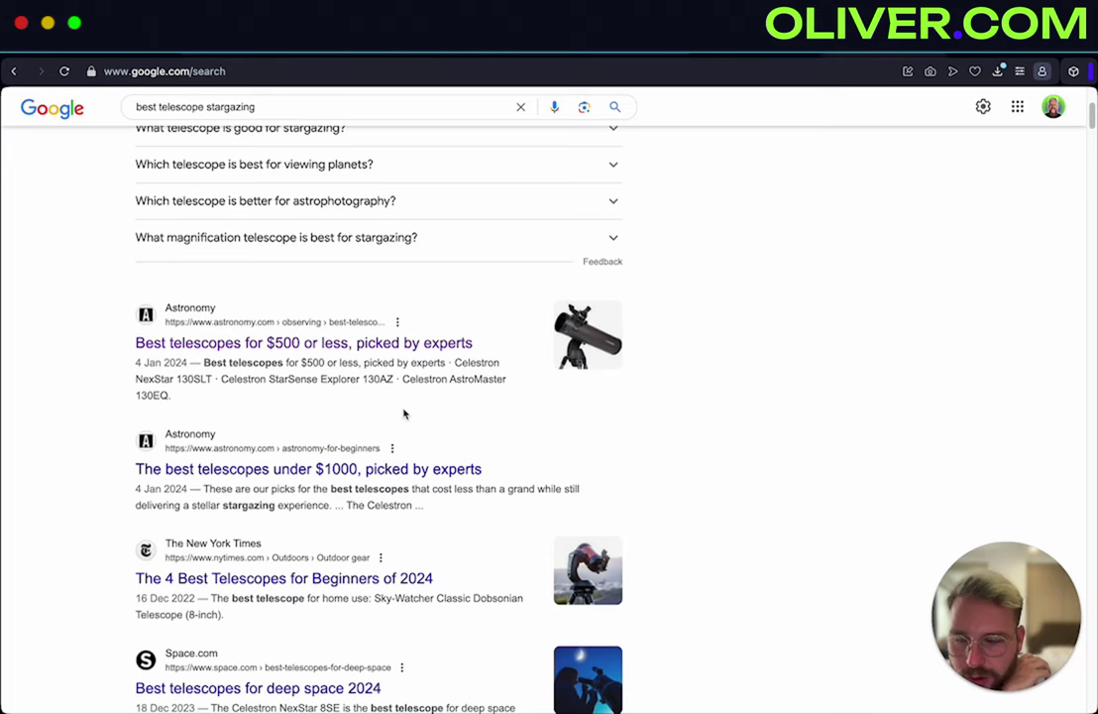
Check the ranking titles for "best telescope stargazing" and put that keyword in E2 of Keyword cat, on the main keyword row
{"action": "scroll", "coordinate": [403, 413], "scroll_direction": "down", "scroll_amount": 1}
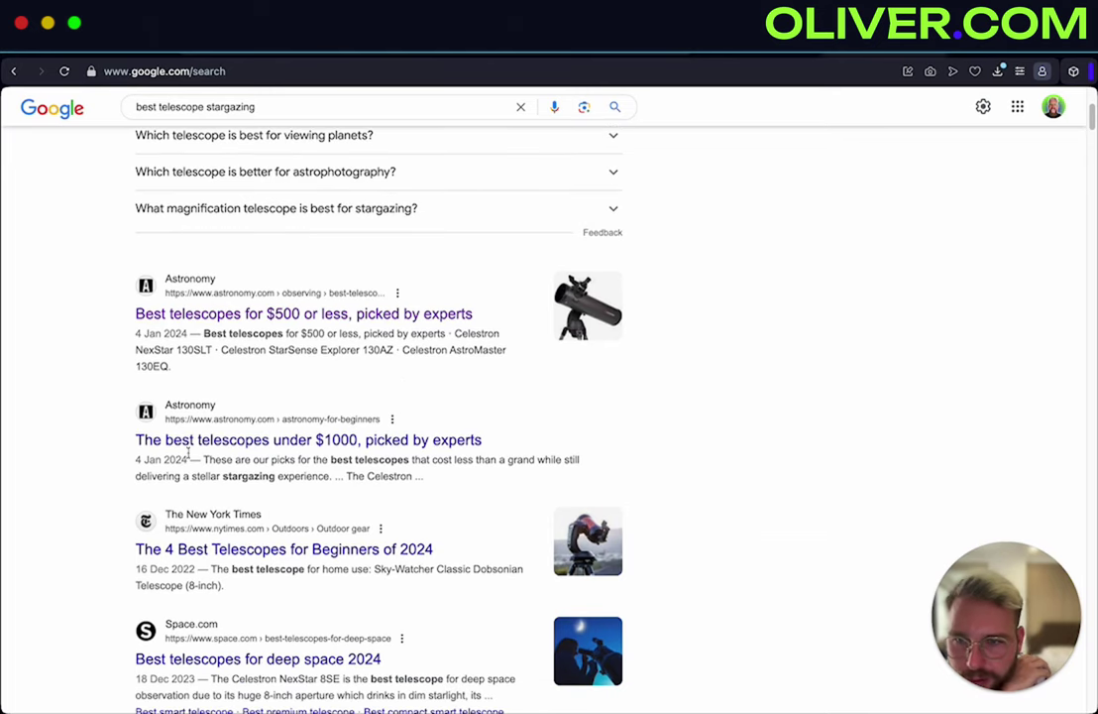
{"action": "scroll", "coordinate": [402, 456], "scroll_direction": "down", "scroll_amount": 1}
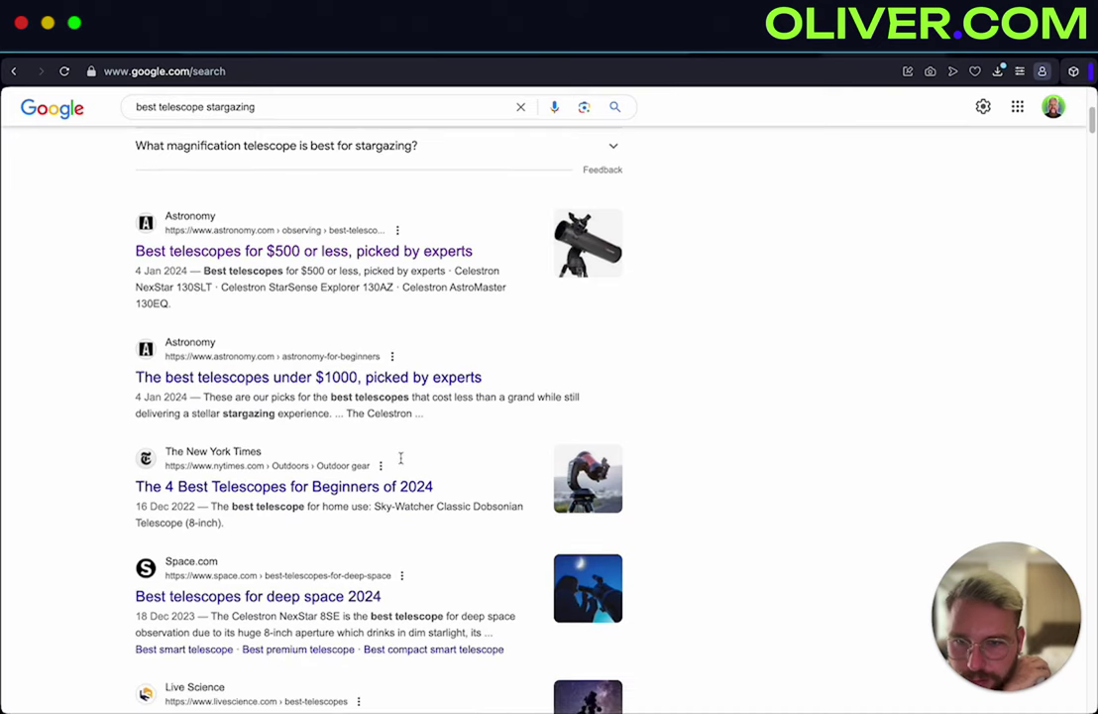
{"action": "scroll", "coordinate": [401, 459], "scroll_direction": "up", "scroll_amount": 5}
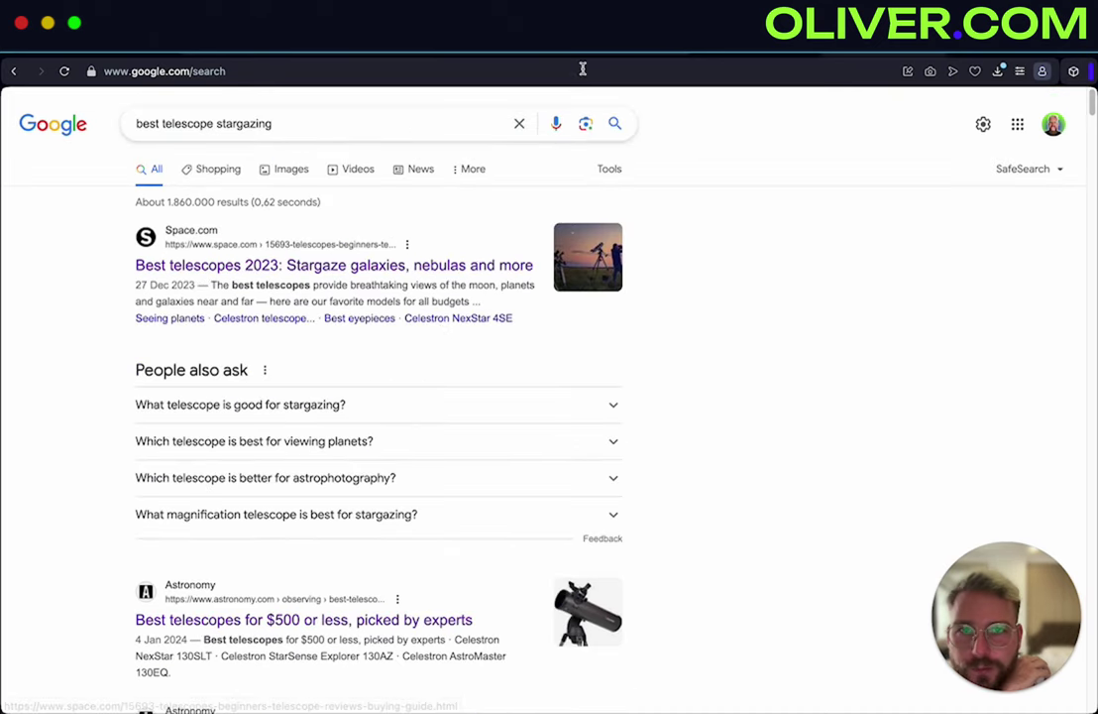
{"action": "key", "text": "ctrl+Tab"}
{"action": "left_click", "coordinate": [526, 234]}
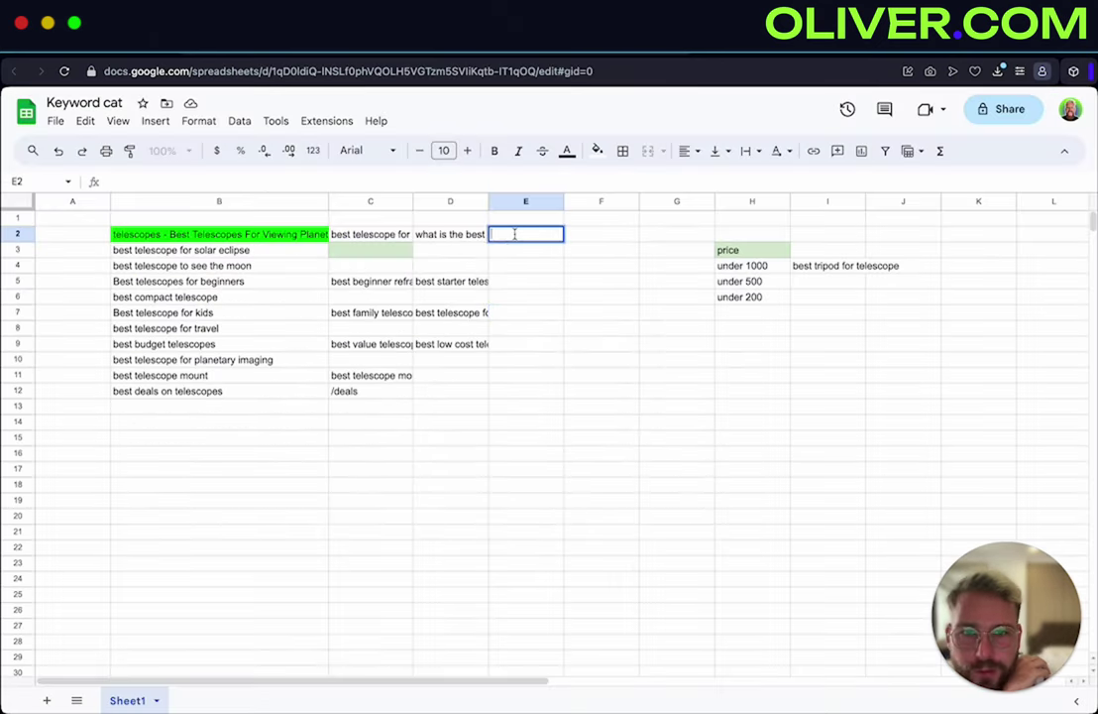
{"action": "key", "text": "ctrl+v"}
{"action": "key", "text": "Return"}
Examine more of the Google results for "best telescope stargazing" to compare the intent of the lower-ranking titles
{"action": "key", "text": "ctrl+shift+Tab"}
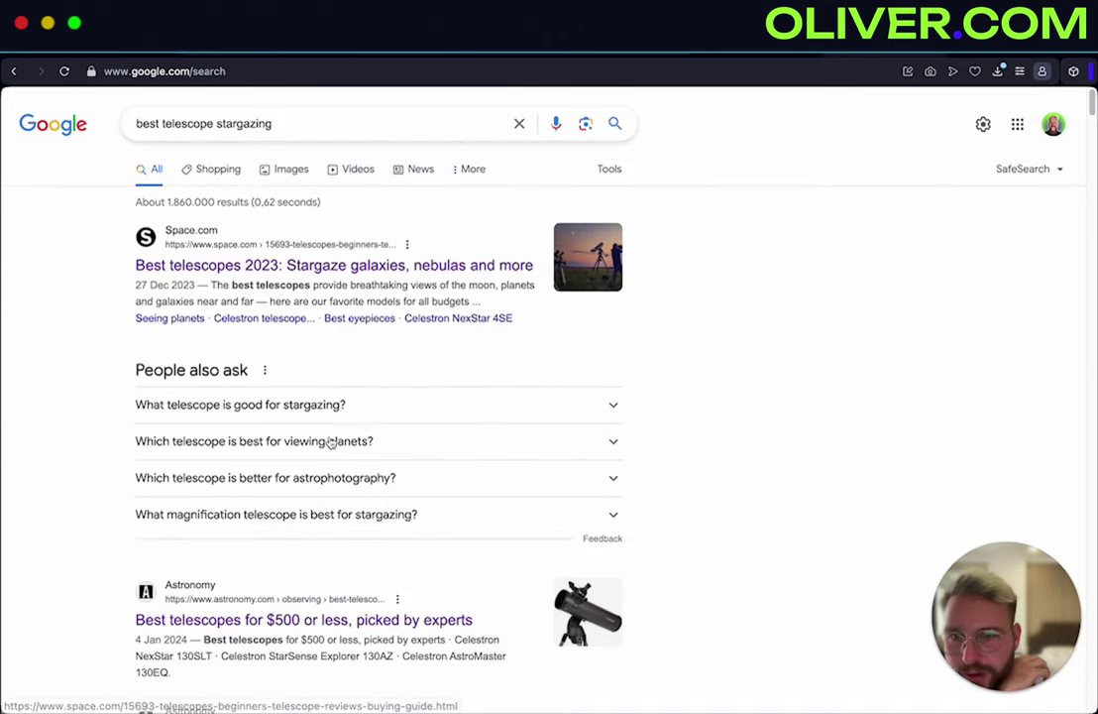
{"action": "scroll", "coordinate": [301, 328], "scroll_direction": "down", "scroll_amount": 4}
{"action": "scroll", "coordinate": [317, 536], "scroll_direction": "down", "scroll_amount": 2}
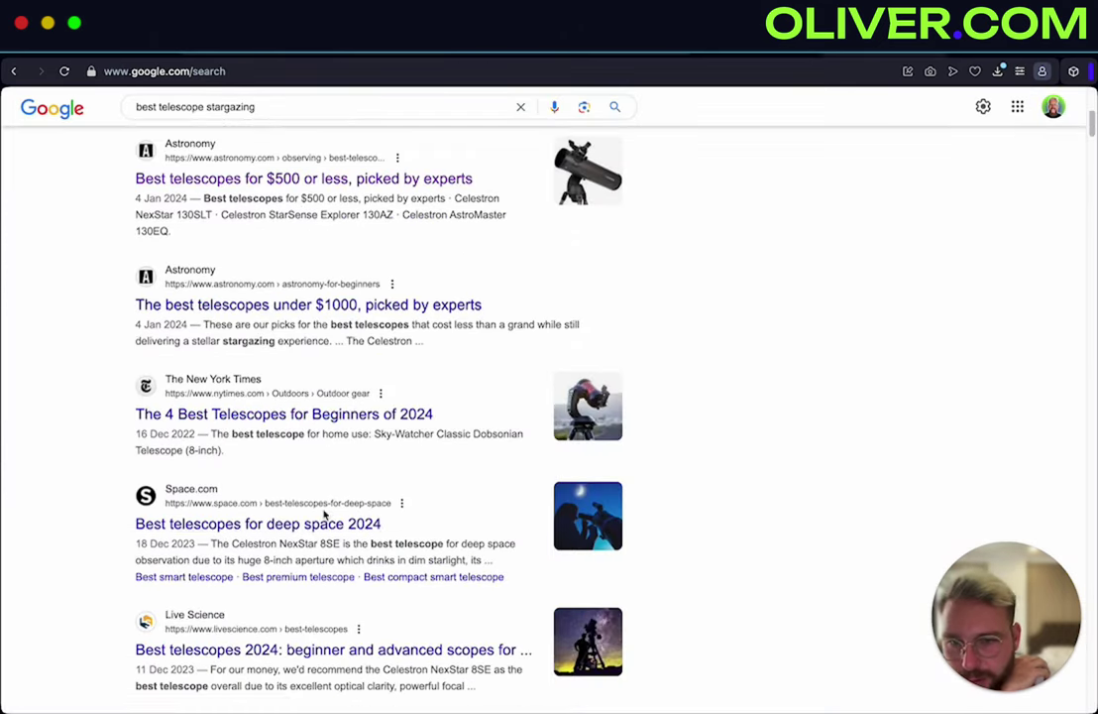
{"action": "scroll", "coordinate": [297, 540], "scroll_direction": "down", "scroll_amount": 1}
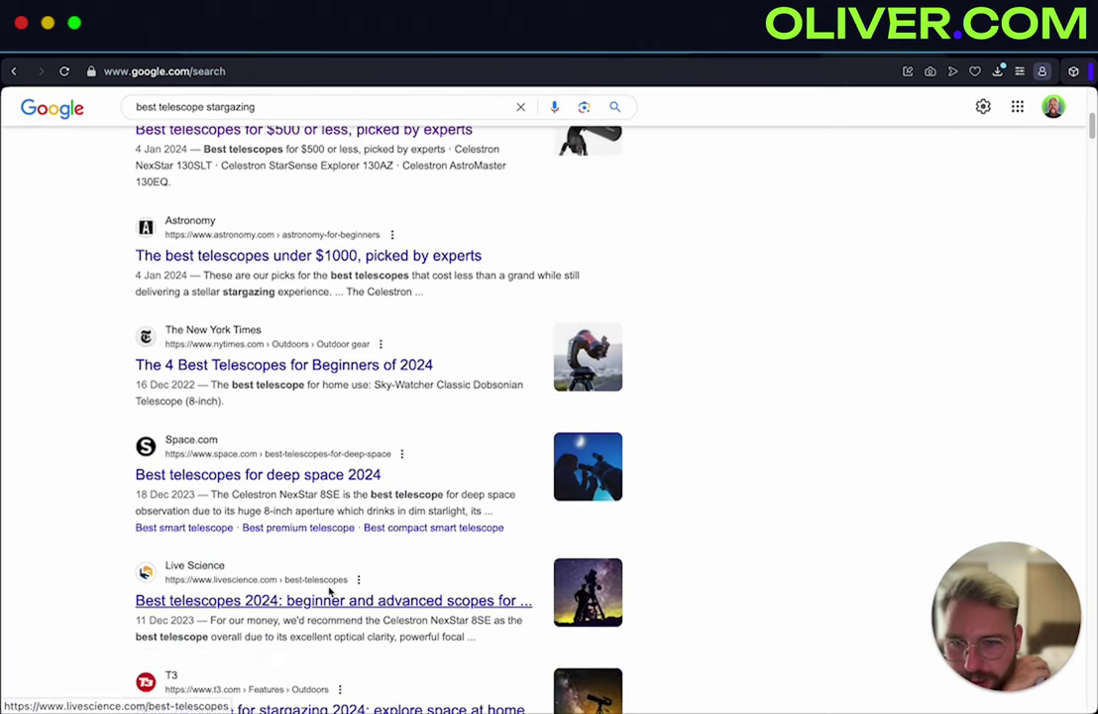
{"action": "scroll", "coordinate": [327, 585], "scroll_direction": "down", "scroll_amount": 3}
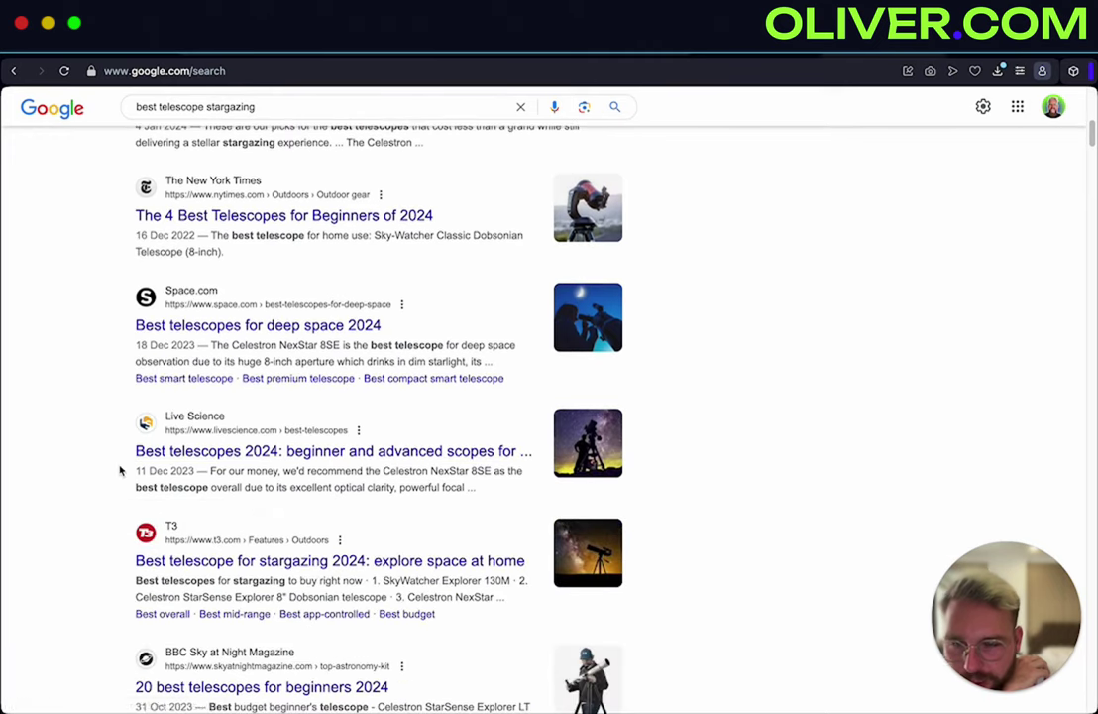
{"action": "scroll", "coordinate": [118, 466], "scroll_direction": "up", "scroll_amount": 10}
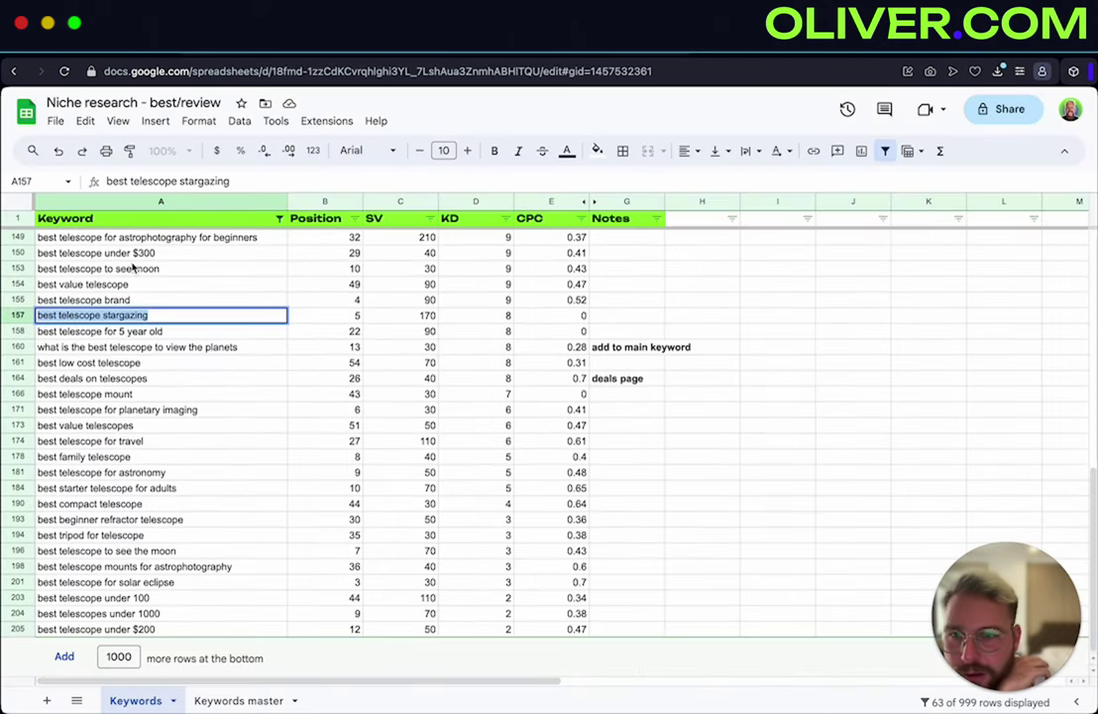
Add "best telescope brand" from row 155 of the best/review sheet as a new category in B13 of Keyword cat
{"action": "key", "text": "Up"}
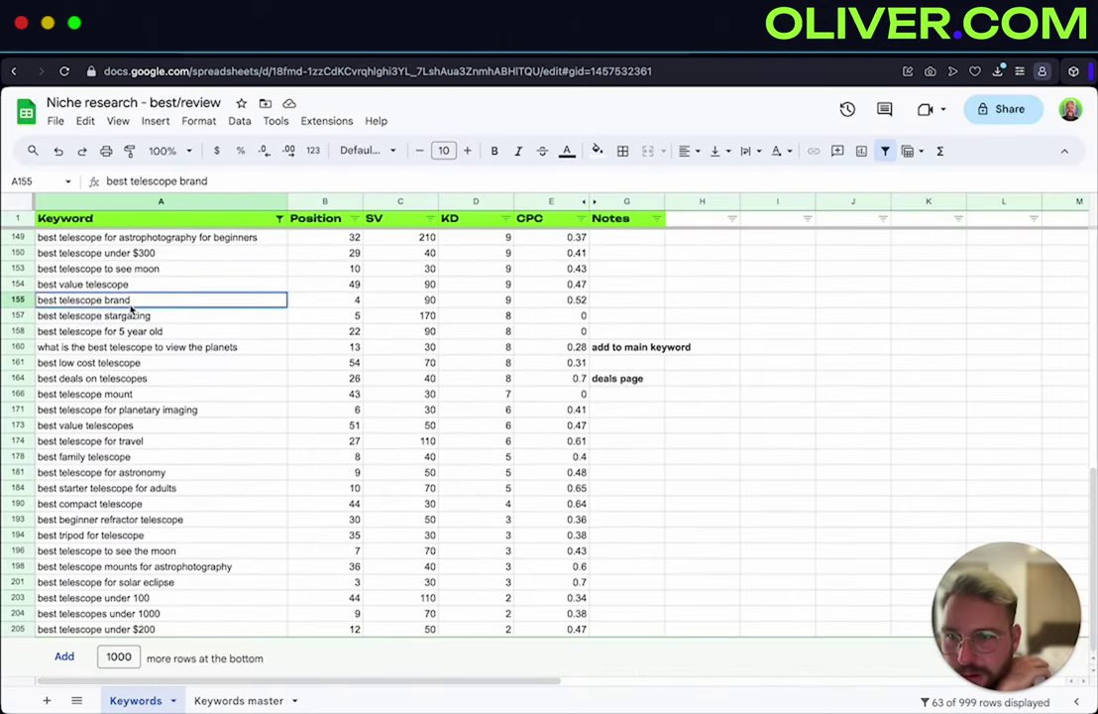
{"action": "left_click", "coordinate": [558, 56]}
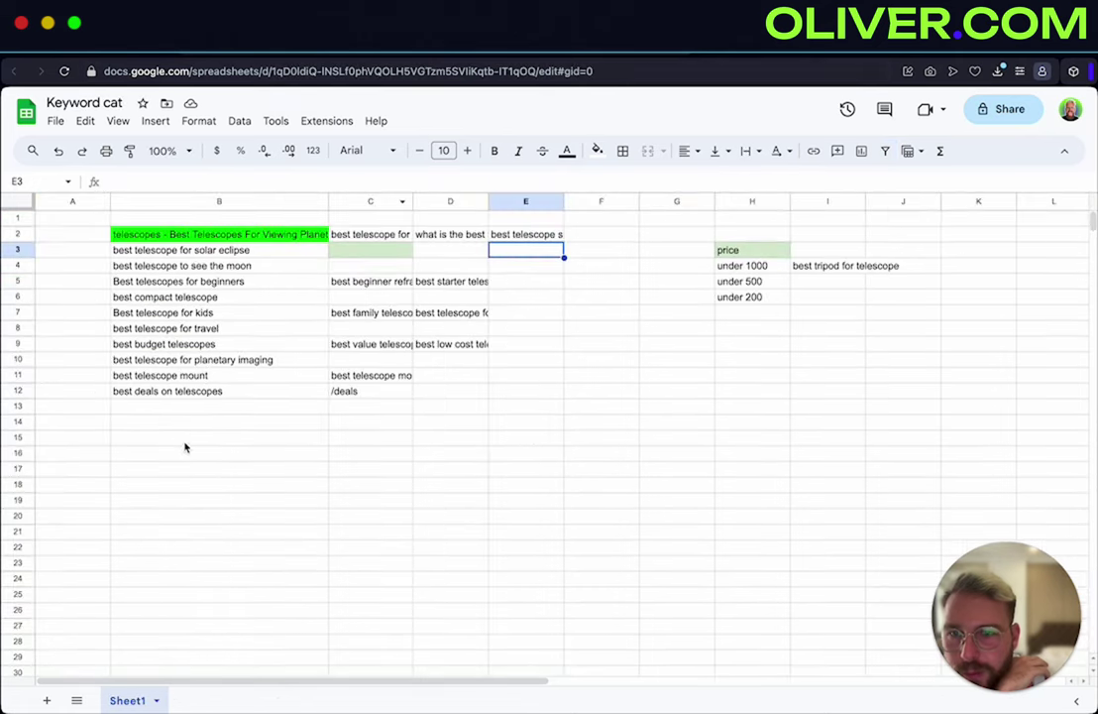
{"action": "left_click", "coordinate": [208, 406]}
{"action": "type", "text": "best telescope brand"}
{"action": "key", "text": "Return"}
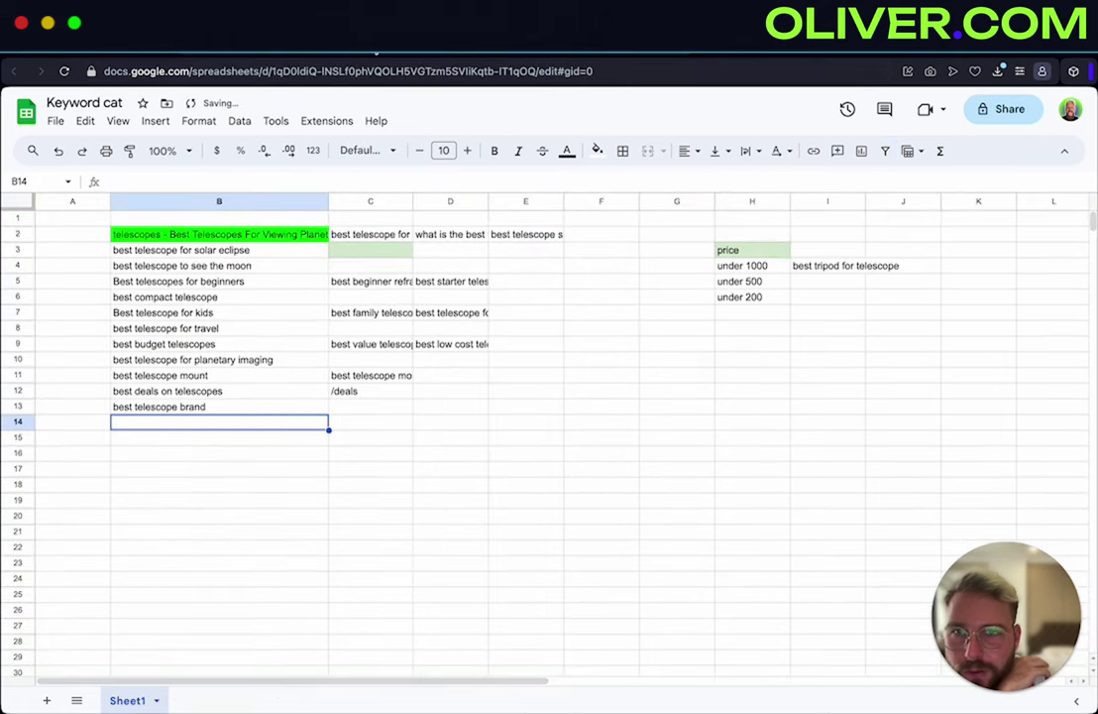
Check "best value telescope" and "best telescope to see moon" in rows 154 and 153 of the best/review sheet
{"action": "left_click", "coordinate": [377, 54]}
{"action": "key", "text": "Up"}
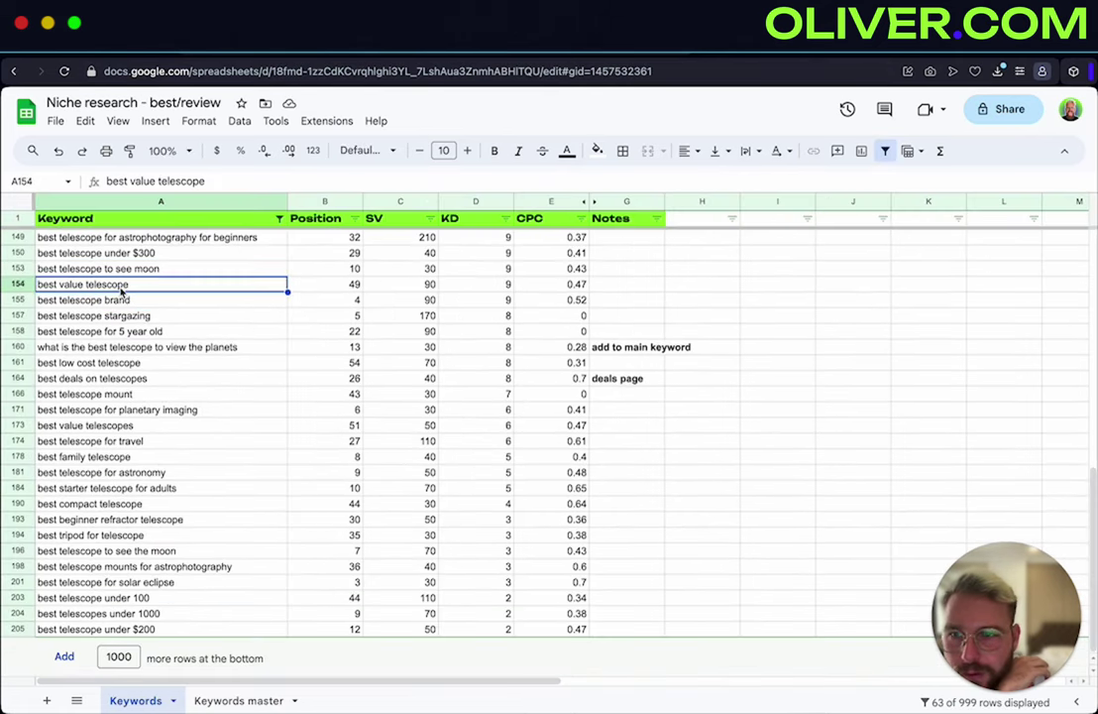
{"action": "scroll", "coordinate": [216, 341], "scroll_direction": "up", "scroll_amount": 2}
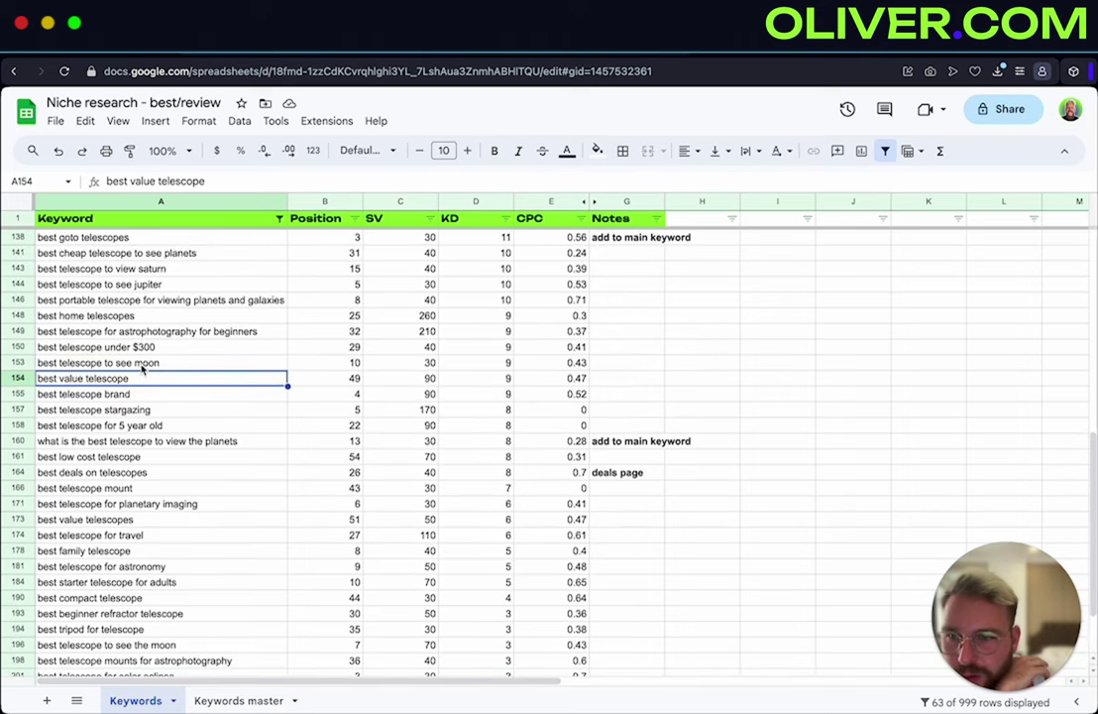
{"action": "left_click", "coordinate": [144, 364]}
{"action": "double_click", "coordinate": [142, 364]}
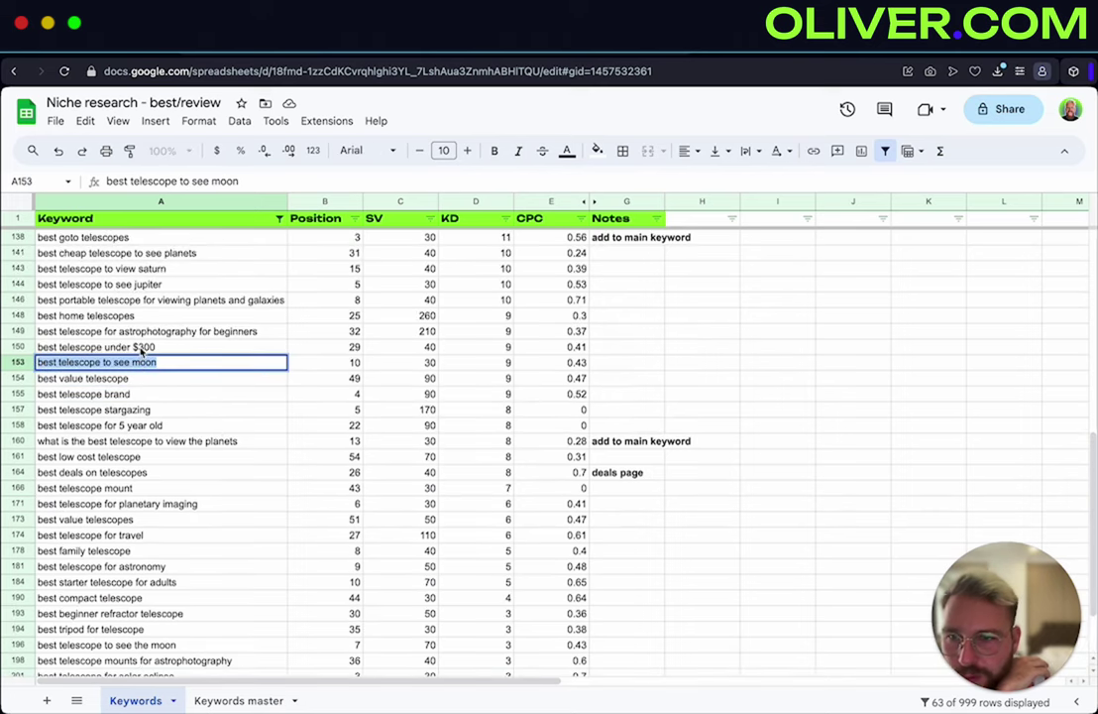
Find "best telescope under $300" in row 150 of the best/review sheet and select the "under 200" price cell in Keyword cat
{"action": "left_click", "coordinate": [142, 348]}
{"action": "key", "text": "ctrl+Tab"}
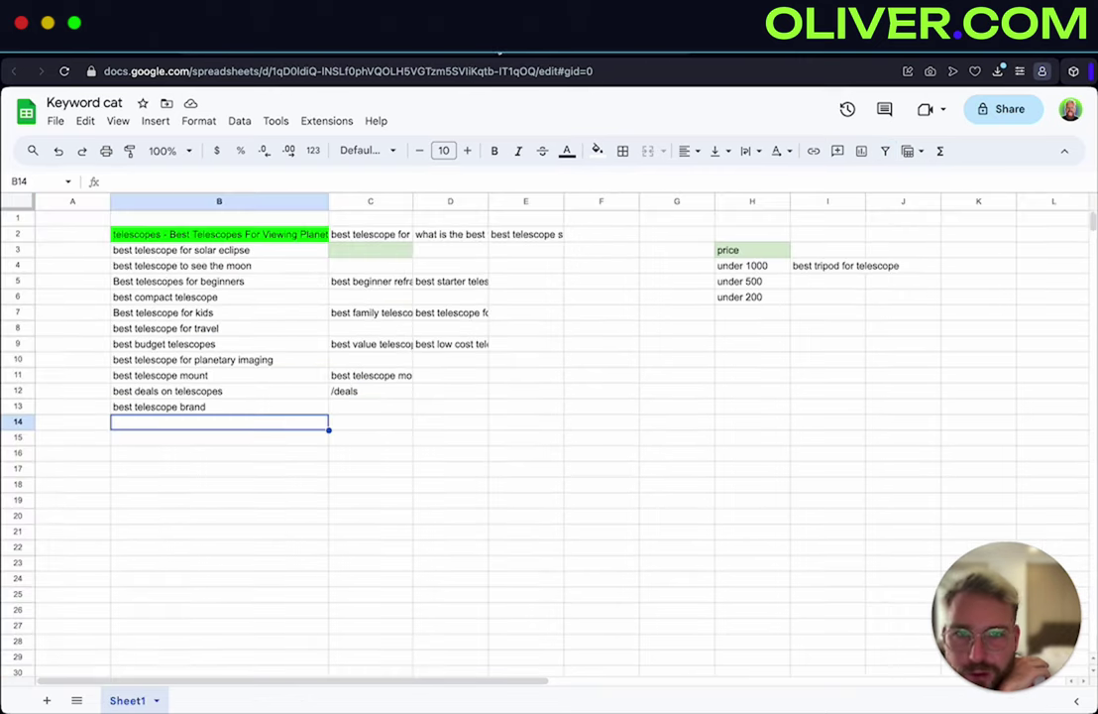
{"action": "left_click", "coordinate": [766, 314]}
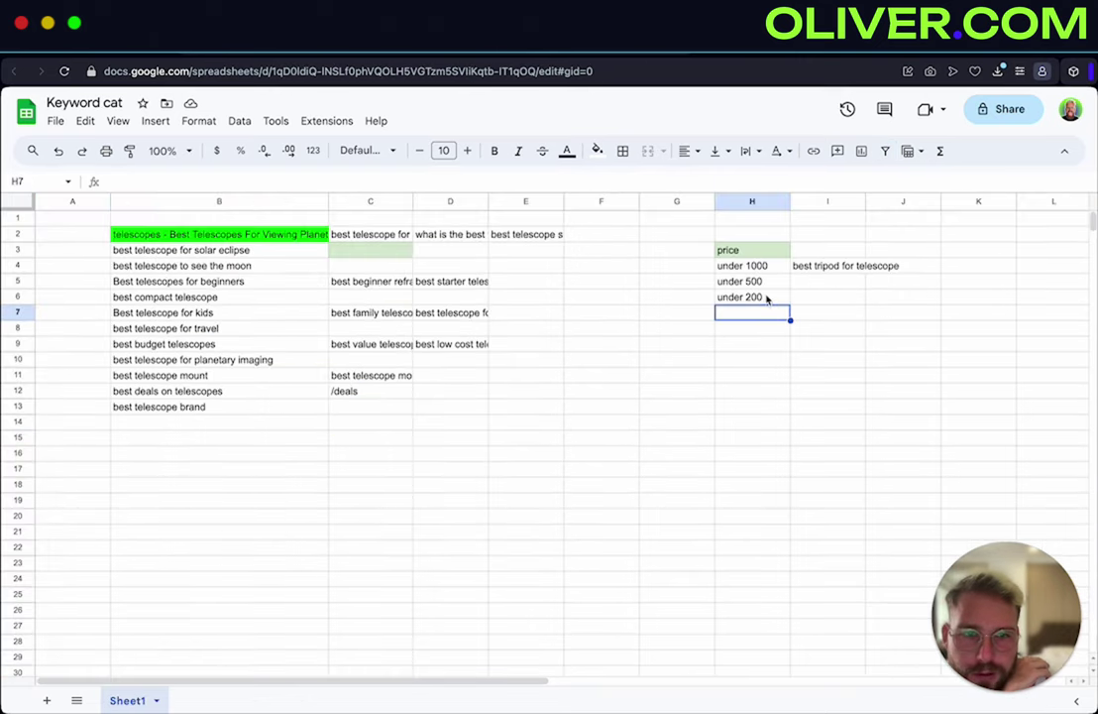
{"action": "left_click", "coordinate": [766, 298]}
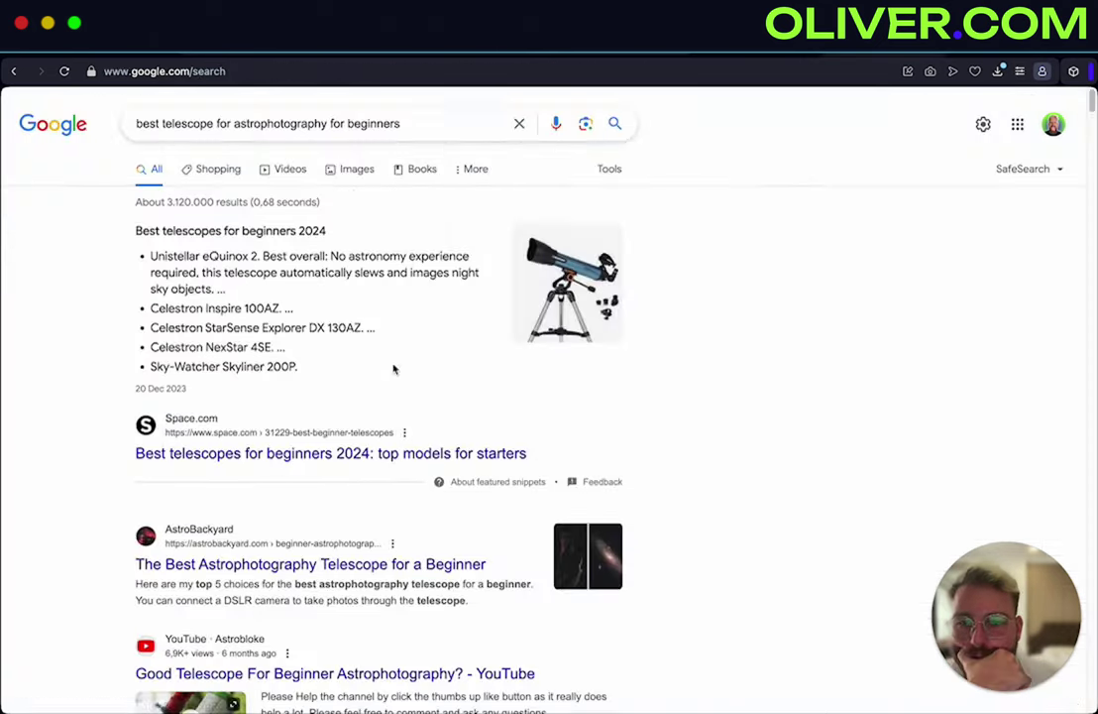
Enter "best telescope for astrophotography" in B14, add a "Link +++" line to the beginners keyword in C14, and close the astrophotography find box
{"action": "scroll", "coordinate": [392, 368], "scroll_direction": "down", "scroll_amount": 1}
{"action": "key", "text": "ctrl+Tab"}
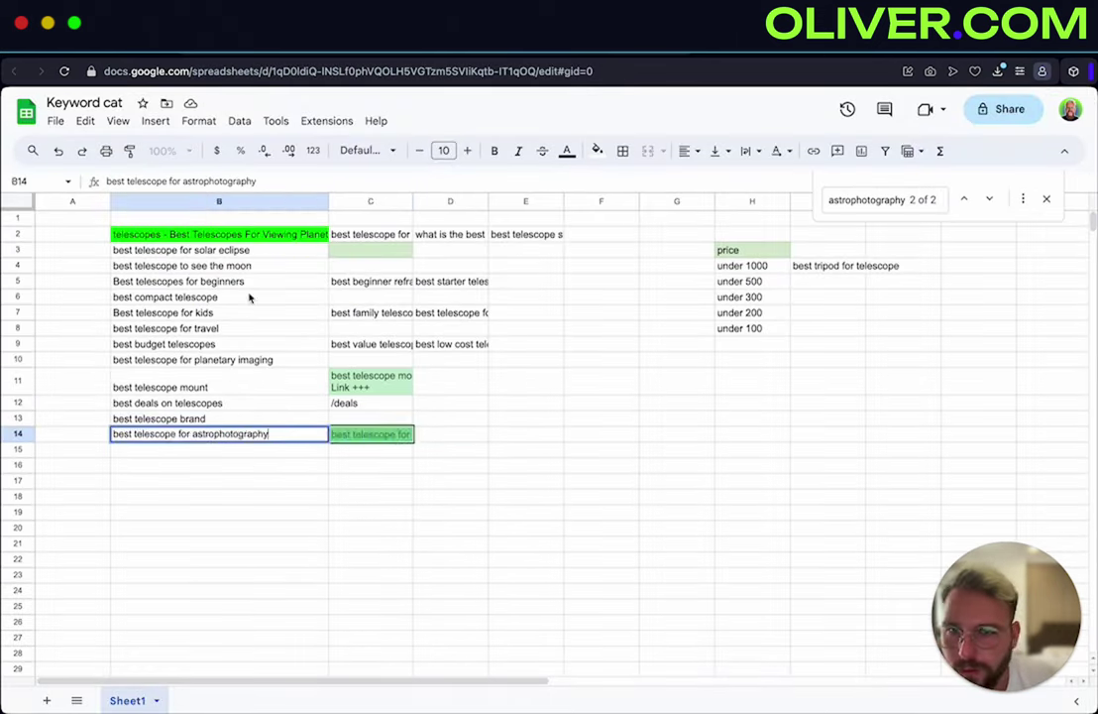
{"action": "double_click", "coordinate": [398, 437]}
{"action": "type", "text": "Link +++"}
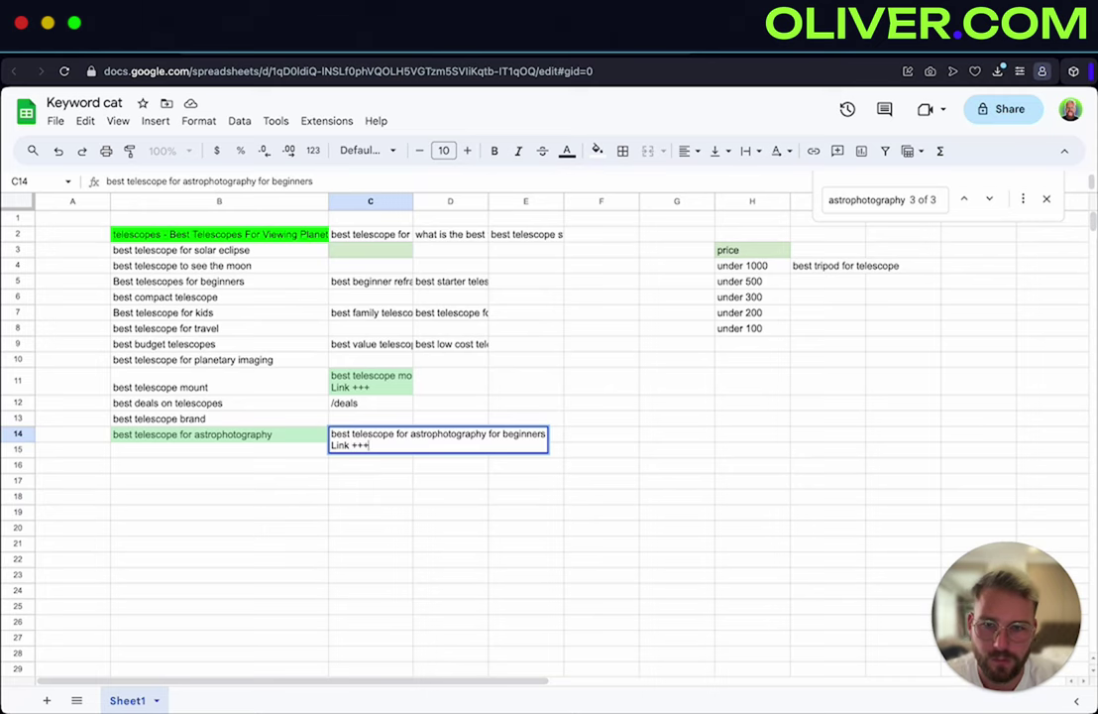
{"action": "key", "text": "Return"}
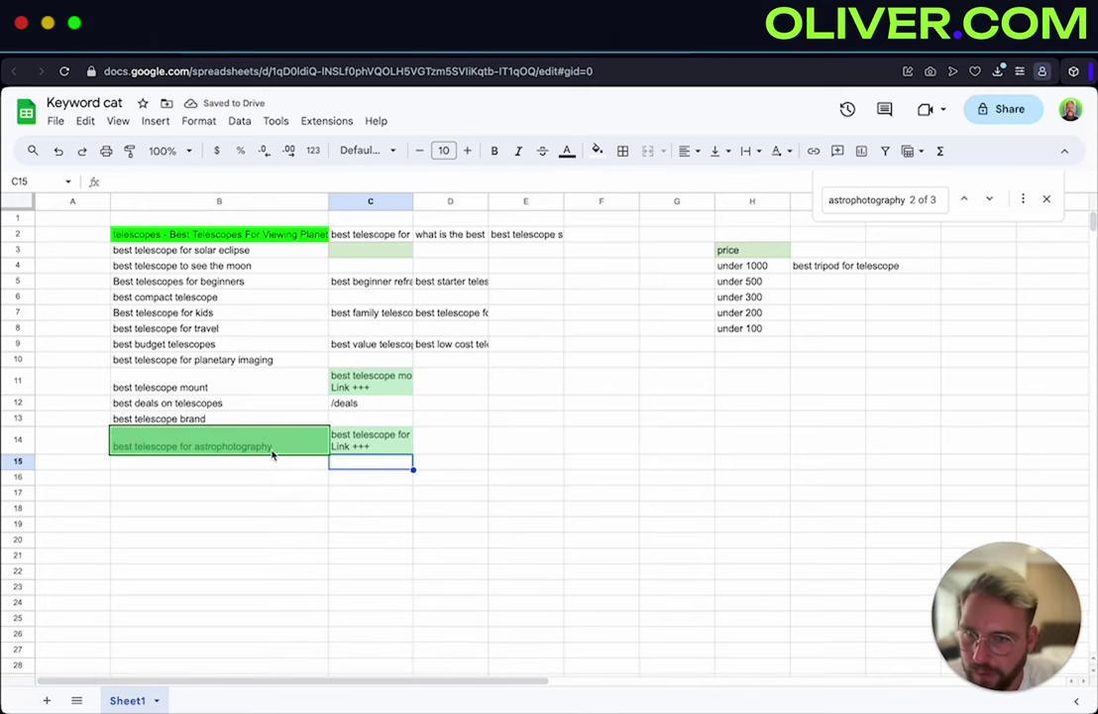
{"action": "double_click", "coordinate": [272, 451]}
{"action": "left_click", "coordinate": [293, 492]}
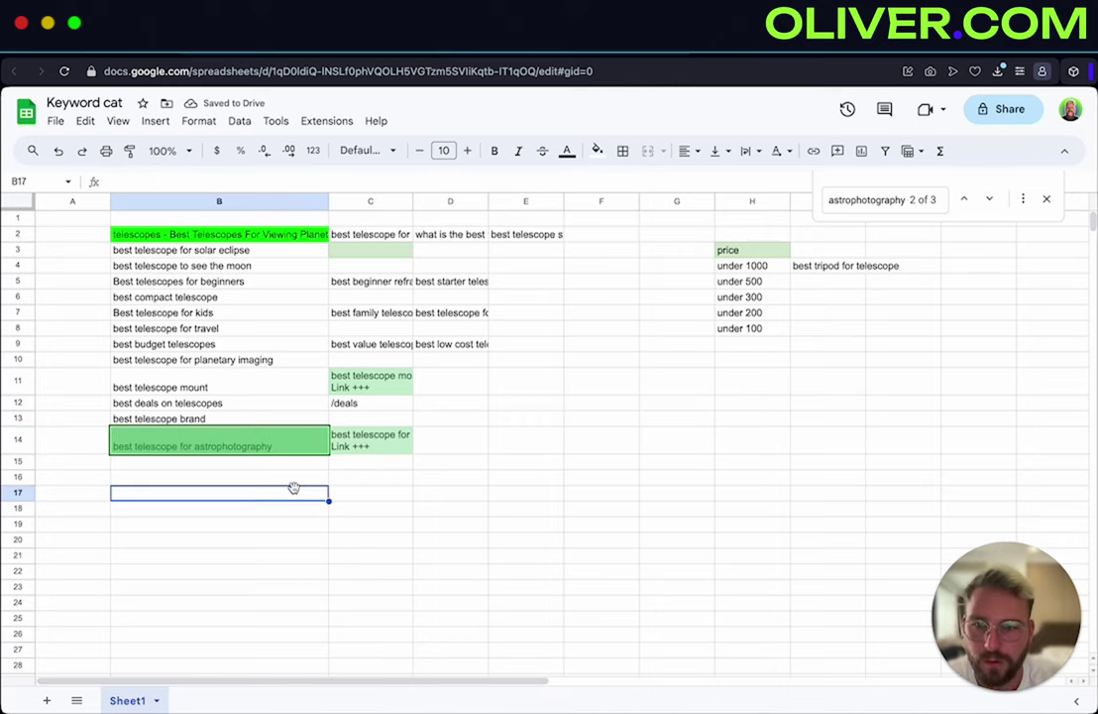
{"action": "left_click", "coordinate": [1047, 198]}
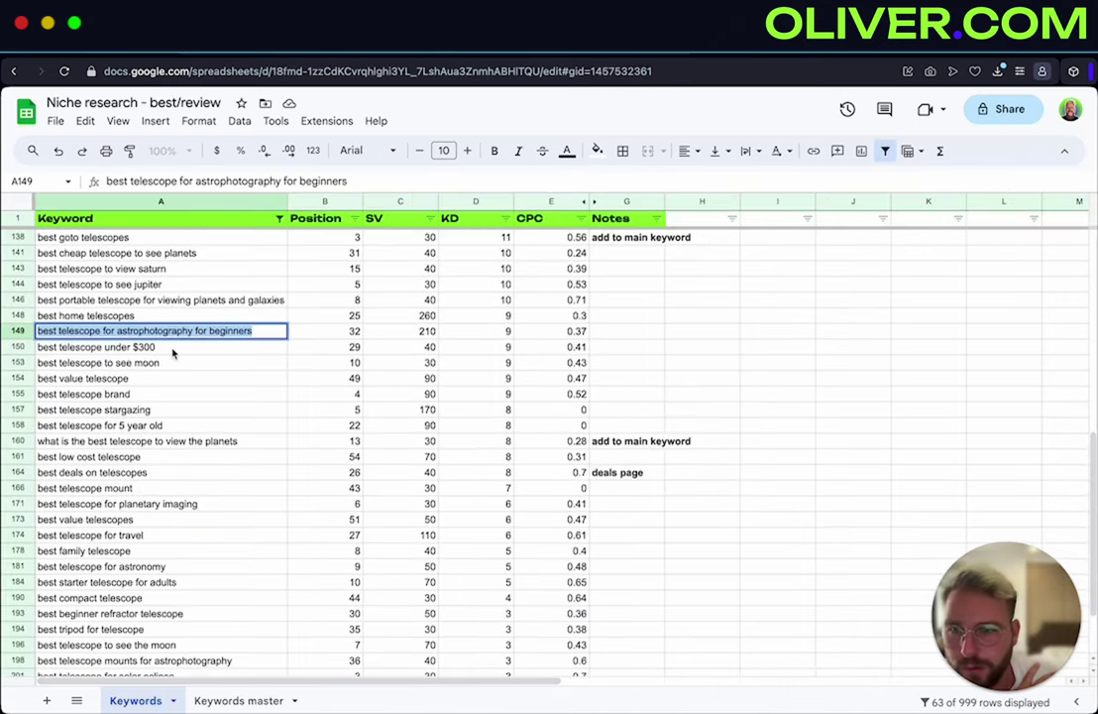
Review the Google results for "best home telescopes" and enter "best goto telescopes" in F2 of Keyword cat
{"action": "left_click", "coordinate": [173, 353]}
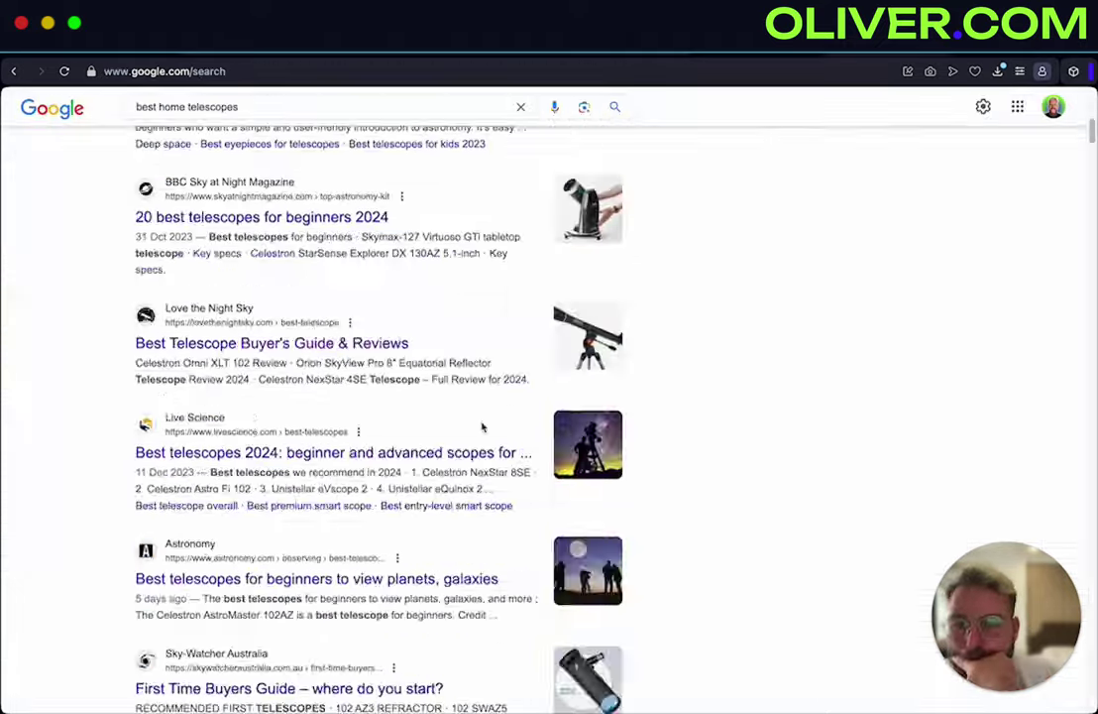
{"action": "scroll", "coordinate": [480, 424], "scroll_direction": "up", "scroll_amount": 2}
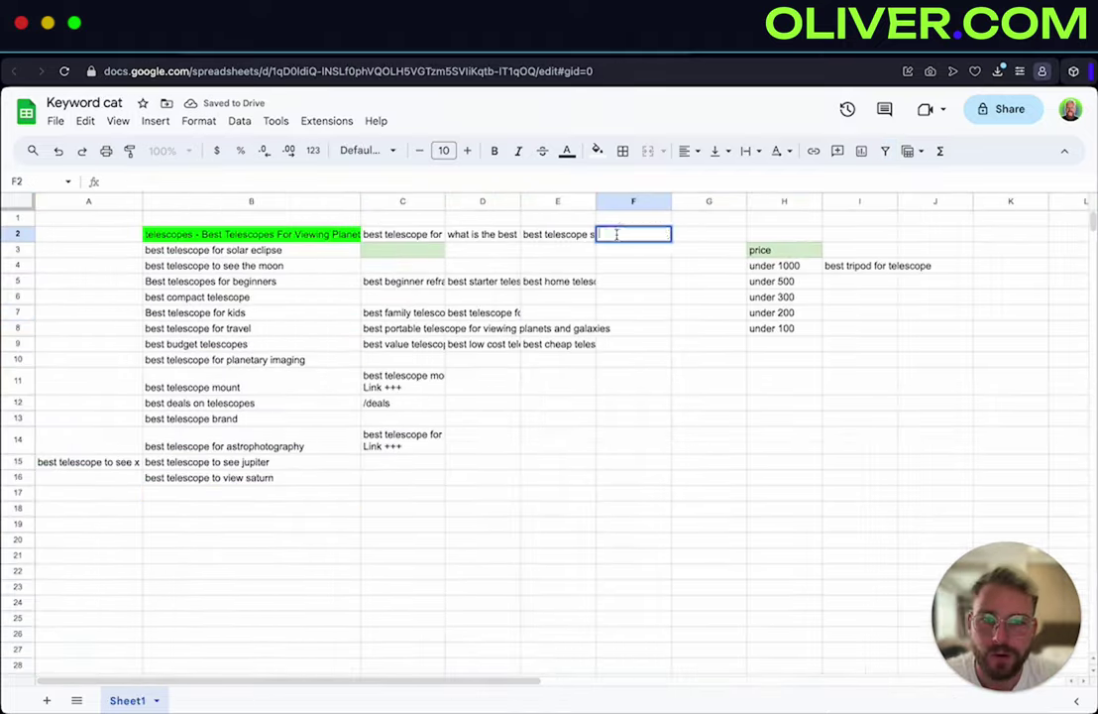
{"action": "key", "text": "Return"}
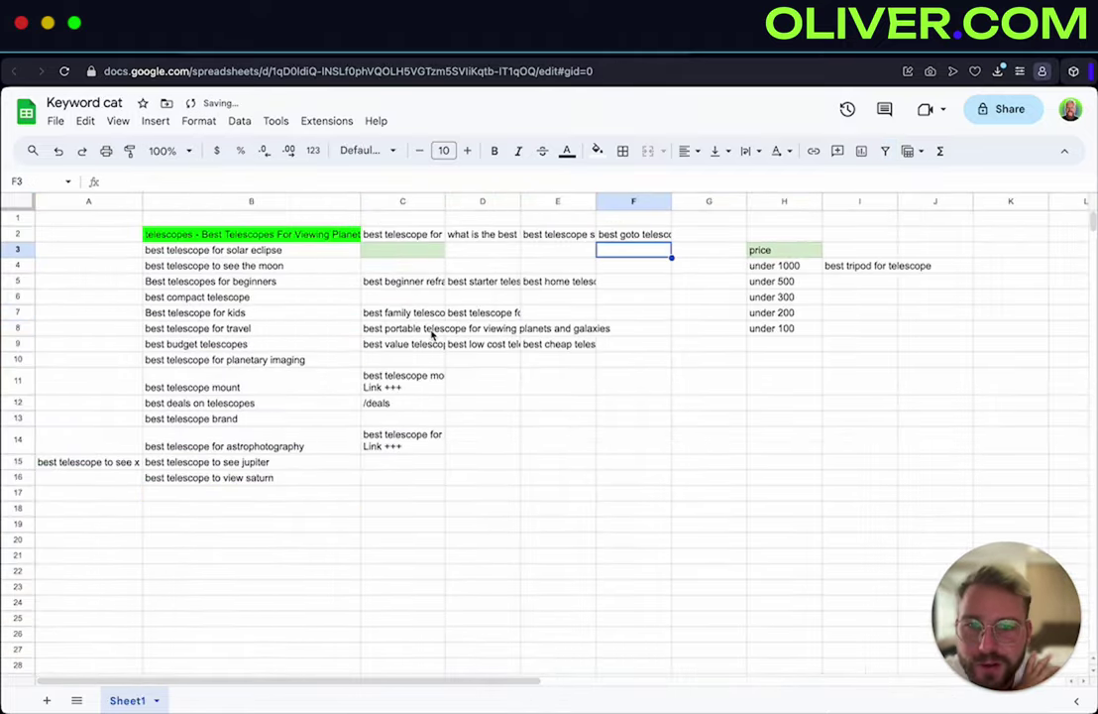
Add a third line "Page" below "Link +++" in C14, on the "best telescope for astrophotography" row
{"action": "double_click", "coordinate": [426, 440]}
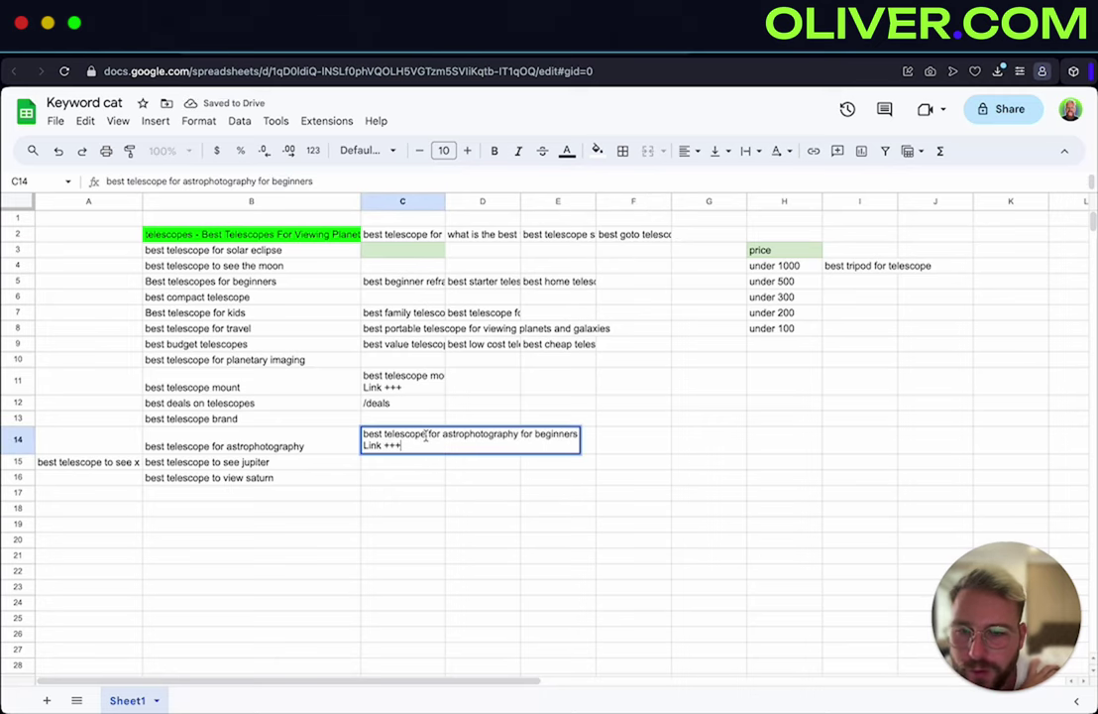
{"action": "key", "text": "alt+Return"}
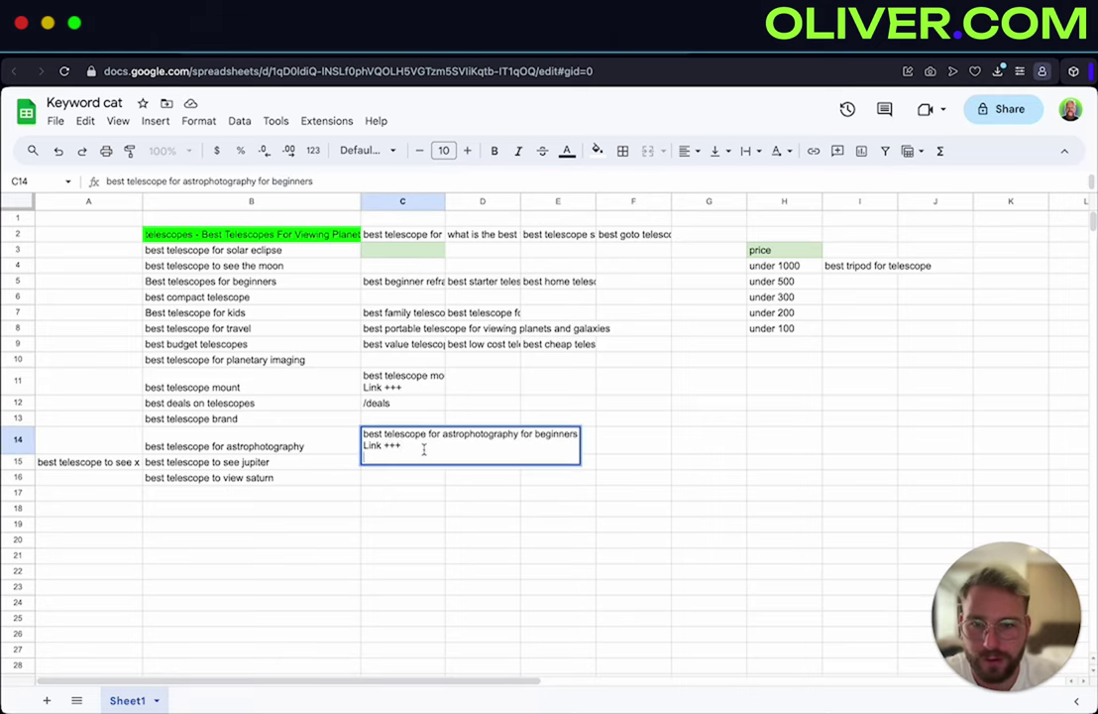
{"action": "key", "text": "Return"}
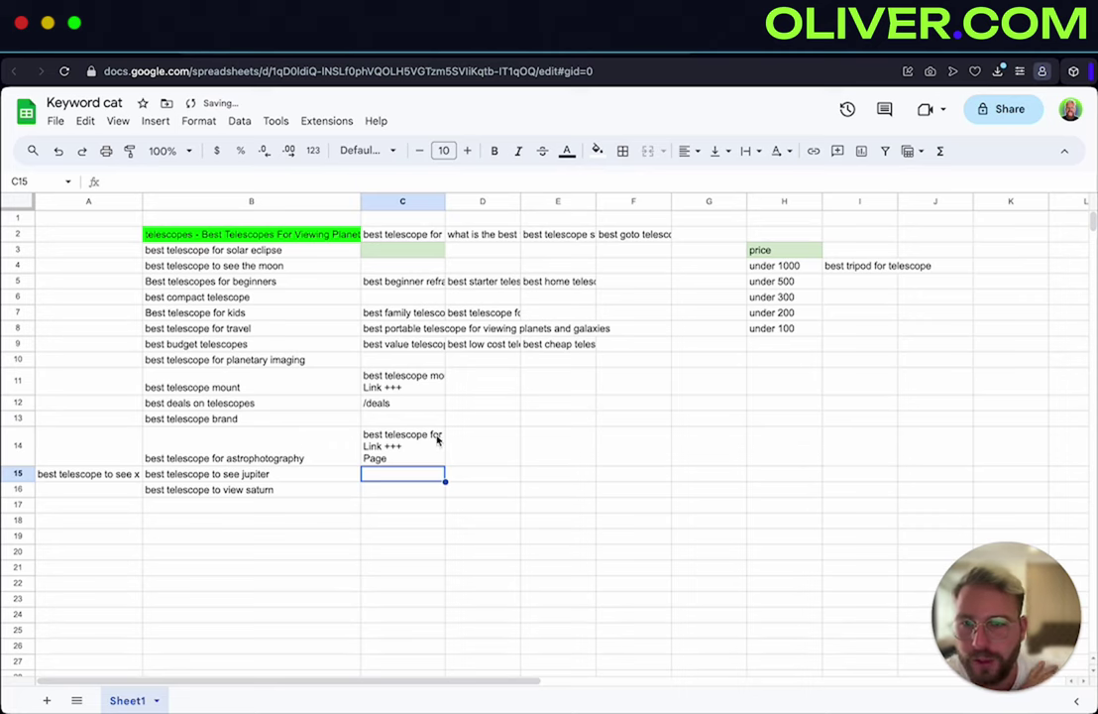
Read the full text of the truncated secondary keywords on the telescope mount, budget, travel and beginners rows of Keyword cat
{"action": "double_click", "coordinate": [423, 383]}
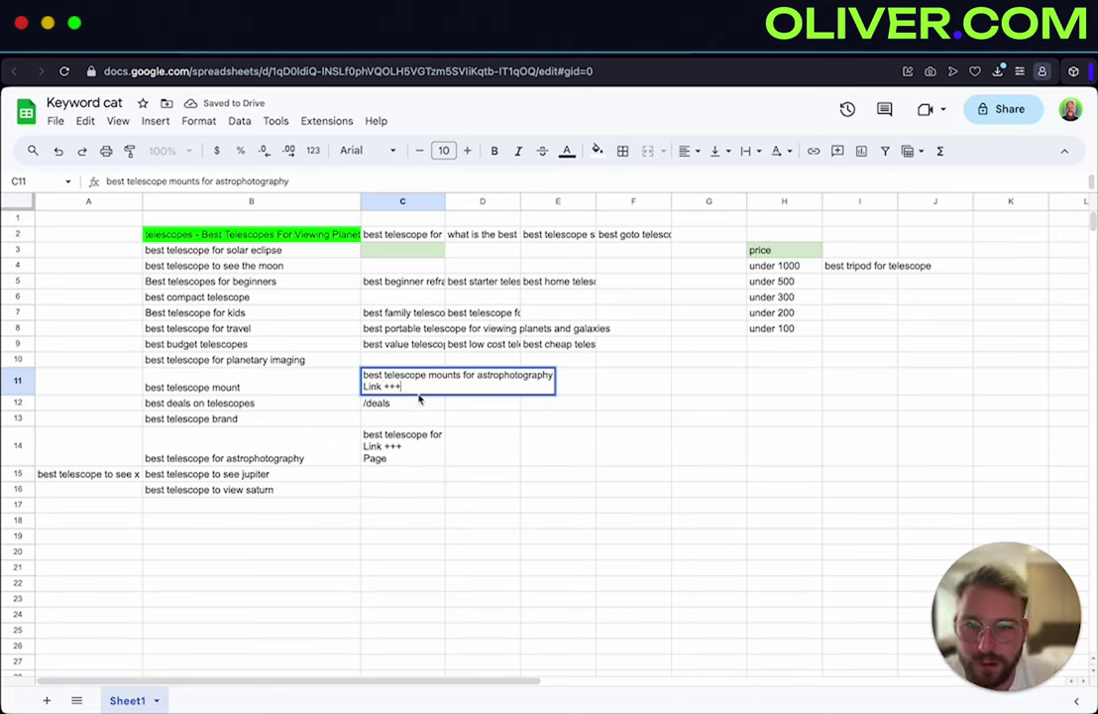
{"action": "double_click", "coordinate": [421, 345]}
{"action": "double_click", "coordinate": [484, 345]}
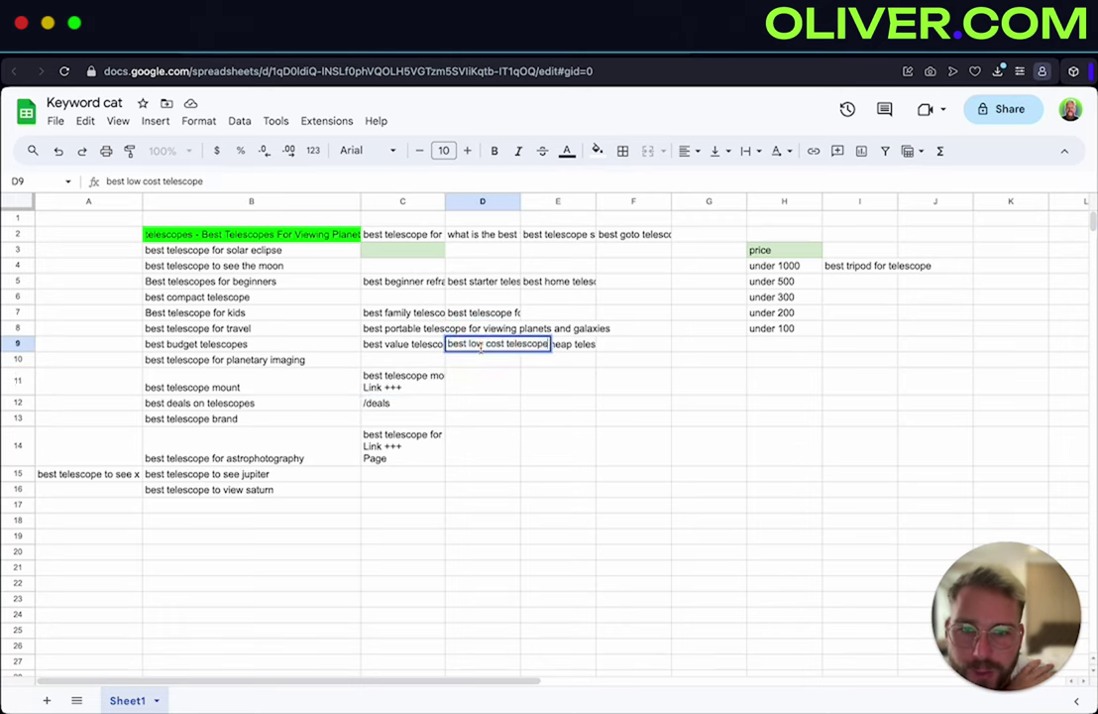
{"action": "double_click", "coordinate": [570, 345]}
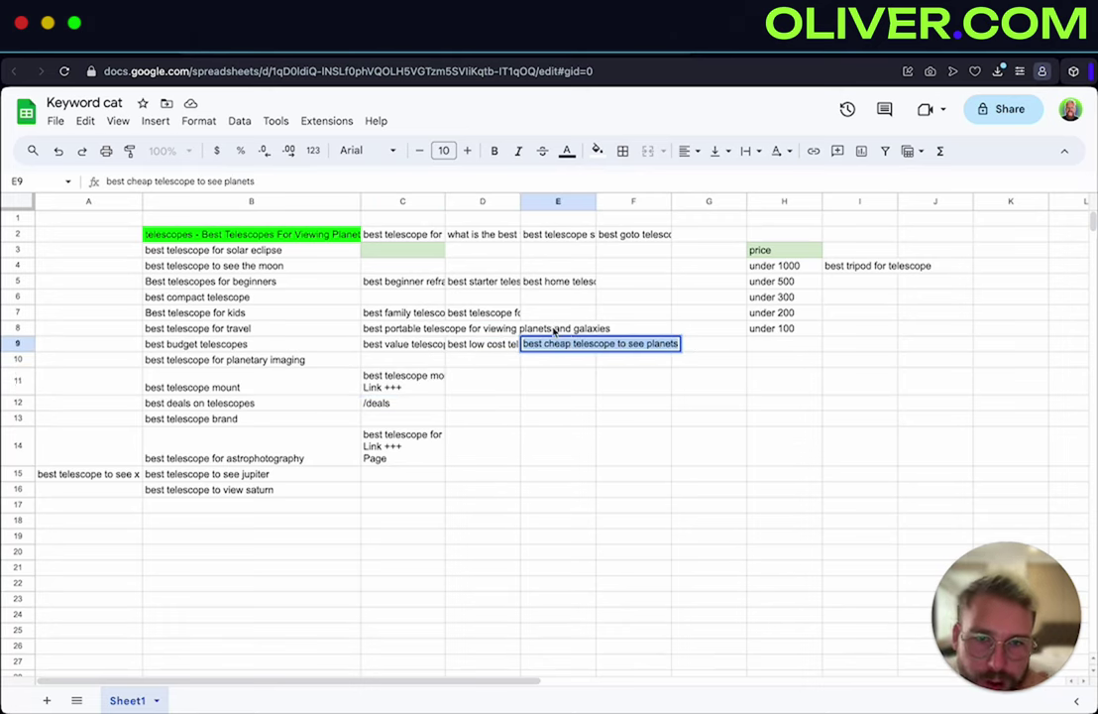
{"action": "left_click", "coordinate": [556, 331]}
{"action": "left_click", "coordinate": [461, 331]}
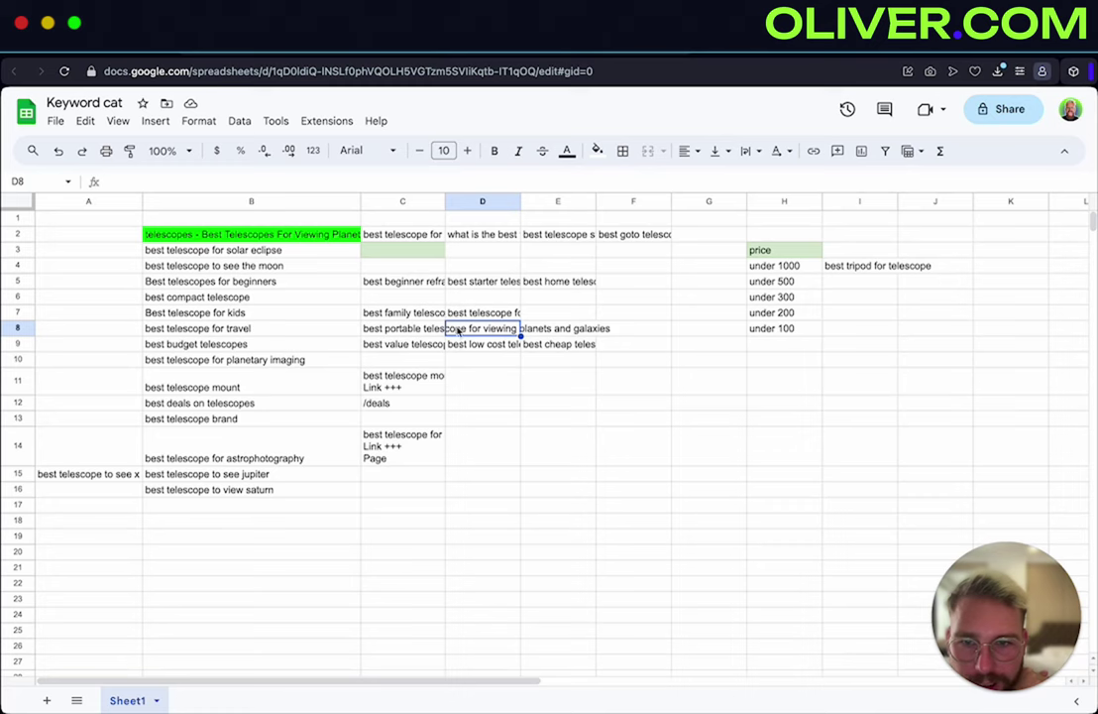
{"action": "double_click", "coordinate": [412, 283]}
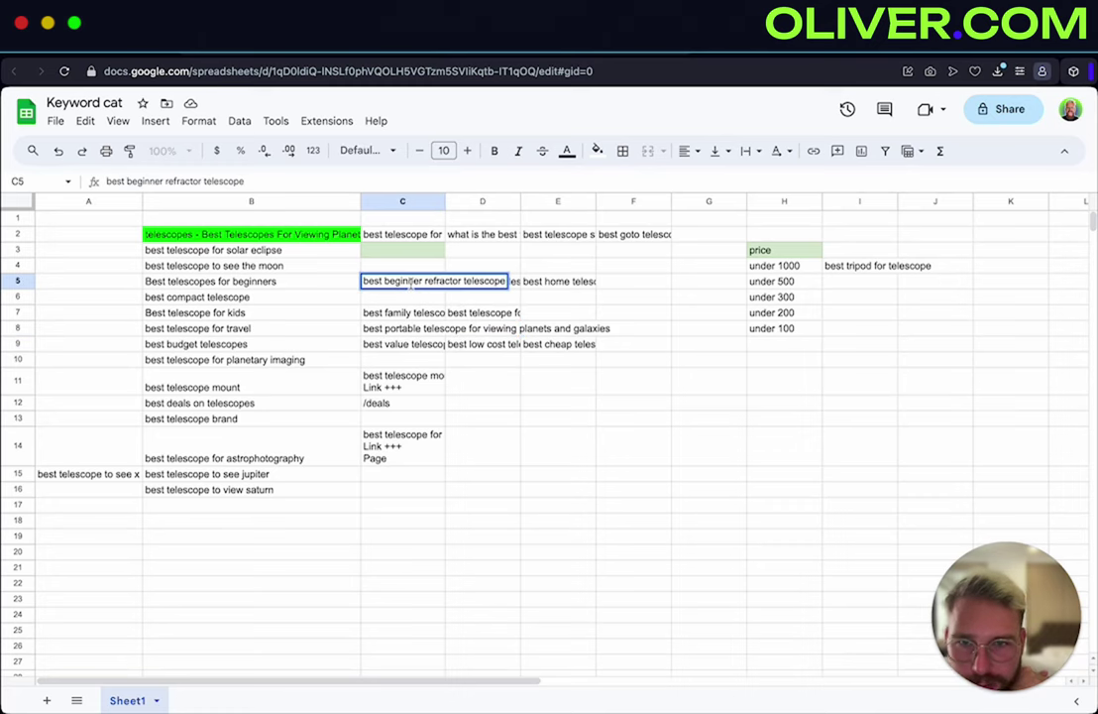
{"action": "double_click", "coordinate": [589, 282]}
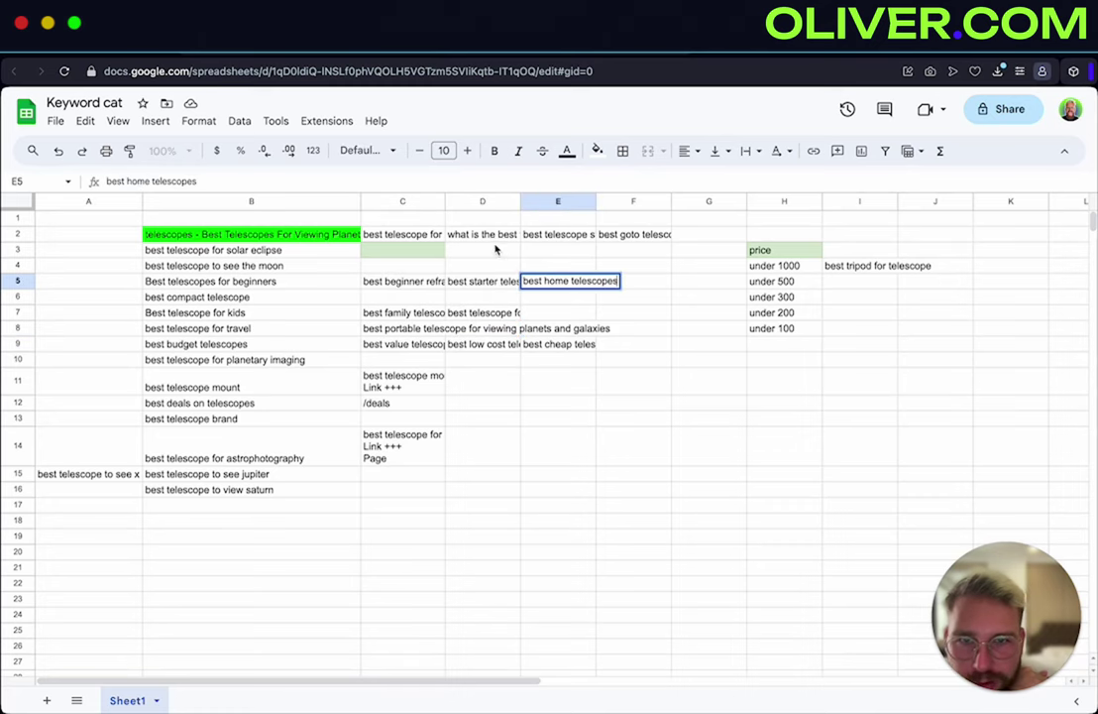
Read the full text of the truncated secondary keywords on the main, kids, travel and astrophotography rows of Keyword cat
{"action": "left_click", "coordinate": [486, 235]}
{"action": "double_click", "coordinate": [486, 235]}
{"action": "left_click", "coordinate": [421, 235]}
{"action": "double_click", "coordinate": [421, 236]}
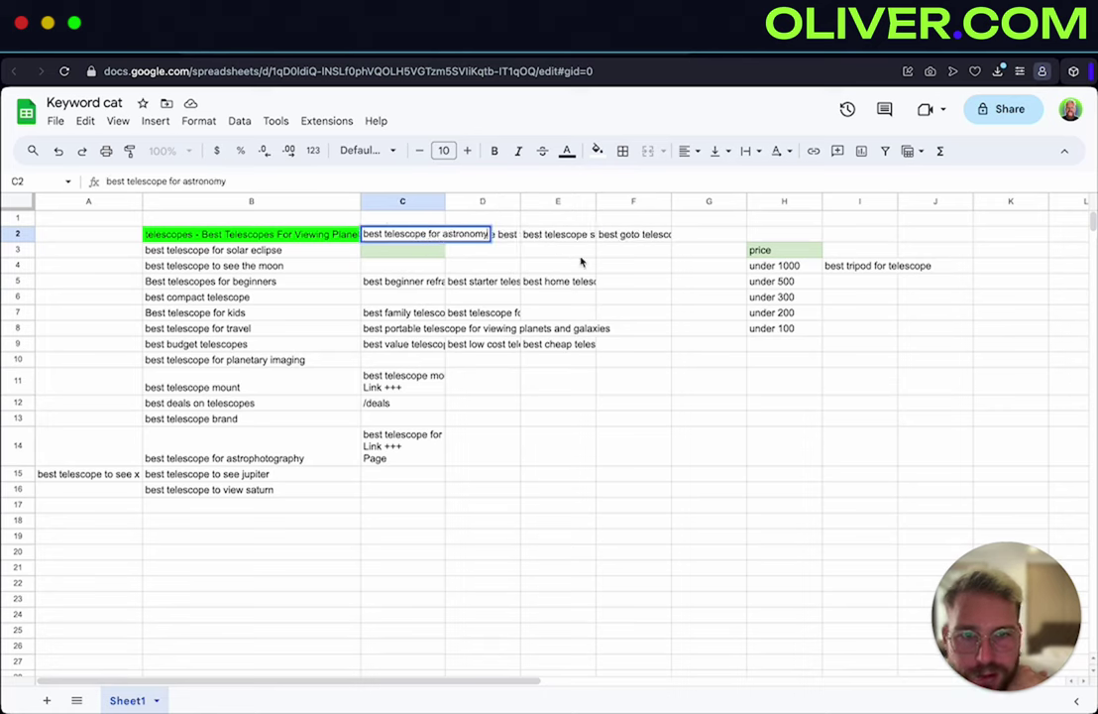
{"action": "left_click", "coordinate": [429, 315]}
{"action": "left_click", "coordinate": [483, 314]}
{"action": "double_click", "coordinate": [483, 315]}
{"action": "left_click", "coordinate": [416, 328]}
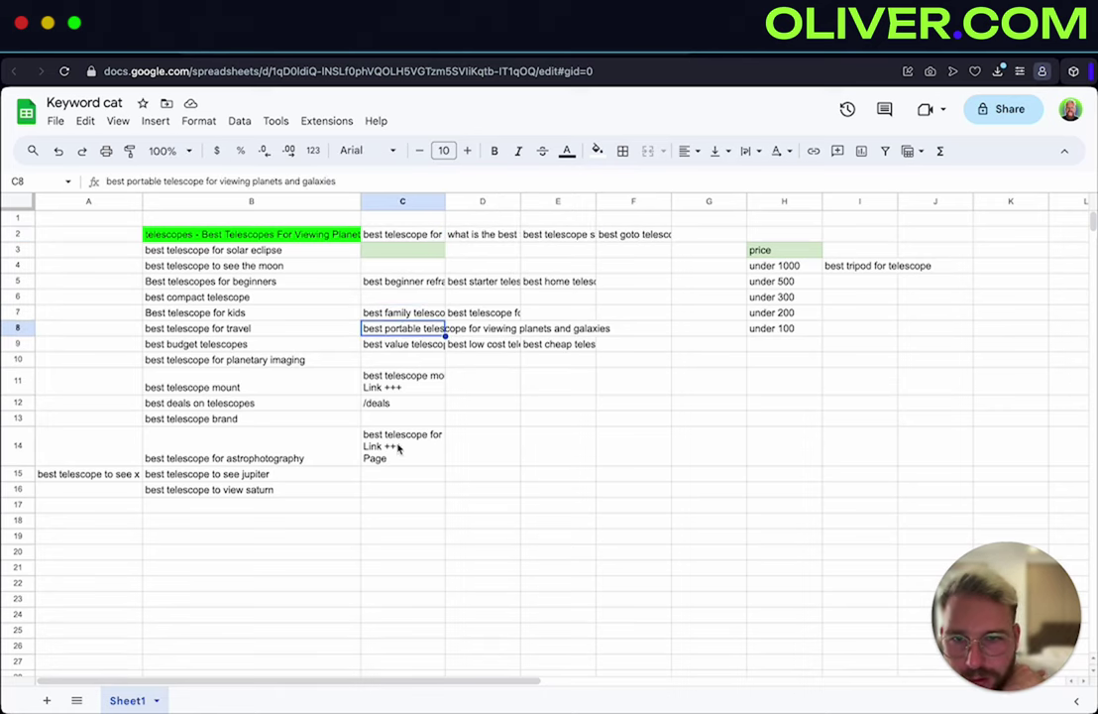
{"action": "left_click", "coordinate": [396, 451]}
{"action": "double_click", "coordinate": [399, 454]}
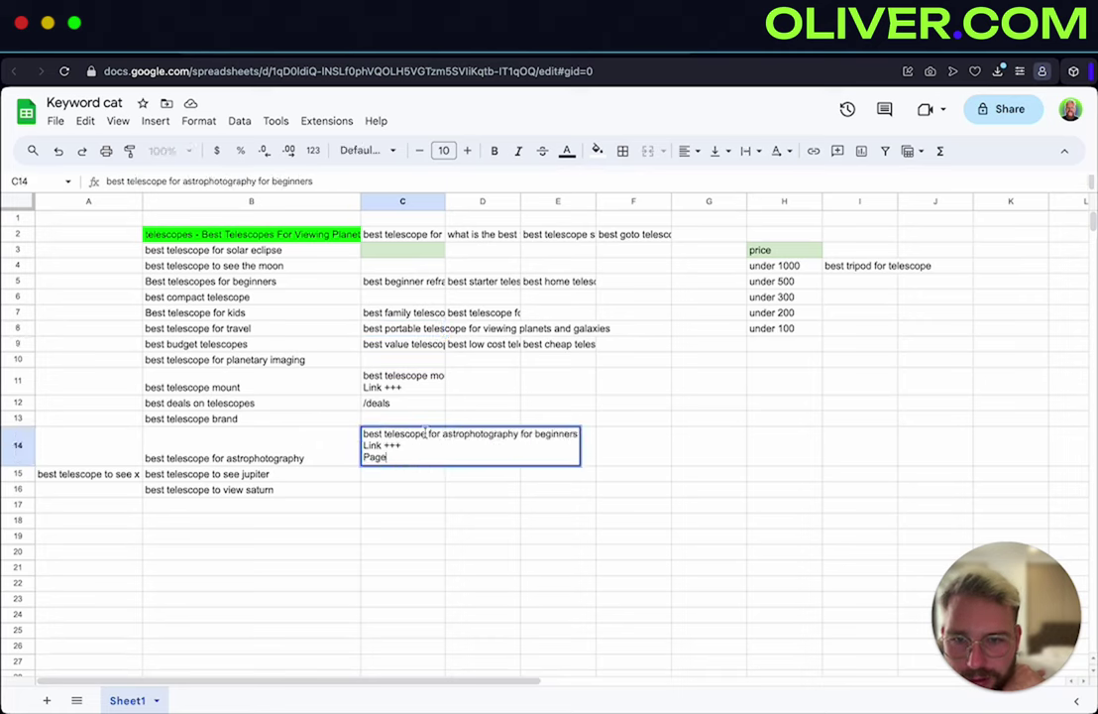
{"action": "left_click", "coordinate": [389, 493]}
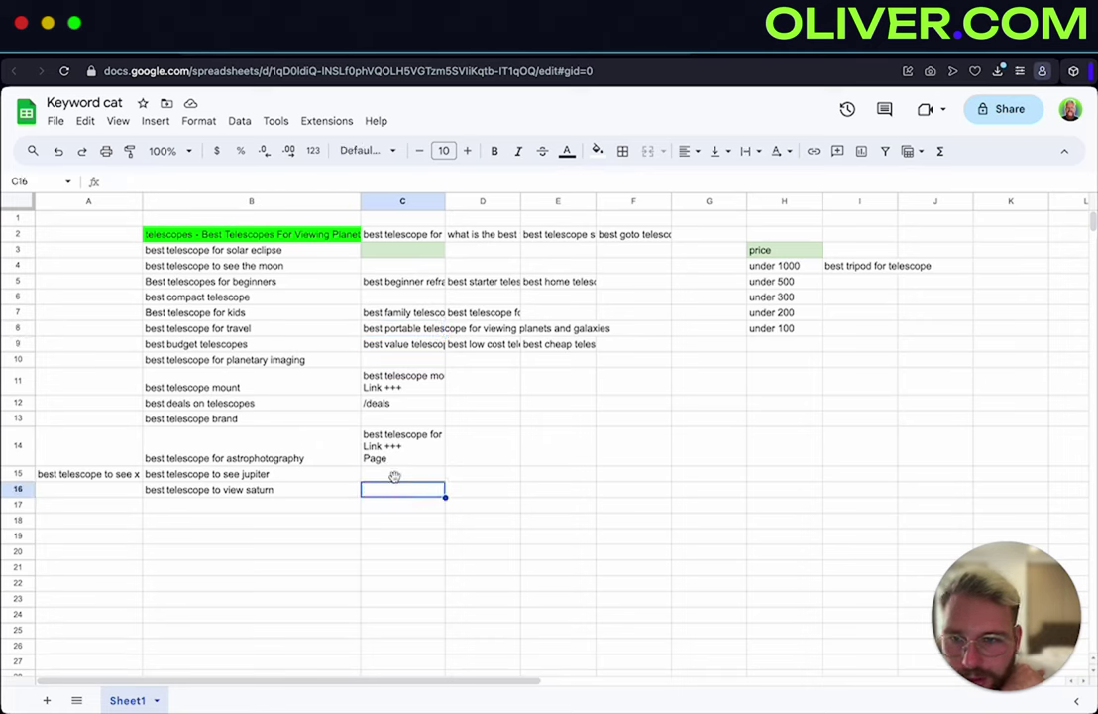
{"action": "double_click", "coordinate": [446, 446]}
{"action": "key", "text": "Return"}
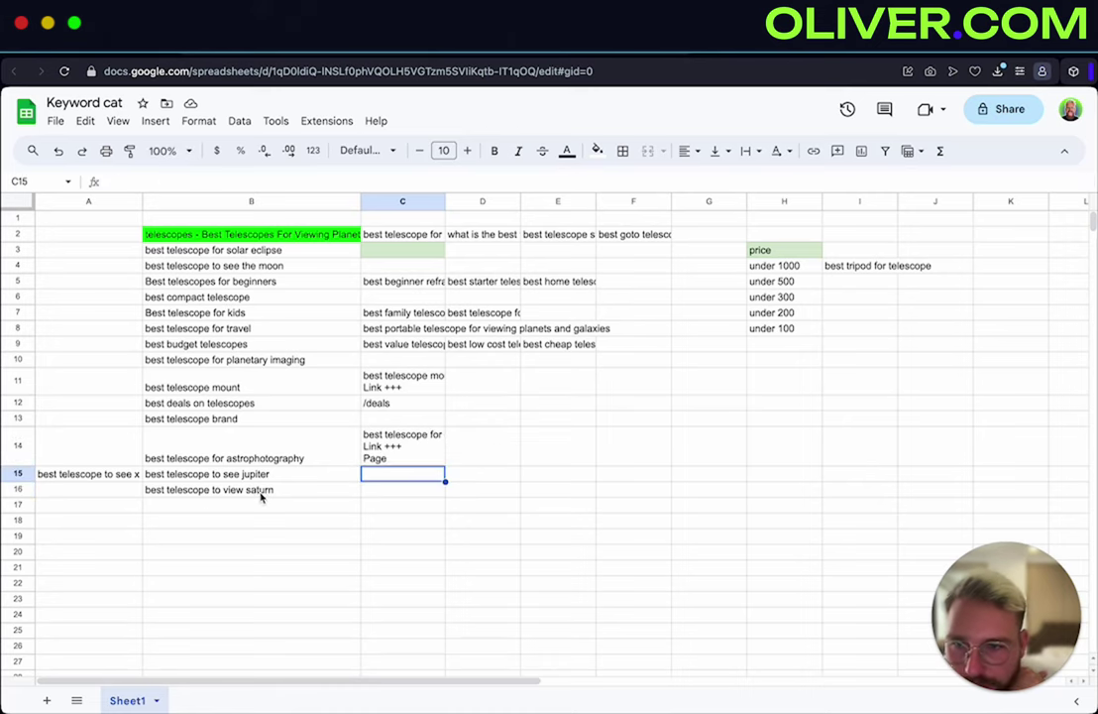
Copy the keyword "best smart telescope" from the Niche research - best/review spreadsheet and search Google for it
{"action": "left_click", "coordinate": [387, 55]}
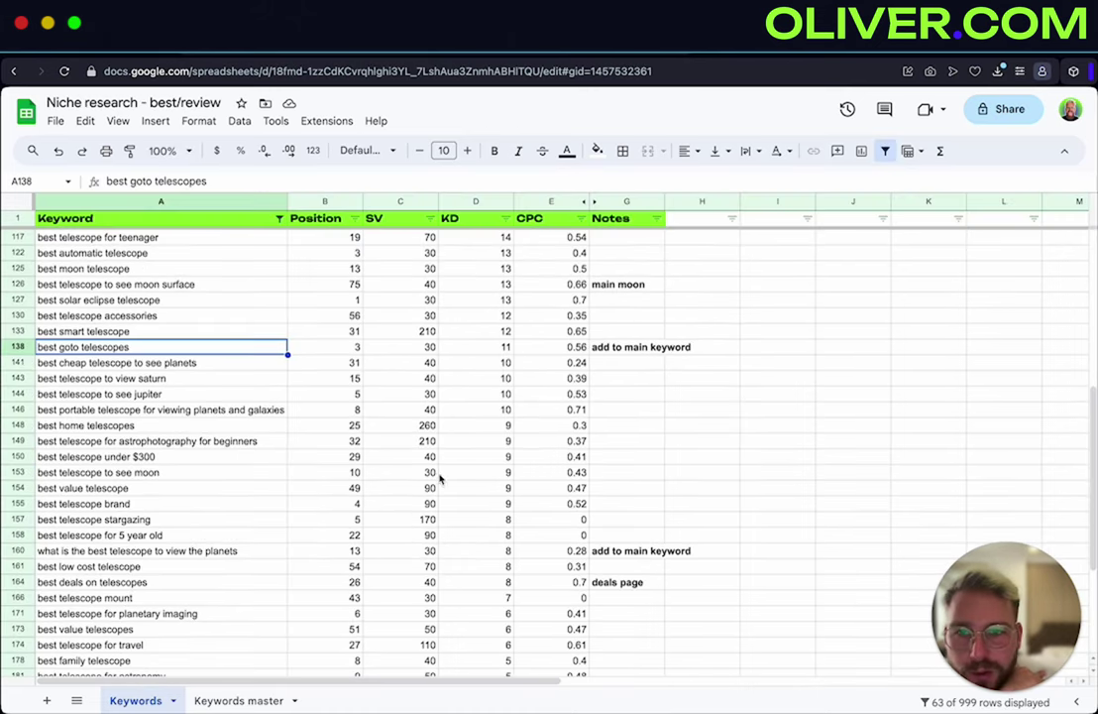
{"action": "left_click", "coordinate": [120, 338]}
{"action": "double_click", "coordinate": [120, 338]}
{"action": "key", "text": "super+c"}
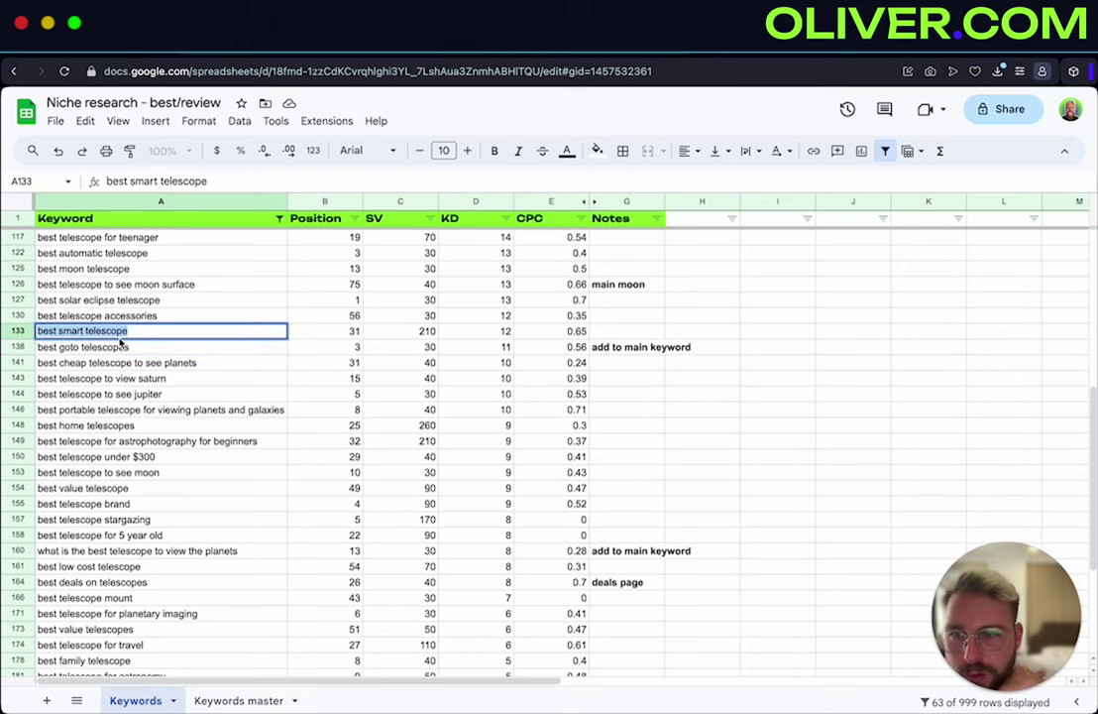
{"action": "key", "text": "ctrl+Tab"}
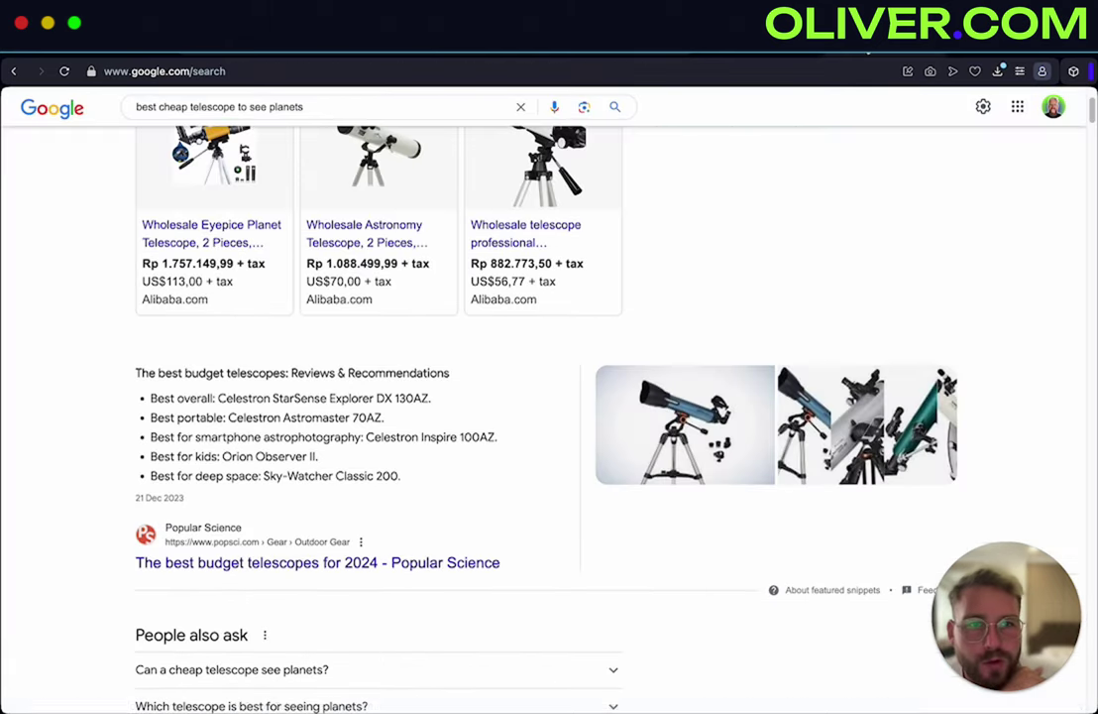
{"action": "triple_click", "coordinate": [327, 109]}
{"action": "key", "text": "super+v"}
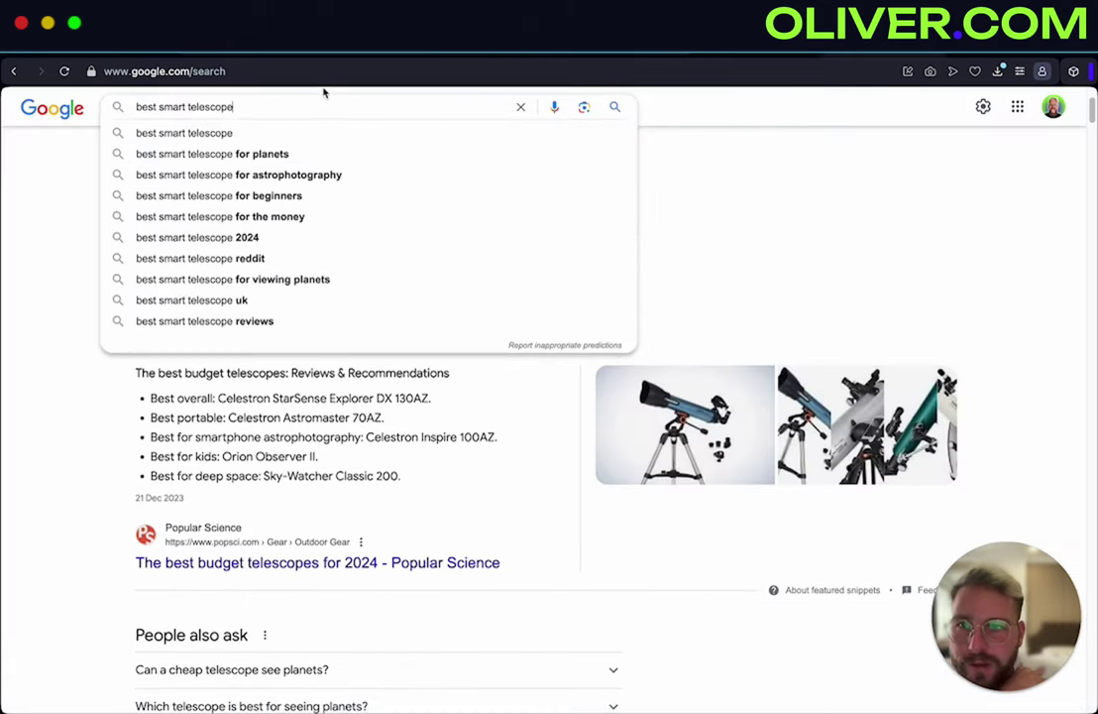
{"action": "key", "text": "Return"}
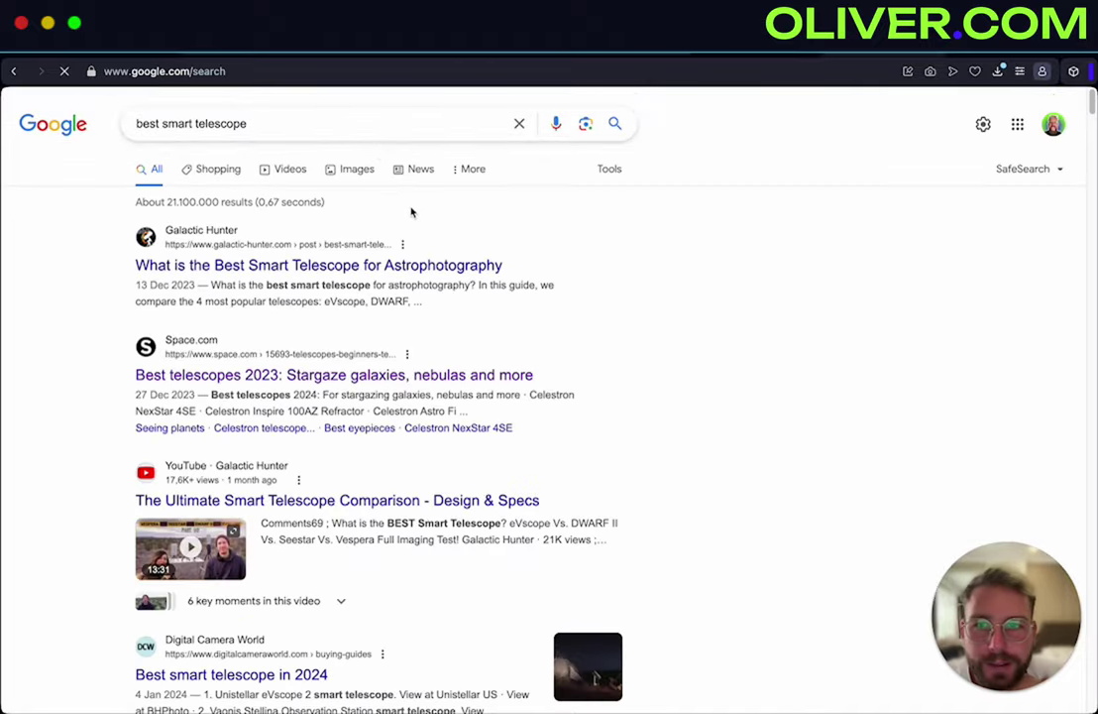
Switch to the Niche research spreadsheet and look through the filtered how and what question keywords in Keywords master
{"action": "key", "text": "ctrl+Tab"}
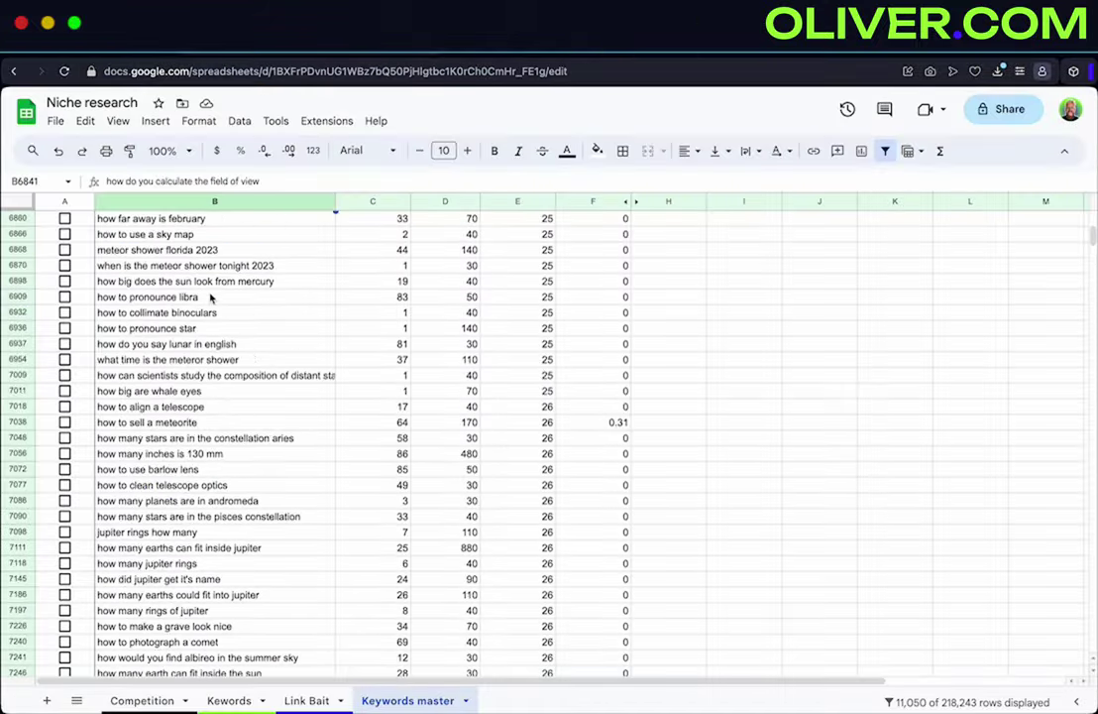
{"action": "scroll", "coordinate": [243, 370], "scroll_direction": "down", "scroll_amount": 4}
{"action": "left_click", "coordinate": [177, 345]}
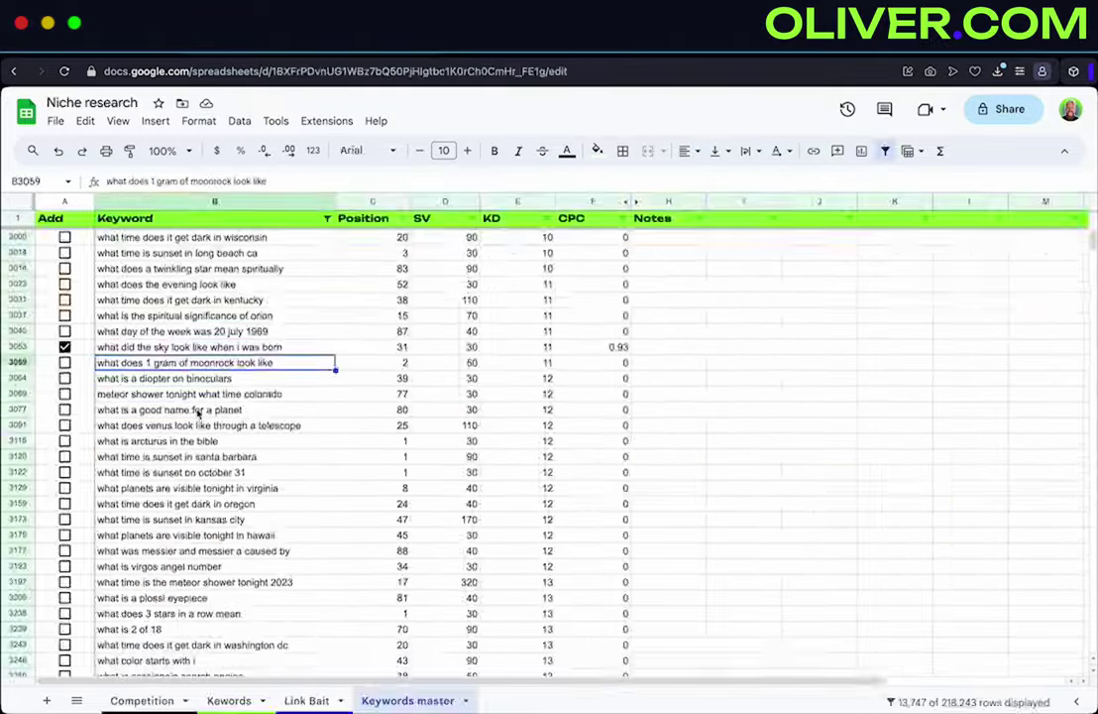
{"action": "left_click", "coordinate": [203, 456]}
{"action": "scroll", "coordinate": [214, 392], "scroll_direction": "down", "scroll_amount": 6}
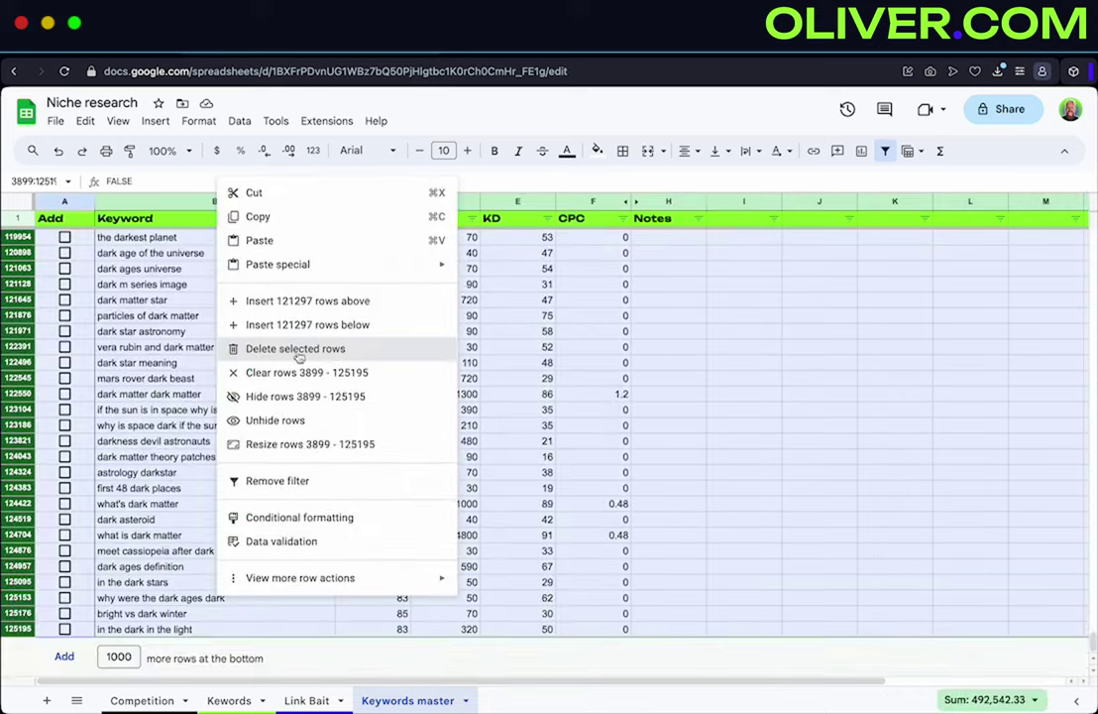